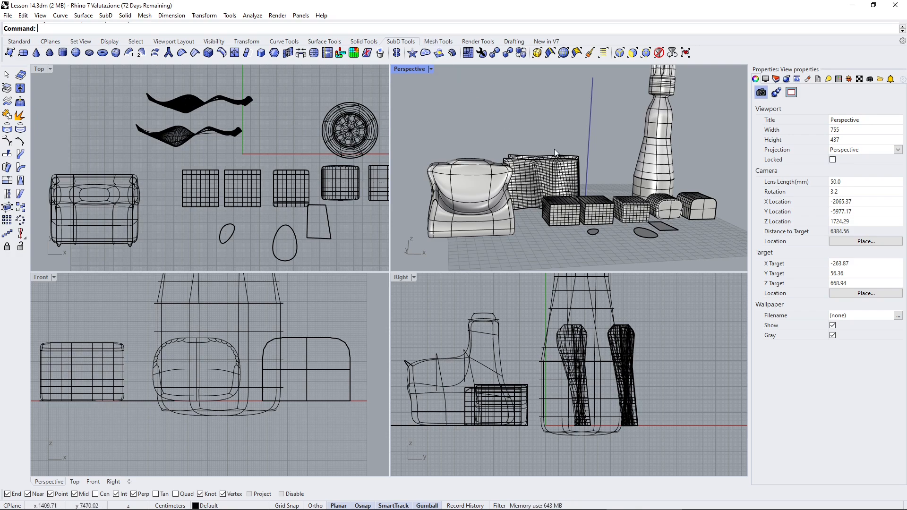
# Step: Delete all the existing models from the scene
pyautogui.moveTo(555, 149); pyautogui.dragTo(501, 99, button='right')
pyautogui.scroll(-4, 563, 162)
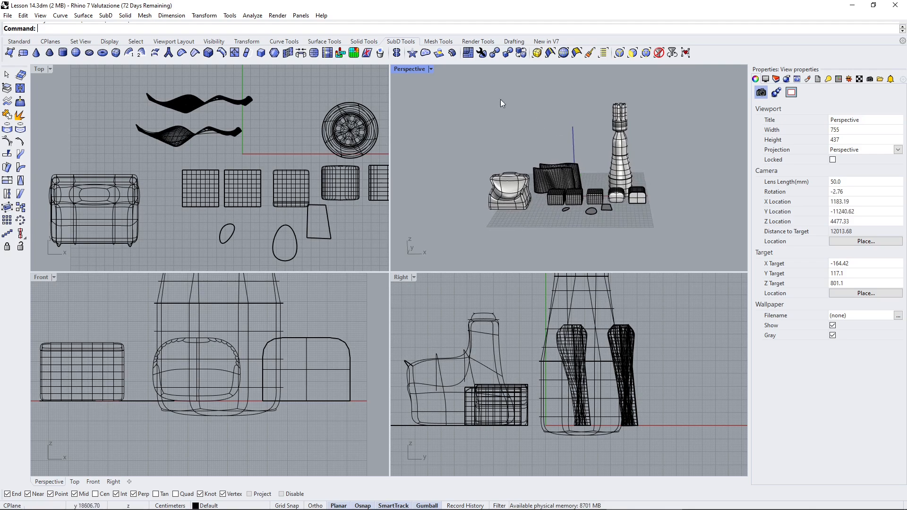
pyautogui.moveTo(475, 89); pyautogui.dragTo(670, 270)
pyautogui.press('Delete')
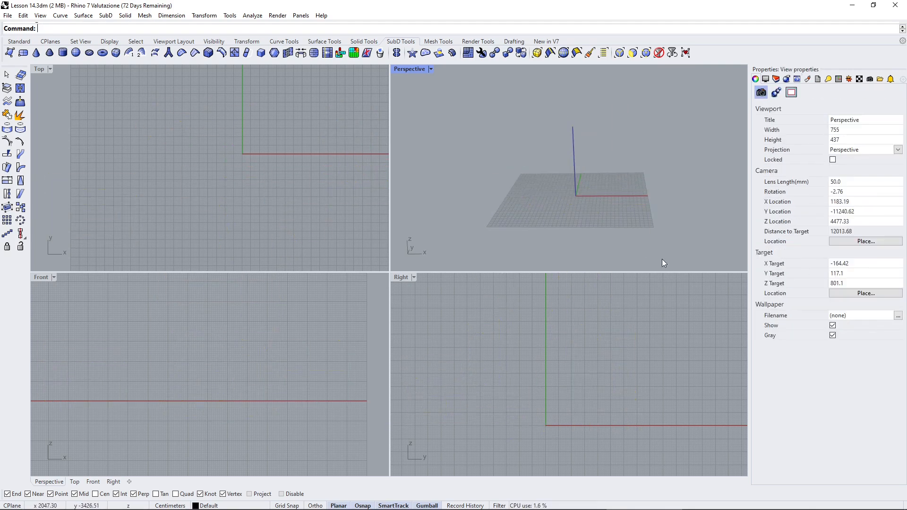
pyautogui.moveTo(214, 190); pyautogui.dragTo(168, 218, button='right')
pyautogui.scroll(5, 559, 220)
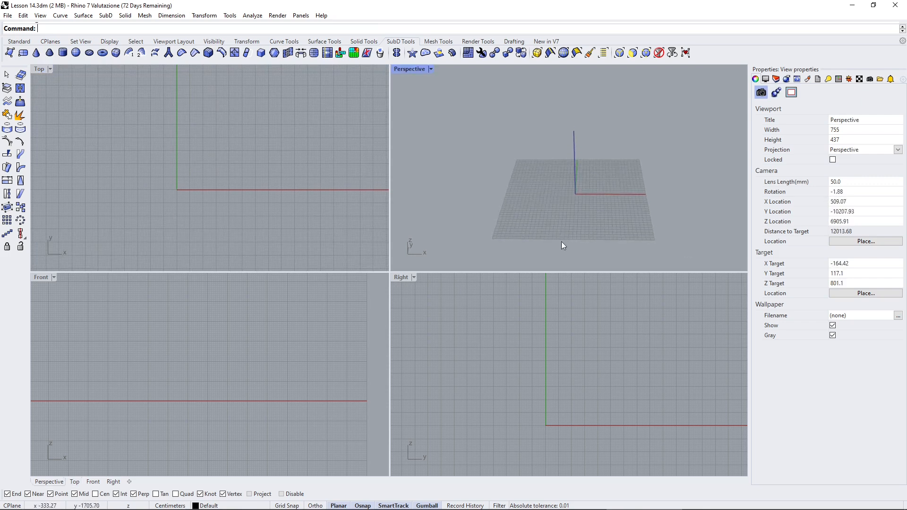
pyautogui.scroll(-5, 562, 219)
pyautogui.scroll(-4, 146, 373)
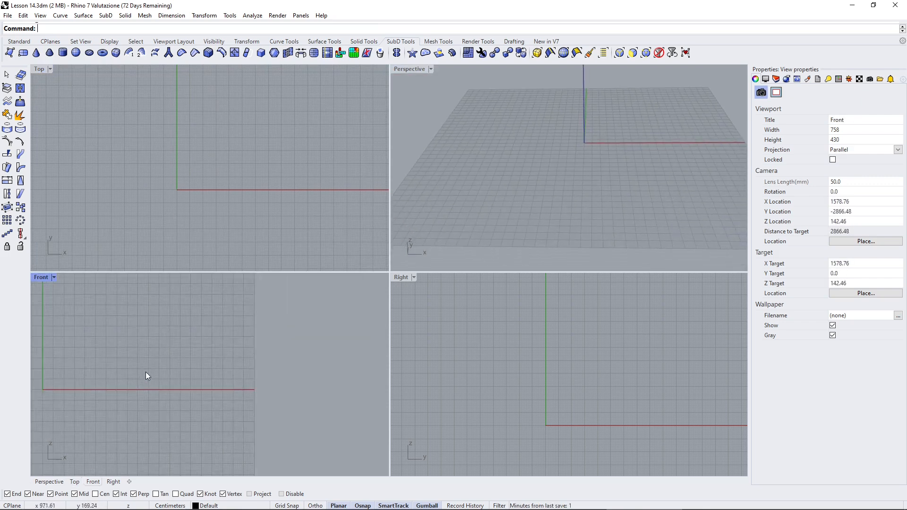
pyautogui.moveTo(146, 375); pyautogui.dragTo(215, 413, button='right')
pyautogui.scroll(2, 213, 413)
pyautogui.scroll(-2, 568, 366)
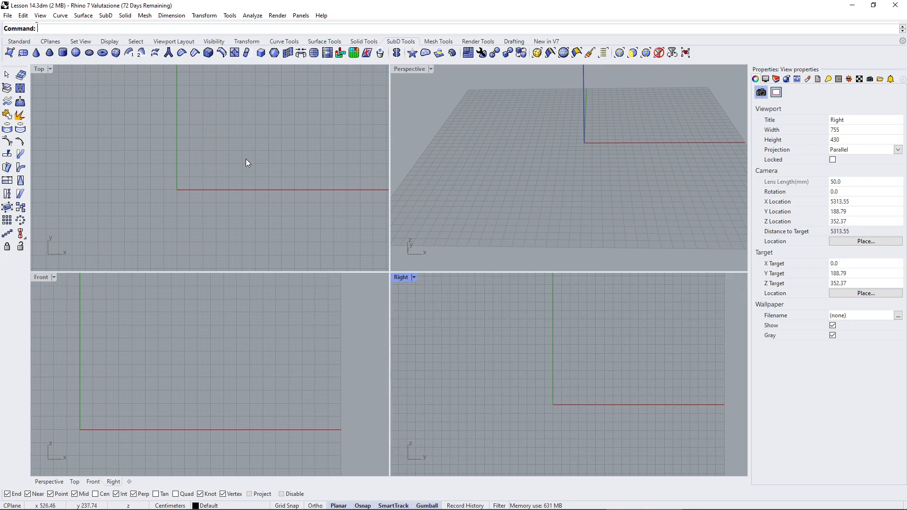
pyautogui.click(234, 141)
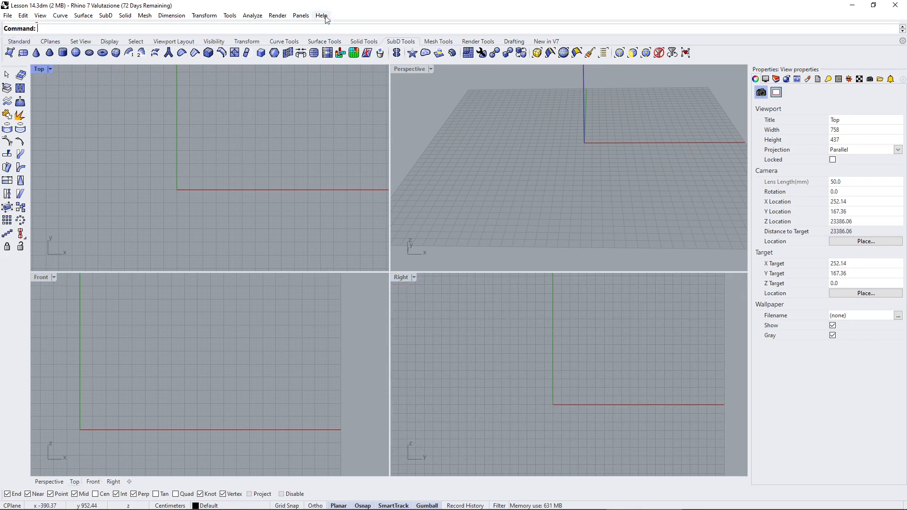
pyautogui.click(410, 54)
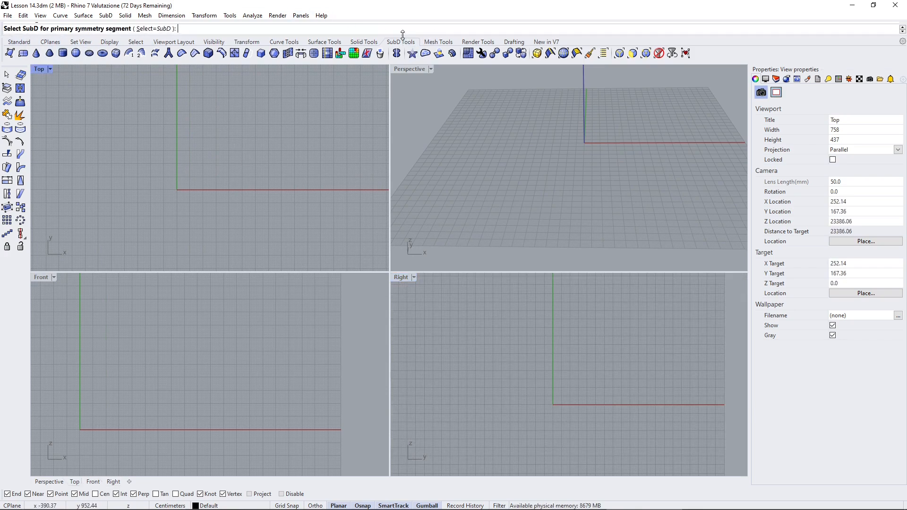
pyautogui.press('Escape')
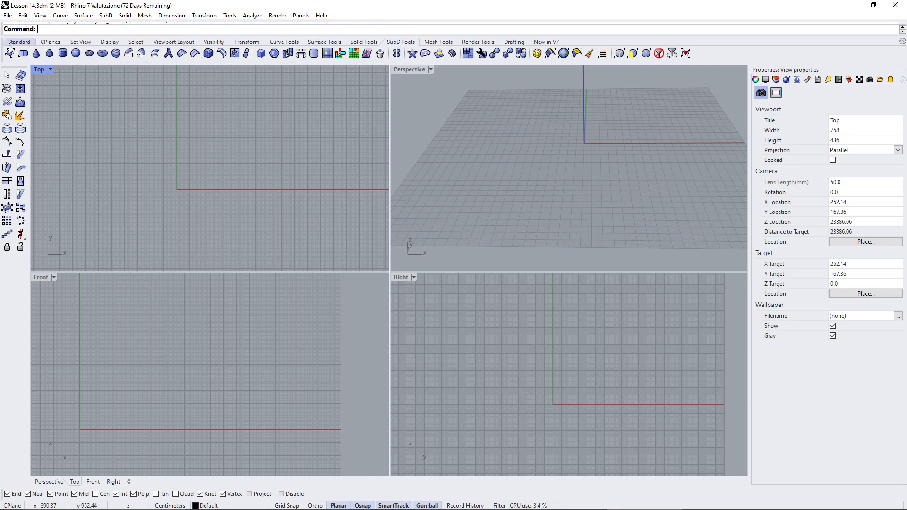
# Step: Create a rounded single-face Ngon SubD from nine points near the origin in the Top view
pyautogui.click(10, 54)
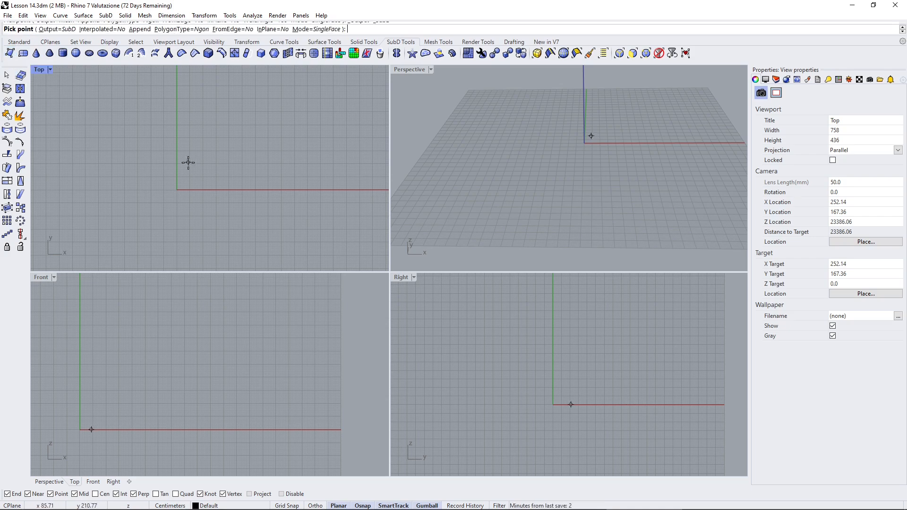
pyautogui.click(186, 135)
pyautogui.click(183, 192)
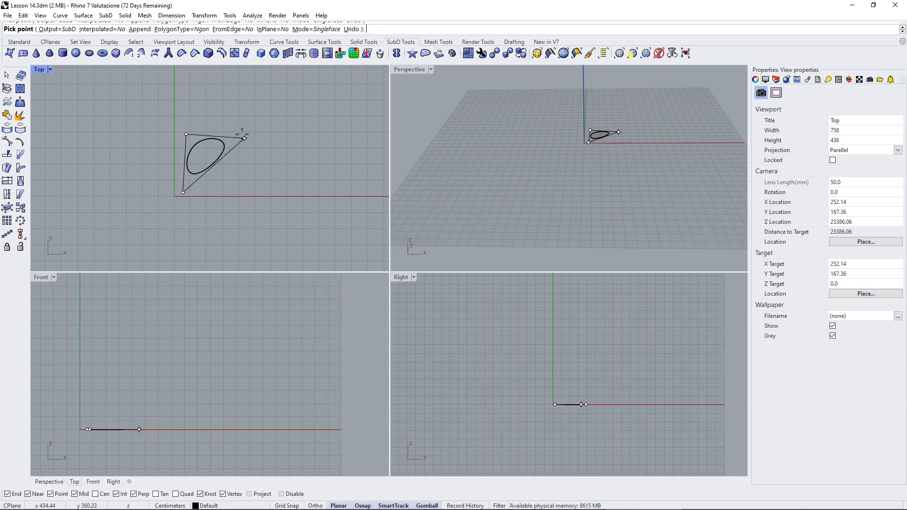
pyautogui.click(254, 190)
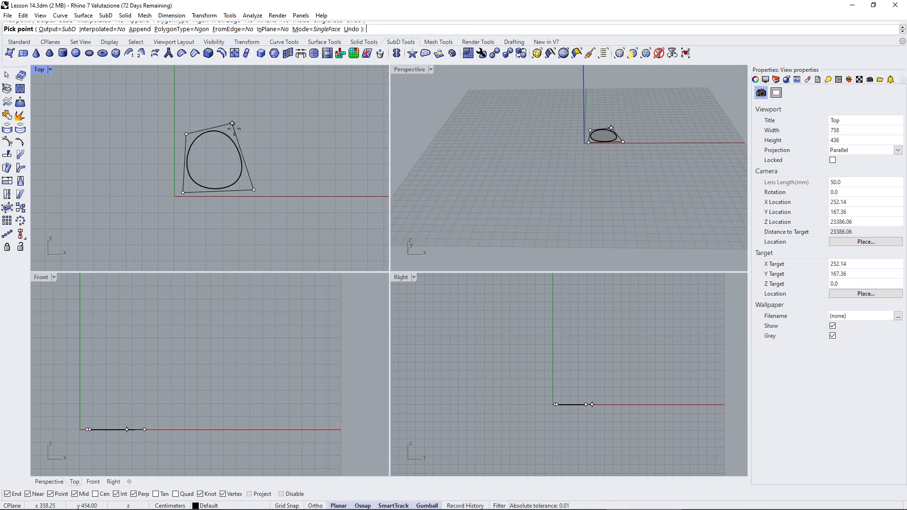
pyautogui.click(283, 167)
pyautogui.click(276, 143)
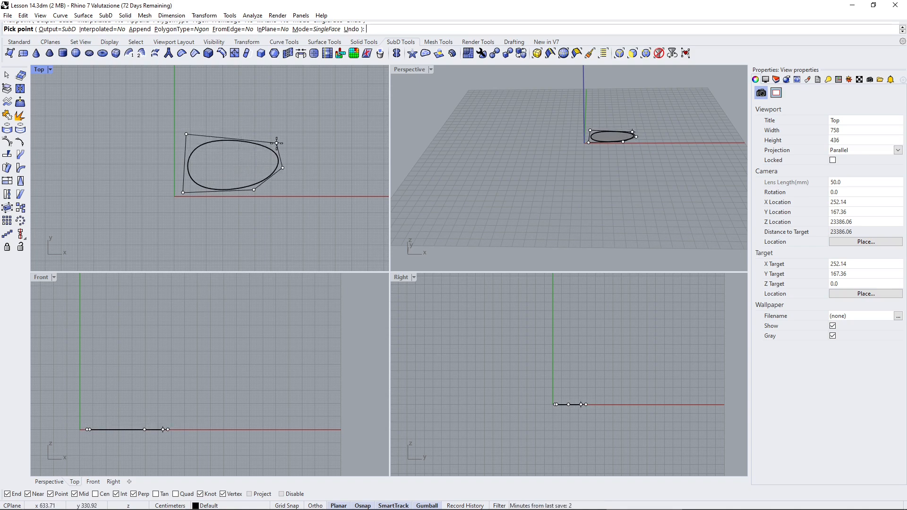
pyautogui.click(261, 116)
pyautogui.click(236, 104)
pyautogui.click(202, 101)
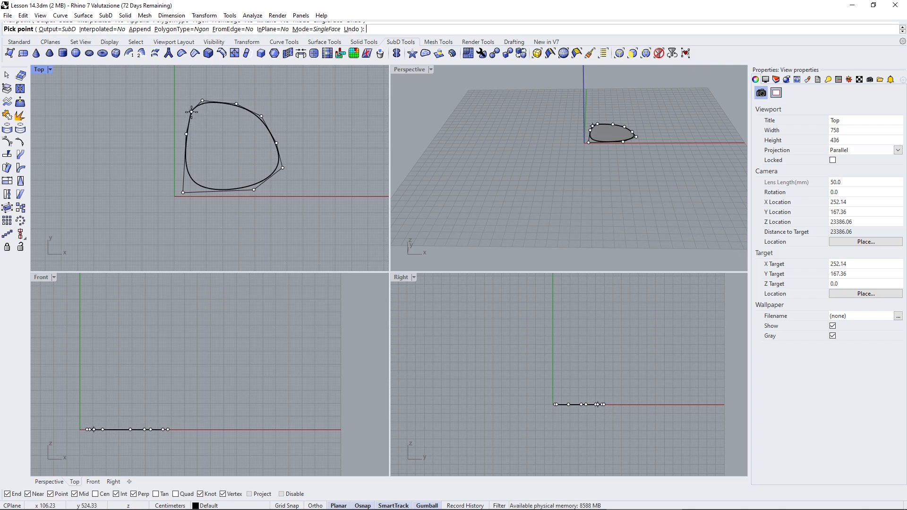
pyautogui.click(191, 111)
pyautogui.press('Return')
# Step: Examine the flat SubD face in the Top and Perspective views
pyautogui.scroll(-2, 97, 160)
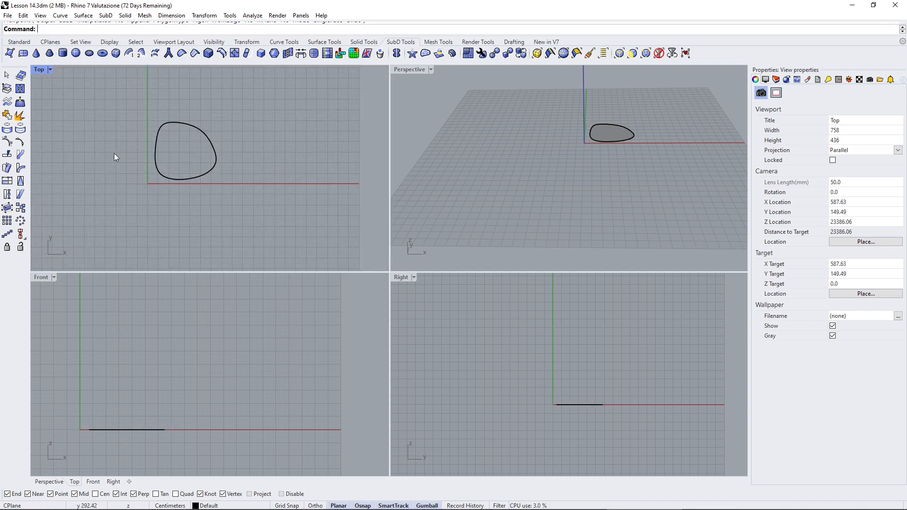
pyautogui.scroll(1, 161, 157)
pyautogui.click(227, 149)
pyautogui.moveTo(506, 134); pyautogui.dragTo(571, 127, button='right')
pyautogui.scroll(3, 517, 148)
pyautogui.scroll(4, 572, 127)
pyautogui.click(572, 128)
pyautogui.moveTo(529, 186)
pyautogui.mouseDown(button='right')
pyautogui.moveTo(546, 176)
pyautogui.moveTo(514, 186)
pyautogui.mouseUp(button='right')
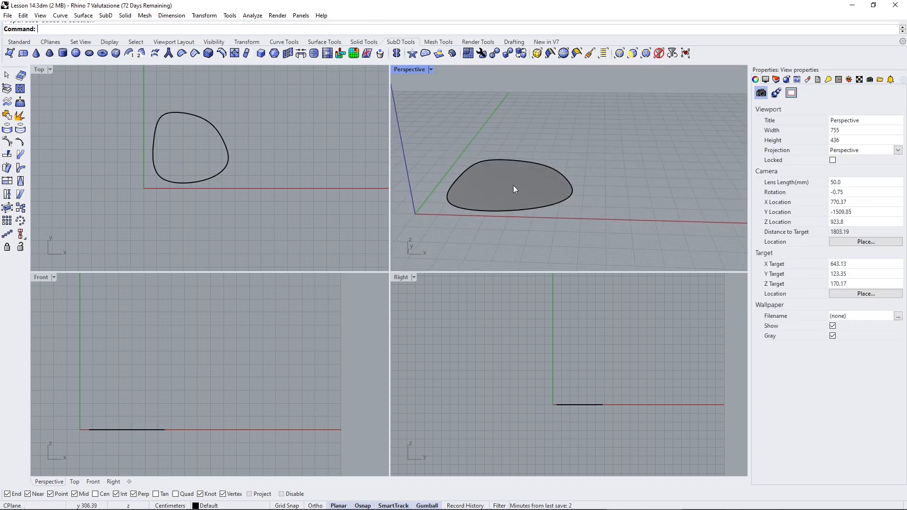
pyautogui.scroll(-2, 513, 185)
# Step: Extrude the SubD face straight up by about 458 cm with ExtrudeSubD
pyautogui.click(515, 184)
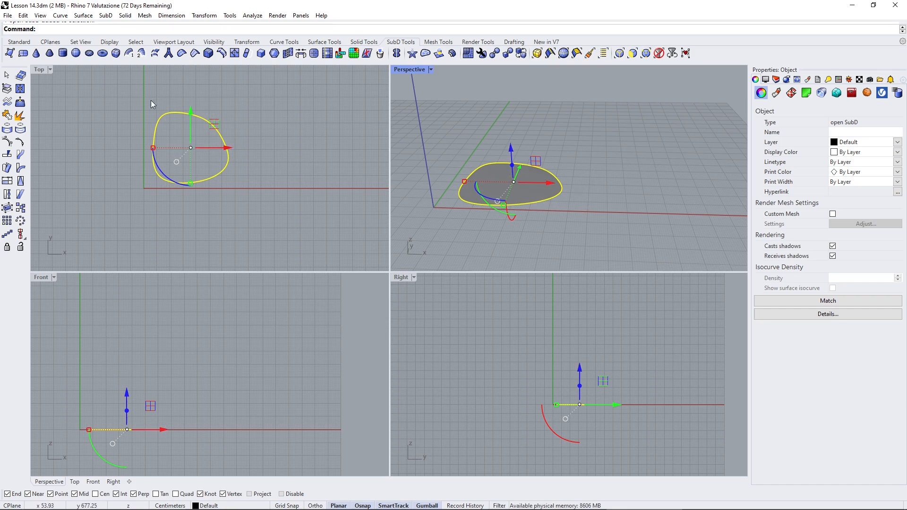
pyautogui.write('Extrude')
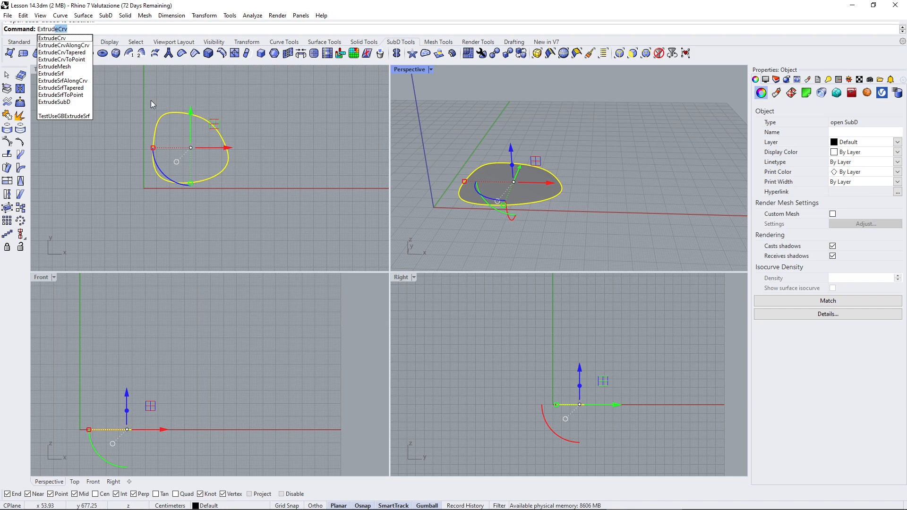
pyautogui.press('Down')
pyautogui.press('Down')
pyautogui.press('Down')
pyautogui.press('Down')
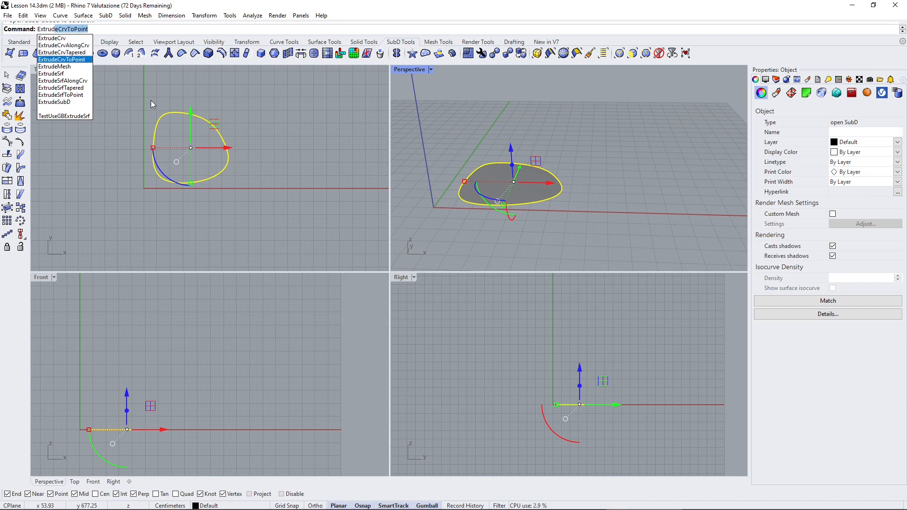
pyautogui.press('Down')
pyautogui.press('Down')
pyautogui.press('Down')
pyautogui.press('Down')
pyautogui.press('Down')
pyautogui.press('Down')
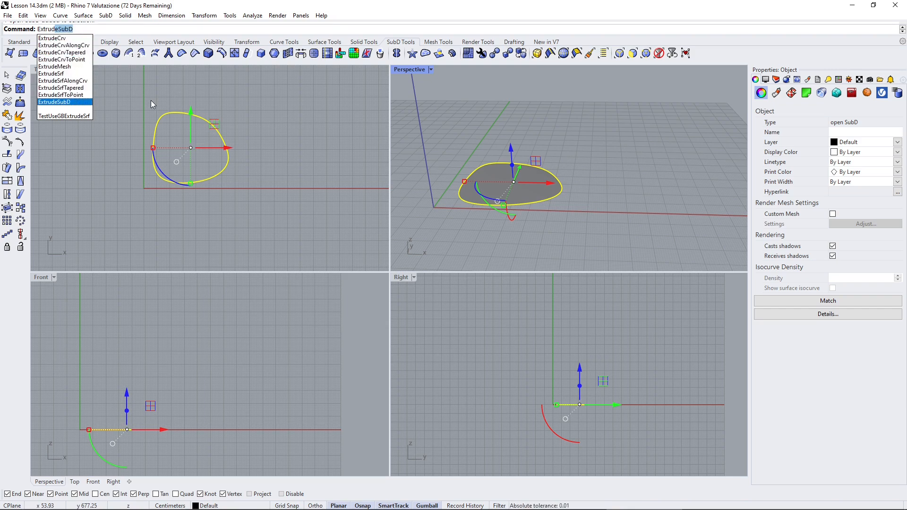
pyautogui.press('Return')
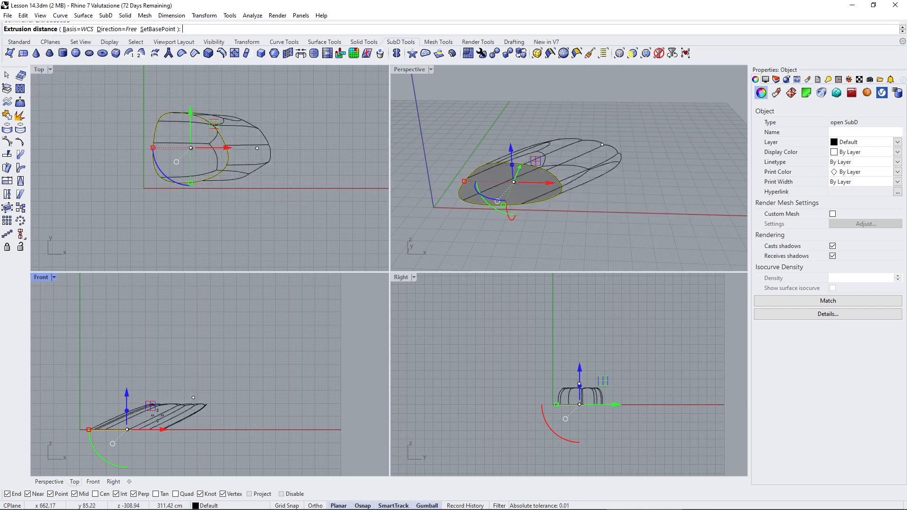
pyautogui.press('shift')
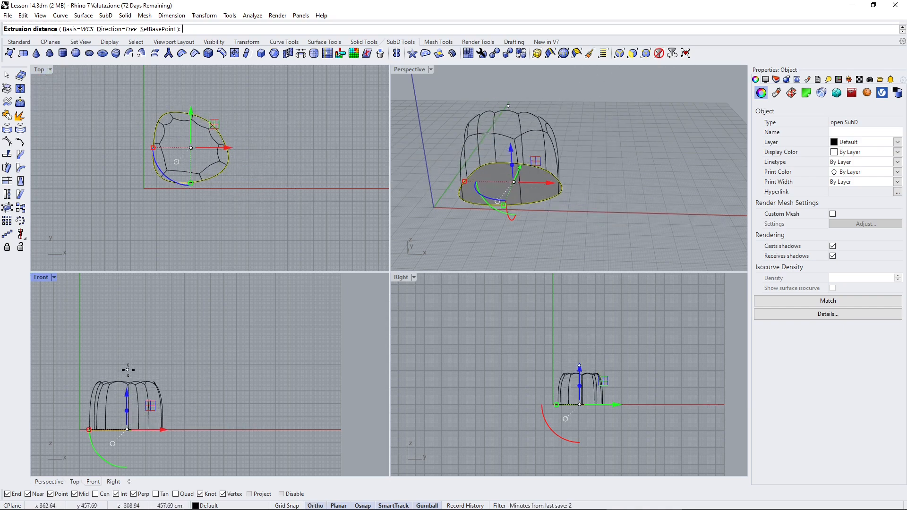
pyautogui.keyDown('shift'); pyautogui.click(127, 370); pyautogui.keyUp('shift')
# Step: Create a four-point single-face Ngon SubD on the ground plane next to the extruded SubD in the Perspective view
pyautogui.moveTo(566, 195); pyautogui.dragTo(534, 194, button='right')
pyautogui.click(590, 164)
pyautogui.scroll(2, 547, 155)
pyautogui.scroll(-2, 429, 115)
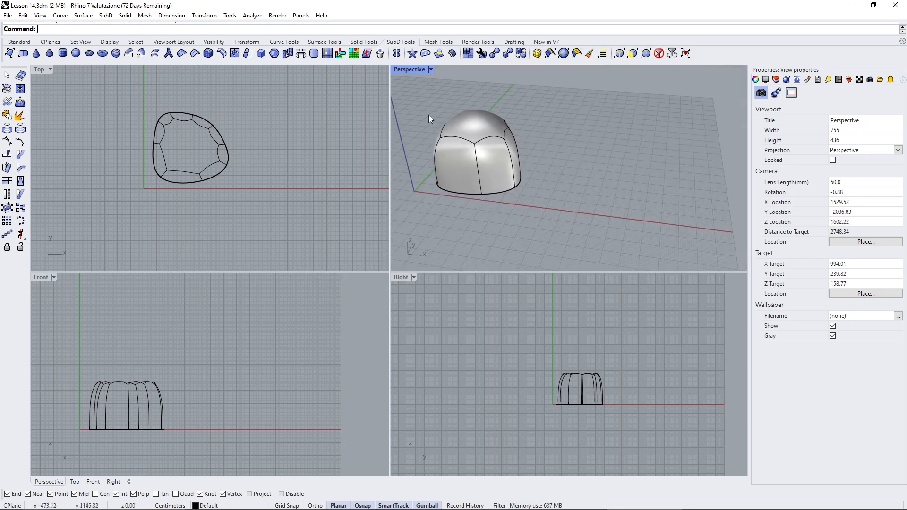
pyautogui.click(9, 53)
pyautogui.click(561, 166)
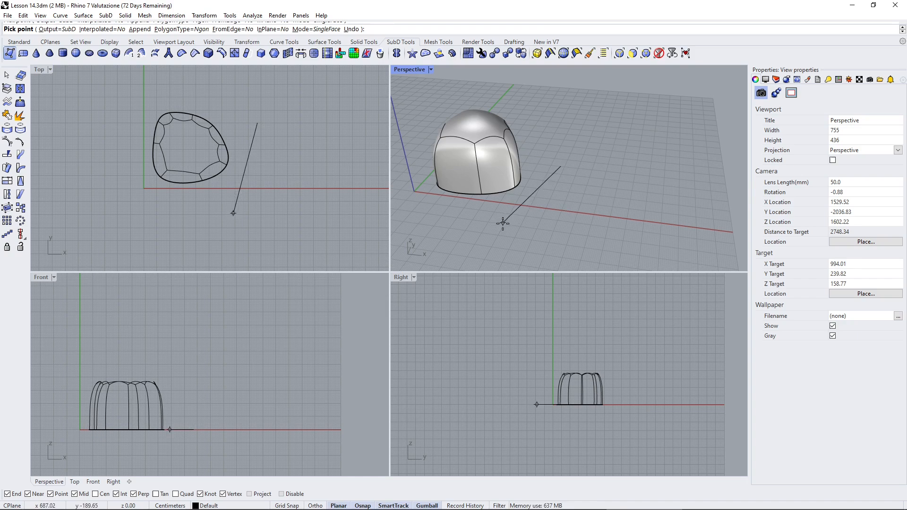
pyautogui.click(530, 202)
pyautogui.click(604, 213)
pyautogui.click(602, 171)
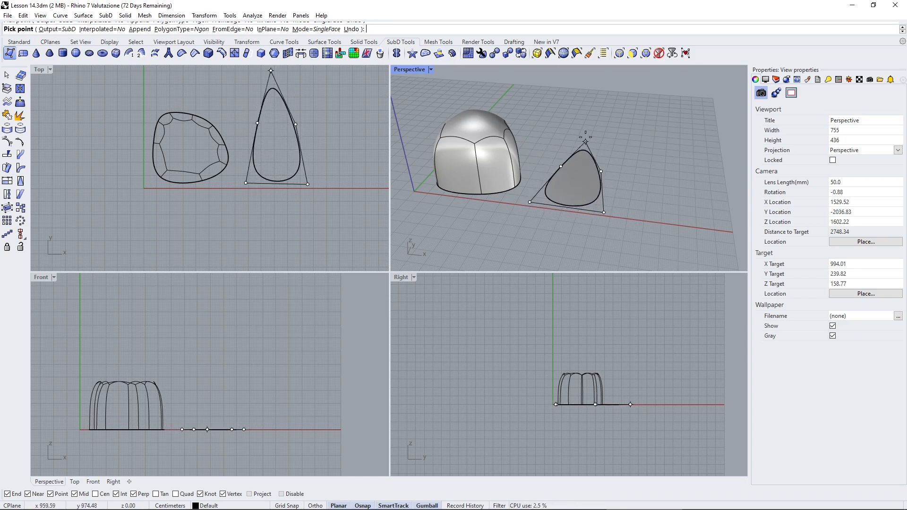
pyautogui.press('Return')
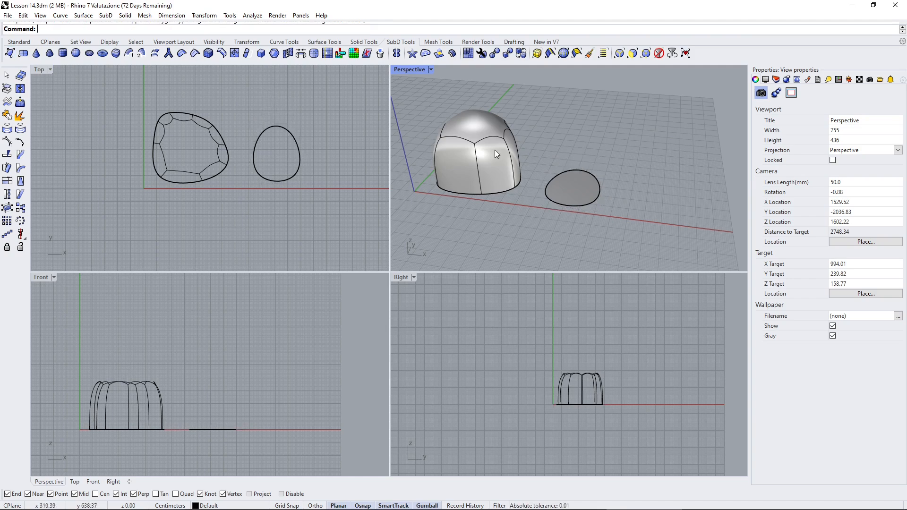
# Step: Create a four-point single-face Ngon mesh on the ground plane beside the flat SubD face
pyautogui.scroll(-4, 494, 150)
pyautogui.scroll(2, 548, 203)
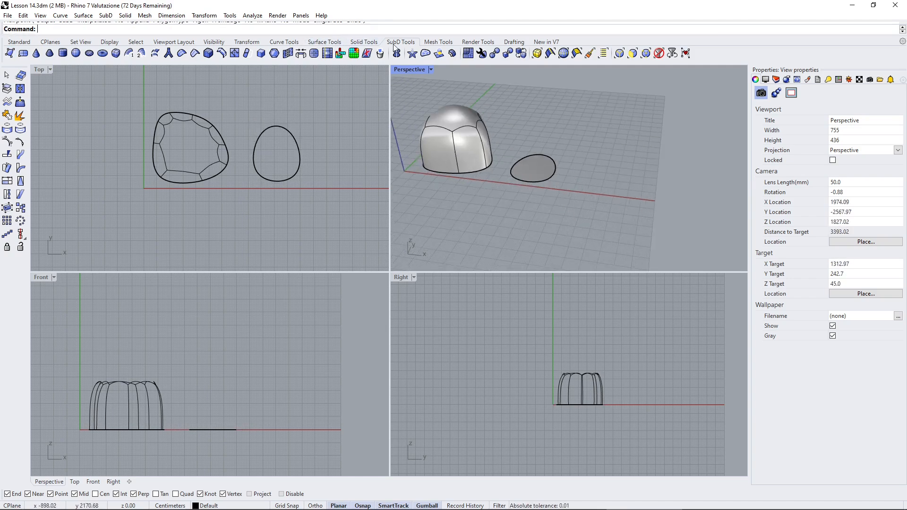
pyautogui.click(439, 52)
pyautogui.click(438, 43)
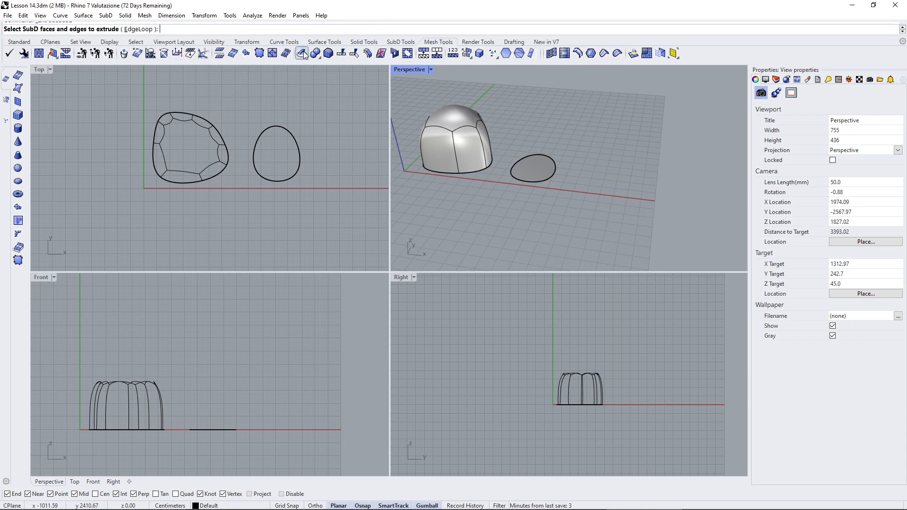
pyautogui.press('Escape')
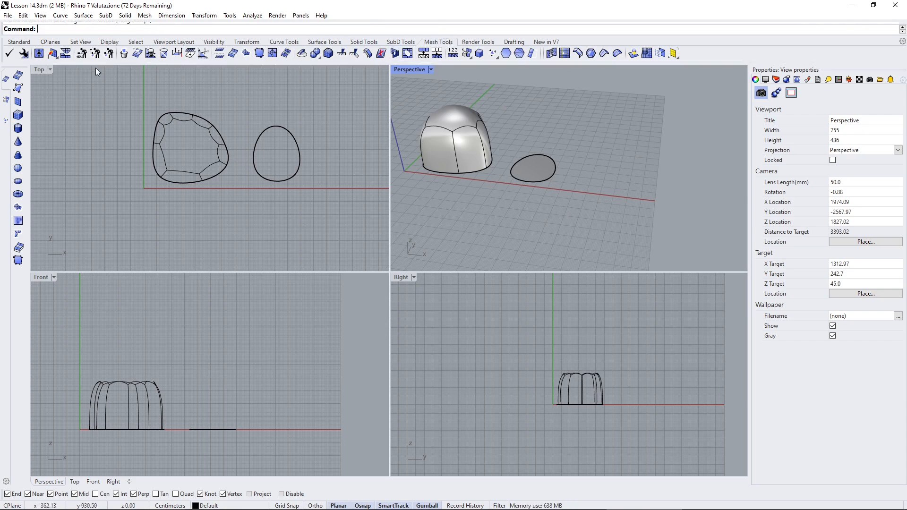
pyautogui.click(19, 88)
pyautogui.click(582, 164)
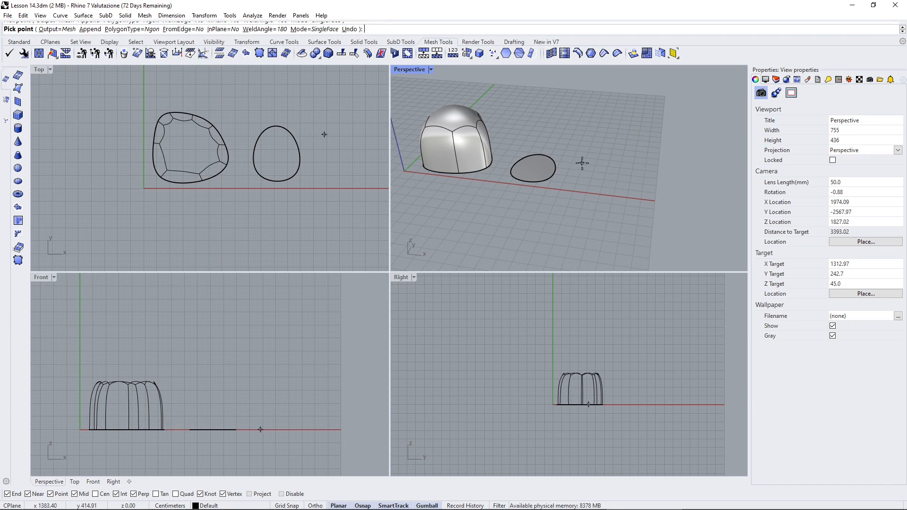
pyautogui.click(570, 186)
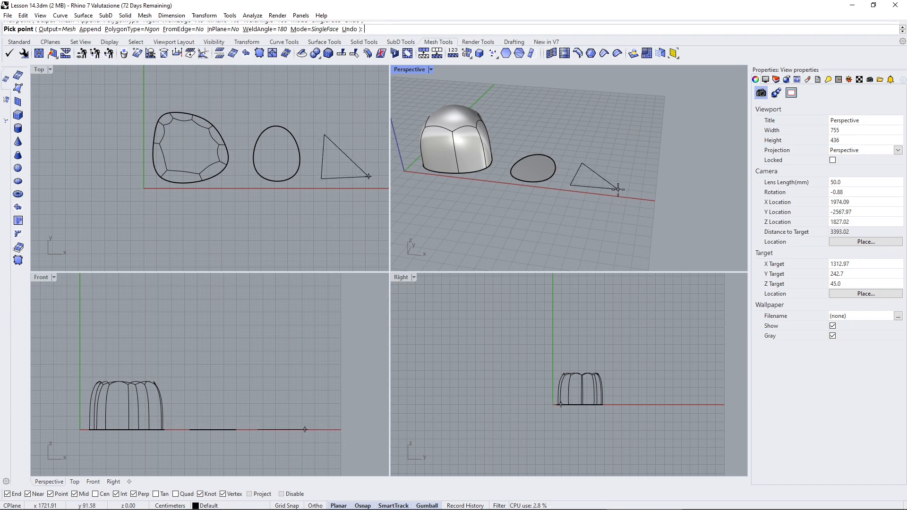
pyautogui.click(617, 190)
pyautogui.rightClick(623, 168)
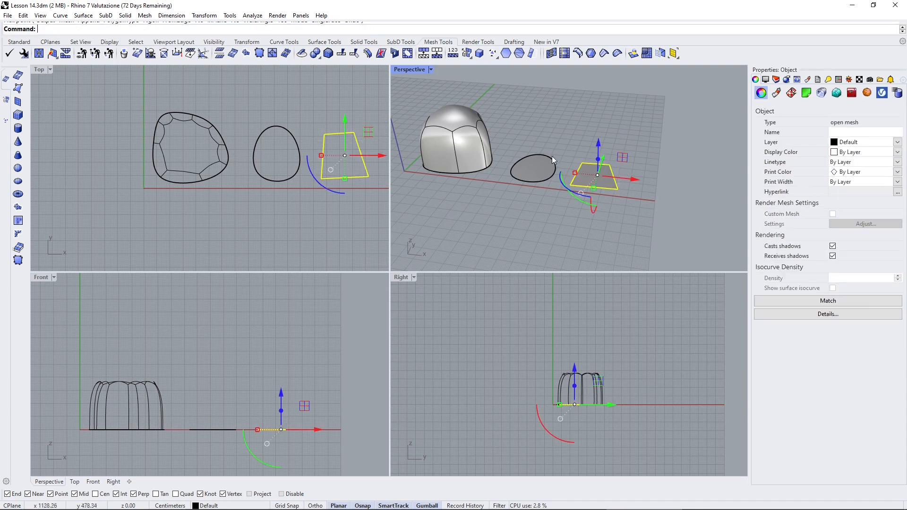
# Step: Compare the flat SubD face with the neighbouring mesh face by selecting each in turn and checking its object type
pyautogui.click(562, 155)
pyautogui.scroll(4, 570, 155)
pyautogui.click(605, 185)
pyautogui.click(534, 171)
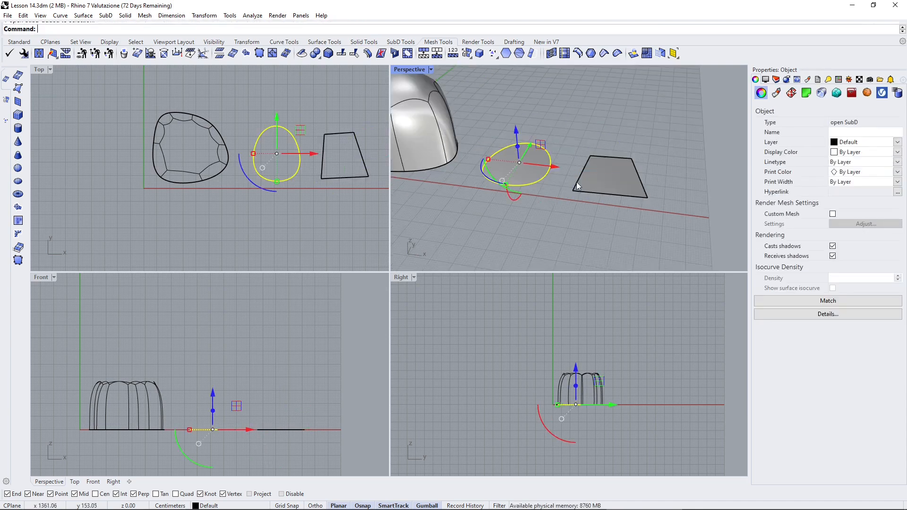
pyautogui.click(614, 181)
pyautogui.click(509, 160)
pyautogui.click(612, 167)
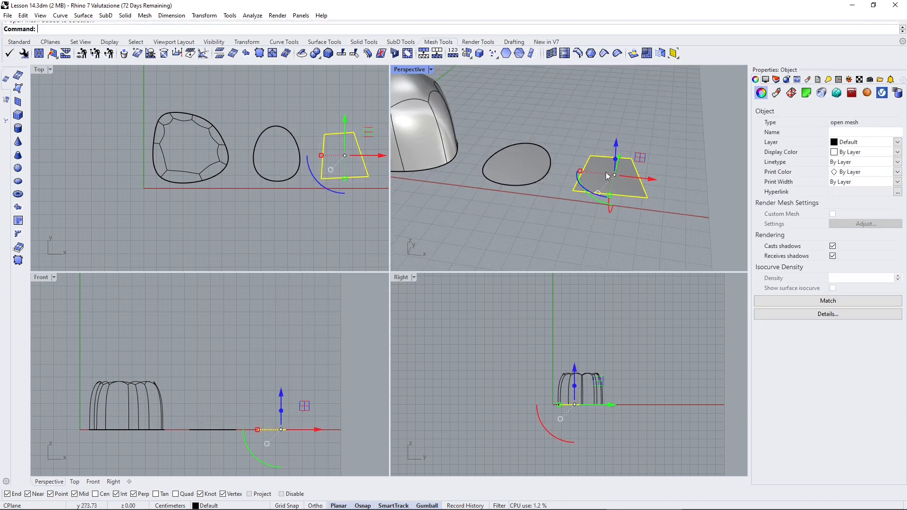
pyautogui.moveTo(536, 182); pyautogui.dragTo(501, 237, button='right')
pyautogui.click(548, 146)
pyautogui.moveTo(556, 147); pyautogui.dragTo(564, 126, button='right')
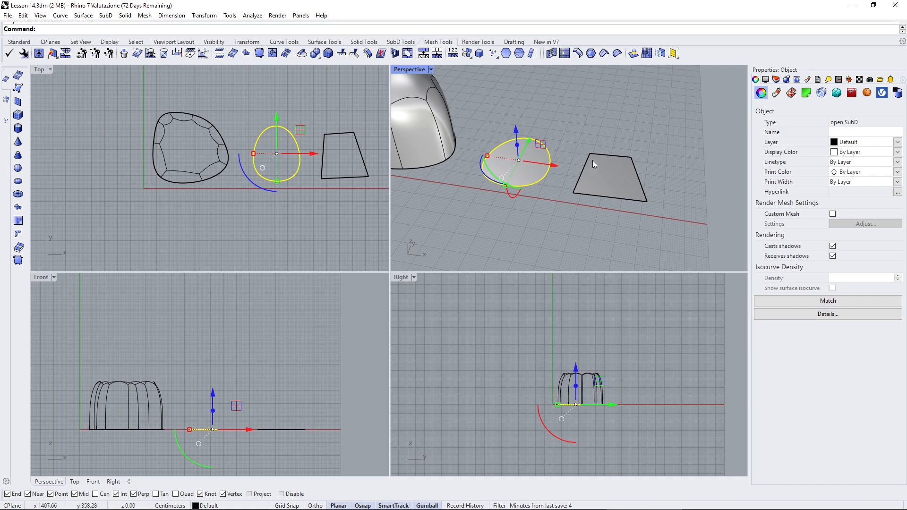
pyautogui.click(567, 141)
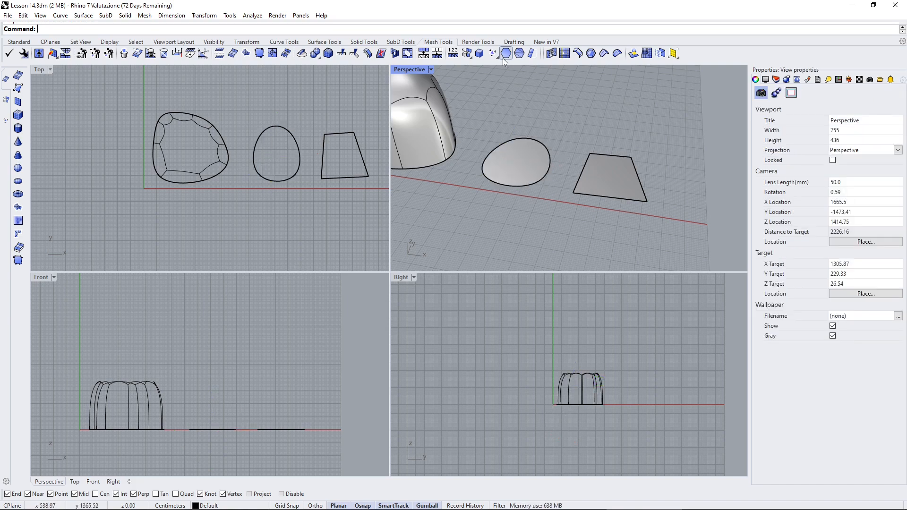
# Step: Toggle the SubD display repeatedly between flat and smooth to compare both forms of the SubD objects, leaving it flat
pyautogui.click(401, 42)
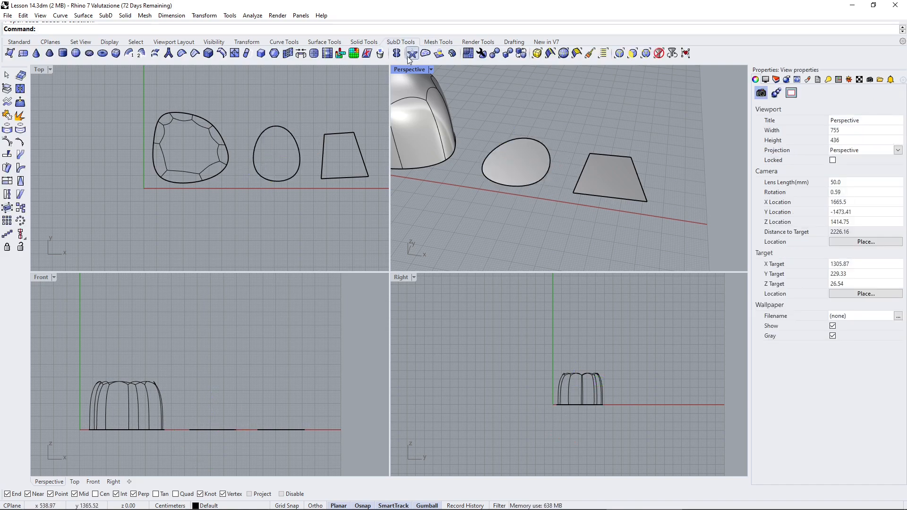
pyautogui.click(520, 55)
pyautogui.moveTo(520, 155); pyautogui.dragTo(548, 154, button='right')
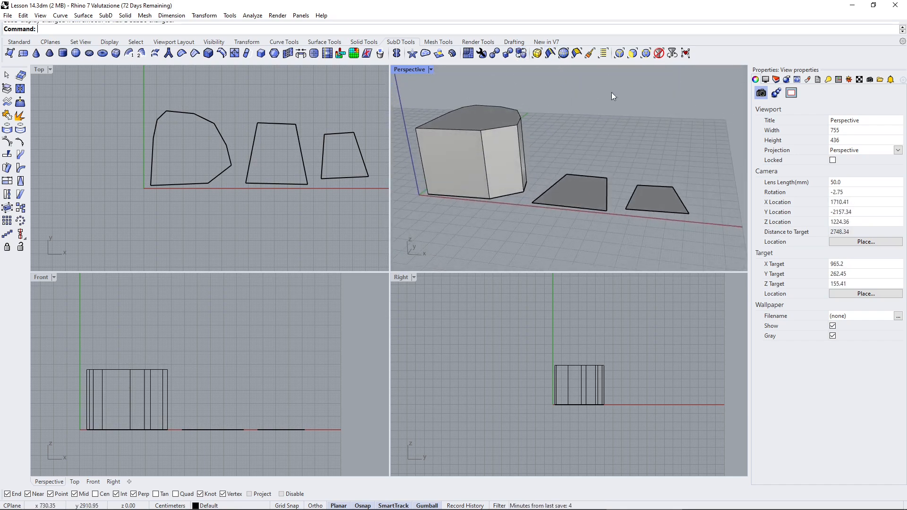
pyautogui.click(509, 52)
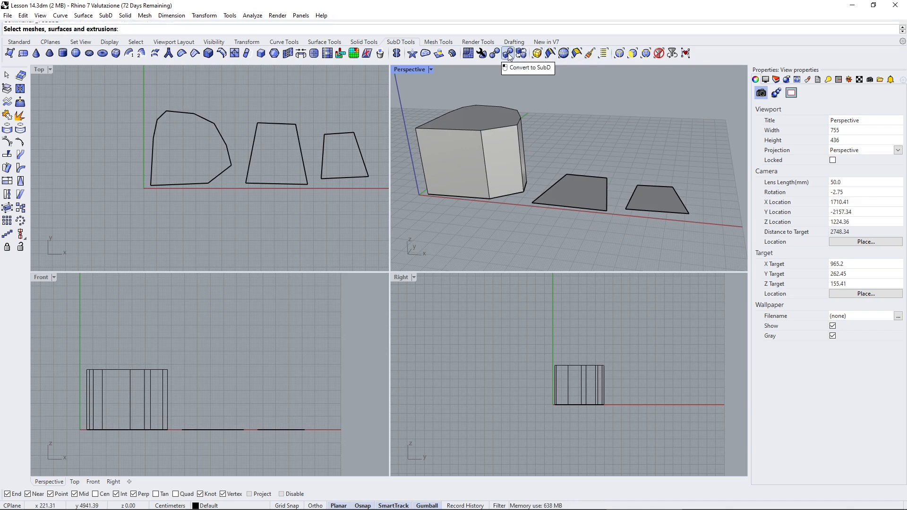
pyautogui.press('Escape')
pyautogui.click(521, 53)
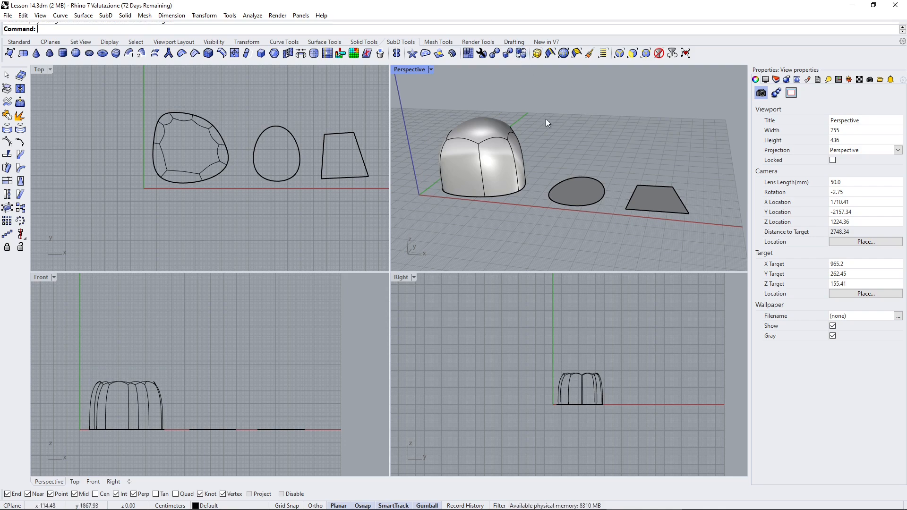
pyautogui.click(523, 54)
pyautogui.moveTo(489, 127); pyautogui.dragTo(521, 113, button='right')
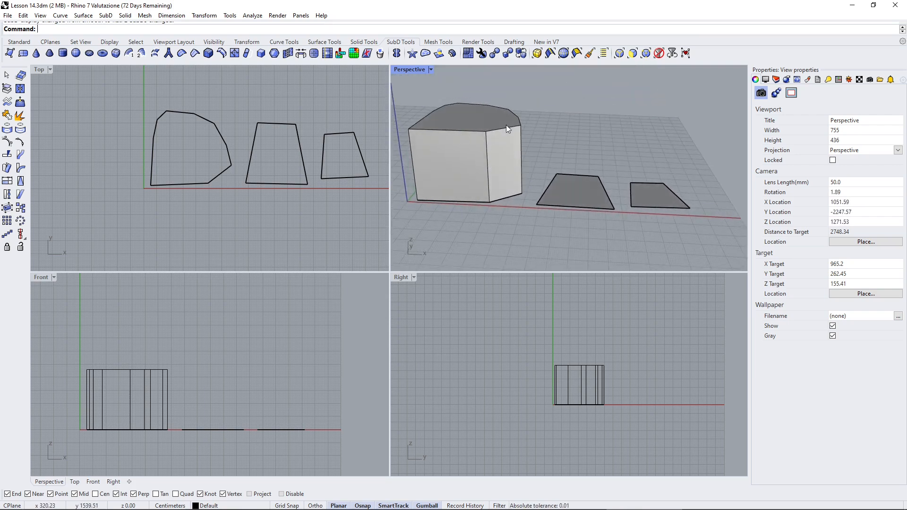
pyautogui.click(523, 54)
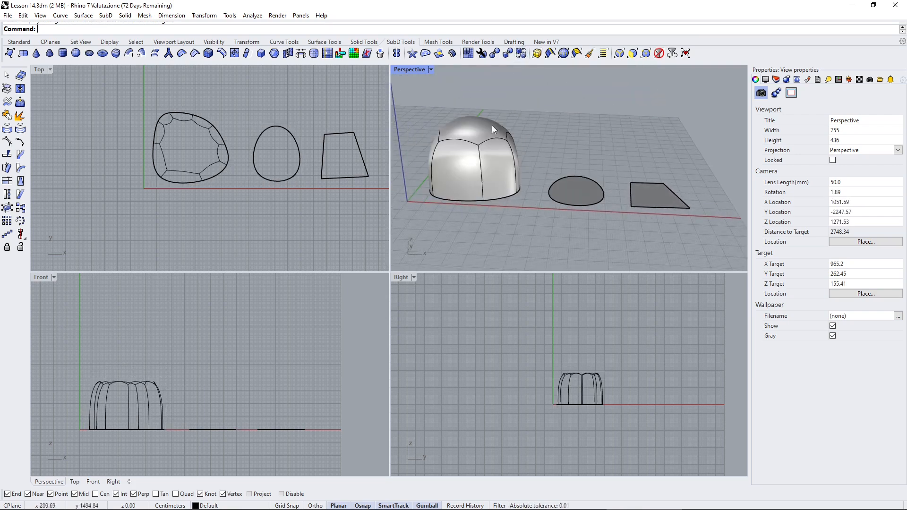
pyautogui.click(522, 56)
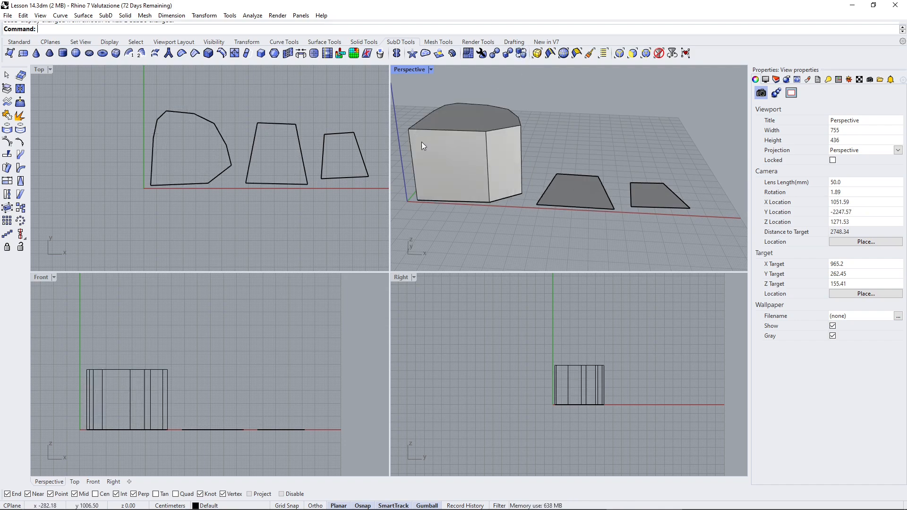
# Step: Inspect the extruded SubD from above and underneath, and select it to check its object type
pyautogui.moveTo(483, 168)
pyautogui.keyDown('shift'); pyautogui.mouseDown(button='right')
pyautogui.moveTo(492, 188)
pyautogui.moveTo(573, 187)
pyautogui.moveTo(585, 196)
pyautogui.moveTo(494, 190)
pyautogui.moveTo(493, 175)
pyautogui.mouseUp(button='right'); pyautogui.keyUp('shift')
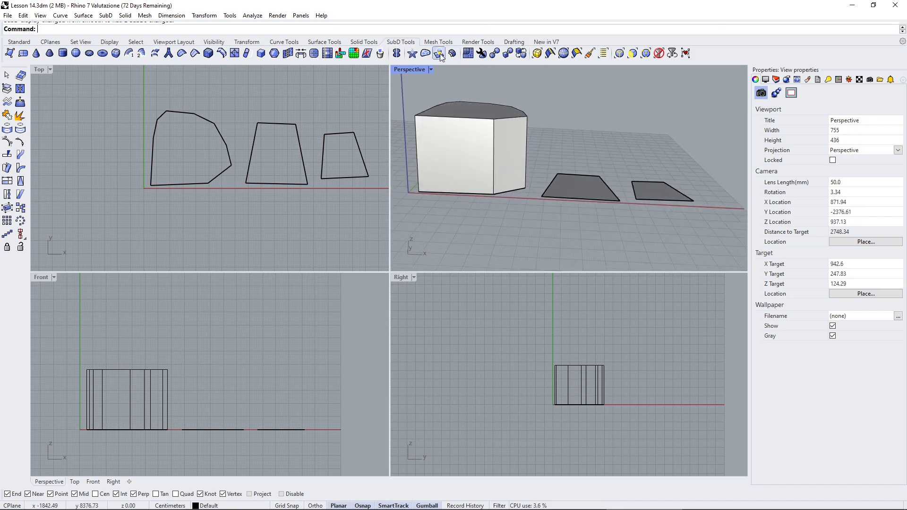
pyautogui.moveTo(425, 91)
pyautogui.mouseDown(button='right')
pyautogui.moveTo(433, 97)
pyautogui.moveTo(436, 86)
pyautogui.mouseUp(button='right')
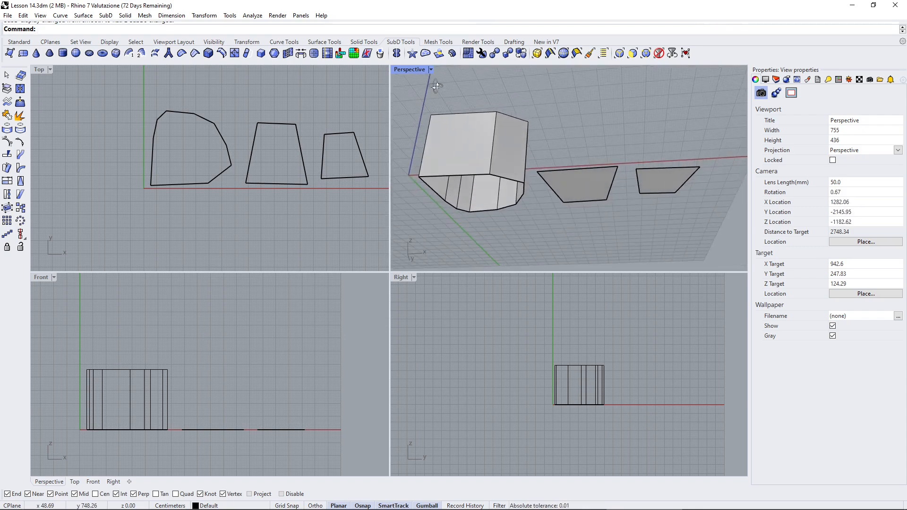
pyautogui.moveTo(460, 181)
pyautogui.mouseDown(button='right')
pyautogui.moveTo(467, 155)
pyautogui.moveTo(486, 186)
pyautogui.moveTo(480, 200)
pyautogui.moveTo(462, 200)
pyautogui.mouseUp(button='right')
pyautogui.click(467, 178)
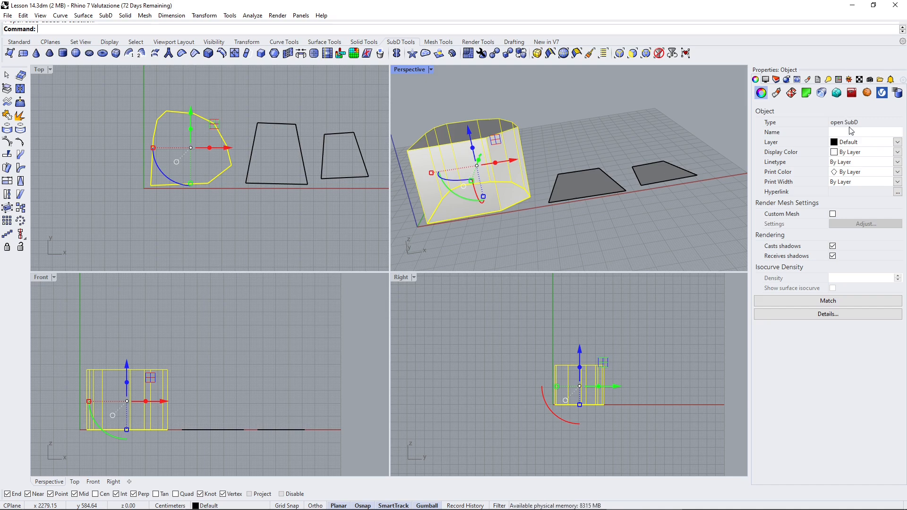
pyautogui.moveTo(515, 143); pyautogui.dragTo(506, 150, button='right')
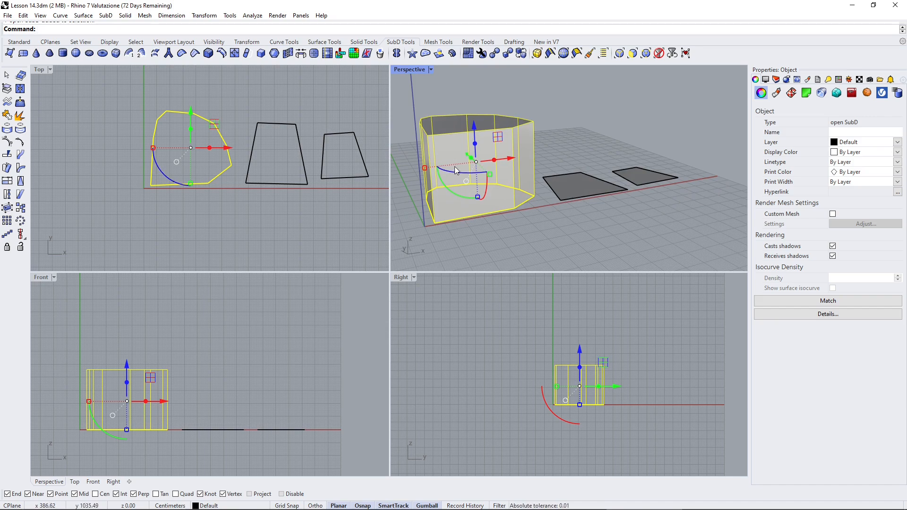
# Step: Fill the open bottom of the extruded SubD from all its lower boundary edges, using the Automatic patch style
pyautogui.click(426, 54)
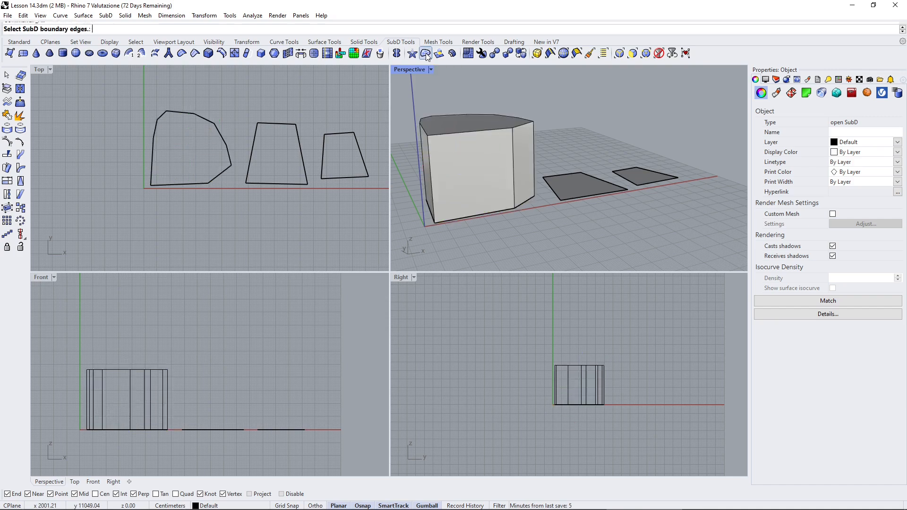
pyautogui.moveTo(479, 183); pyautogui.dragTo(443, 188, button='right')
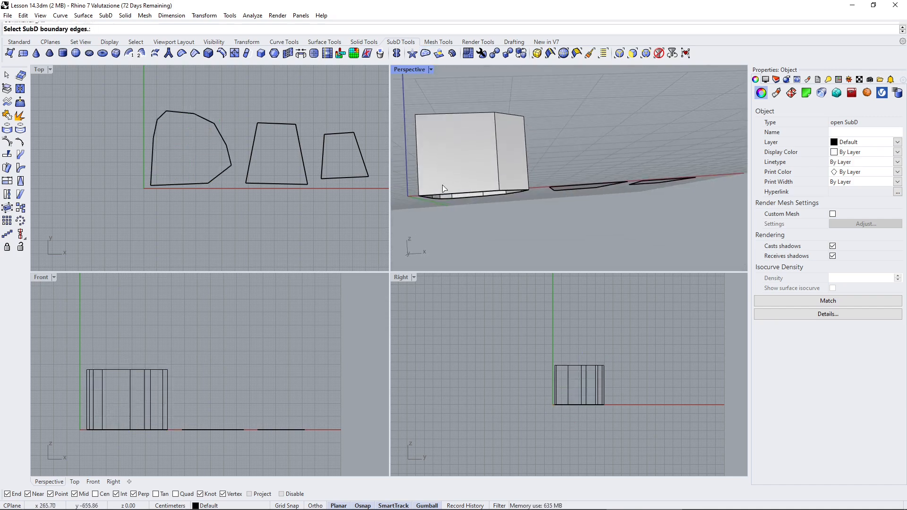
pyautogui.moveTo(404, 185); pyautogui.dragTo(534, 228)
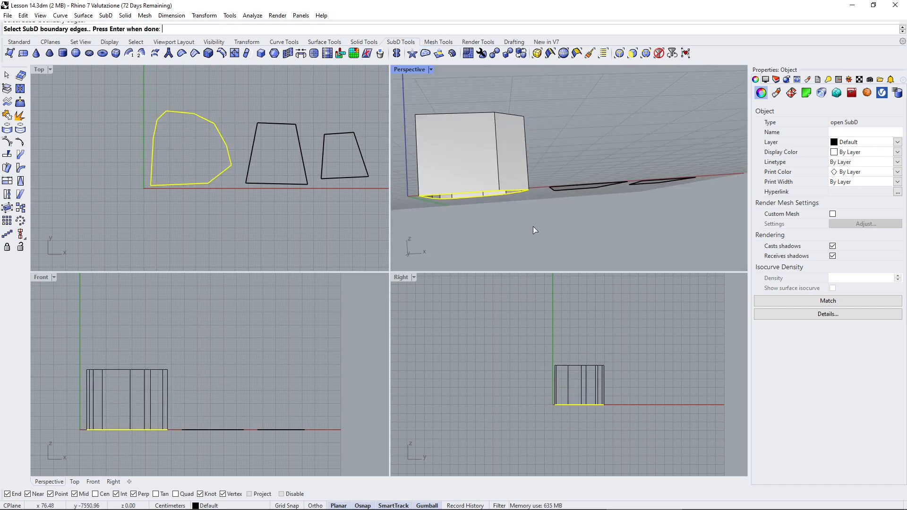
pyautogui.press('Return')
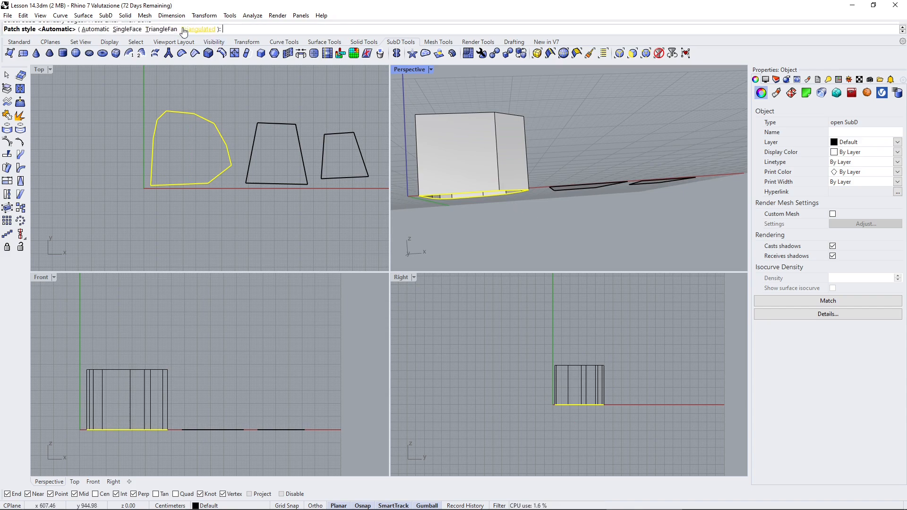
pyautogui.press('Return')
# Step: Check the capped SubD's object type and switch the SubD display back to smooth
pyautogui.click(481, 177)
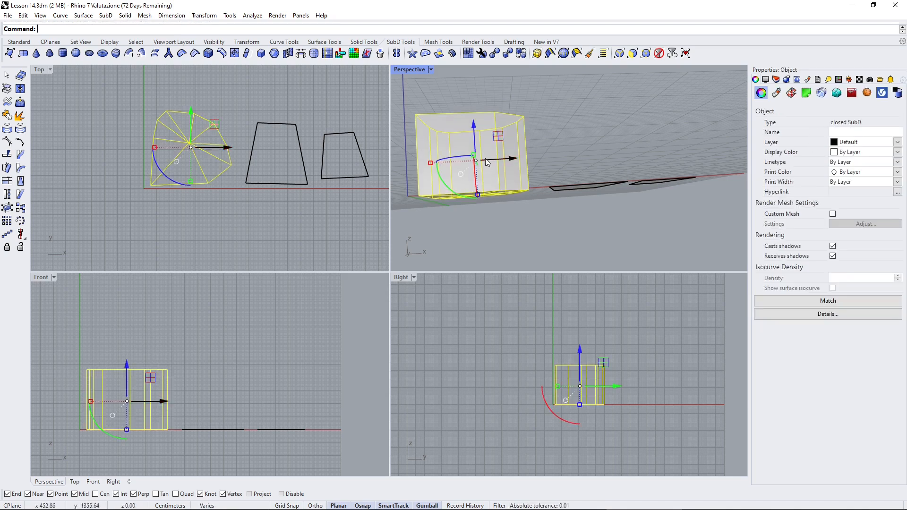
pyautogui.moveTo(485, 158); pyautogui.dragTo(511, 118, button='right')
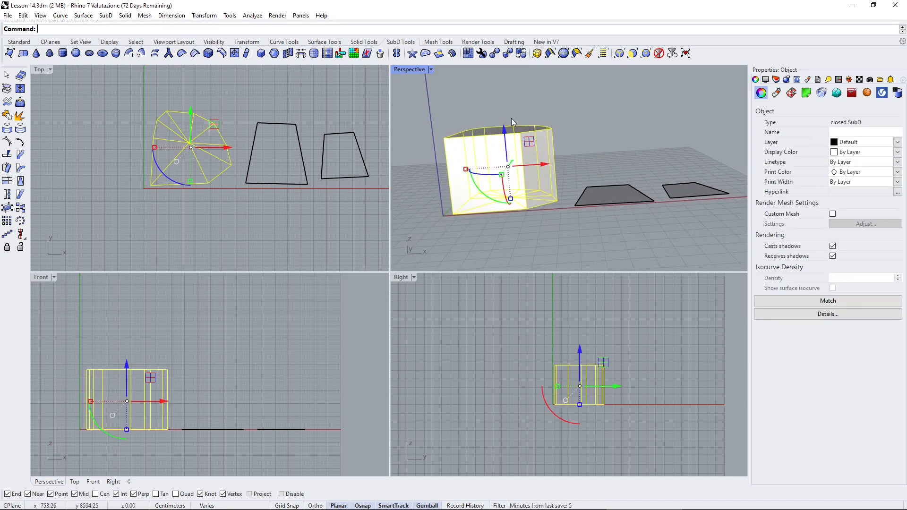
pyautogui.click(524, 54)
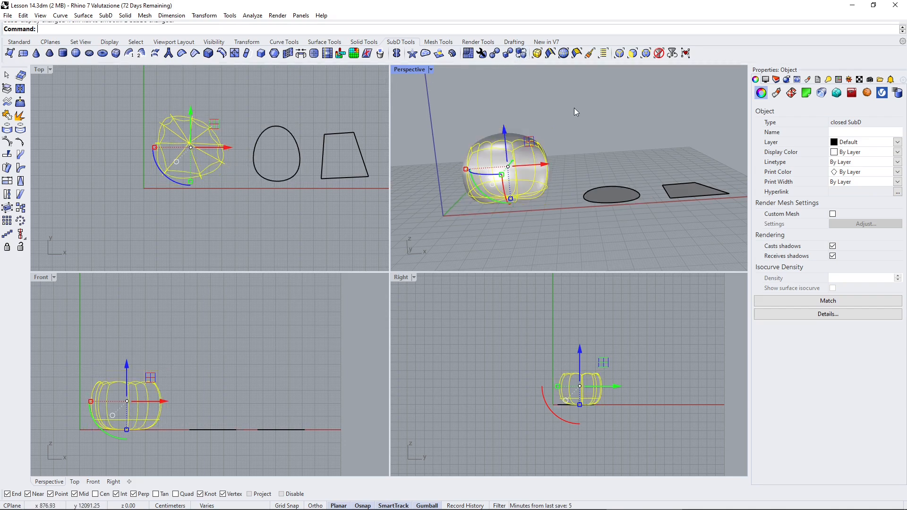
pyautogui.click(574, 108)
# Step: Examine the smooth capped SubD from several angles, looking at its rounded base and its object properties
pyautogui.moveTo(508, 156); pyautogui.dragTo(488, 165, button='right')
pyautogui.moveTo(499, 171); pyautogui.dragTo(541, 143, button='right')
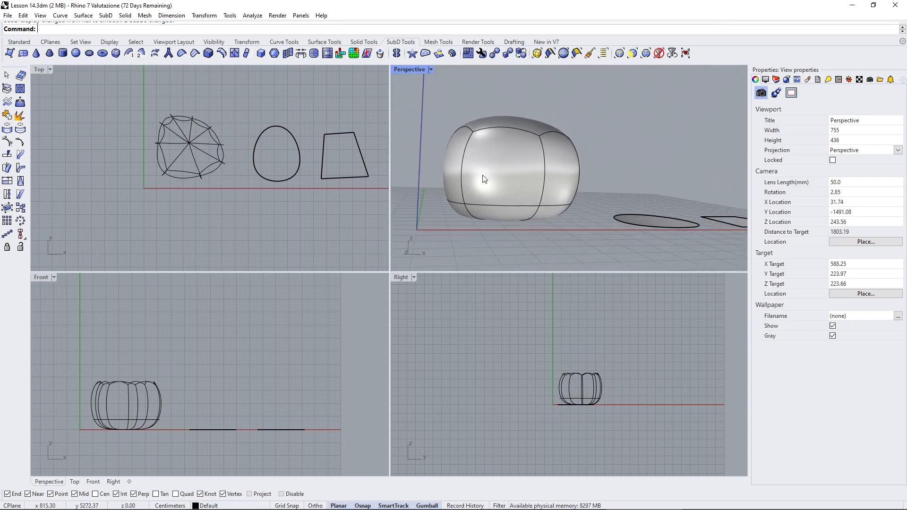
pyautogui.click(506, 215)
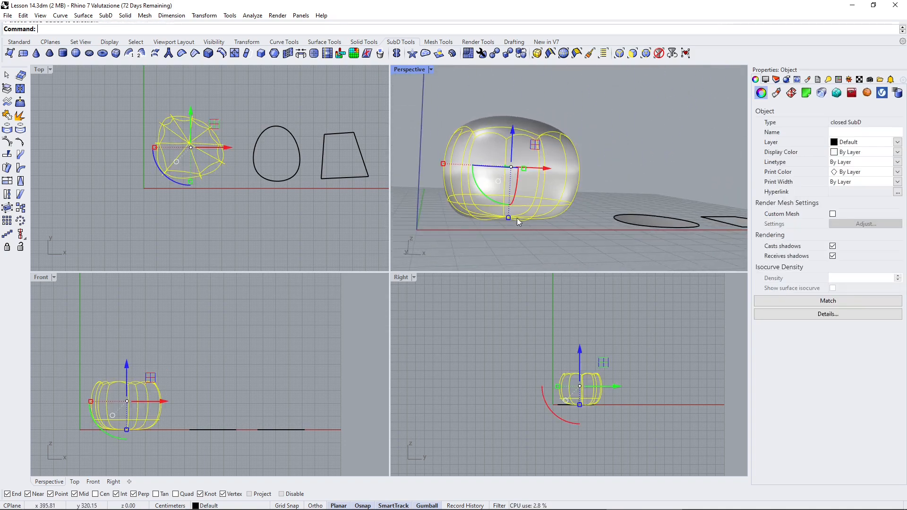
pyautogui.click(598, 166)
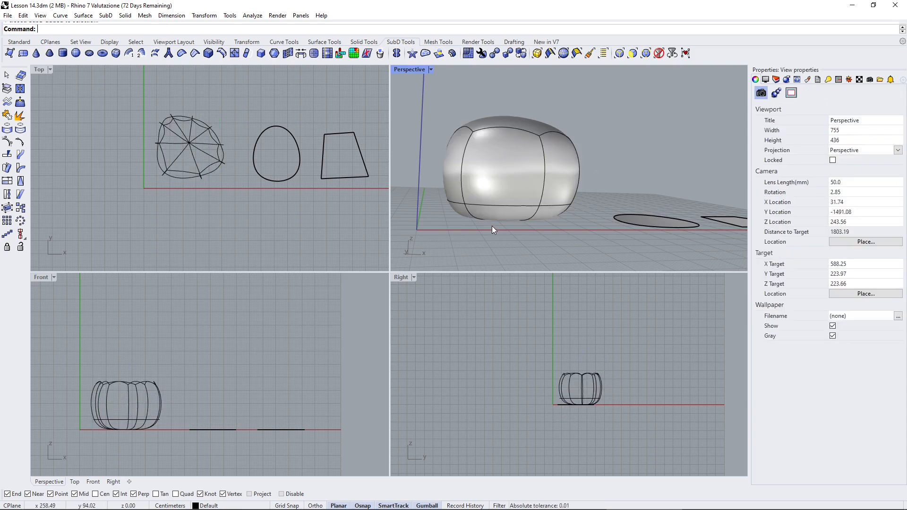
pyautogui.click(498, 165)
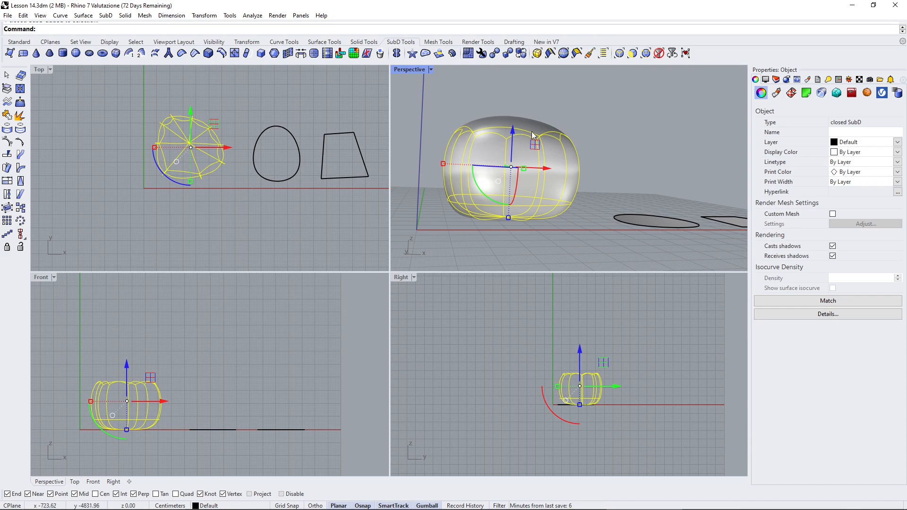
pyautogui.moveTo(502, 214)
pyautogui.mouseDown(button='right')
pyautogui.moveTo(541, 215)
pyautogui.moveTo(506, 225)
pyautogui.mouseUp(button='right')
pyautogui.scroll(-6, 445, 218)
pyautogui.click(468, 228)
# Step: Create a SubD box with X, Y and Z counts of 3 beyond the flat mesh face in the Perspective view
pyautogui.scroll(-6, 443, 199)
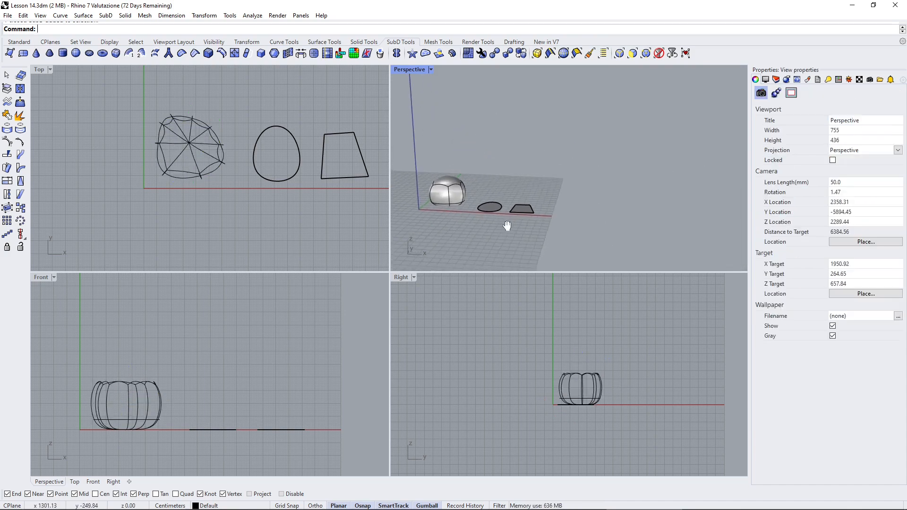
pyautogui.scroll(4, 507, 225)
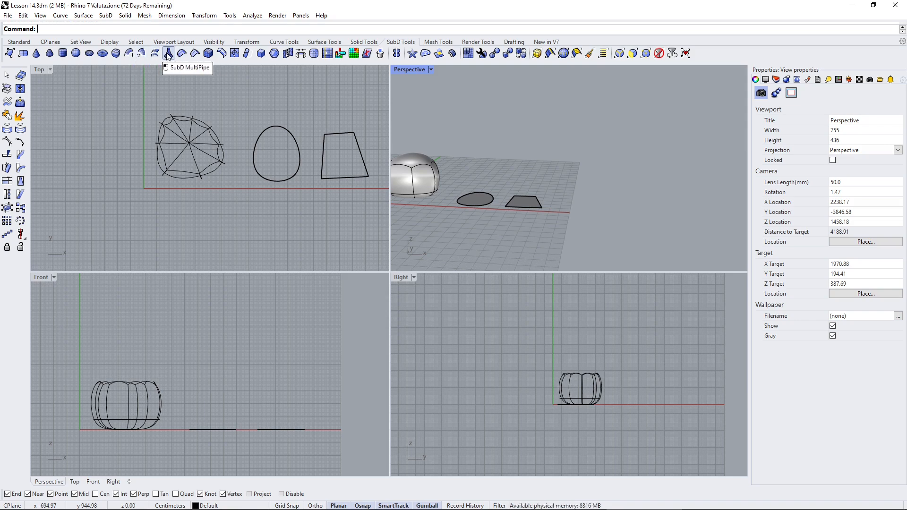
pyautogui.click(116, 54)
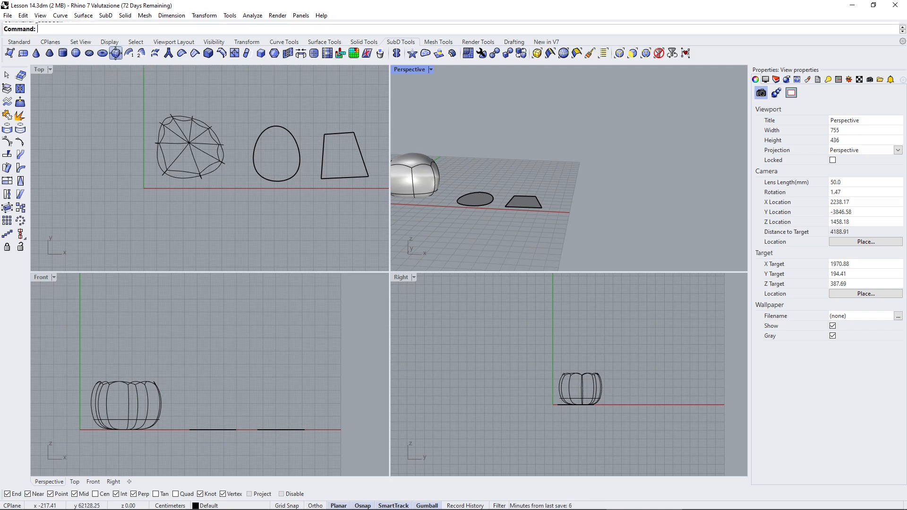
pyautogui.scroll(2, 522, 218)
pyautogui.moveTo(522, 219); pyautogui.dragTo(543, 218, button='right')
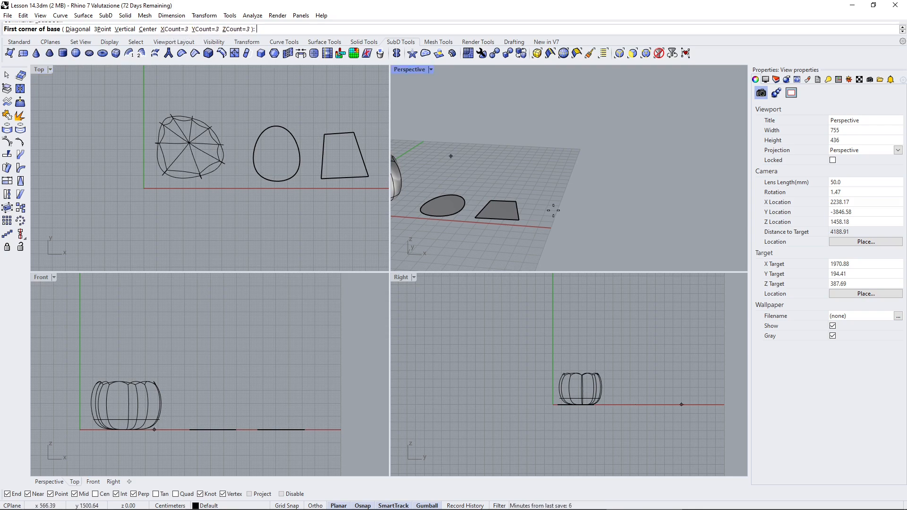
pyautogui.click(556, 187)
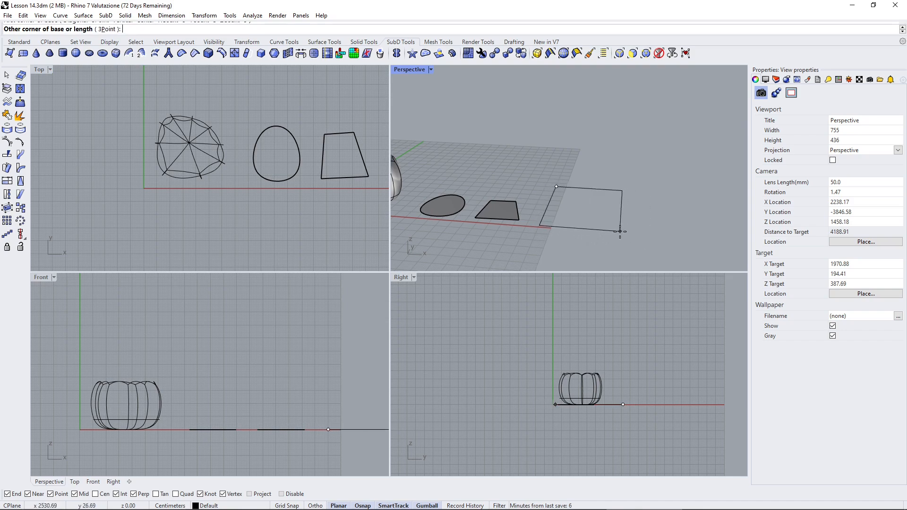
pyautogui.click(620, 231)
pyautogui.click(596, 152)
pyautogui.moveTo(620, 182); pyautogui.dragTo(602, 189, button='right')
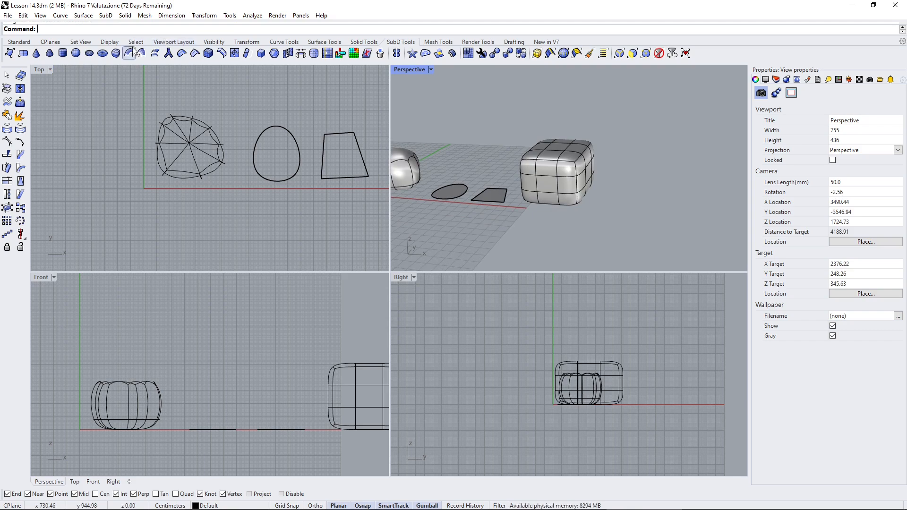
# Step: Configure a new SubD box with the X, Y and Z counts all set to 1
pyautogui.click(117, 52)
pyautogui.click(172, 29)
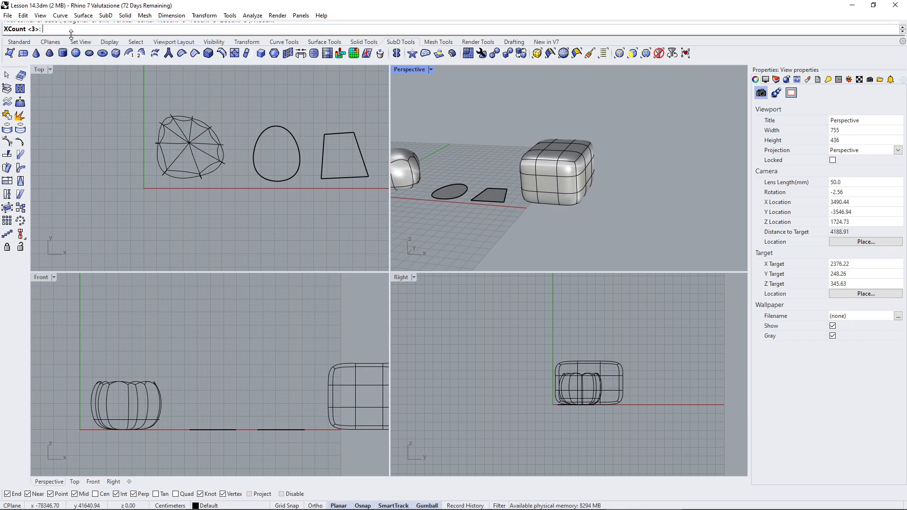
pyautogui.write('1')
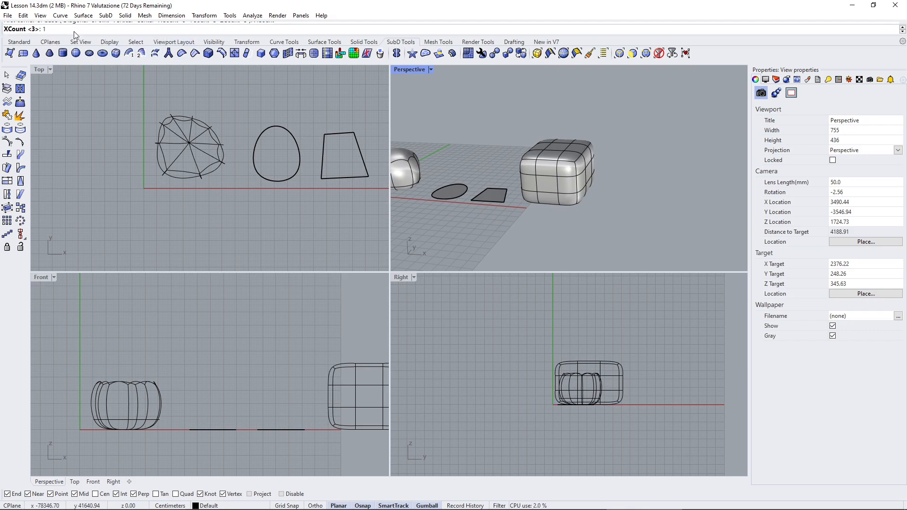
pyautogui.press('Return')
pyautogui.click(210, 29)
pyautogui.write('1')
pyautogui.press('Return')
pyautogui.click(249, 29)
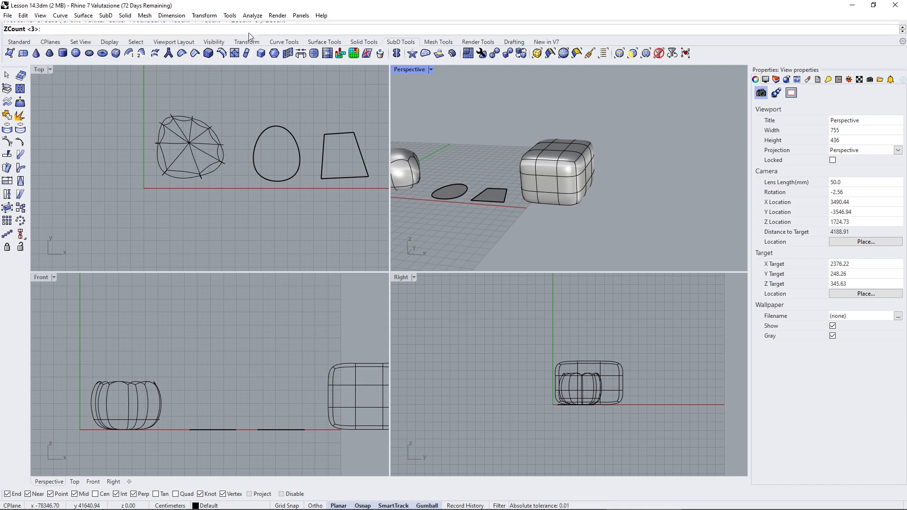
pyautogui.write('1')
pyautogui.press('Return')
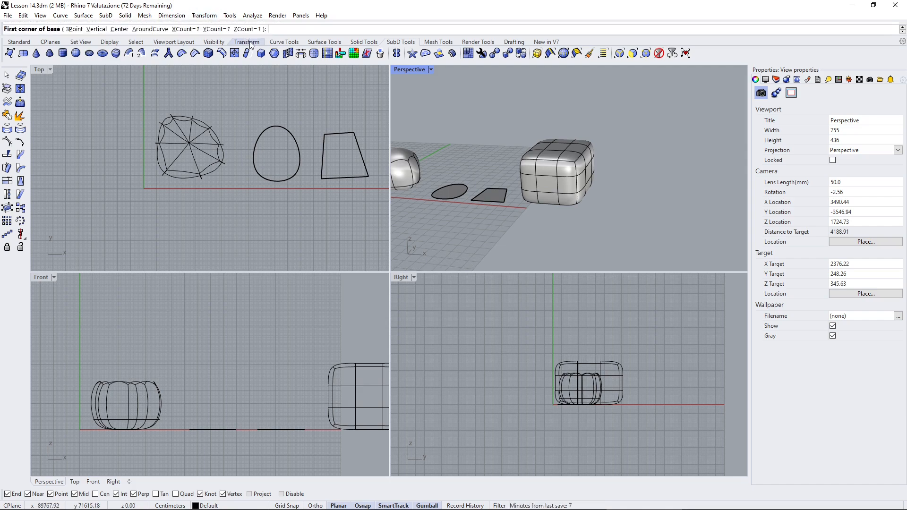
# Step: Place the single-count SubD box beside the subdivided one by picking two base corners and a height in the Perspective view
pyautogui.click(628, 178)
pyautogui.click(690, 217)
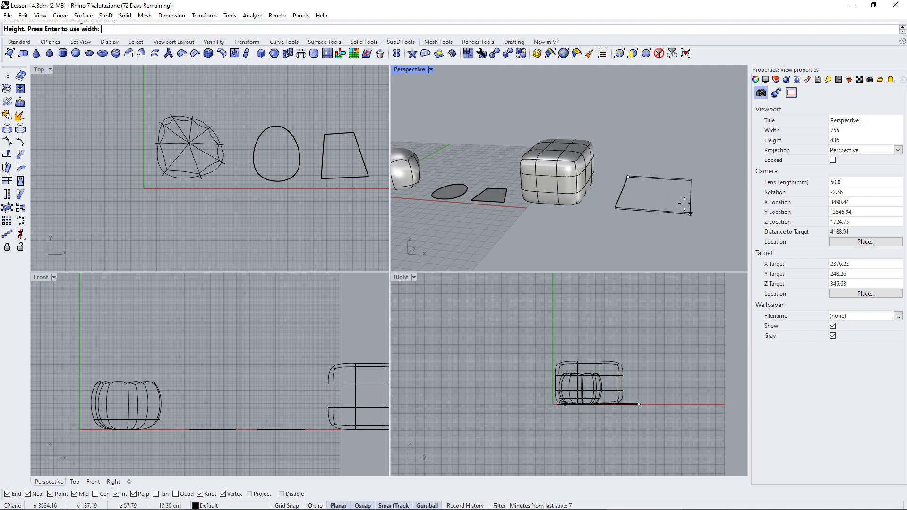
pyautogui.click(678, 169)
# Step: Compare the two SubD boxes' shapes and subdivisions by selecting each one and viewing them from different angles
pyautogui.click(660, 183)
pyautogui.moveTo(660, 179); pyautogui.dragTo(605, 206, button='right')
pyautogui.click(664, 144)
pyautogui.scroll(3, 664, 146)
pyautogui.click(534, 135)
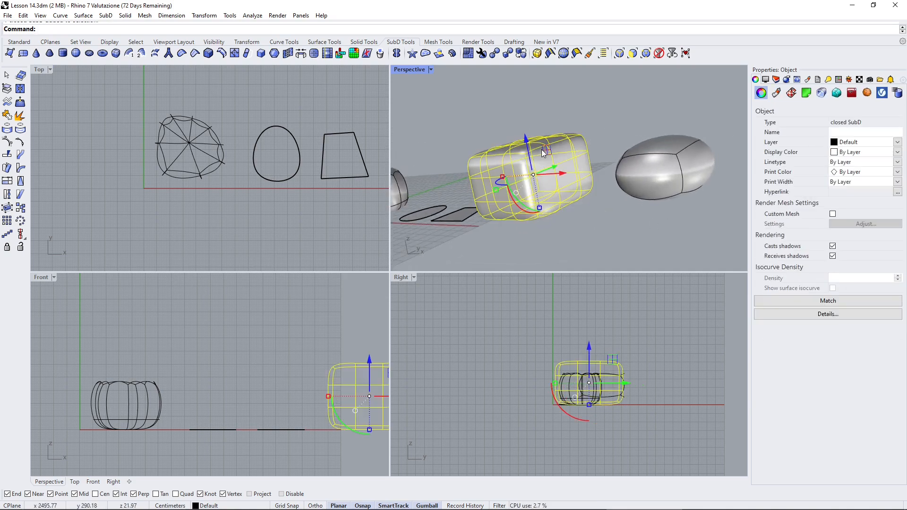
pyautogui.click(676, 148)
pyautogui.moveTo(676, 148); pyautogui.dragTo(725, 175, button='right')
pyautogui.keyDown('shift'); pyautogui.moveTo(554, 134); pyautogui.dragTo(567, 133, button='right'); pyautogui.keyUp('shift')
pyautogui.click(582, 125)
pyautogui.scroll(-2, 537, 119)
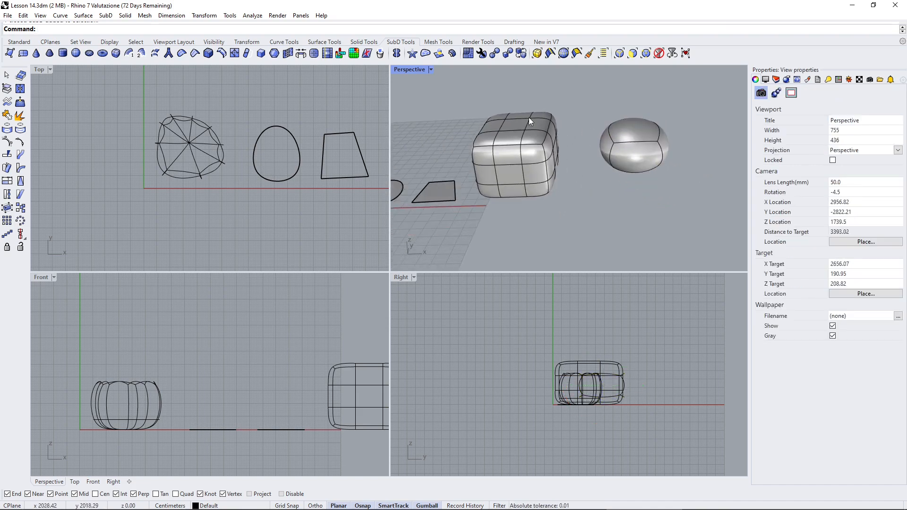
# Step: Configure a new SubD box with the X, Y and Z counts all set to 9
pyautogui.keyDown('shift'); pyautogui.moveTo(529, 177); pyautogui.dragTo(486, 173, button='right'); pyautogui.keyUp('shift')
pyautogui.scroll(-4, 501, 182)
pyautogui.moveTo(546, 195); pyautogui.dragTo(501, 169, button='right')
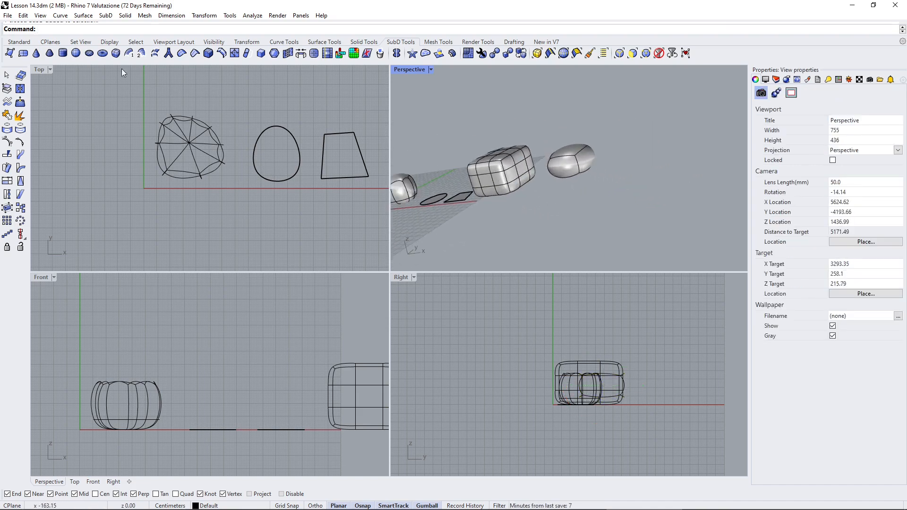
pyautogui.click(116, 54)
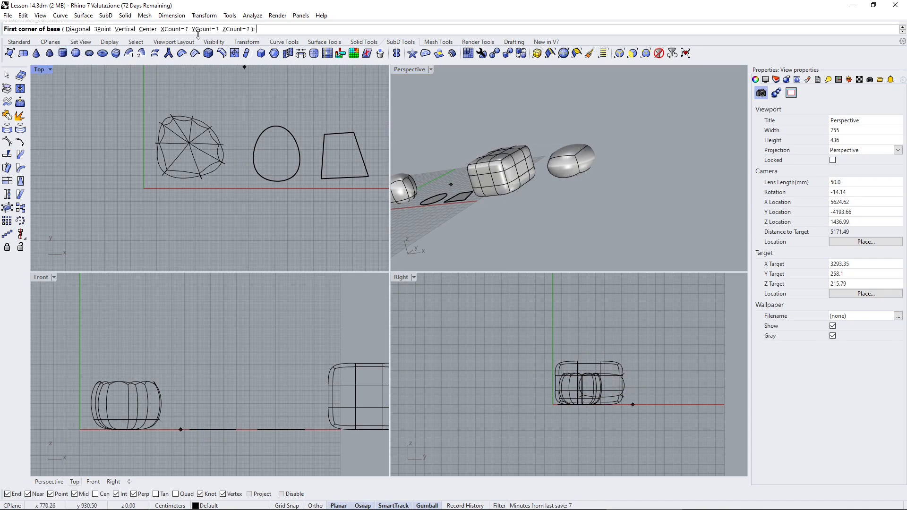
pyautogui.click(167, 29)
pyautogui.write('9')
pyautogui.press('Return')
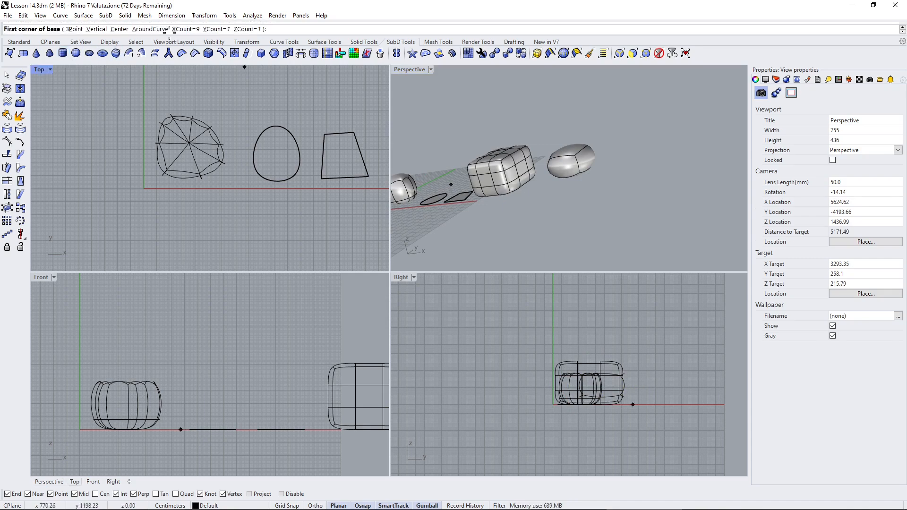
pyautogui.click(214, 29)
pyautogui.write('9')
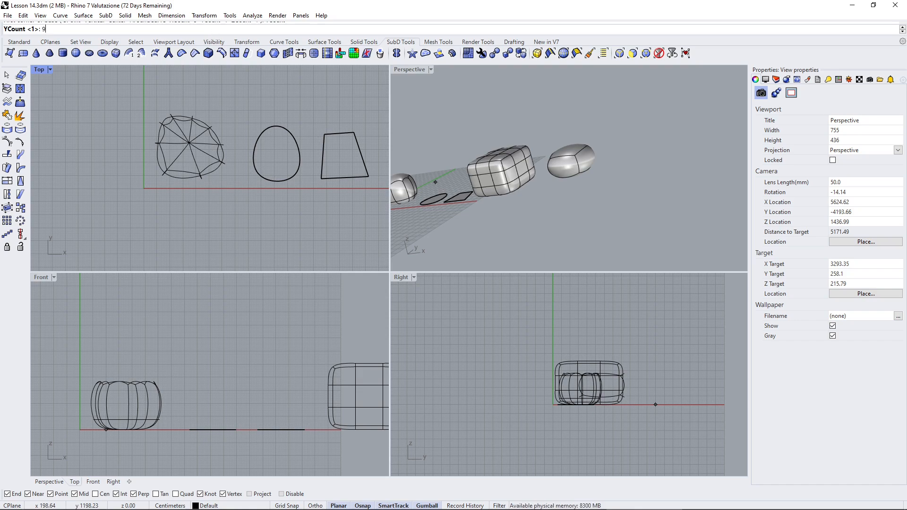
pyautogui.press('Return')
pyautogui.click(246, 30)
pyautogui.write('9')
pyautogui.press('Return')
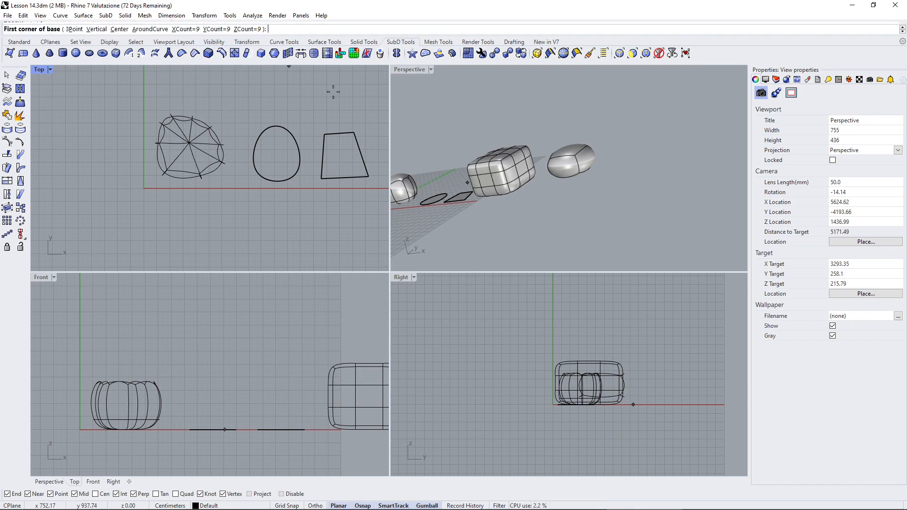
# Step: Place the nine-count SubD box beyond the single-count one by picking two base corners and a height in the Perspective view
pyautogui.click(635, 157)
pyautogui.click(679, 181)
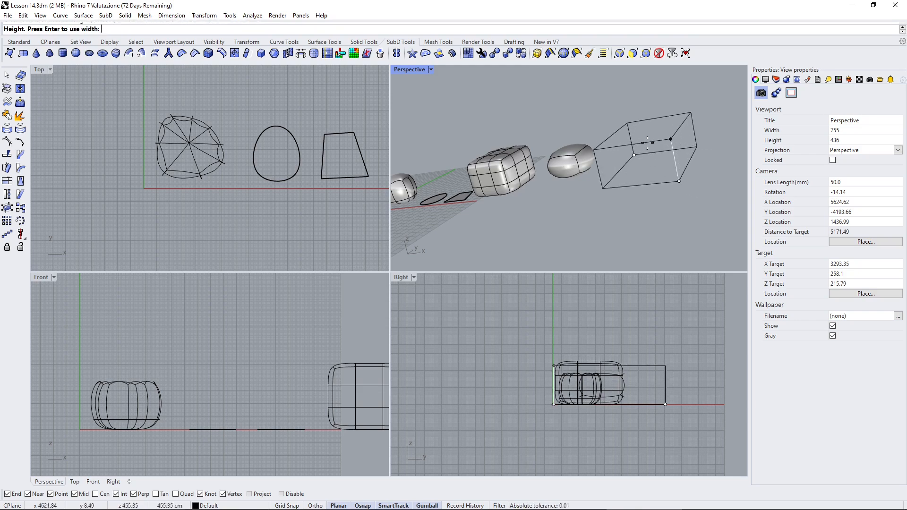
pyautogui.click(671, 139)
pyautogui.moveTo(648, 142); pyautogui.dragTo(559, 149, button='right')
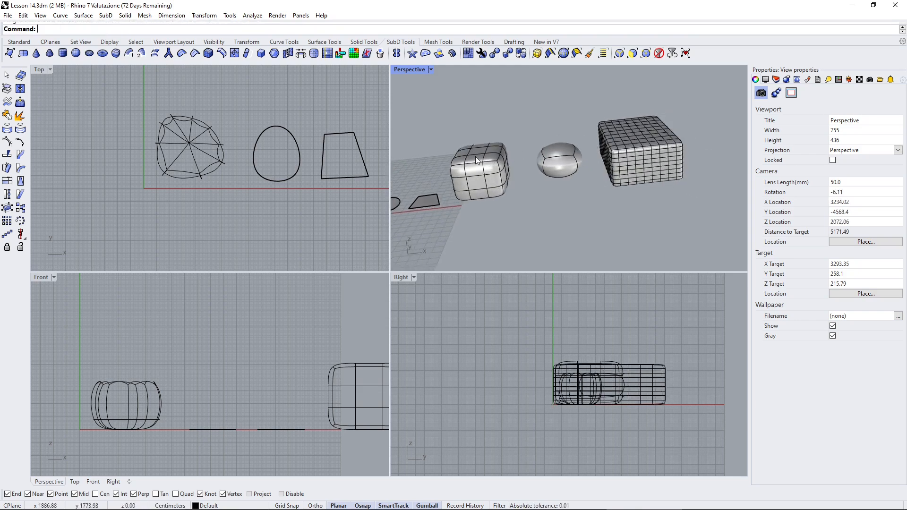
# Step: Compare the three SubD boxes side by side, selecting the single-count and nine-count ones in turn
pyautogui.keyDown('shift'); pyautogui.moveTo(437, 151); pyautogui.dragTo(456, 154, button='right'); pyautogui.keyUp('shift')
pyautogui.moveTo(535, 185); pyautogui.dragTo(563, 194, button='right')
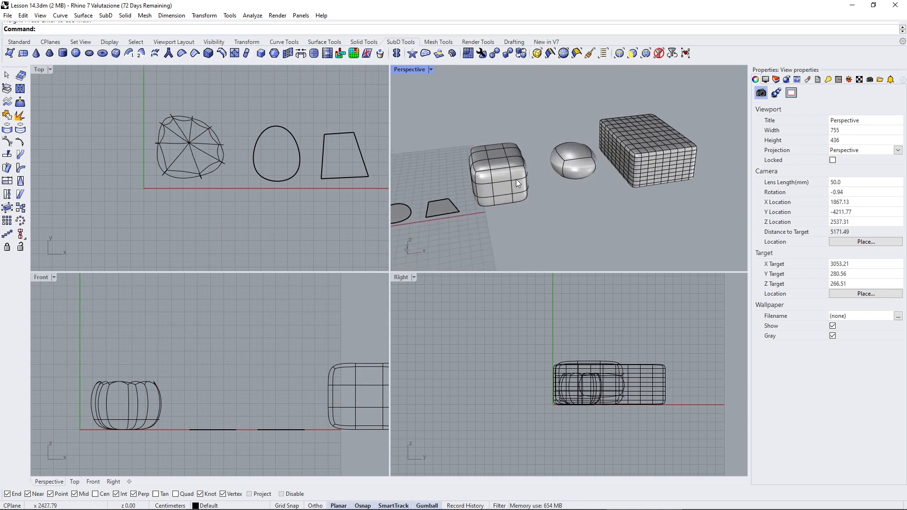
pyautogui.click(554, 170)
pyautogui.click(648, 176)
pyautogui.moveTo(685, 216); pyautogui.dragTo(575, 218, button='right')
pyautogui.click(540, 105)
pyautogui.moveTo(540, 106); pyautogui.dragTo(595, 115, button='right')
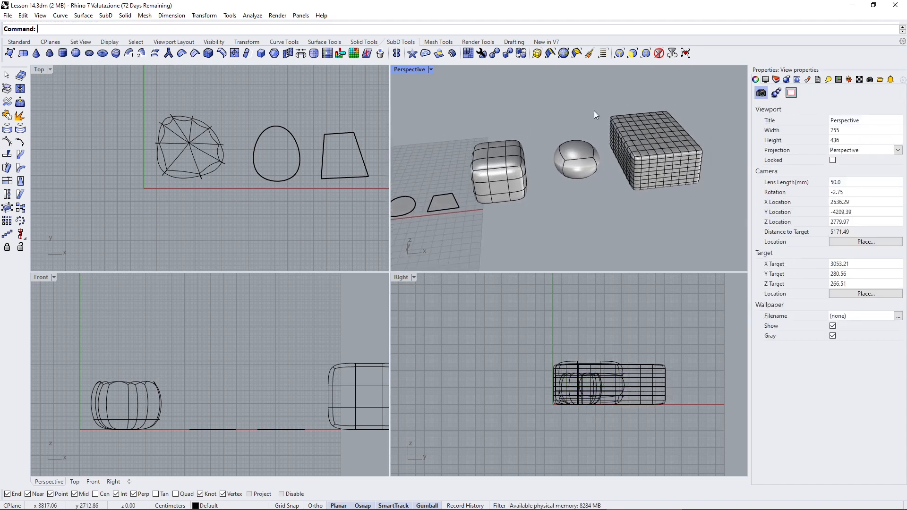
# Step: Examine up close how the edge and corner rounding differs between the single-count, three-count and nine-count SubD boxes
pyautogui.scroll(4, 645, 162)
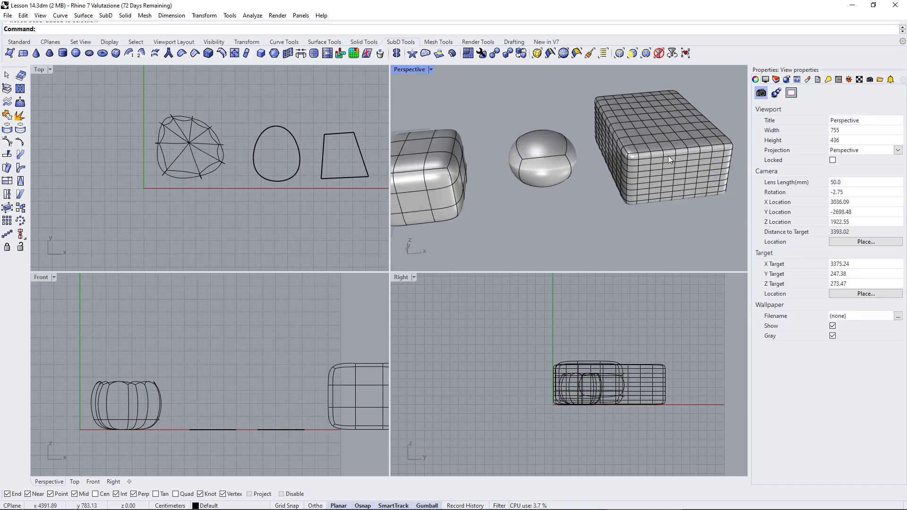
pyautogui.keyDown('shift'); pyautogui.moveTo(458, 148); pyautogui.dragTo(508, 153, button='right'); pyautogui.keyUp('shift')
pyautogui.moveTo(451, 166); pyautogui.dragTo(496, 138, button='right')
pyautogui.scroll(2, 586, 163)
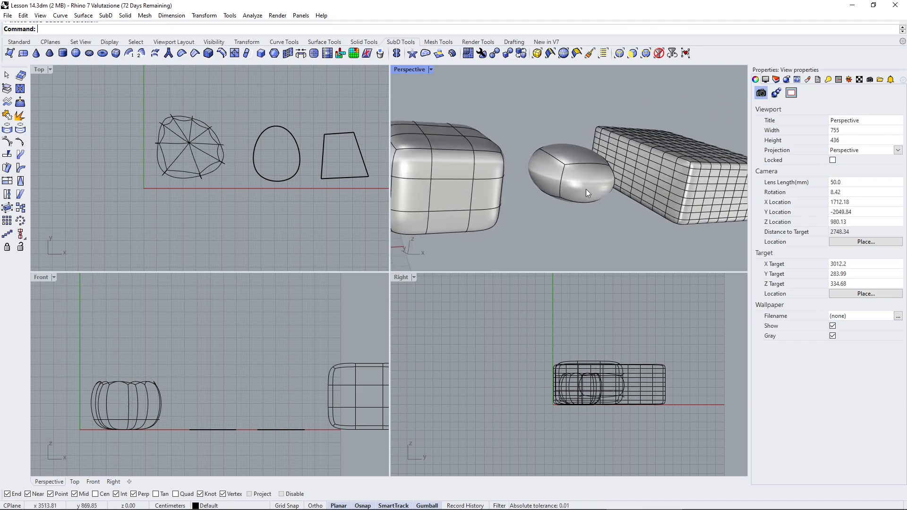
pyautogui.moveTo(638, 188); pyautogui.dragTo(596, 205, button='right')
pyautogui.keyDown('shift'); pyautogui.moveTo(680, 209); pyautogui.dragTo(551, 199, button='right'); pyautogui.keyUp('shift')
pyautogui.scroll(4, 578, 169)
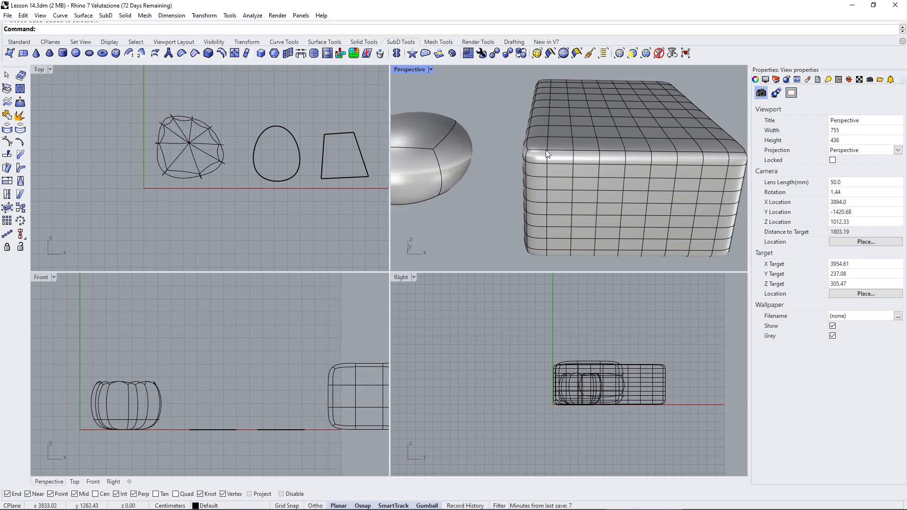
pyautogui.moveTo(581, 161); pyautogui.dragTo(492, 177, button='right')
pyautogui.scroll(-1, 544, 163)
pyautogui.moveTo(544, 164); pyautogui.dragTo(589, 176, button='right')
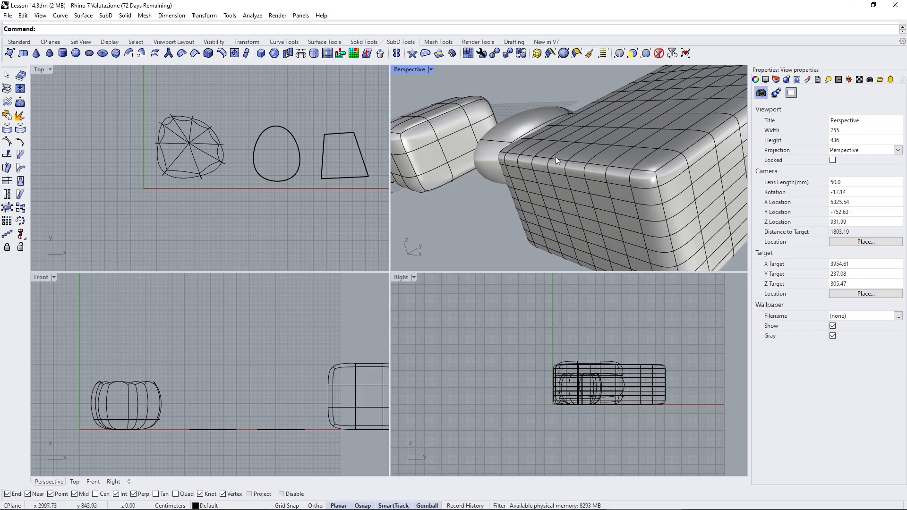
pyautogui.scroll(-1, 550, 158)
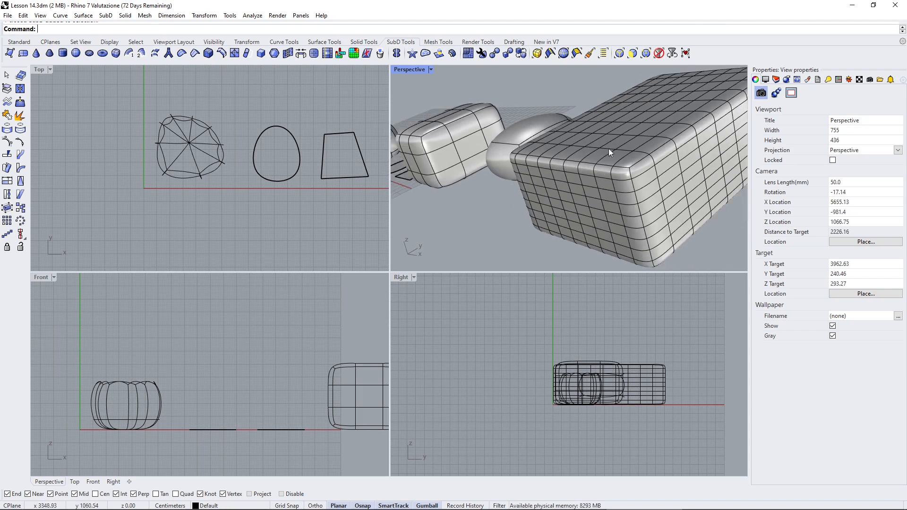
pyautogui.moveTo(472, 159); pyautogui.dragTo(519, 158, button='right')
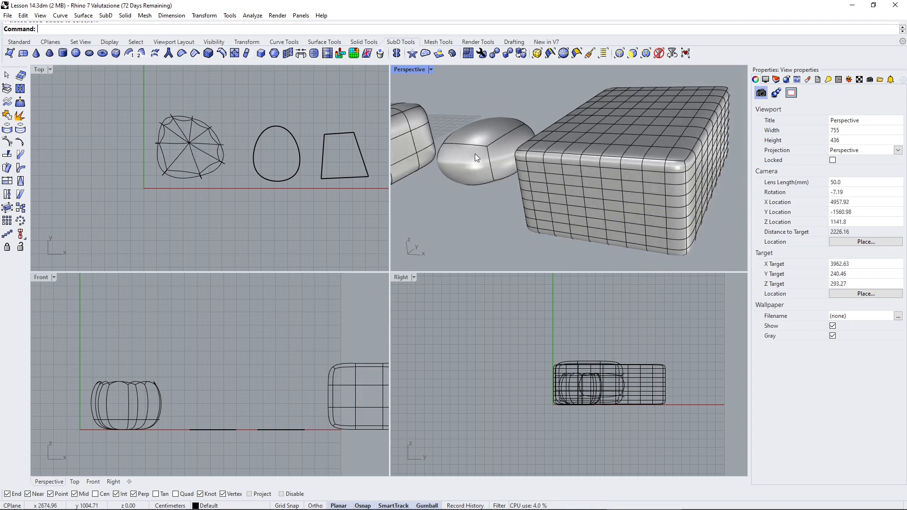
pyautogui.click(475, 154)
pyautogui.click(510, 193)
# Step: Duplicate the single-count SubD box along the Y axis, placing the copy in front of the original
pyautogui.scroll(-4, 510, 193)
pyautogui.moveTo(515, 193); pyautogui.dragTo(538, 239, button='right')
pyautogui.click(580, 188)
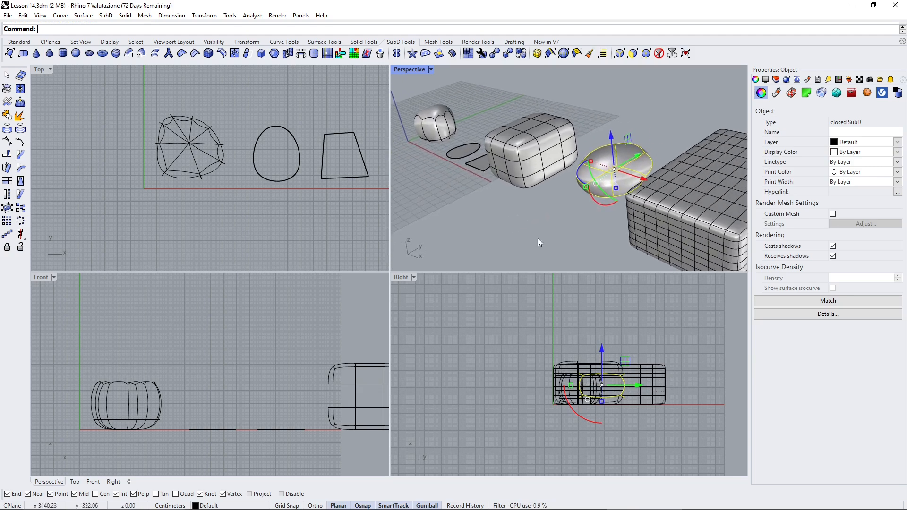
pyautogui.moveTo(637, 154); pyautogui.dragTo(566, 218)
pyautogui.press('alt')
pyautogui.moveTo(614, 197); pyautogui.dragTo(647, 199, button='right')
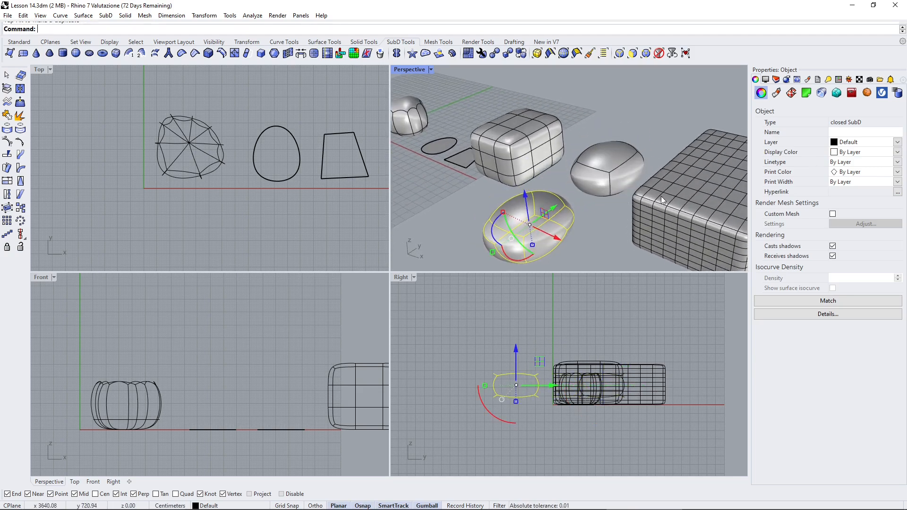
pyautogui.moveTo(585, 216); pyautogui.dragTo(602, 212, button='right')
pyautogui.click(599, 179)
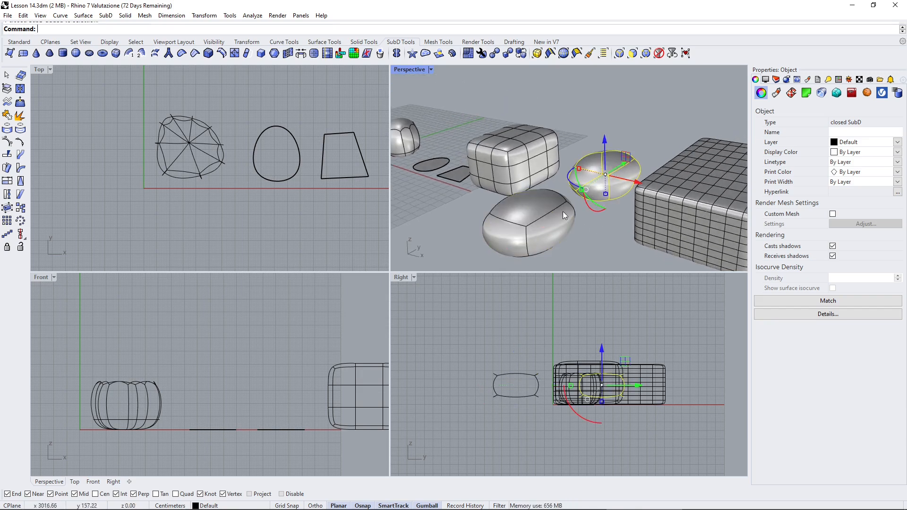
pyautogui.click(504, 228)
# Step: Crease the four edges around the bottom face of the copied single-count SubD box
pyautogui.moveTo(525, 211); pyautogui.dragTo(556, 75, button='right')
pyautogui.scroll(2, 548, 203)
pyautogui.press('Escape')
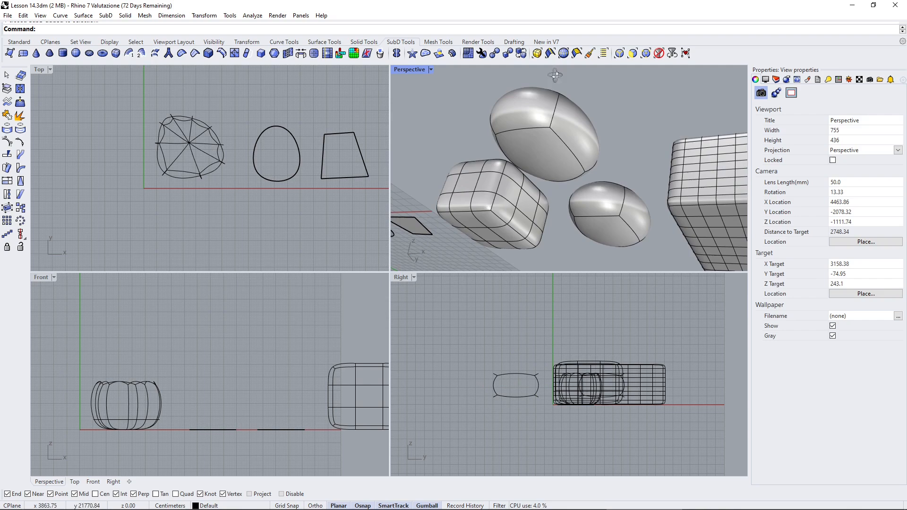
pyautogui.click(187, 55)
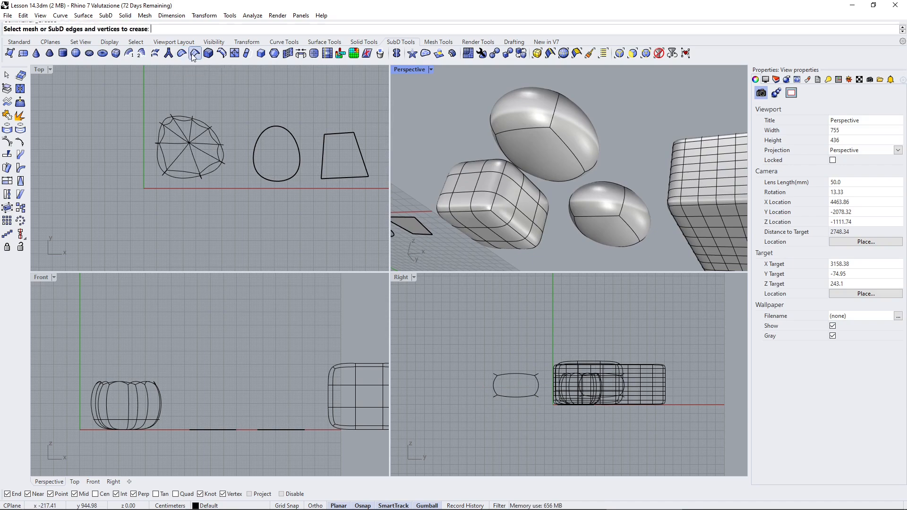
pyautogui.click(528, 134)
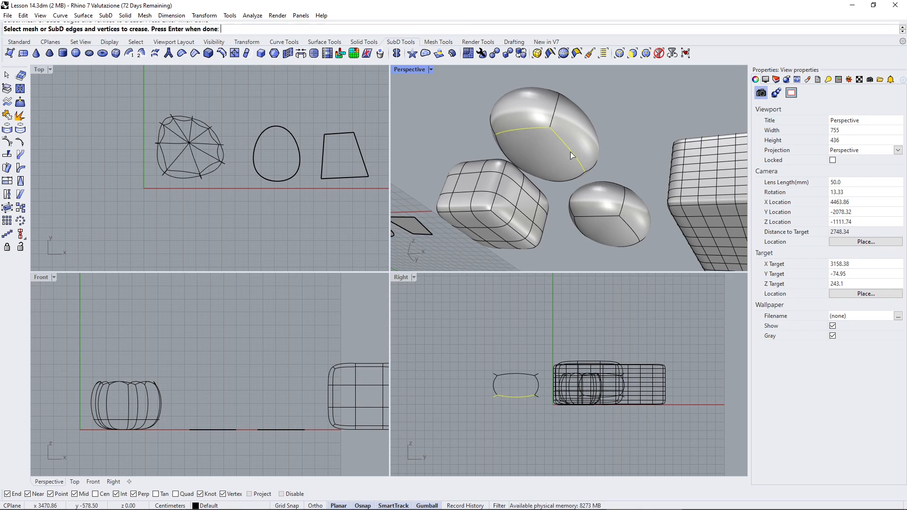
pyautogui.moveTo(552, 161); pyautogui.dragTo(552, 138, button='right')
pyautogui.click(528, 133)
pyautogui.click(561, 163)
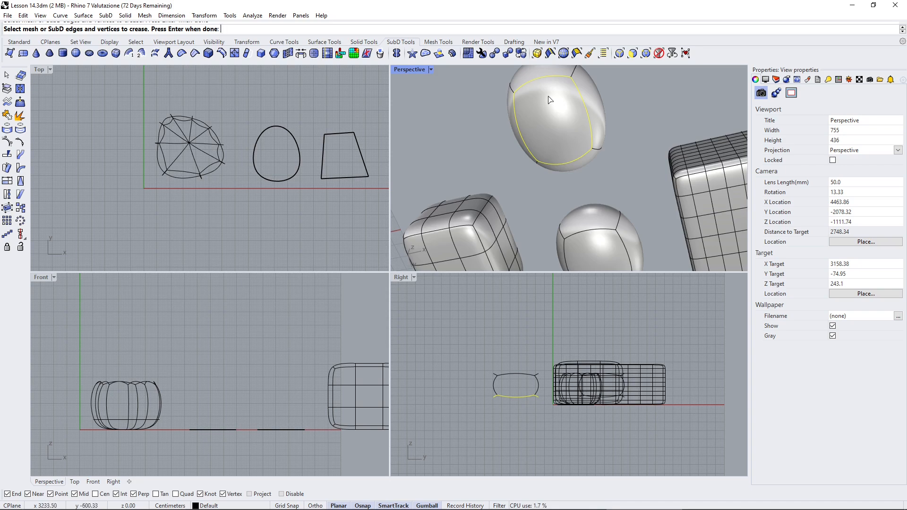
pyautogui.moveTo(549, 99); pyautogui.dragTo(548, 257, button='right')
pyautogui.press('Return')
# Step: Crease the vertical edges on the front side of the flat-bottomed SubD copy
pyautogui.moveTo(611, 189); pyautogui.dragTo(563, 177, button='right')
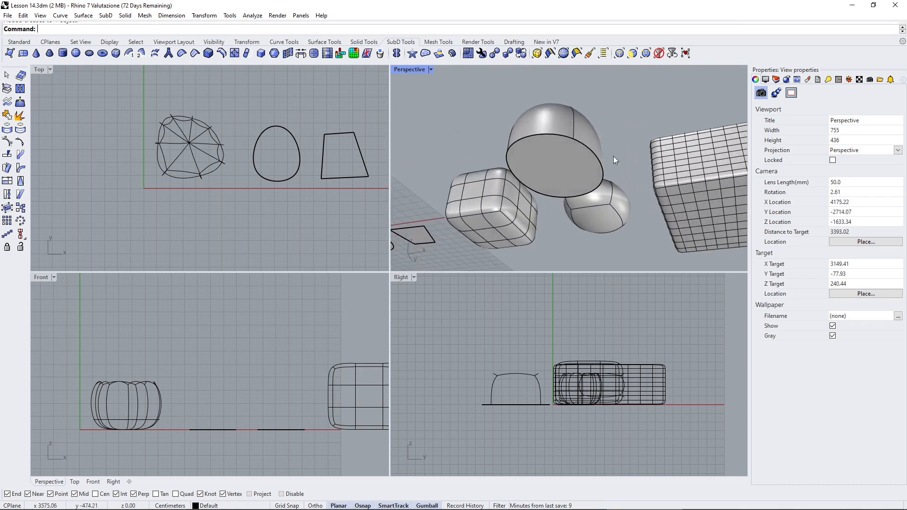
pyautogui.moveTo(542, 125); pyautogui.dragTo(566, 216, button='right')
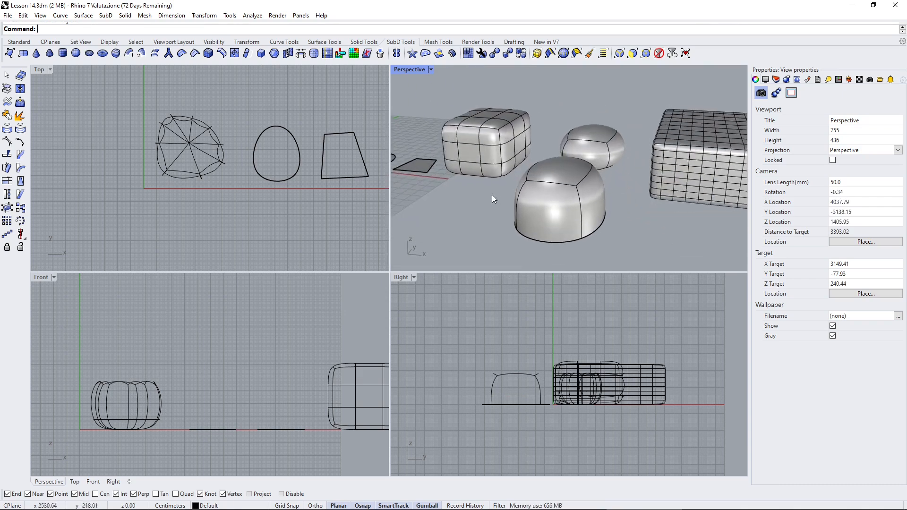
pyautogui.rightClick(492, 214)
pyautogui.click(583, 211)
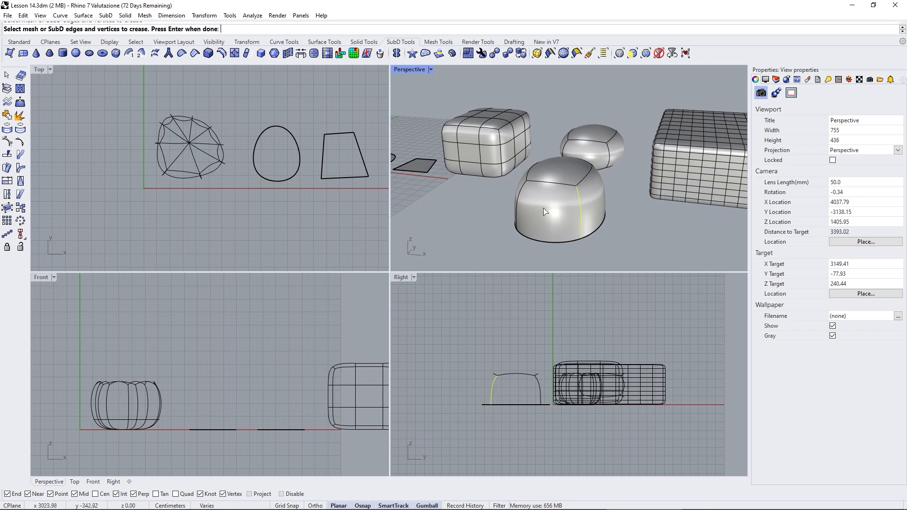
pyautogui.rightClick(527, 208)
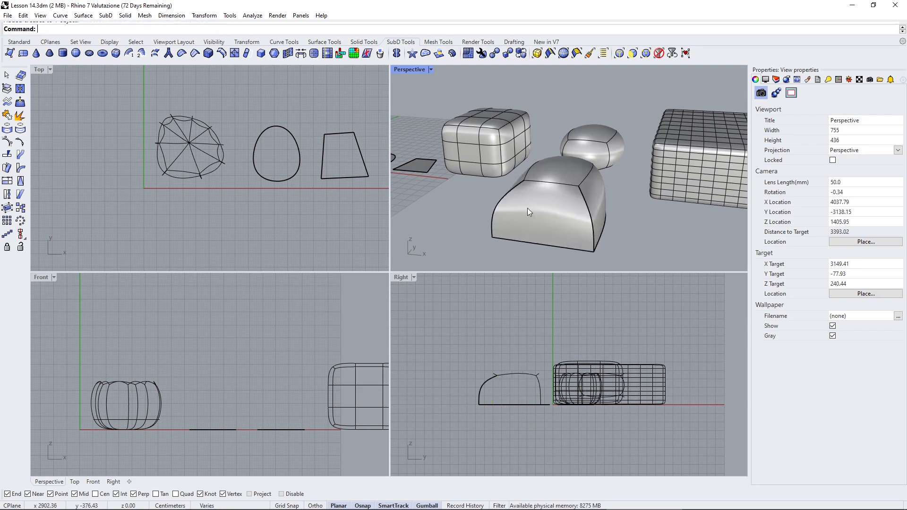
pyautogui.moveTo(527, 208); pyautogui.dragTo(498, 208, button='right')
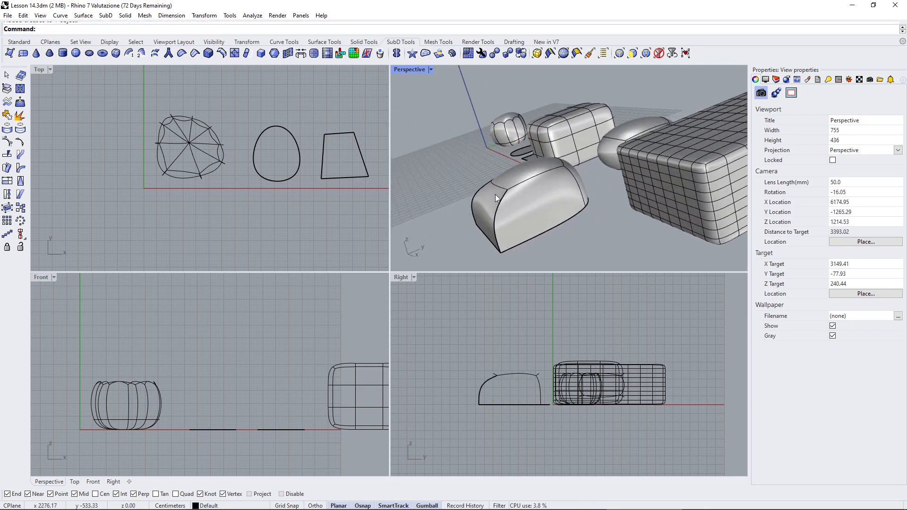
# Step: Crease the remaining vertical edges on the back side of the SubD copy
pyautogui.moveTo(583, 194); pyautogui.dragTo(574, 236, button='right')
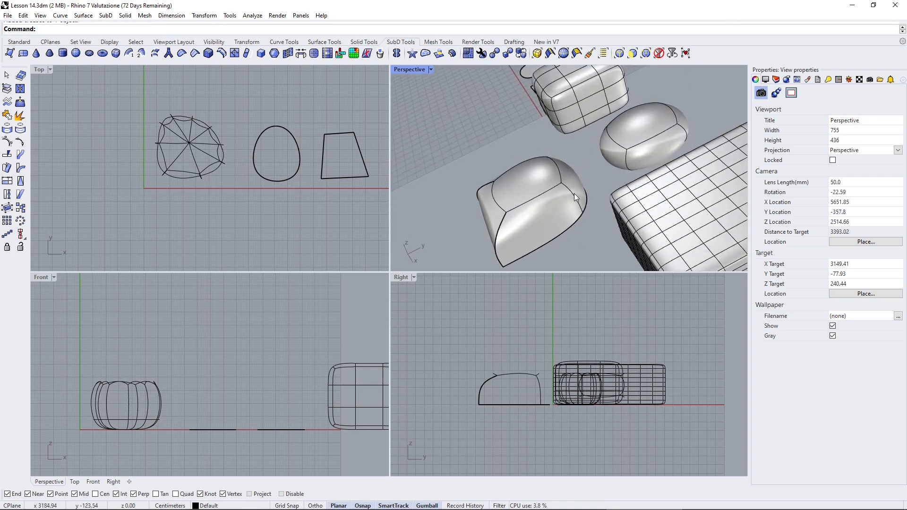
pyautogui.click(574, 193)
pyautogui.moveTo(551, 162); pyautogui.dragTo(525, 159, button='right')
pyautogui.rightClick(525, 159)
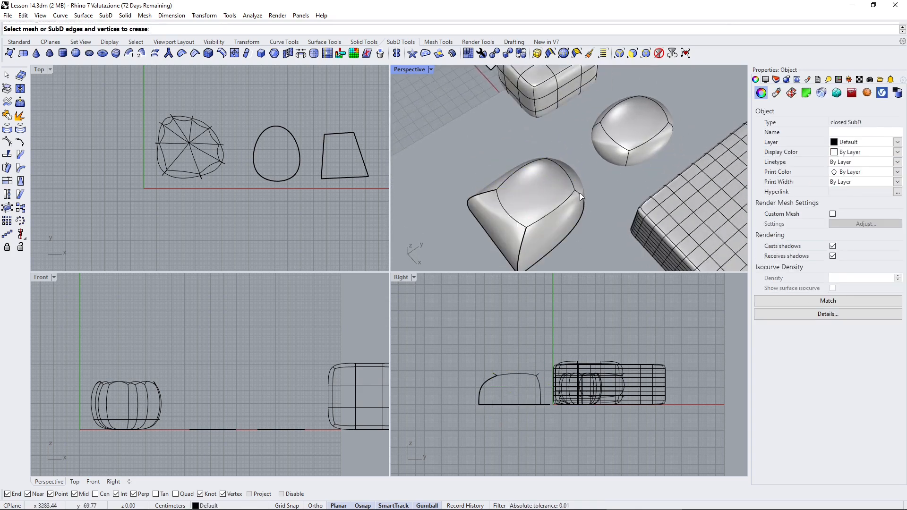
pyautogui.click(582, 197)
pyautogui.moveTo(582, 197); pyautogui.dragTo(556, 167, button='right')
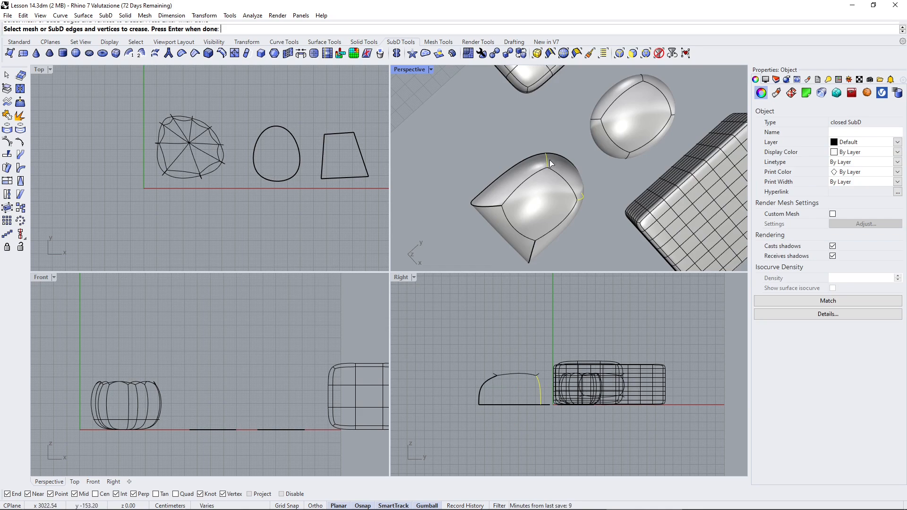
pyautogui.rightClick(571, 208)
pyautogui.moveTo(571, 208); pyautogui.dragTo(530, 201, button='right')
# Step: Duplicate the creased SubD box along the Y axis, placing the new copy in front of it
pyautogui.click(531, 202)
pyautogui.keyDown('alt'); pyautogui.moveTo(552, 183); pyautogui.dragTo(517, 228); pyautogui.keyUp('alt')
pyautogui.scroll(5, 603, 220)
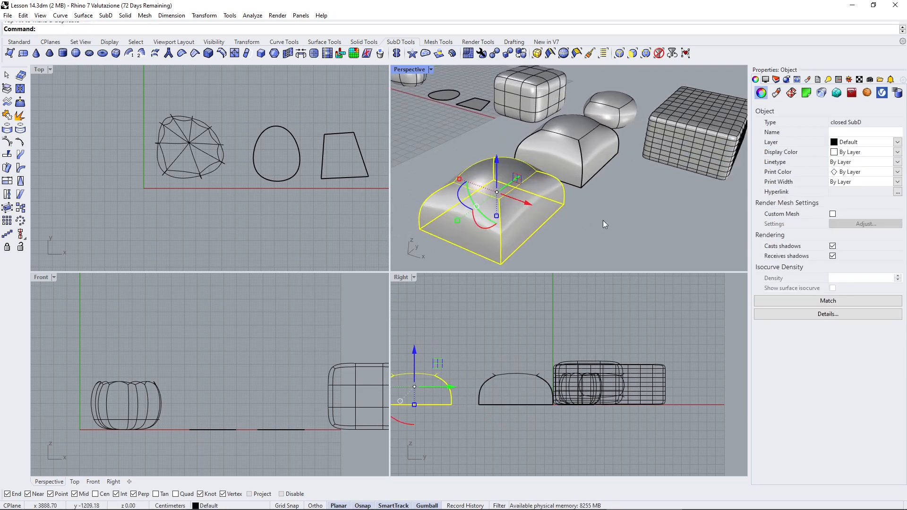
# Step: Crease the top face's four edges and corner vertices on the newest SubD copy, making it a sharp-edged box
pyautogui.click(194, 53)
pyautogui.click(491, 197)
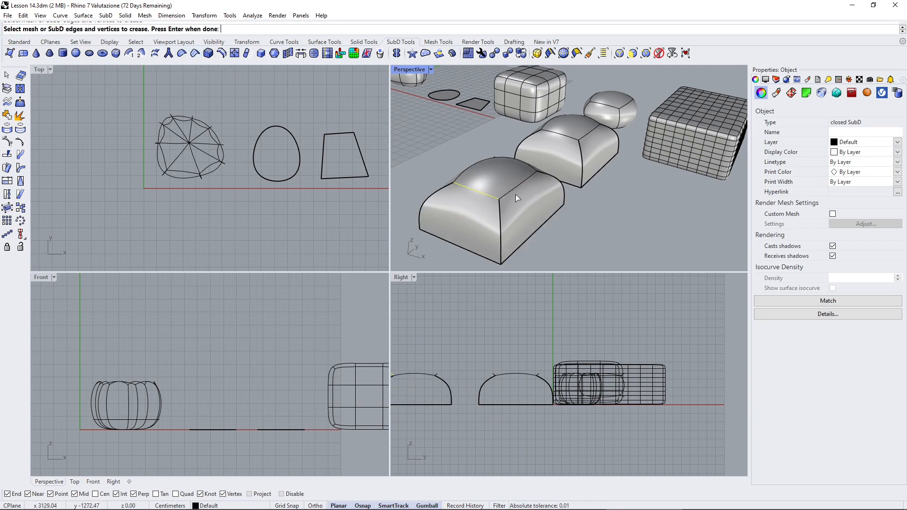
pyautogui.click(517, 186)
pyautogui.moveTo(432, 406); pyautogui.dragTo(476, 406, button='right')
pyautogui.scroll(4, 465, 379)
pyautogui.moveTo(449, 380); pyautogui.dragTo(490, 352, button='right')
pyautogui.scroll(3, 472, 339)
pyautogui.moveTo(429, 327); pyautogui.dragTo(636, 371)
pyautogui.moveTo(525, 220); pyautogui.dragTo(516, 201, button='right')
pyautogui.scroll(3, 533, 214)
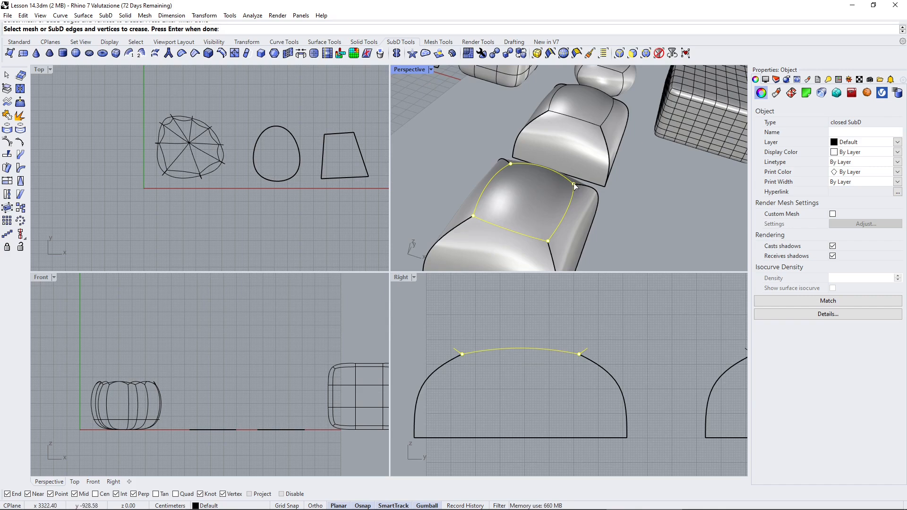
pyautogui.press('Return')
pyautogui.moveTo(537, 177)
pyautogui.mouseDown(button='right')
pyautogui.moveTo(524, 191)
pyautogui.moveTo(518, 181)
pyautogui.moveTo(617, 195)
pyautogui.moveTo(534, 191)
pyautogui.mouseUp(button='right')
pyautogui.click(534, 191)
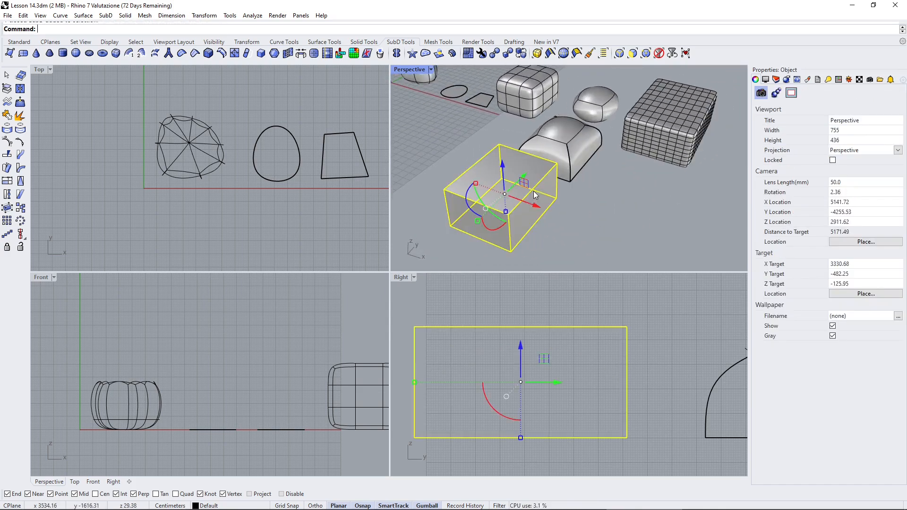
pyautogui.click(580, 224)
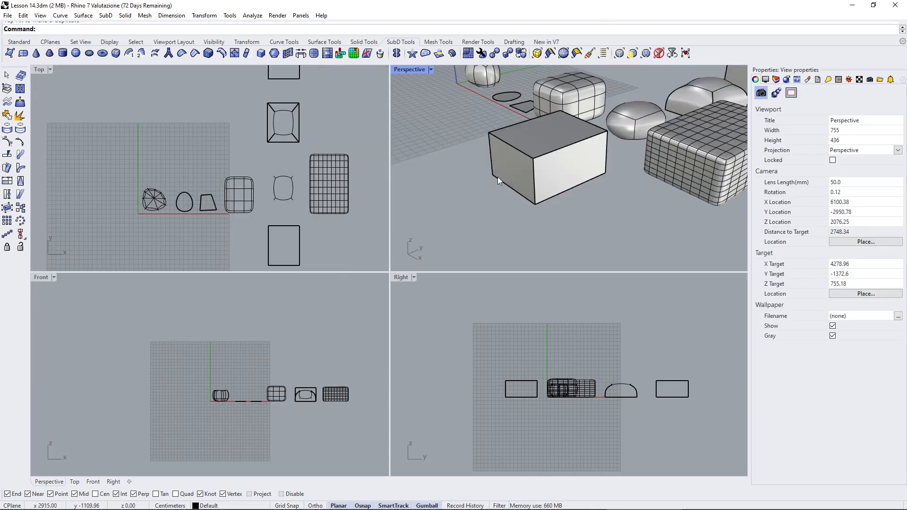
# Step: Remove the crease from the front top edge of the newest sharp-edged SubD box, rounding that side
pyautogui.scroll(5, 497, 177)
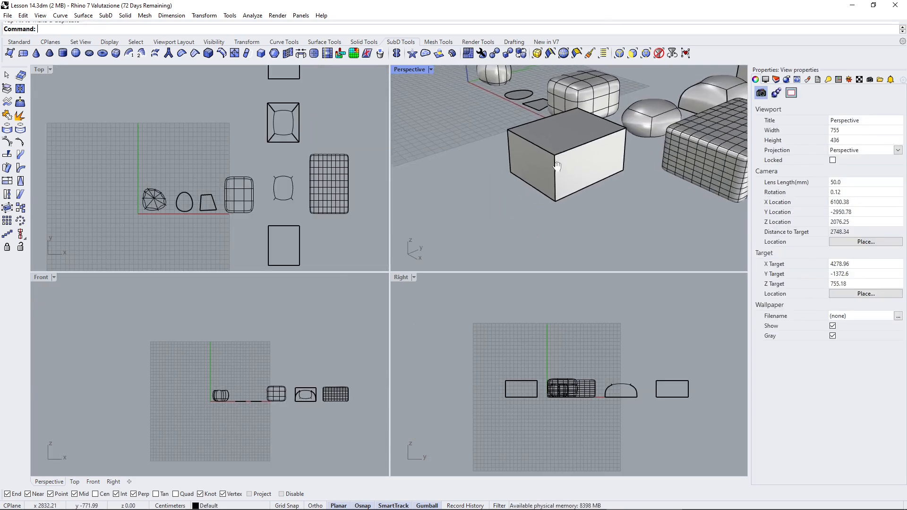
pyautogui.click(182, 54)
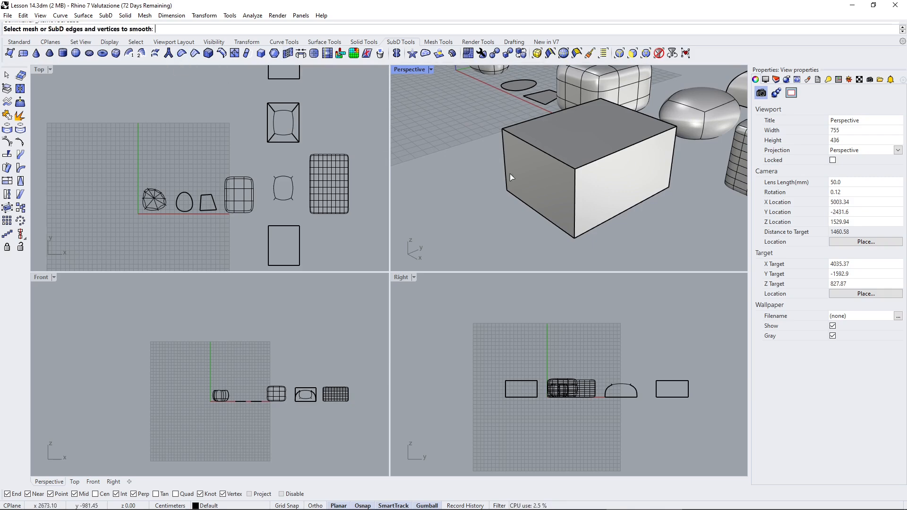
pyautogui.click(549, 154)
pyautogui.press('Return')
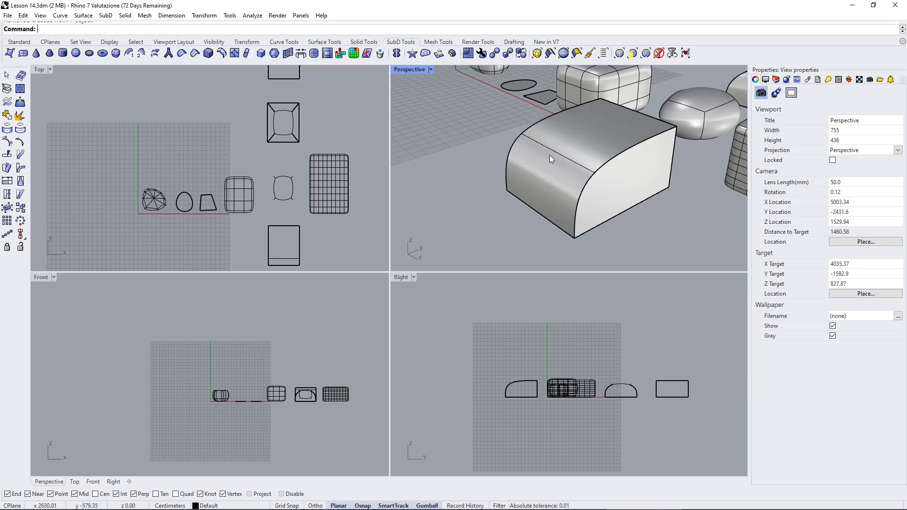
pyautogui.moveTo(601, 178); pyautogui.dragTo(655, 162, button='right')
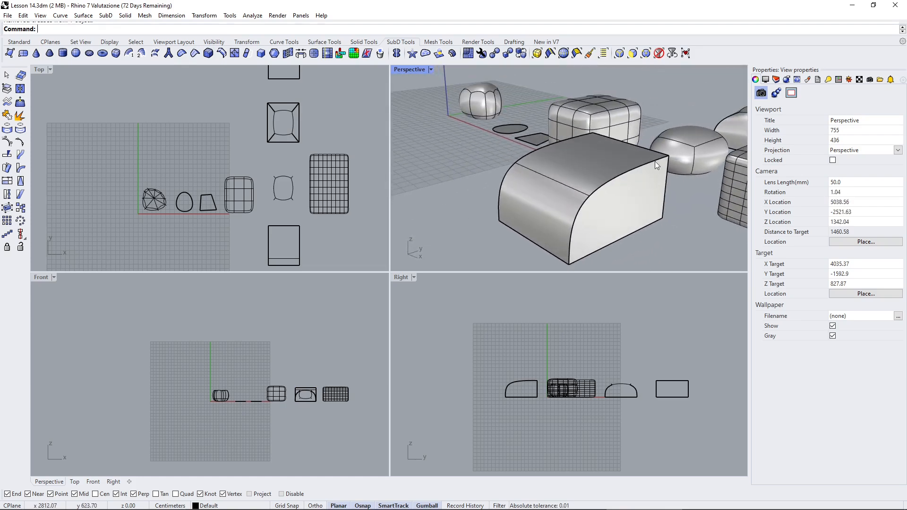
# Step: Remove the crease from the opposite top edge of the same box to round its back side
pyautogui.click(645, 152)
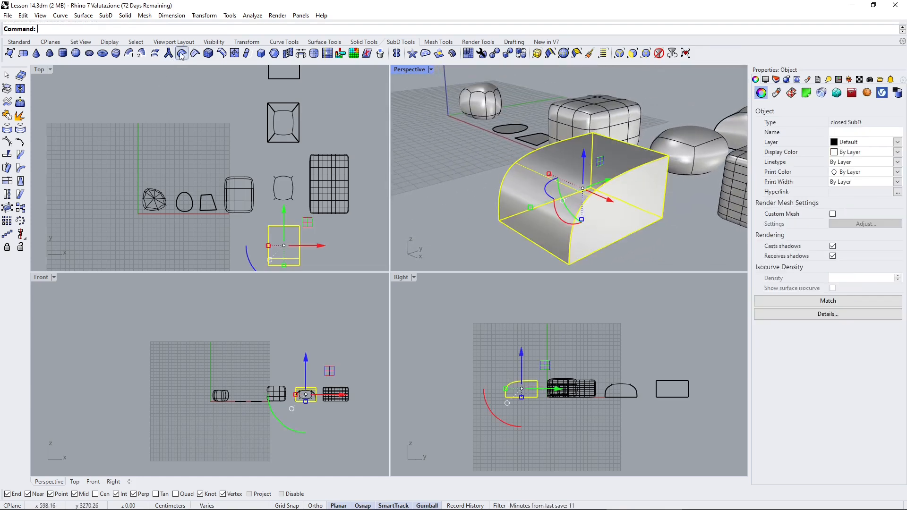
pyautogui.click(181, 54)
pyautogui.click(642, 149)
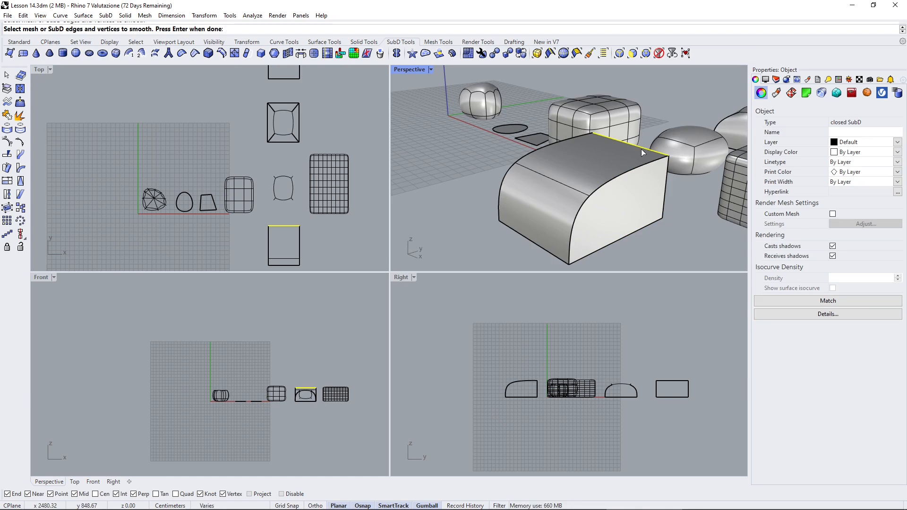
pyautogui.press('Return')
pyautogui.moveTo(632, 146); pyautogui.dragTo(537, 147, button='right')
# Step: Move the box with the rounded top along the Y axis to the far end of the row, behind the sharp-edged box
pyautogui.scroll(-4, 587, 171)
pyautogui.keyDown('shift'); pyautogui.moveTo(532, 178); pyautogui.dragTo(570, 209, button='right'); pyautogui.keyUp('shift')
pyautogui.click(570, 206)
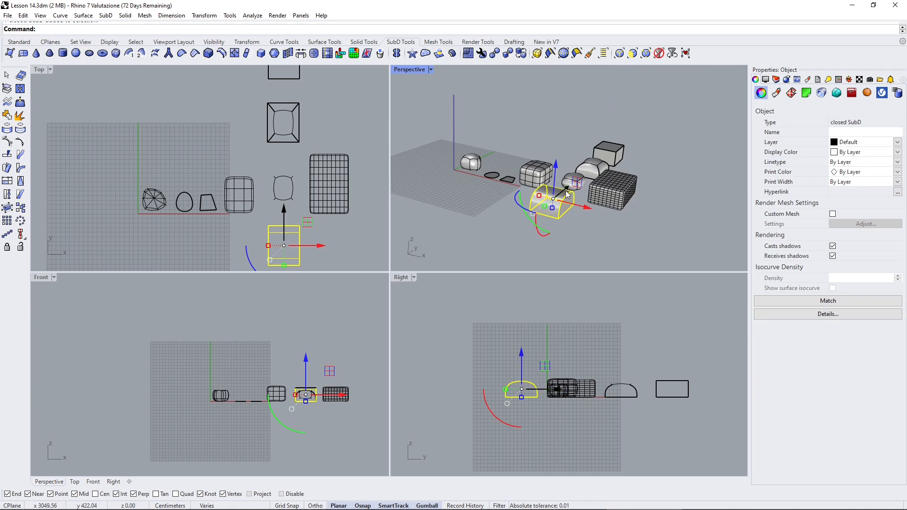
pyautogui.moveTo(566, 191); pyautogui.dragTo(635, 135)
pyautogui.press('Escape')
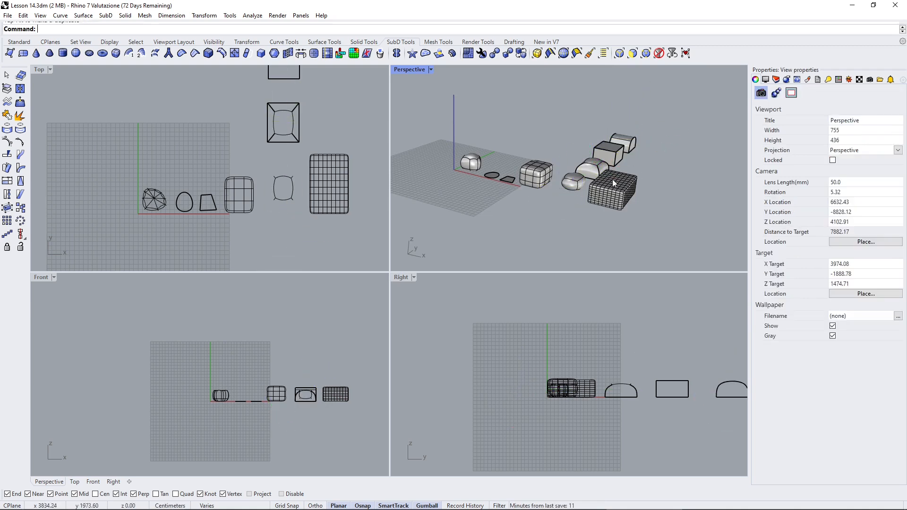
# Step: Examine the row of SubD shapes from different angles, ending close to the box with three faces per side
pyautogui.moveTo(494, 182); pyautogui.dragTo(532, 188, button='right')
pyautogui.scroll(8, 500, 194)
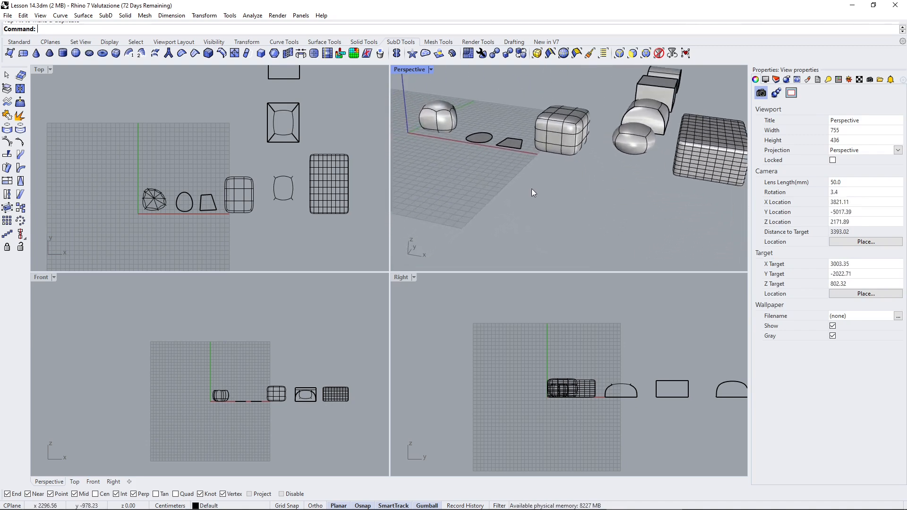
pyautogui.scroll(-4, 568, 156)
pyautogui.scroll(2, 652, 152)
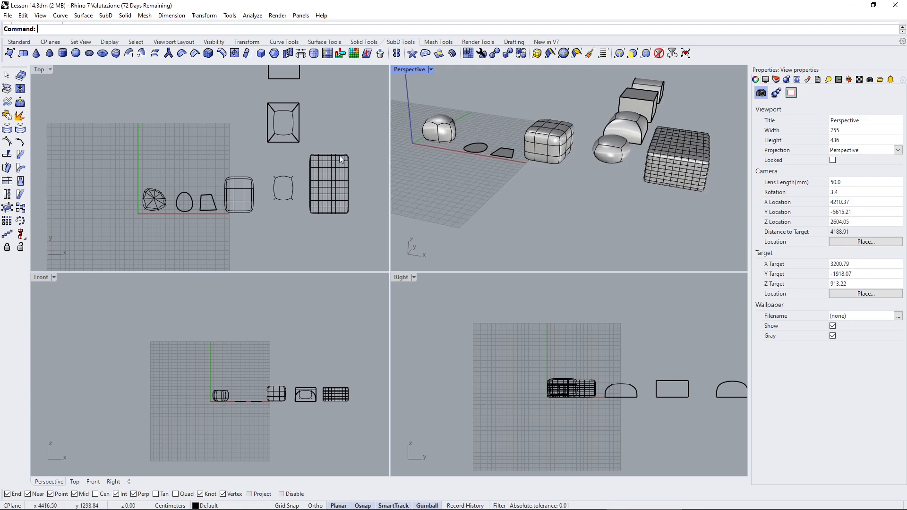
pyautogui.scroll(4, 567, 178)
pyautogui.moveTo(567, 177); pyautogui.dragTo(523, 157, button='right')
pyautogui.scroll(-2, 532, 151)
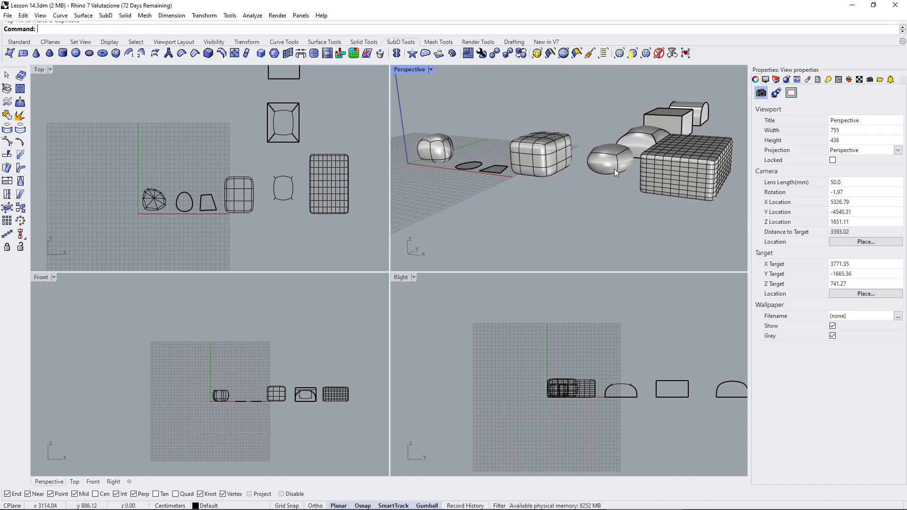
pyautogui.scroll(6, 520, 158)
pyautogui.scroll(4, 546, 147)
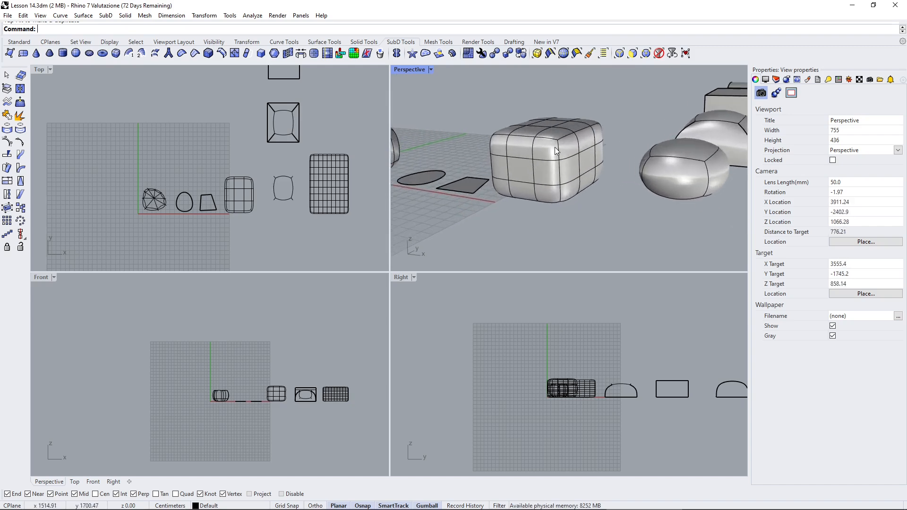
# Step: Insert a full edge loop close to the vertical front corner edge of the three-by-three SubD box, on its right-hand side
pyautogui.click(545, 166)
pyautogui.moveTo(578, 190); pyautogui.dragTo(584, 195, button='right')
pyautogui.moveTo(522, 204); pyautogui.dragTo(475, 194, button='right')
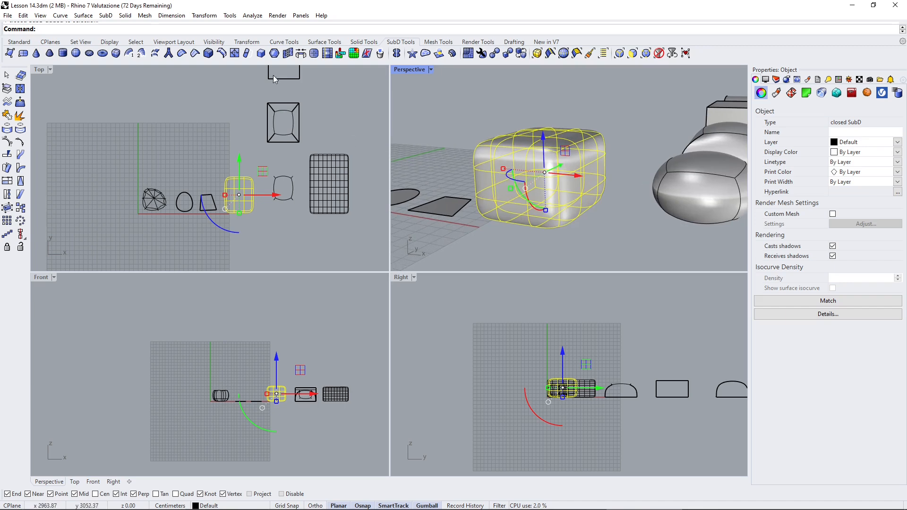
pyautogui.click(222, 54)
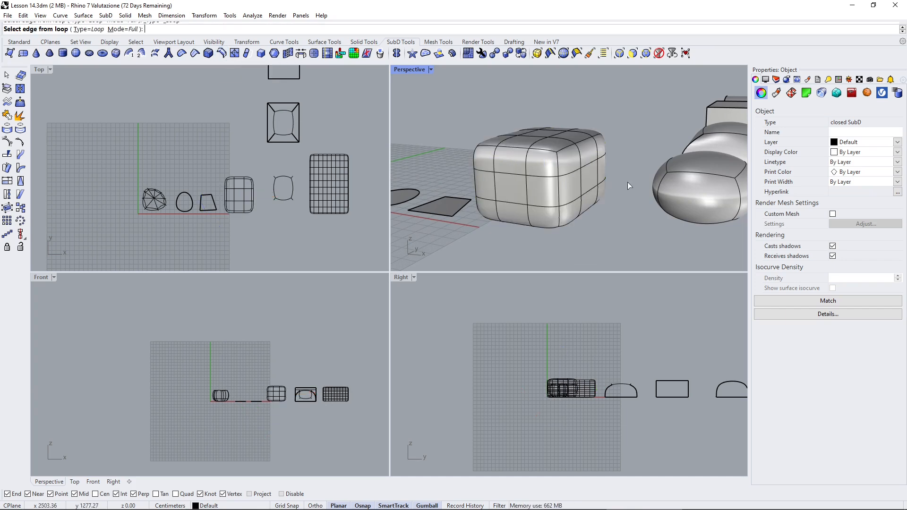
pyautogui.click(561, 168)
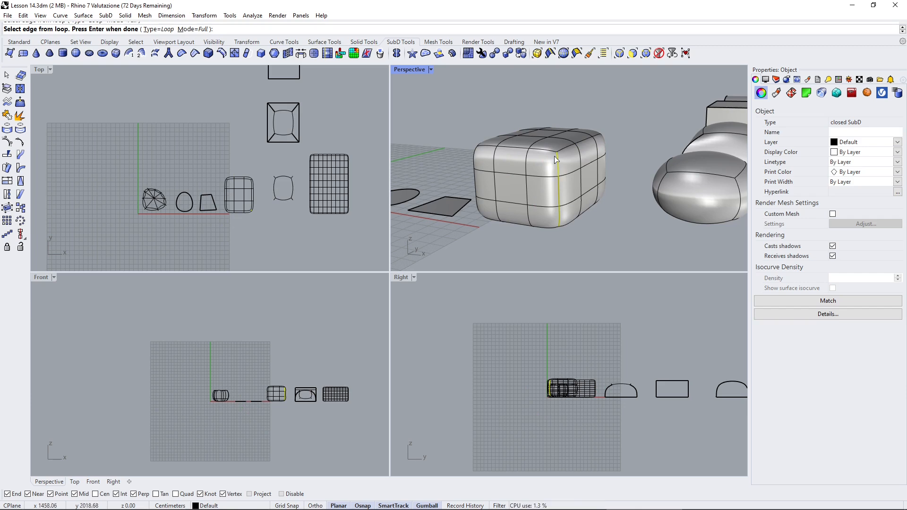
pyautogui.press('Return')
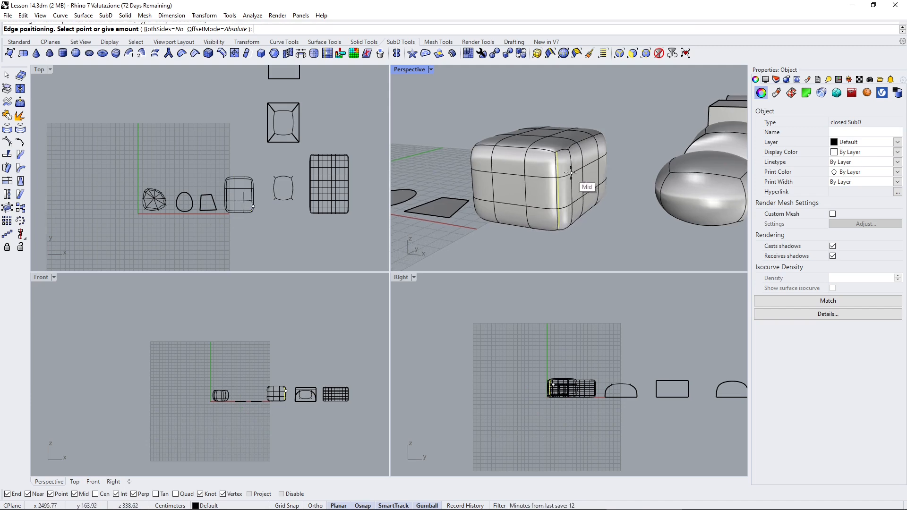
pyautogui.click(559, 176)
# Step: Insert a second full edge loop close to the same vertical corner edge, on its other side
pyautogui.press('Return')
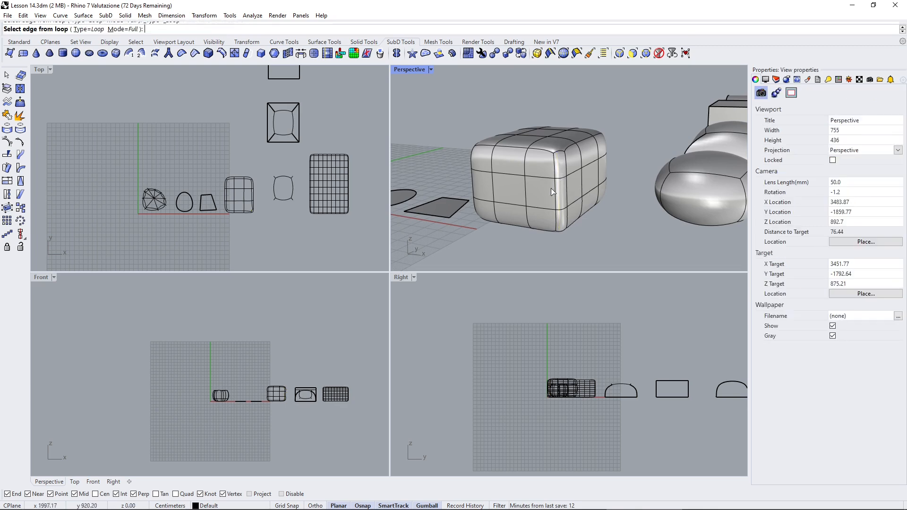
pyautogui.click(557, 176)
pyautogui.press('Return')
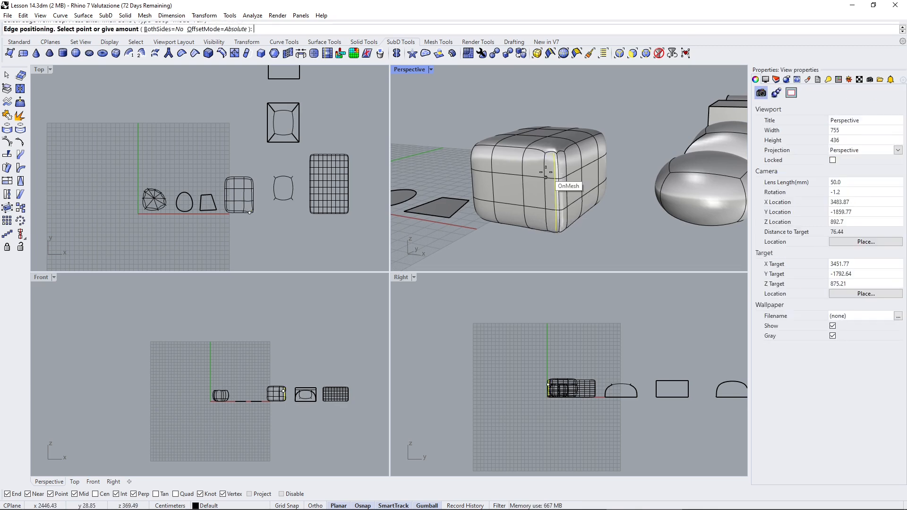
pyautogui.click(553, 174)
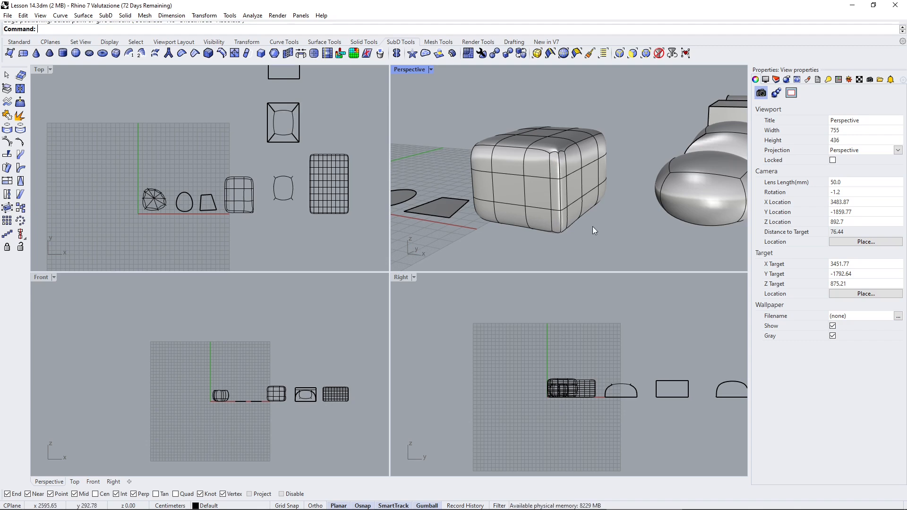
pyautogui.scroll(3, 557, 194)
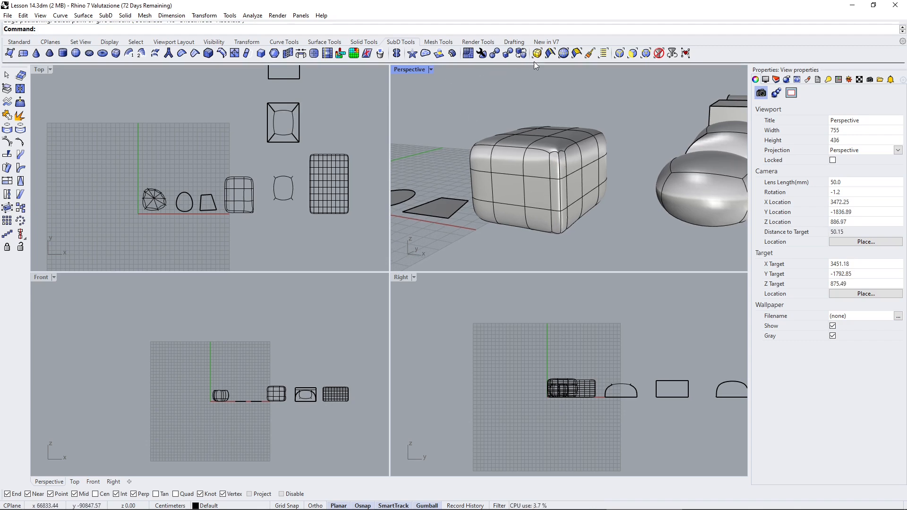
# Step: Switch the SubD display to flat and undo the edge loops inserted beside the box's vertical corner
pyautogui.click(524, 55)
pyautogui.moveTo(560, 172); pyautogui.dragTo(562, 181, button='right')
pyautogui.scroll(-20, 546, 128)
pyautogui.keyDown('shift'); pyautogui.moveTo(537, 112); pyautogui.dragTo(562, 191, button='right'); pyautogui.keyUp('shift')
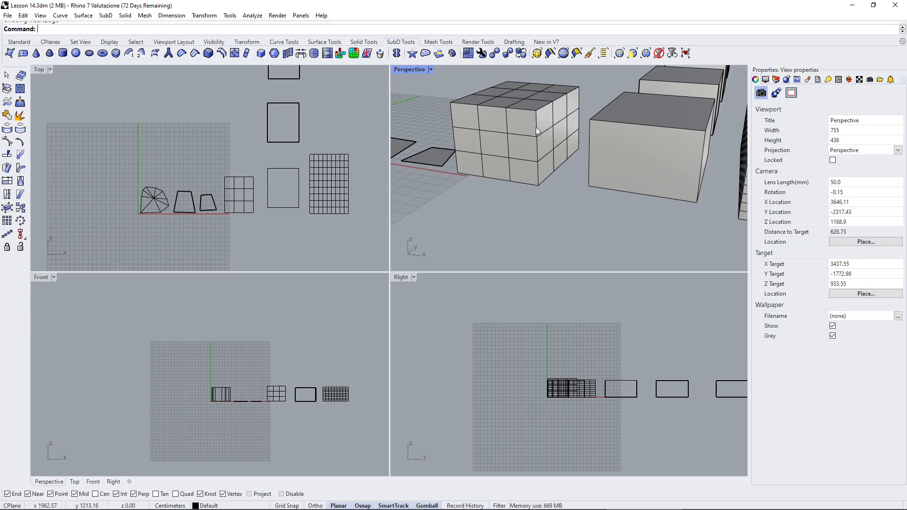
pyautogui.keyDown('shift'); pyautogui.moveTo(528, 129); pyautogui.dragTo(543, 120, button='right'); pyautogui.keyUp('shift')
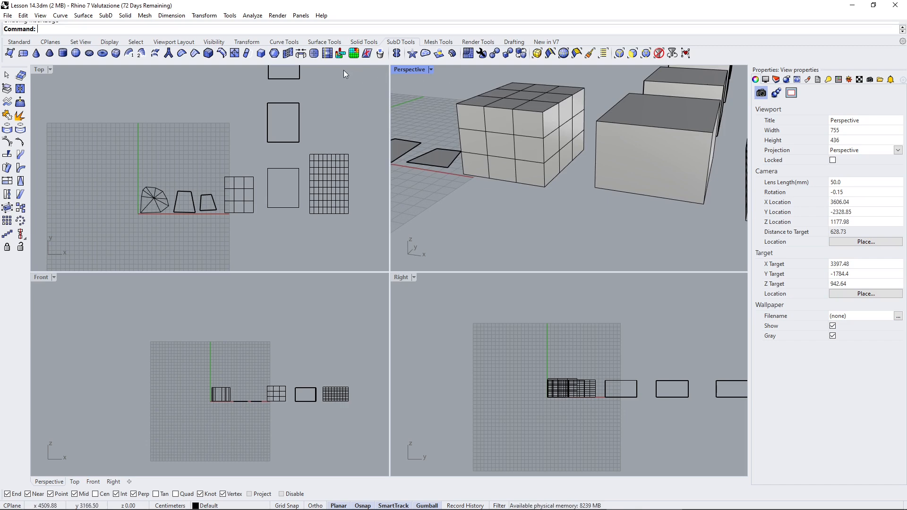
# Step: Insert a full edge ring across the upper row of faces on the three-by-three box, close to its top face
pyautogui.click(221, 53)
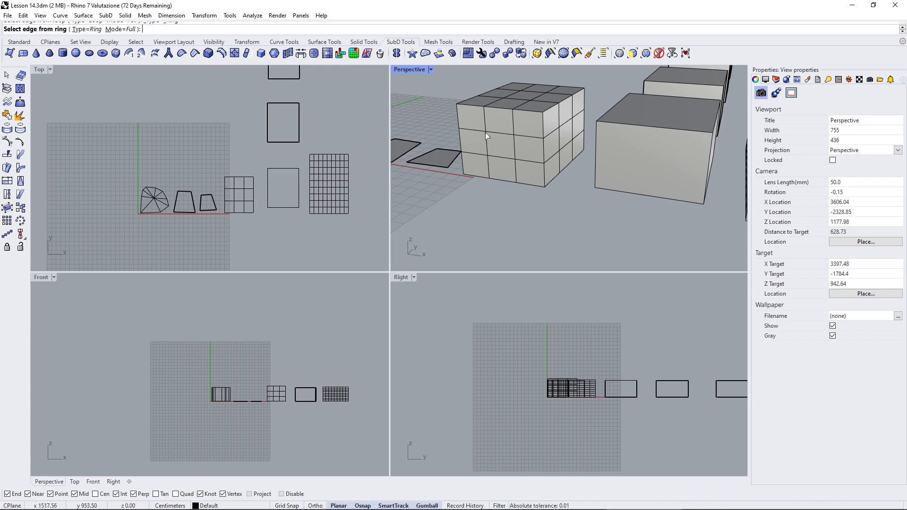
pyautogui.click(513, 127)
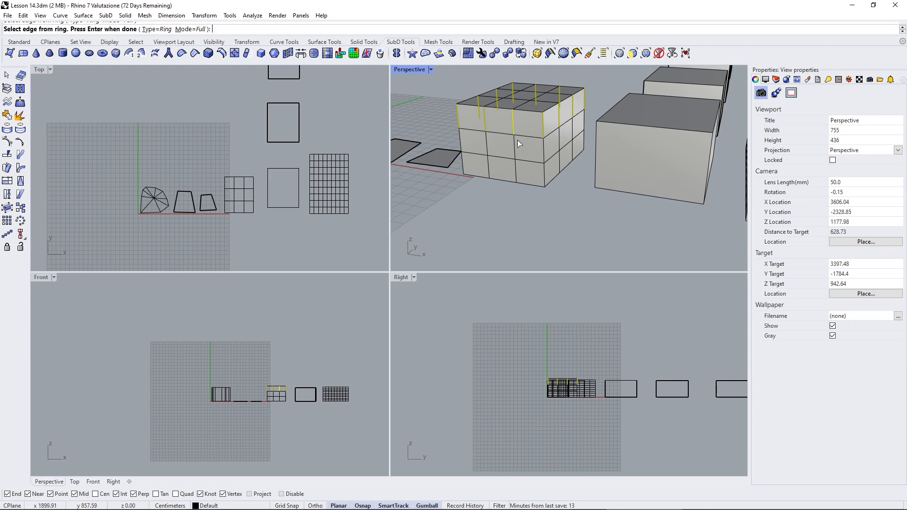
pyautogui.press('Return')
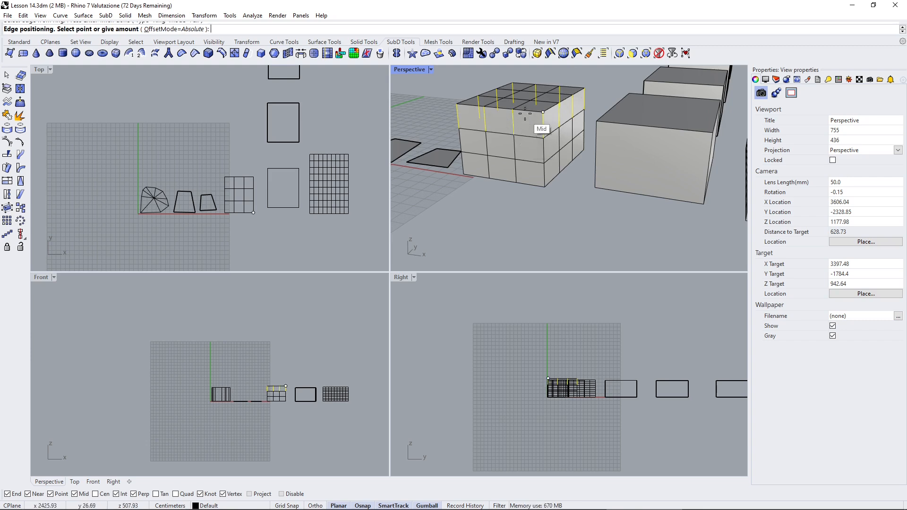
pyautogui.scroll(2, 525, 116)
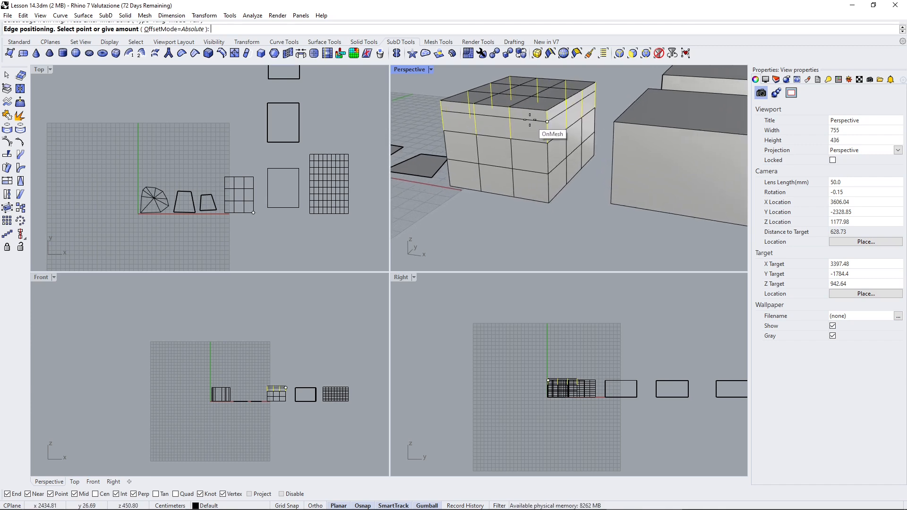
pyautogui.click(541, 104)
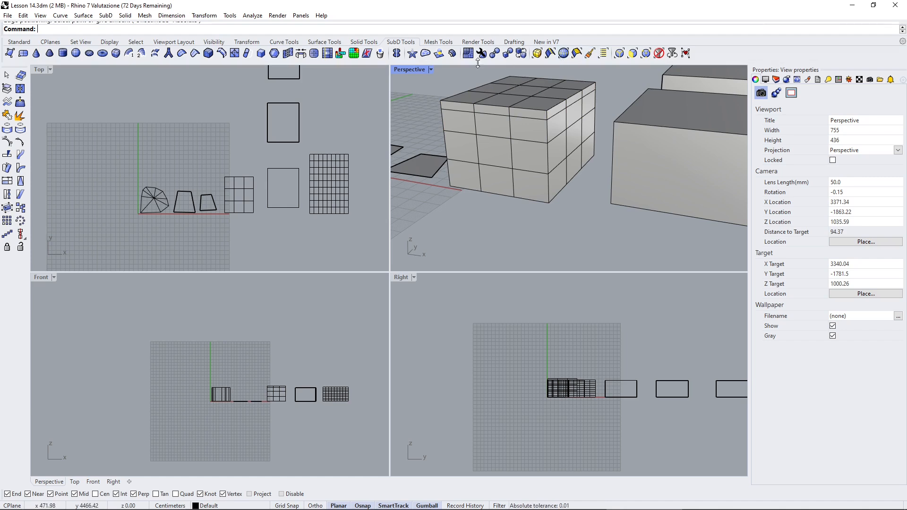
# Step: Switch the SubD display back to smooth and examine the box's tighter top edge alongside the other shapes
pyautogui.click(508, 54)
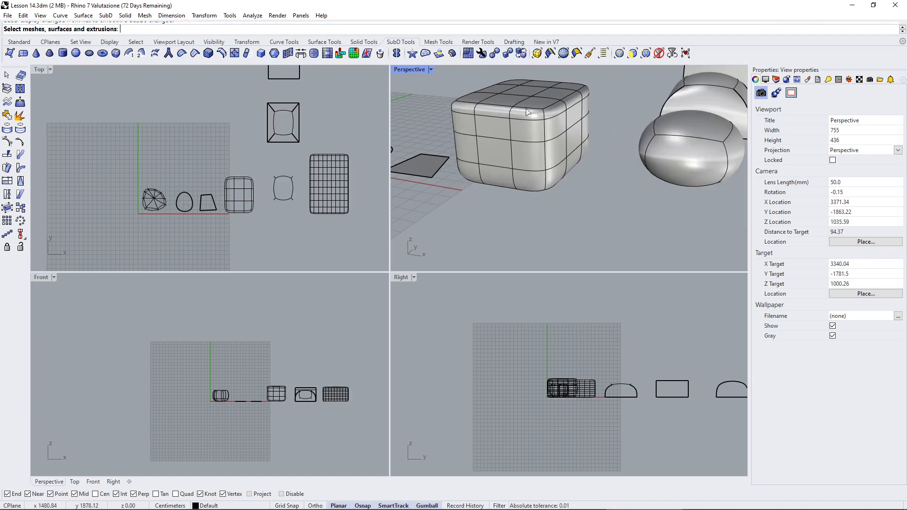
pyautogui.moveTo(527, 152); pyautogui.dragTo(522, 222, button='right')
pyautogui.press('Escape')
pyautogui.scroll(-12, 522, 221)
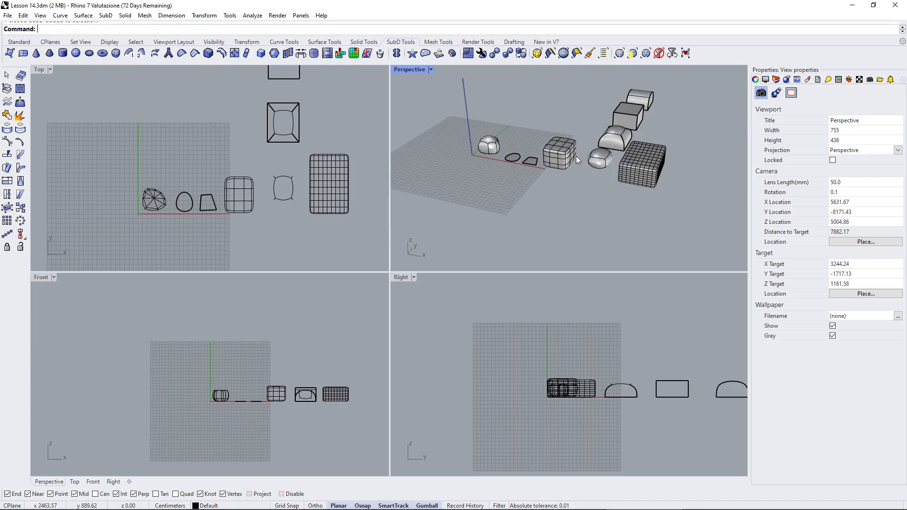
pyautogui.scroll(2, 551, 174)
pyautogui.scroll(3, 248, 173)
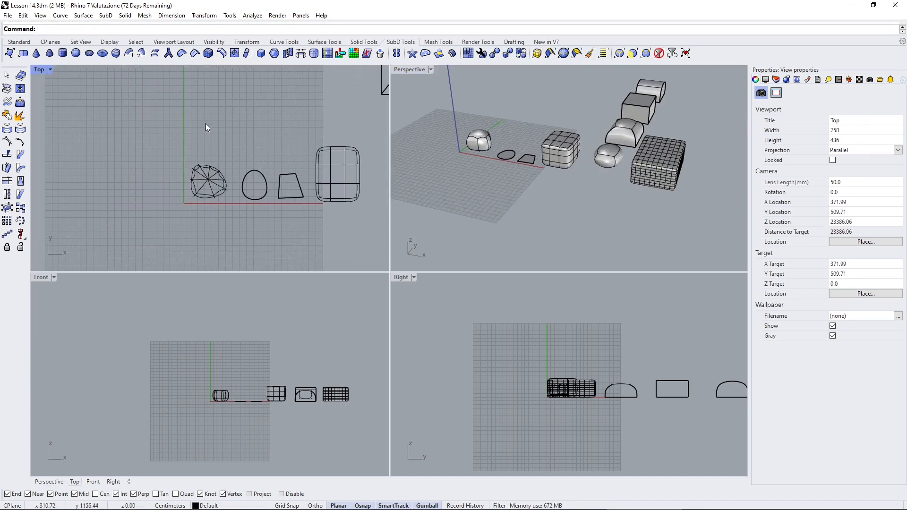
# Step: Switch the SubD display to flat, with the empty area above the first shapes framed in the top view
pyautogui.moveTo(209, 119); pyautogui.dragTo(234, 143, button='right')
pyautogui.scroll(2, 249, 168)
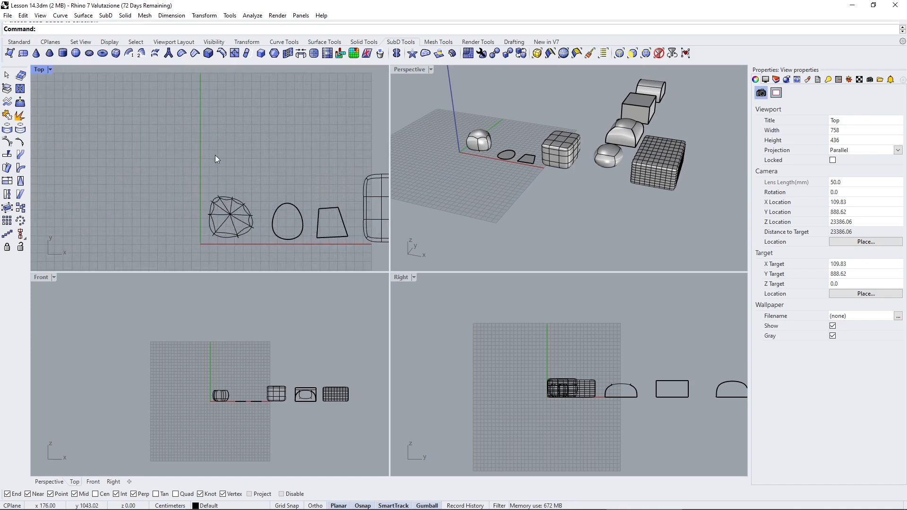
pyautogui.click(521, 54)
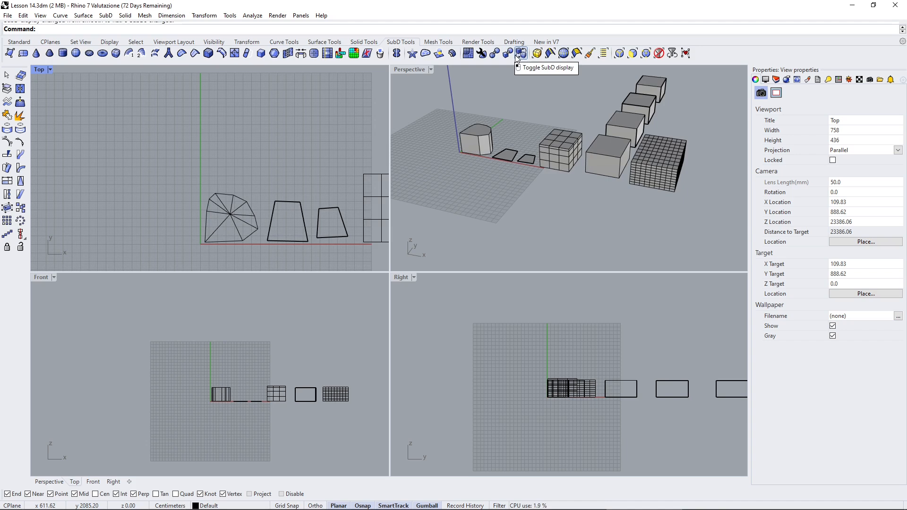
pyautogui.scroll(2, 178, 181)
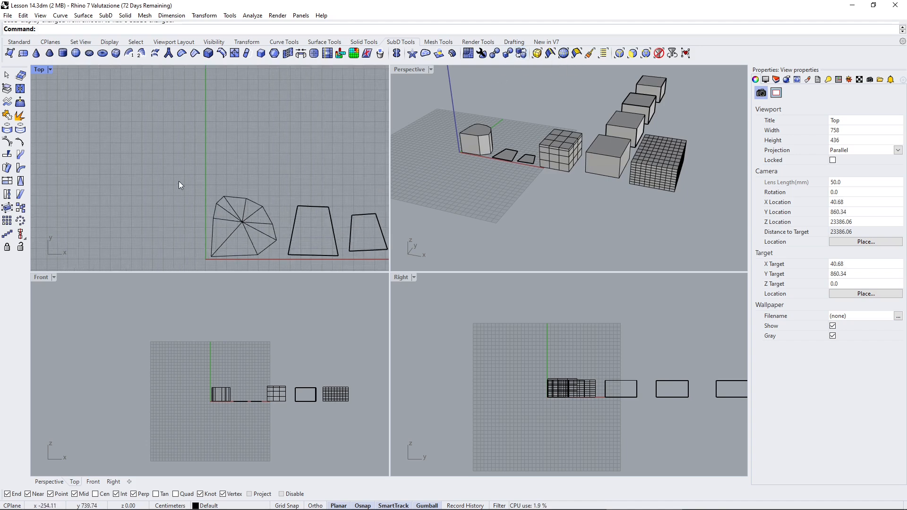
pyautogui.moveTo(146, 112); pyautogui.dragTo(136, 122, button='right')
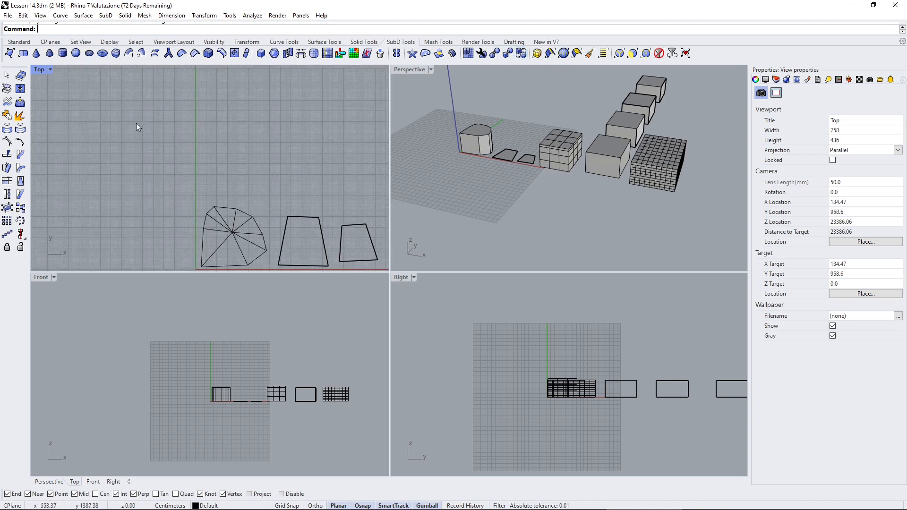
# Step: Draw a five-sided single-face SubD in the empty area above the first shapes in the top view
pyautogui.click(9, 53)
pyautogui.click(235, 181)
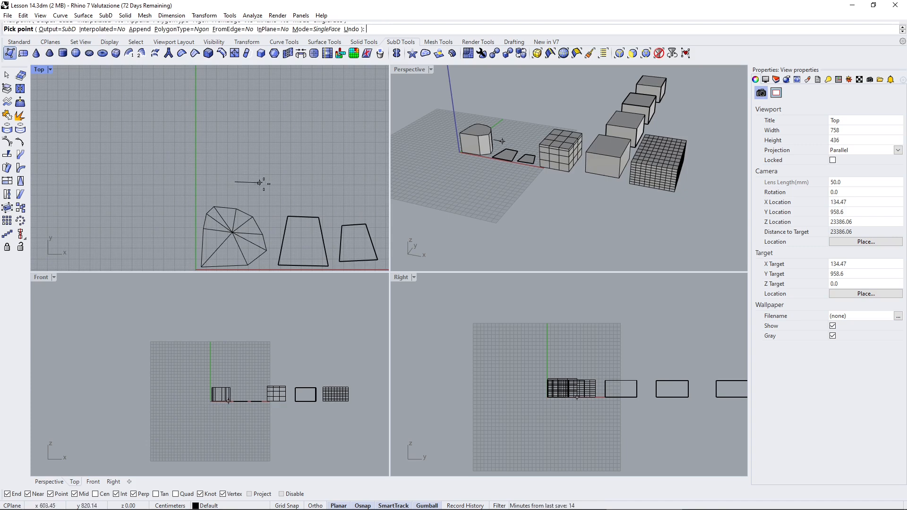
pyautogui.click(279, 181)
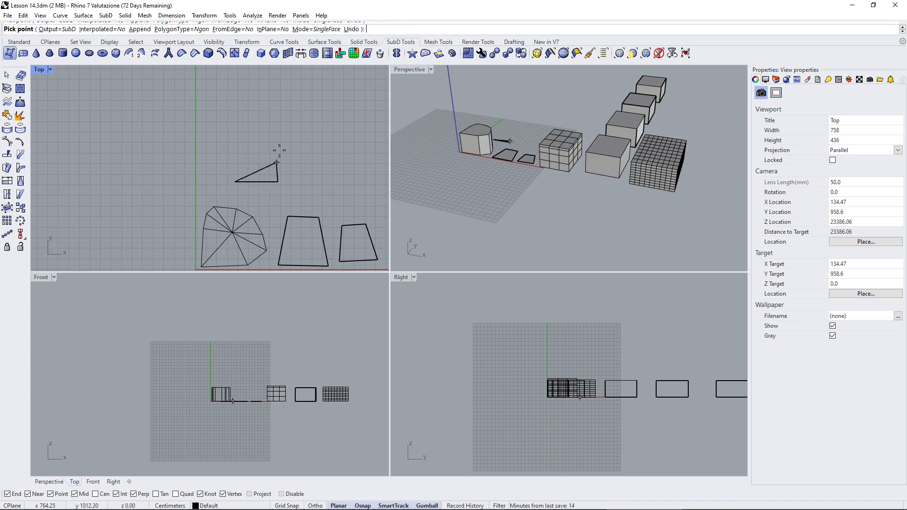
pyautogui.click(290, 106)
pyautogui.click(250, 86)
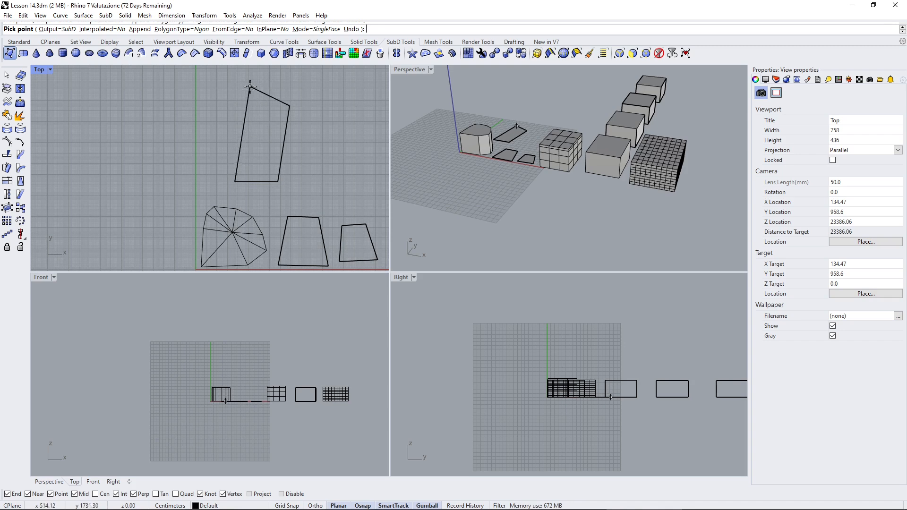
pyautogui.click(227, 108)
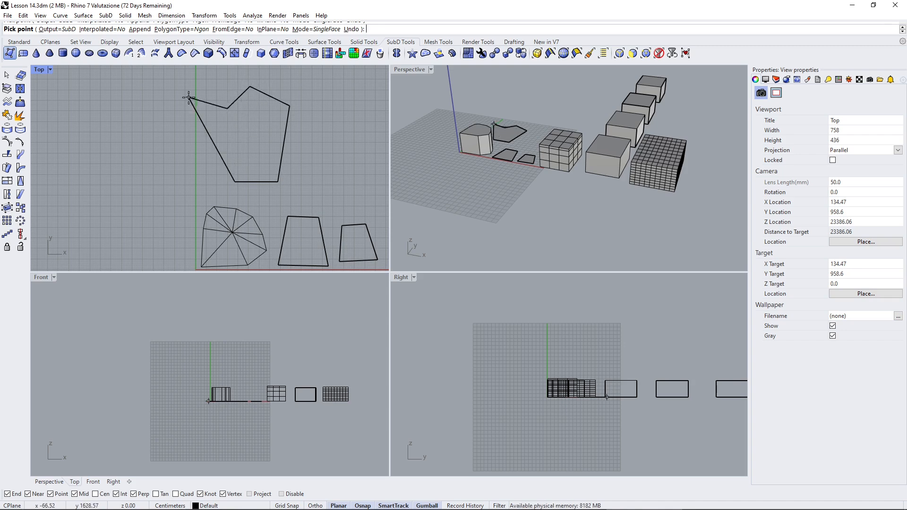
pyautogui.press('Return')
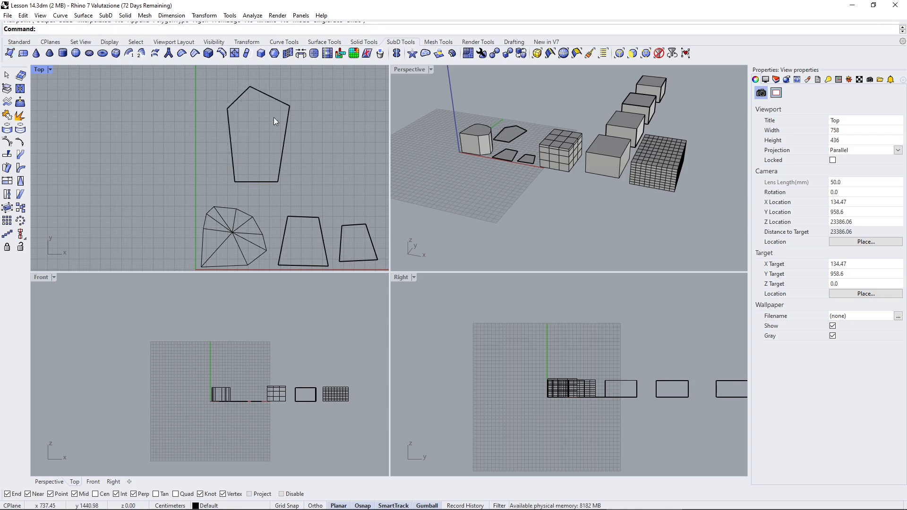
# Step: Extrude the five-sided SubD face straight up by about 217 cm to form a low block
pyautogui.click(279, 105)
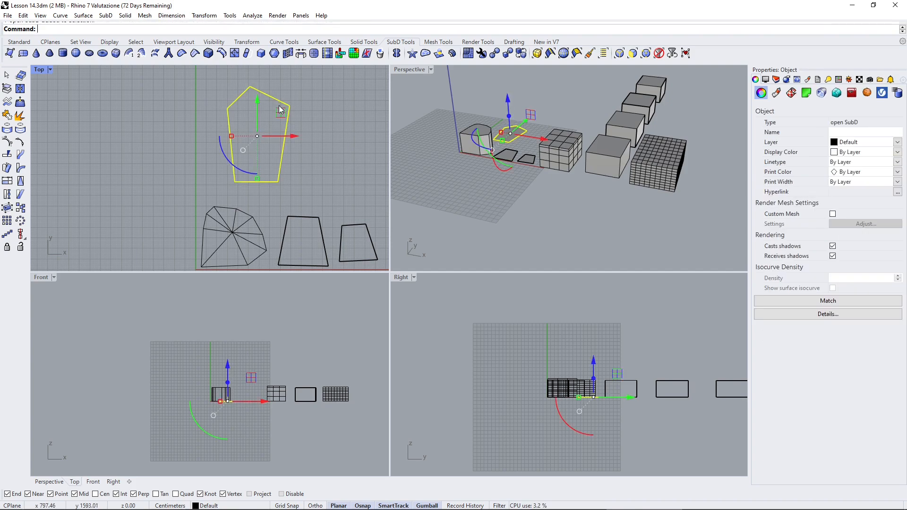
pyautogui.moveTo(498, 147)
pyautogui.mouseDown(button='right')
pyautogui.moveTo(481, 165)
pyautogui.moveTo(481, 142)
pyautogui.mouseUp(button='right')
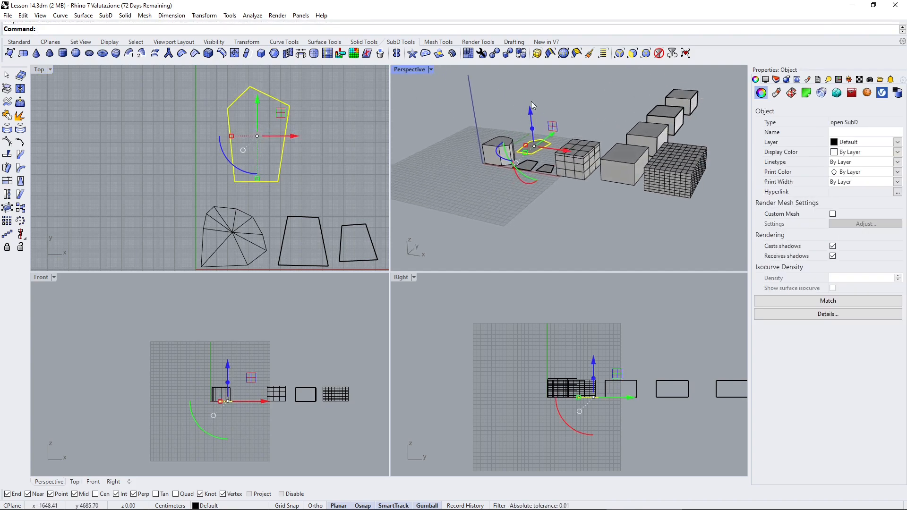
pyautogui.scroll(5, 532, 104)
pyautogui.scroll(1, 537, 173)
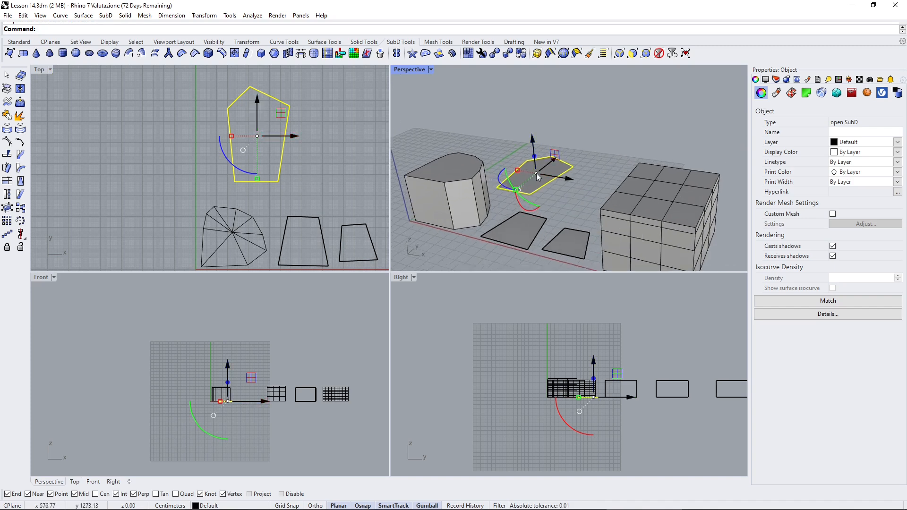
pyautogui.scroll(3, 537, 173)
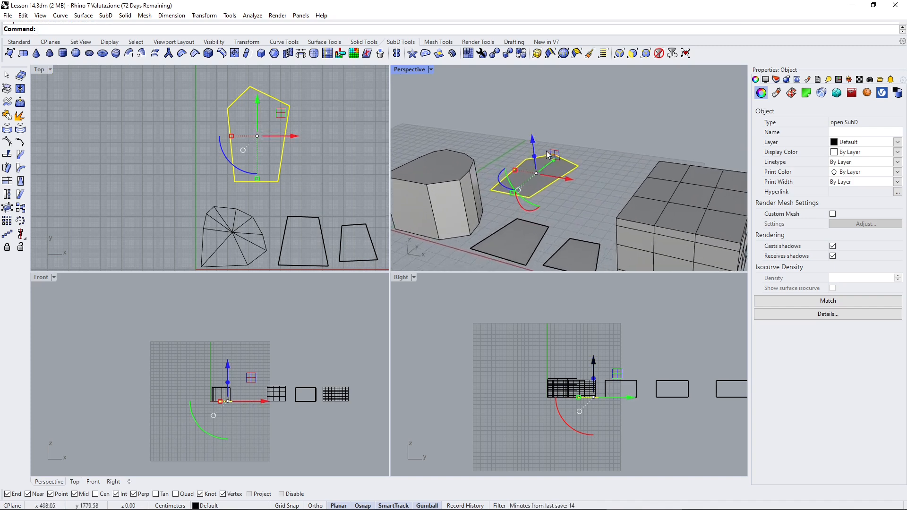
pyautogui.moveTo(533, 146)
pyautogui.mouseDown()
pyautogui.moveTo(531, 118)
pyautogui.moveTo(532, 146)
pyautogui.mouseUp()
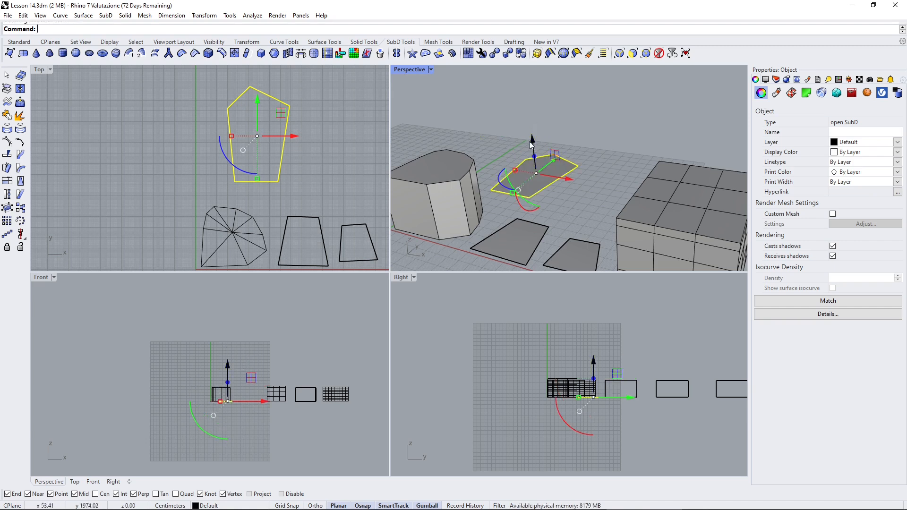
pyautogui.moveTo(533, 147); pyautogui.dragTo(529, 124)
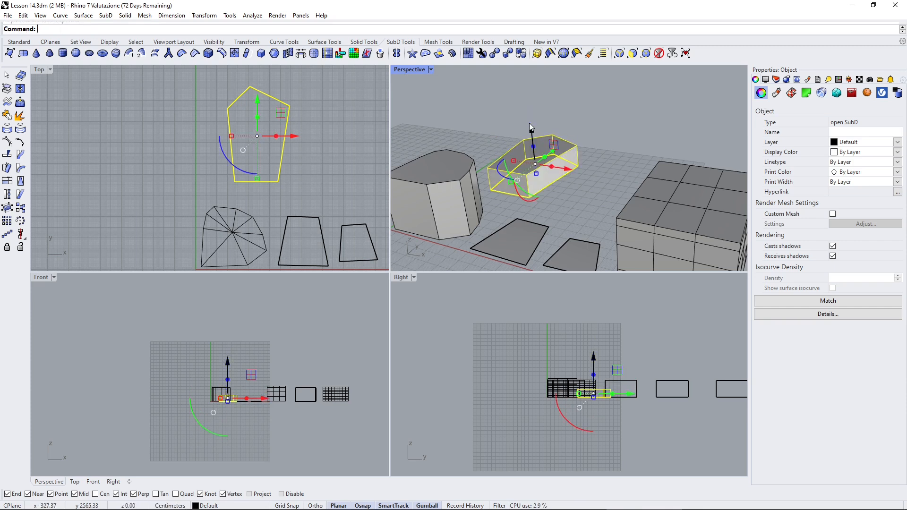
pyautogui.moveTo(537, 163); pyautogui.dragTo(544, 166, button='right')
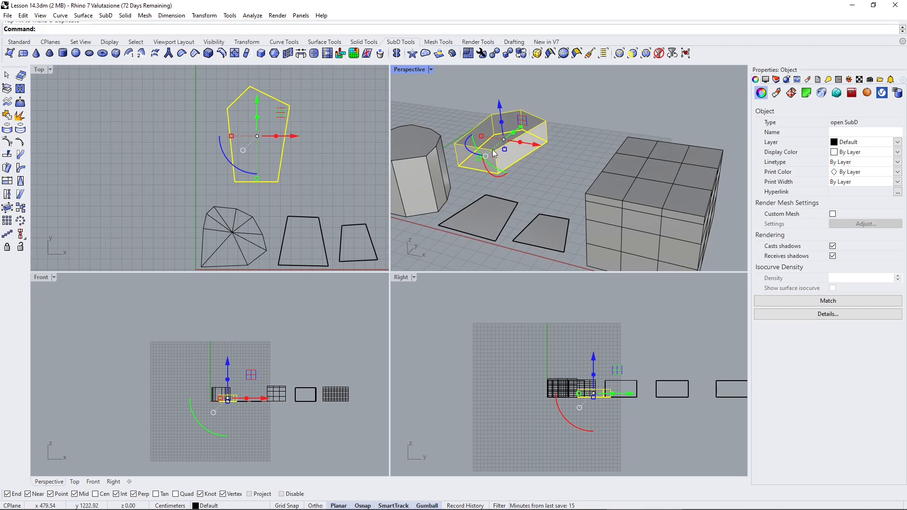
pyautogui.moveTo(494, 152); pyautogui.dragTo(551, 128, button='right')
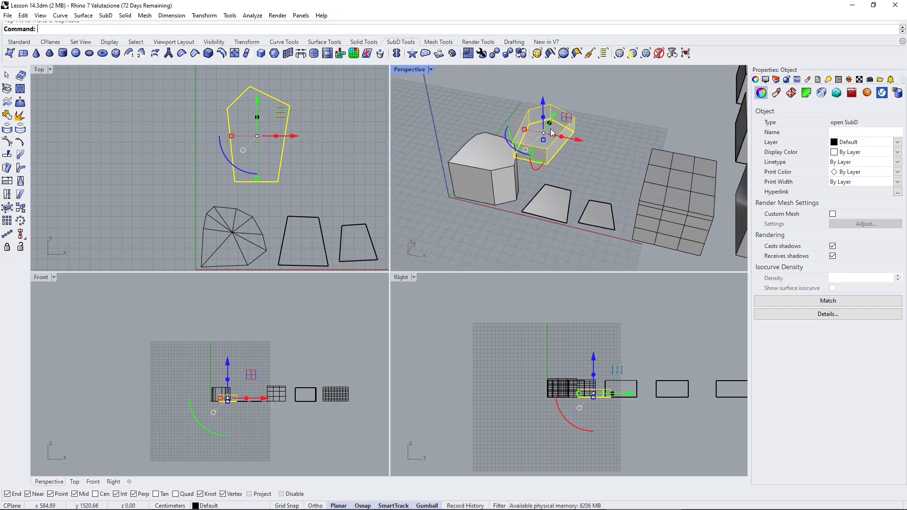
pyautogui.scroll(3, 551, 128)
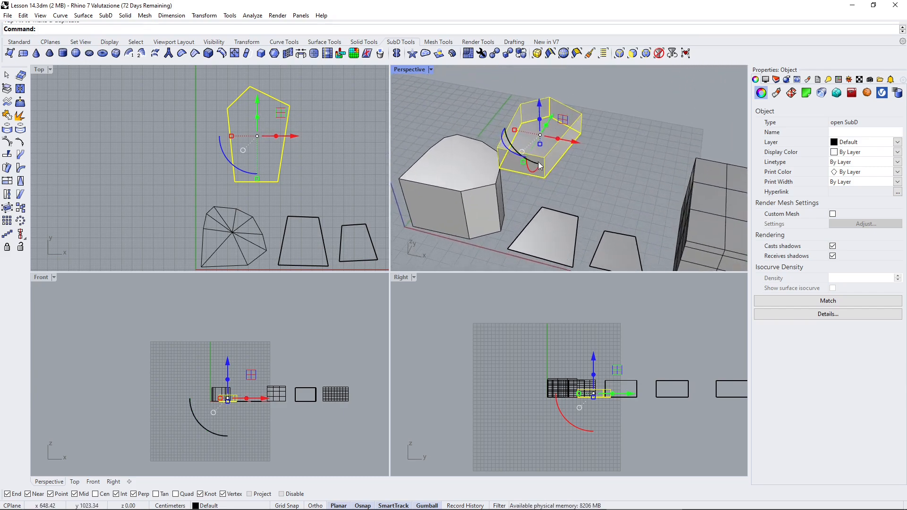
pyautogui.click(568, 159)
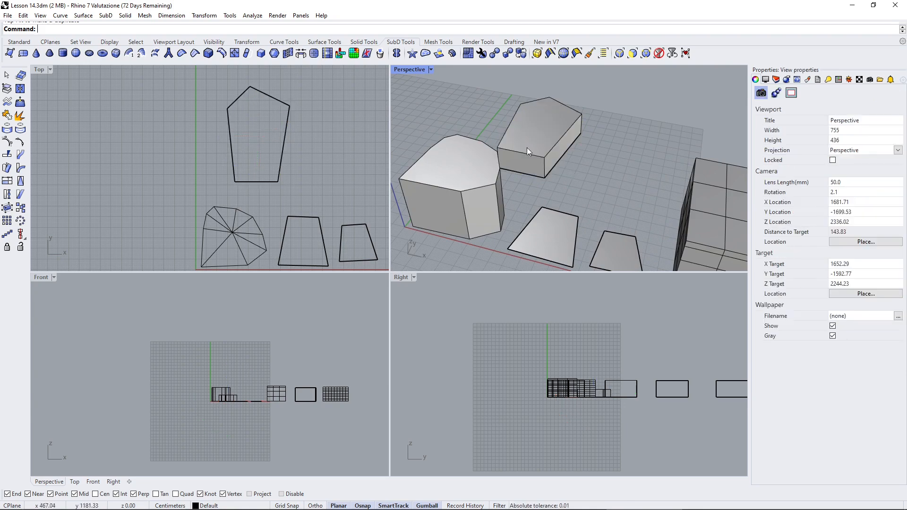
# Step: Move the top vertex at the +X end of the block's short front edge inward along X
pyautogui.scroll(2, 546, 163)
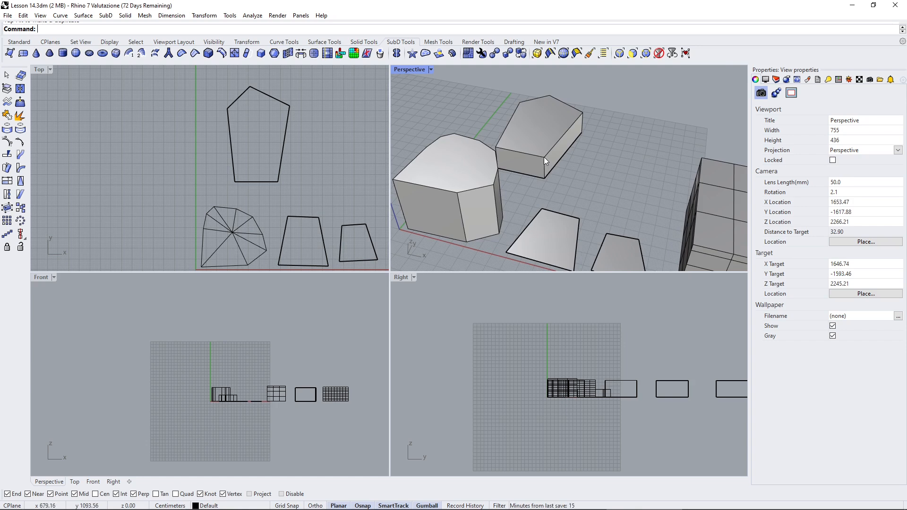
pyautogui.keyDown('ctrl'); pyautogui.keyDown('shift'); pyautogui.click(544, 158); pyautogui.keyUp('shift'); pyautogui.keyUp('ctrl')
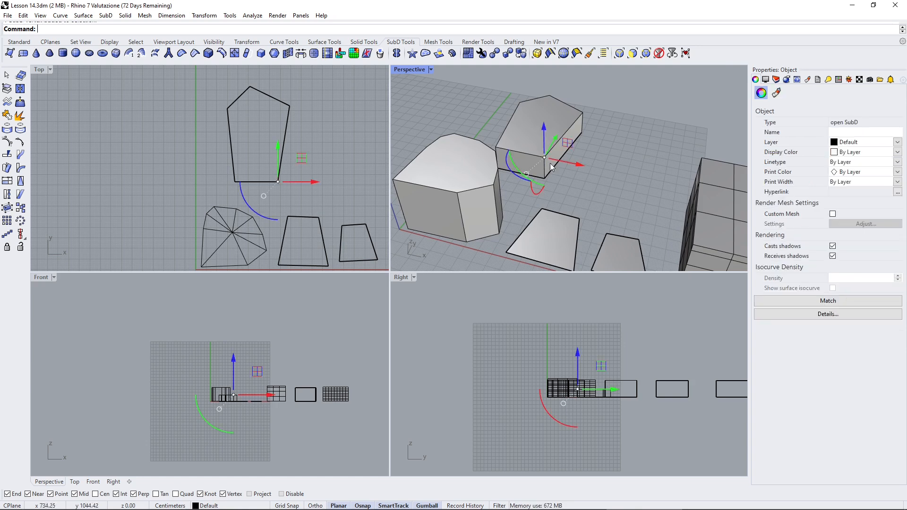
pyautogui.moveTo(577, 166); pyautogui.dragTo(562, 162)
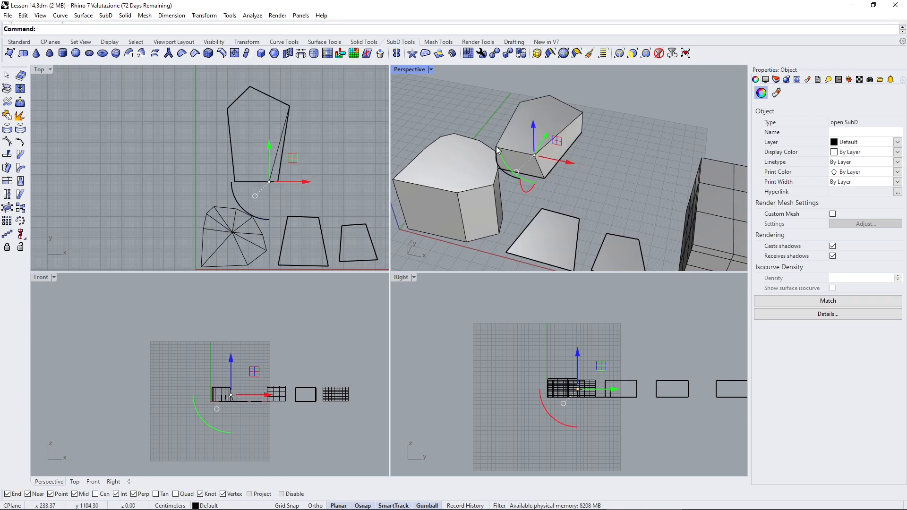
pyautogui.click(489, 133)
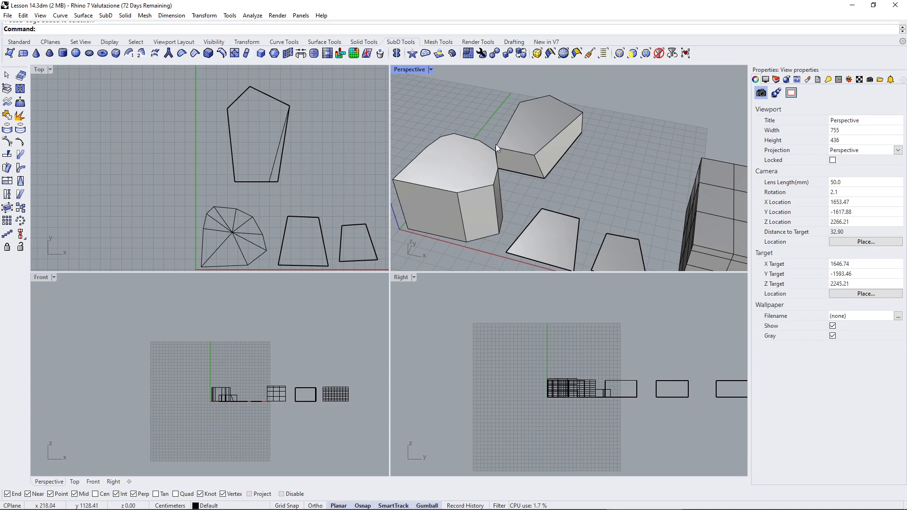
# Step: Move the opposite top vertex of the short front edge inward along X so the front face tapers on both sides
pyautogui.click(497, 148)
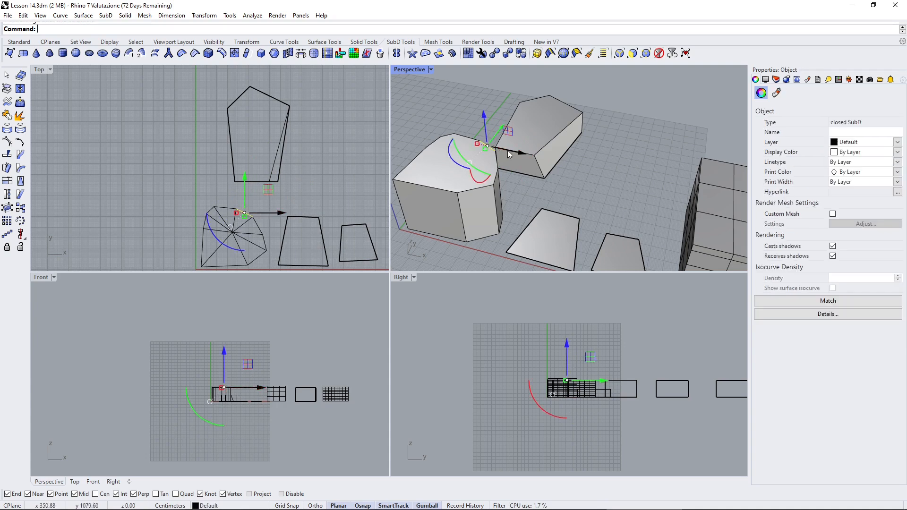
pyautogui.click(607, 188)
pyautogui.scroll(5, 529, 141)
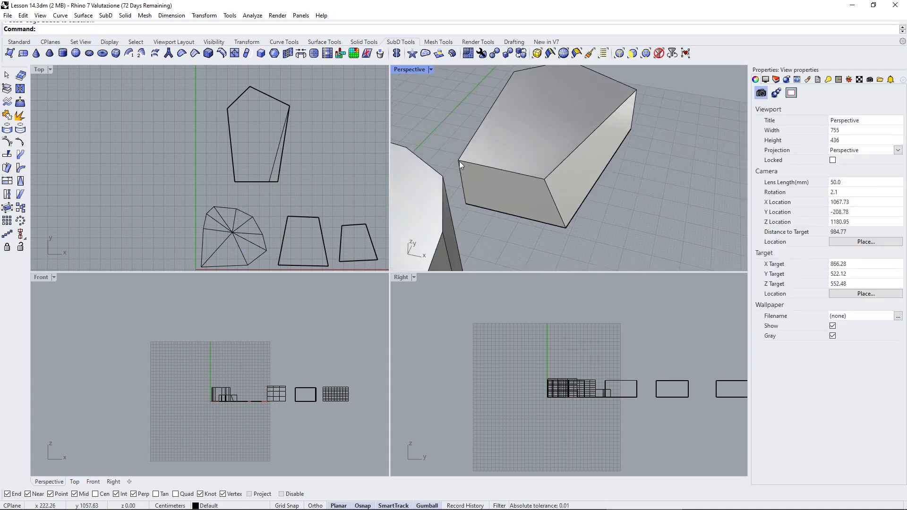
pyautogui.click(460, 163)
pyautogui.moveTo(478, 165); pyautogui.dragTo(501, 175)
# Step: Insert edges in full ring mode across both long side faces of the block, positioned partway along their length
pyautogui.moveTo(505, 203); pyautogui.dragTo(550, 158, button='right')
pyautogui.moveTo(575, 197)
pyautogui.keyDown('shift'); pyautogui.mouseDown(button='right')
pyautogui.moveTo(424, 123)
pyautogui.moveTo(526, 150)
pyautogui.moveTo(585, 209)
pyautogui.mouseUp(button='right'); pyautogui.keyUp('shift')
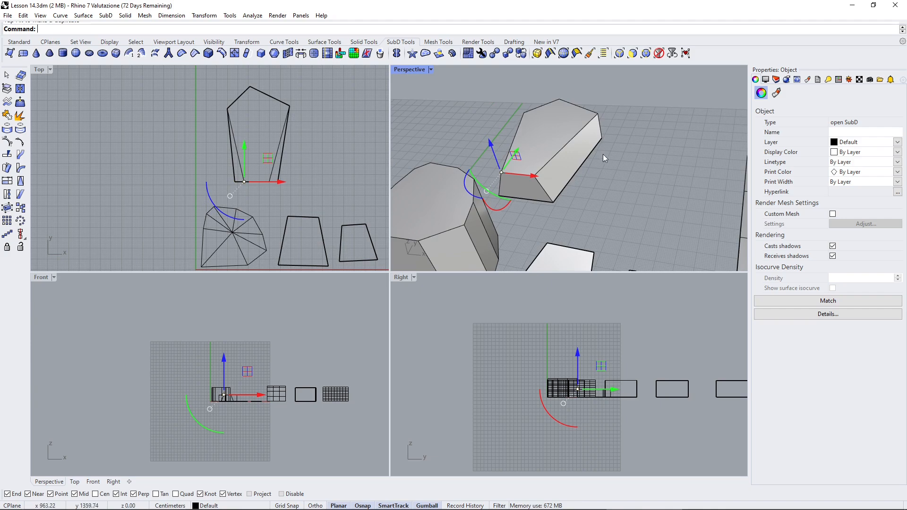
pyautogui.moveTo(644, 151); pyautogui.dragTo(579, 151, button='right')
pyautogui.scroll(3, 631, 127)
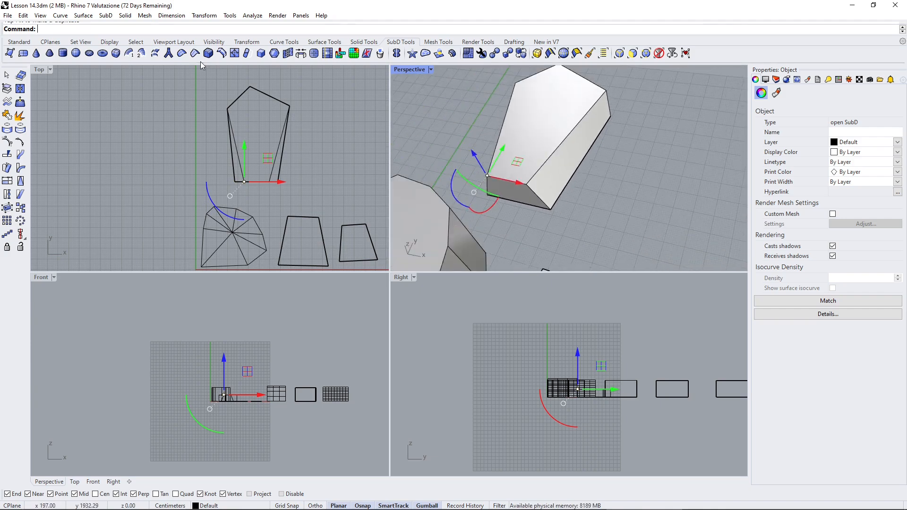
pyautogui.click(222, 55)
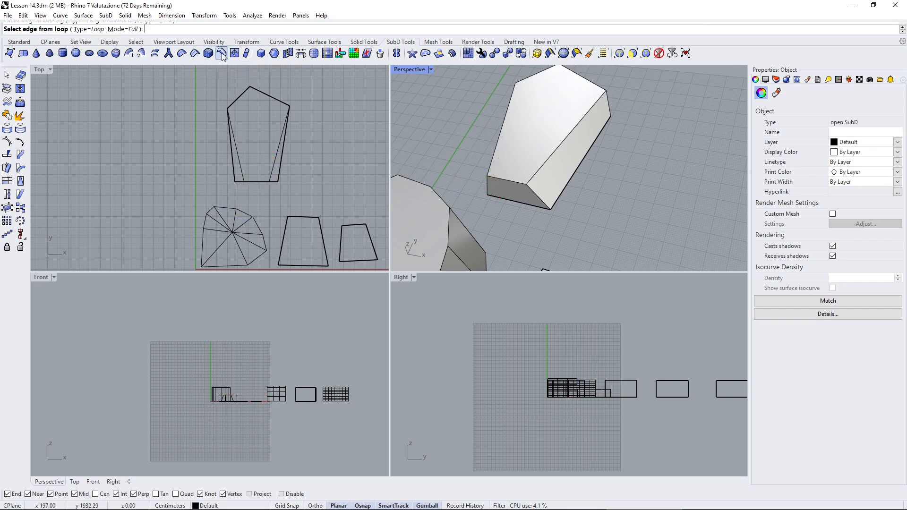
pyautogui.click(94, 30)
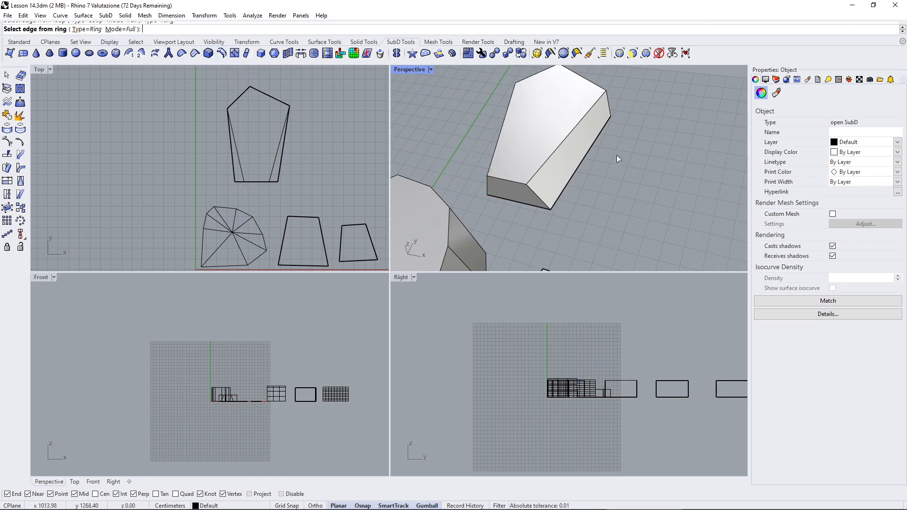
pyautogui.click(575, 132)
pyautogui.moveTo(576, 133); pyautogui.dragTo(440, 125, button='right')
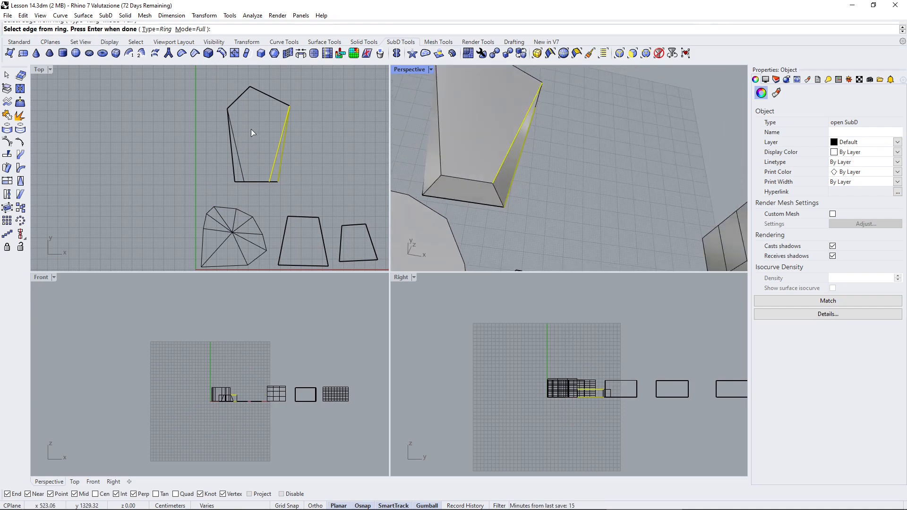
pyautogui.click(233, 147)
pyautogui.press('Return')
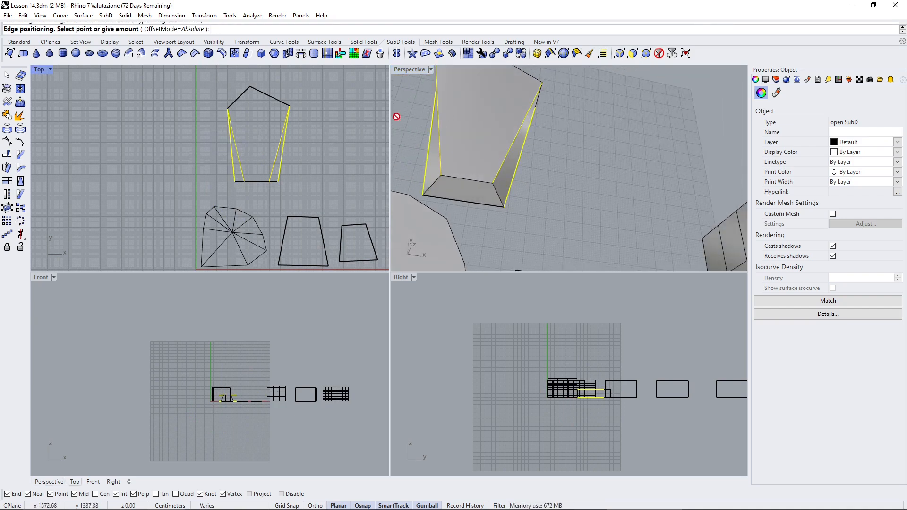
pyautogui.click(439, 116)
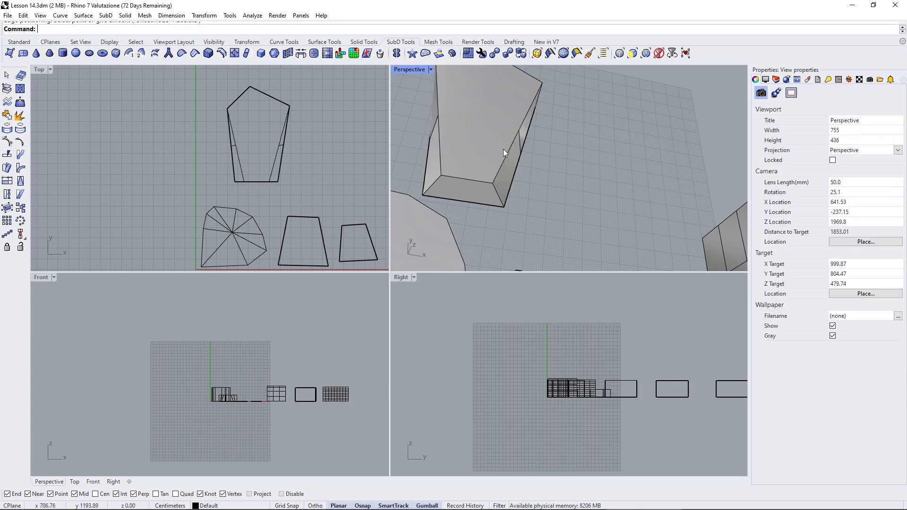
# Step: Insert an edge across the block's top face, connecting the new vertices on its two long sides
pyautogui.moveTo(503, 149); pyautogui.dragTo(529, 151, button='right')
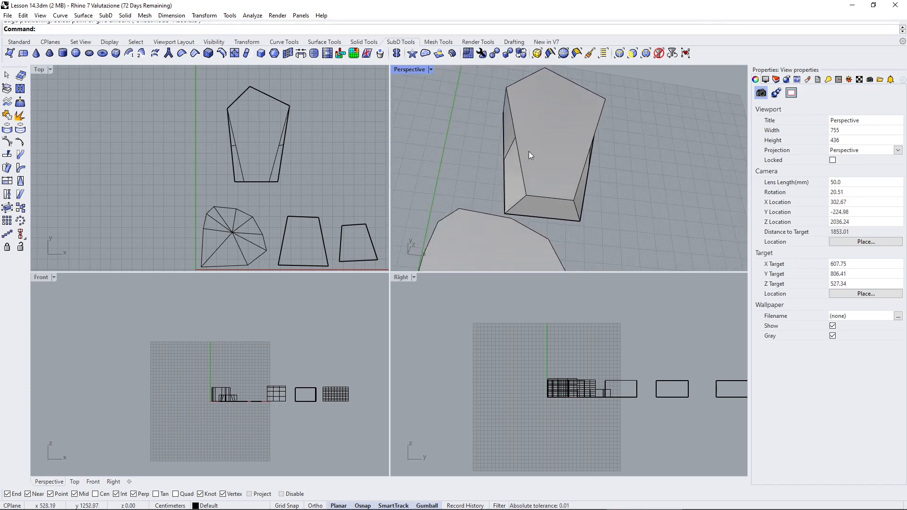
pyautogui.click(235, 54)
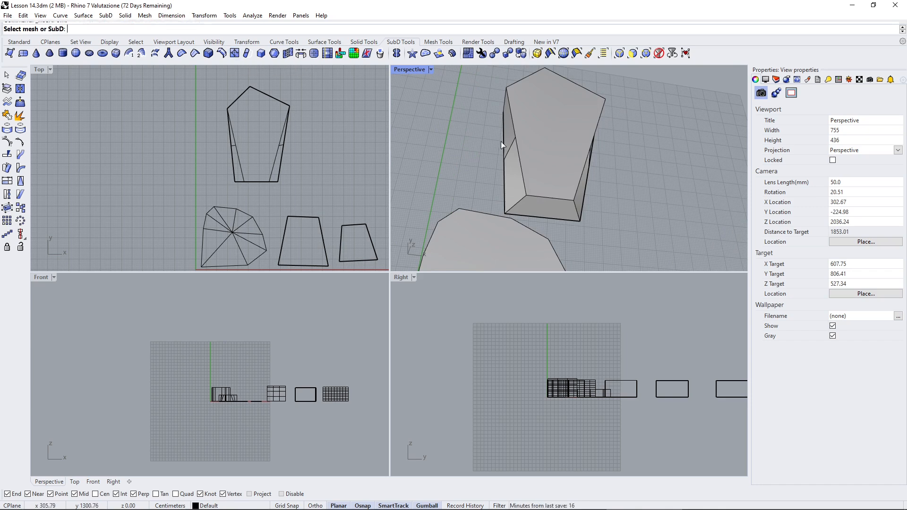
pyautogui.click(516, 142)
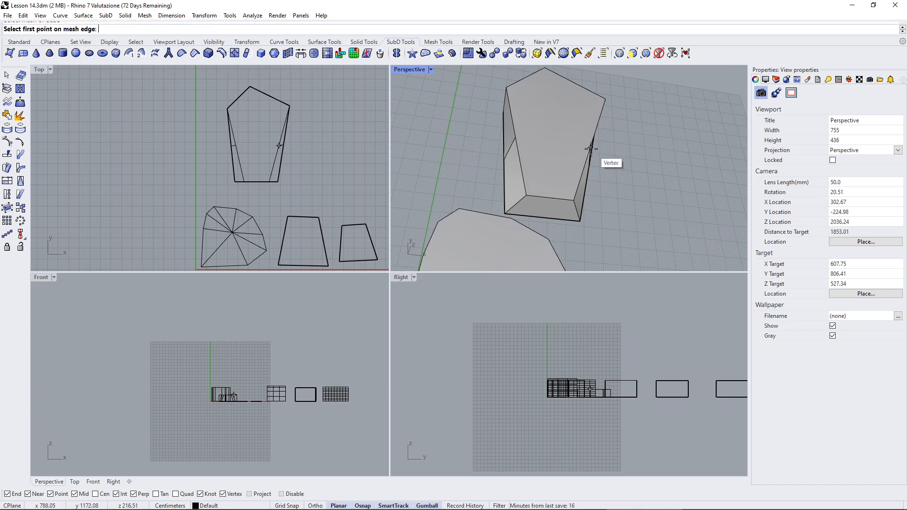
pyautogui.click(591, 148)
pyautogui.click(515, 136)
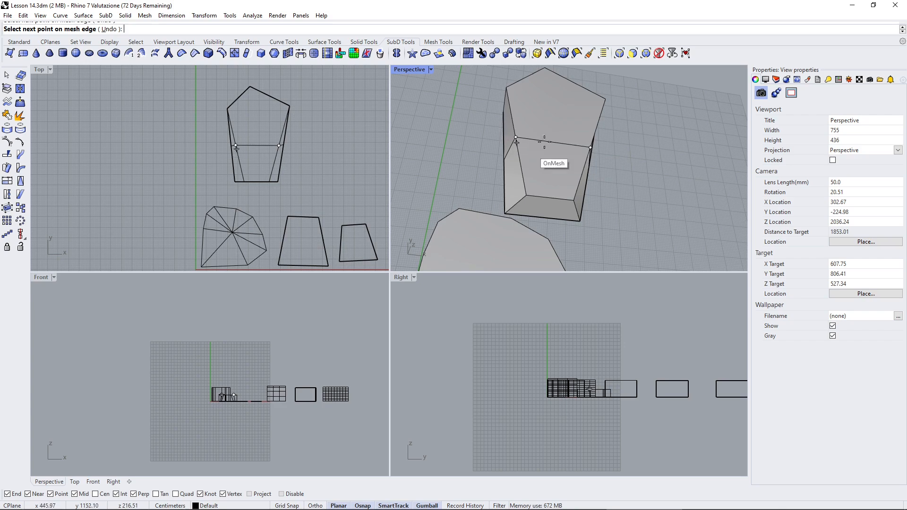
pyautogui.press('Return')
pyautogui.moveTo(542, 142); pyautogui.dragTo(573, 177, button='right')
pyautogui.click(577, 169)
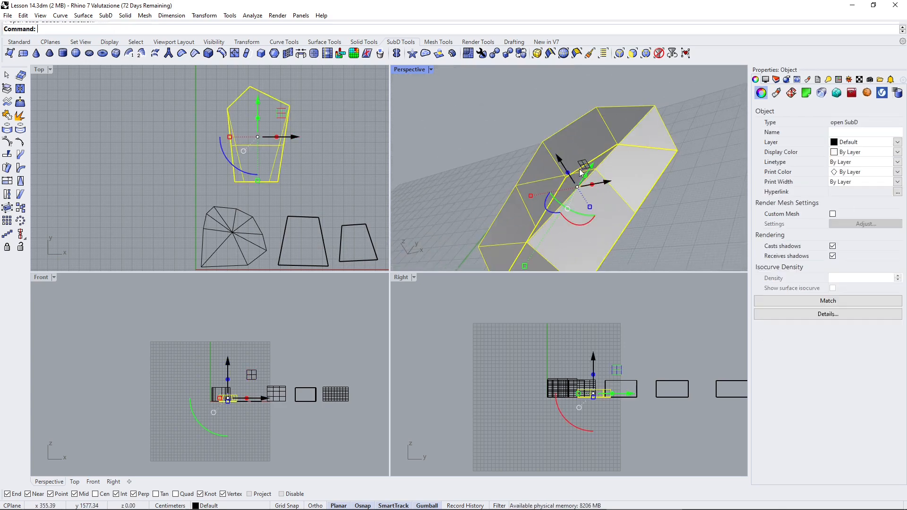
pyautogui.scroll(3, 239, 164)
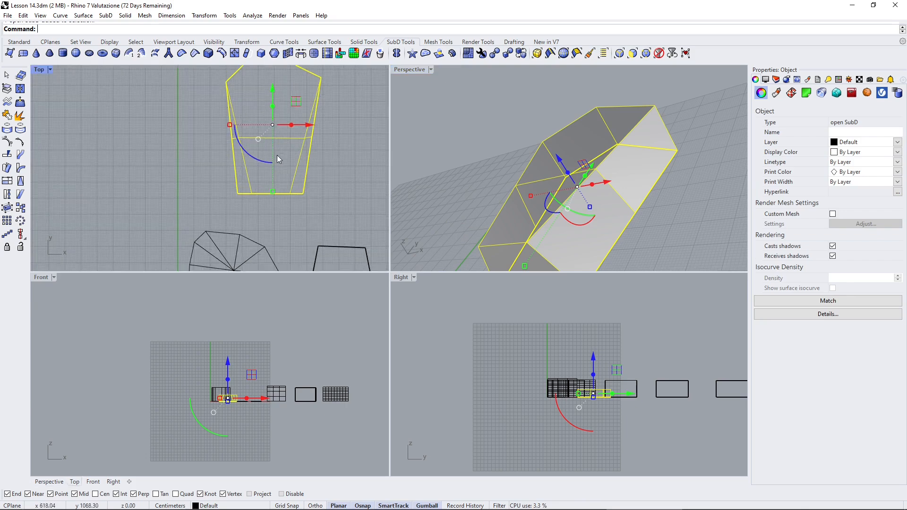
pyautogui.click(321, 150)
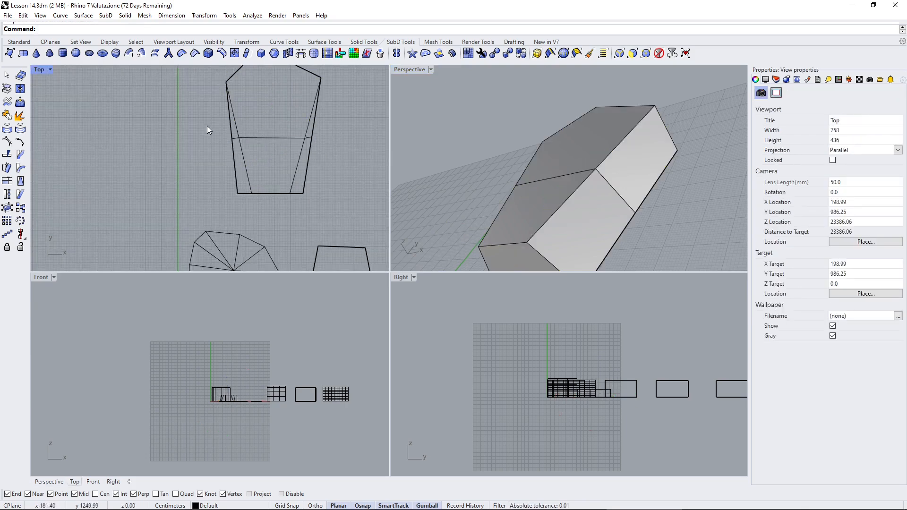
# Step: Shift the inserted cross edges and their vertices along +Y, and raise the top cross edge along Z
pyautogui.moveTo(208, 126); pyautogui.dragTo(334, 156)
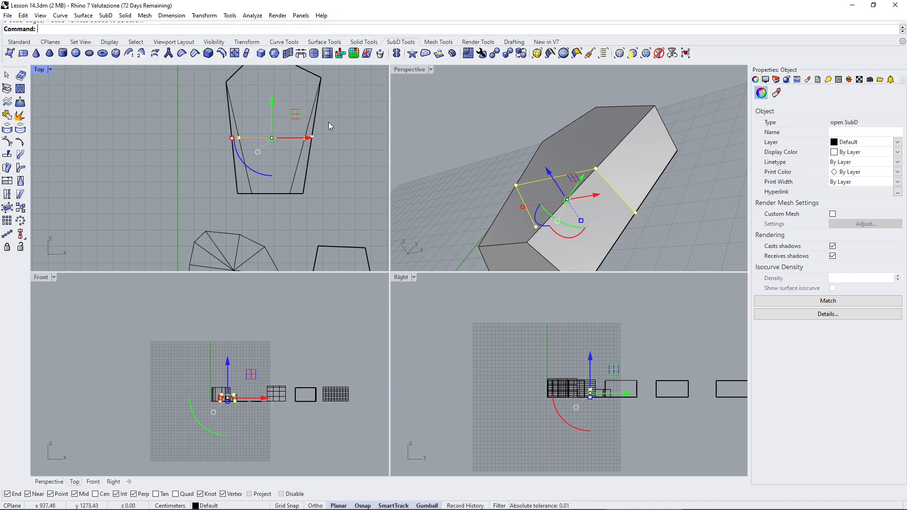
pyautogui.moveTo(269, 111); pyautogui.dragTo(279, 95)
pyautogui.click(541, 169)
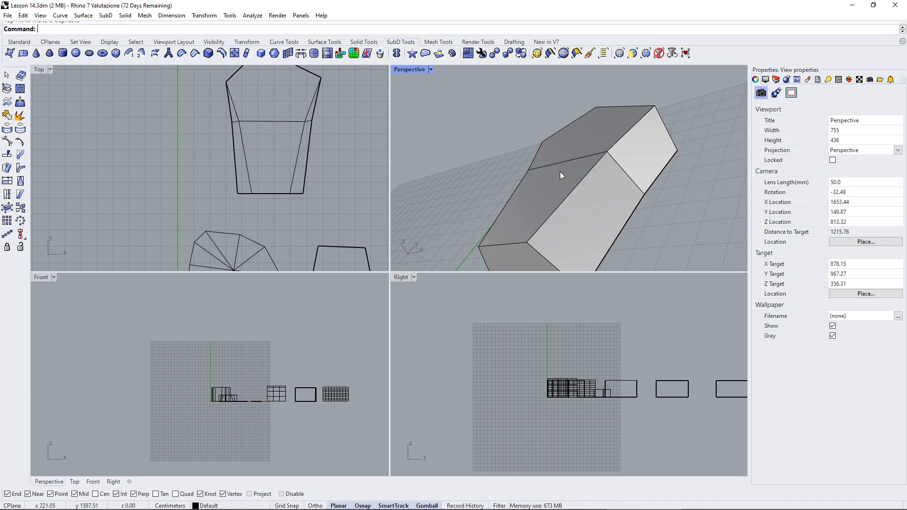
pyautogui.click(560, 167)
pyautogui.moveTo(560, 166); pyautogui.dragTo(546, 132)
pyautogui.click(655, 205)
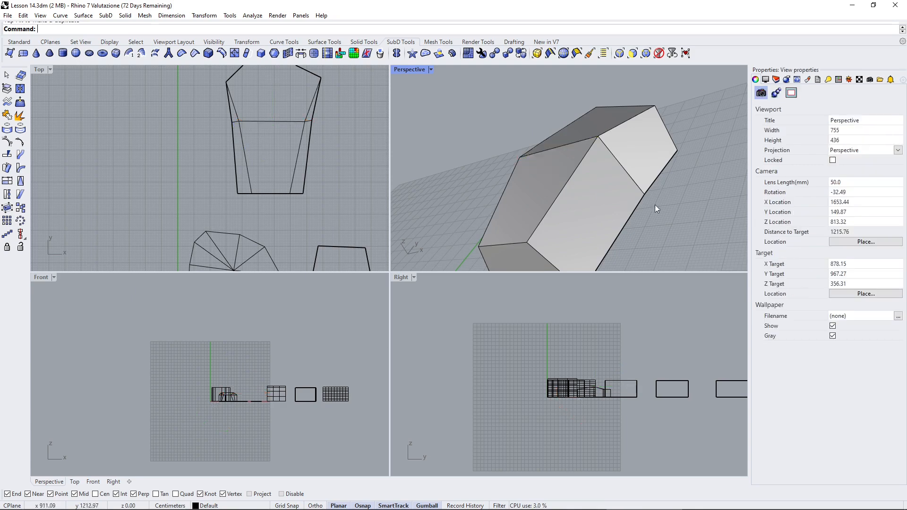
# Step: Try to extrude the two side faces on the block's +X side outward along X
pyautogui.scroll(-7, 649, 201)
pyautogui.moveTo(572, 202); pyautogui.dragTo(514, 232, button='right')
pyautogui.scroll(4, 557, 189)
pyautogui.keyDown('shift'); pyautogui.moveTo(601, 188); pyautogui.dragTo(512, 200, button='right'); pyautogui.keyUp('shift')
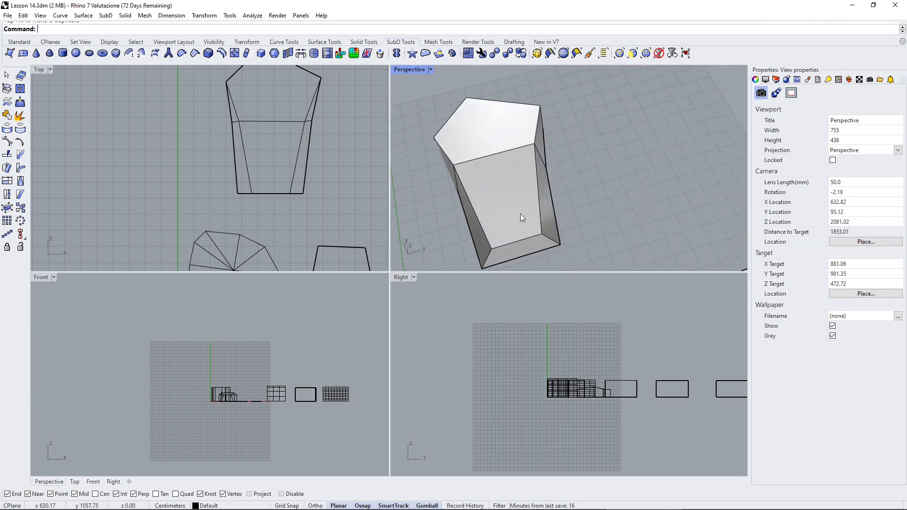
pyautogui.moveTo(584, 253); pyautogui.dragTo(562, 193, button='right')
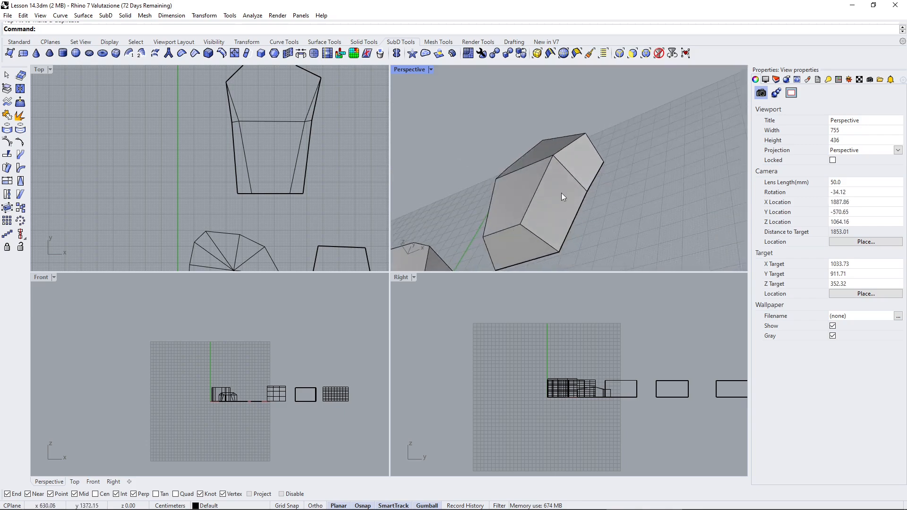
pyautogui.click(597, 168)
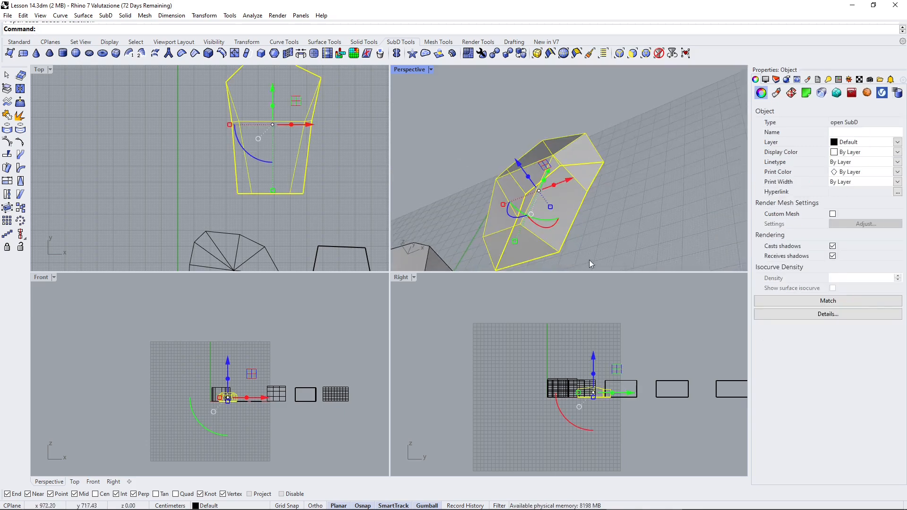
pyautogui.click(607, 240)
pyautogui.click(541, 181)
pyautogui.click(608, 205)
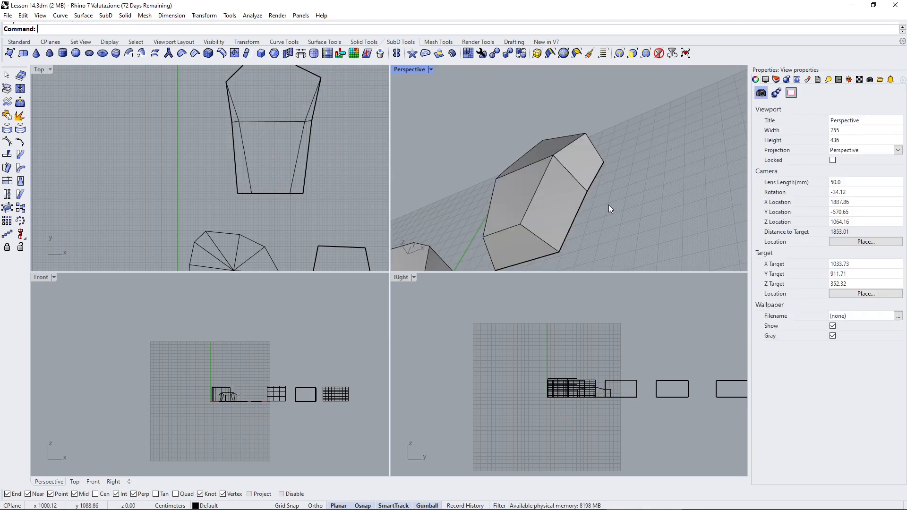
pyautogui.click(567, 193)
pyautogui.moveTo(589, 200); pyautogui.dragTo(597, 191, button='right')
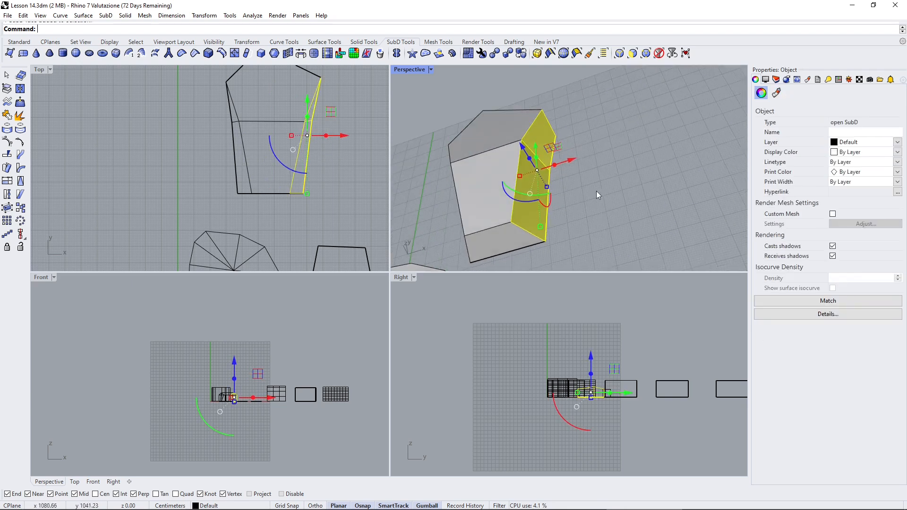
pyautogui.keyDown('ctrl'); pyautogui.moveTo(568, 161); pyautogui.dragTo(580, 165); pyautogui.keyUp('ctrl')
pyautogui.click(605, 191)
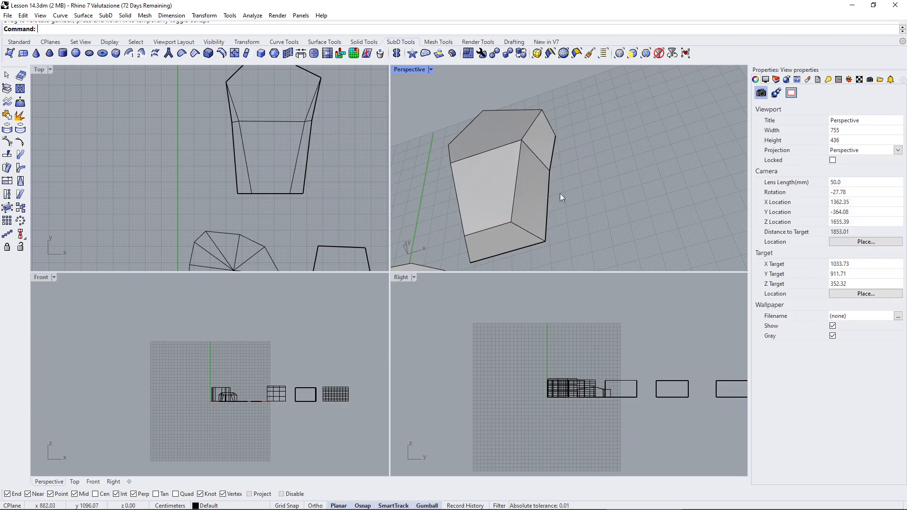
# Step: Extrude the two side faces on the block's +X side slightly outward along X
pyautogui.click(543, 184)
pyautogui.click(574, 185)
pyautogui.click(538, 180)
pyautogui.keyDown('ctrl'); pyautogui.moveTo(563, 164); pyautogui.dragTo(551, 177); pyautogui.keyUp('ctrl')
pyautogui.click(576, 178)
# Step: Extrude the two side faces on the block's -X side slightly outward along X
pyautogui.moveTo(575, 179); pyautogui.dragTo(486, 195, button='right')
pyautogui.click(503, 191)
pyautogui.click(448, 197)
pyautogui.click(470, 171)
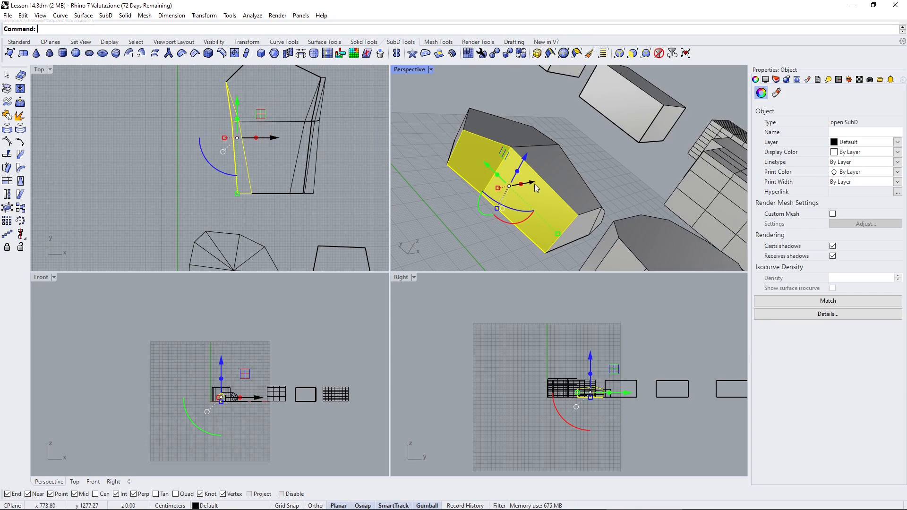
pyautogui.keyDown('ctrl'); pyautogui.moveTo(534, 183); pyautogui.dragTo(527, 187); pyautogui.keyUp('ctrl')
pyautogui.moveTo(534, 191); pyautogui.dragTo(484, 224, button='right')
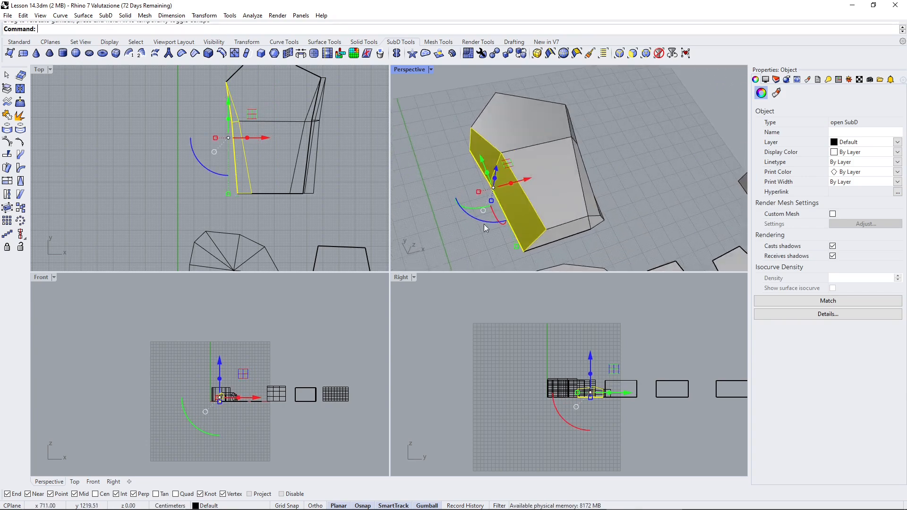
pyautogui.moveTo(523, 180); pyautogui.dragTo(506, 191)
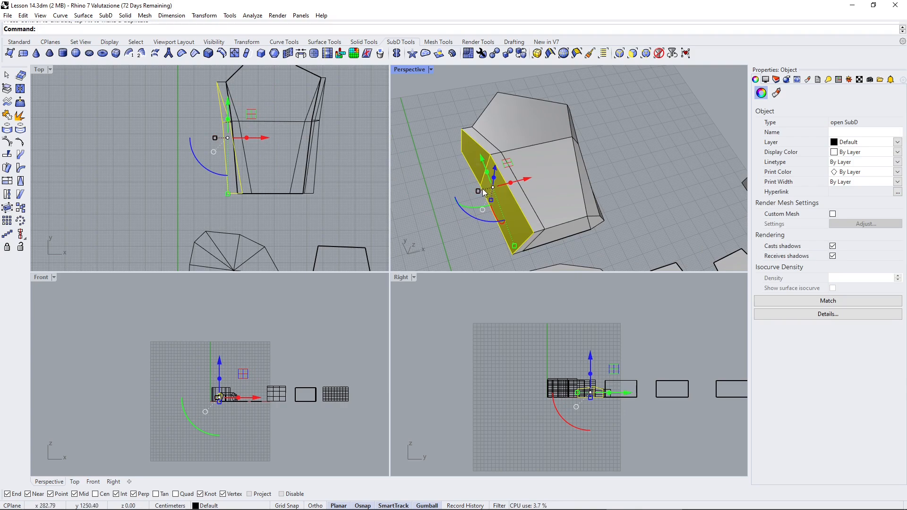
# Step: Scale the extruded -X side faces down along Y so their outer ends taper inward
pyautogui.moveTo(517, 244); pyautogui.dragTo(513, 226)
pyautogui.moveTo(454, 230); pyautogui.dragTo(513, 153, button='right')
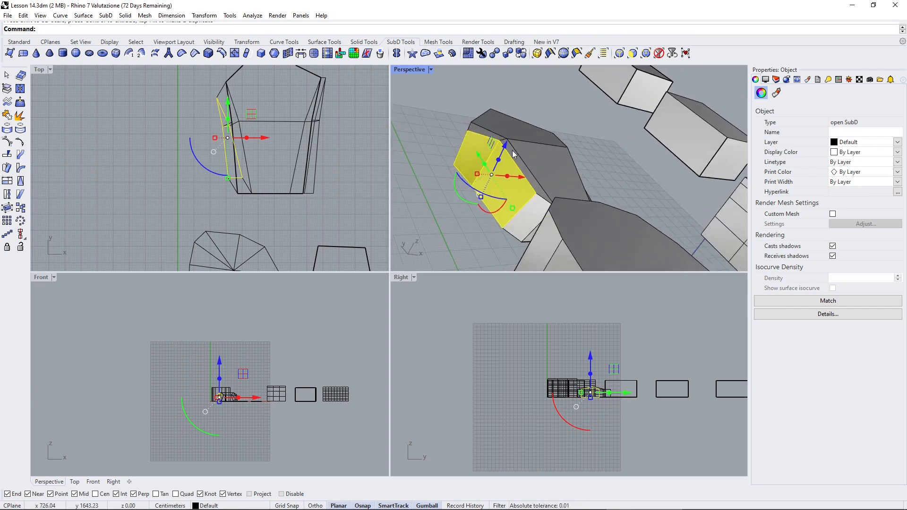
pyautogui.moveTo(494, 186); pyautogui.dragTo(413, 183, button='right')
pyautogui.click(618, 159)
# Step: Switch the SubD display from flat to smooth and view the rounded body from above
pyautogui.moveTo(617, 158); pyautogui.dragTo(605, 143, button='right')
pyautogui.click(605, 143)
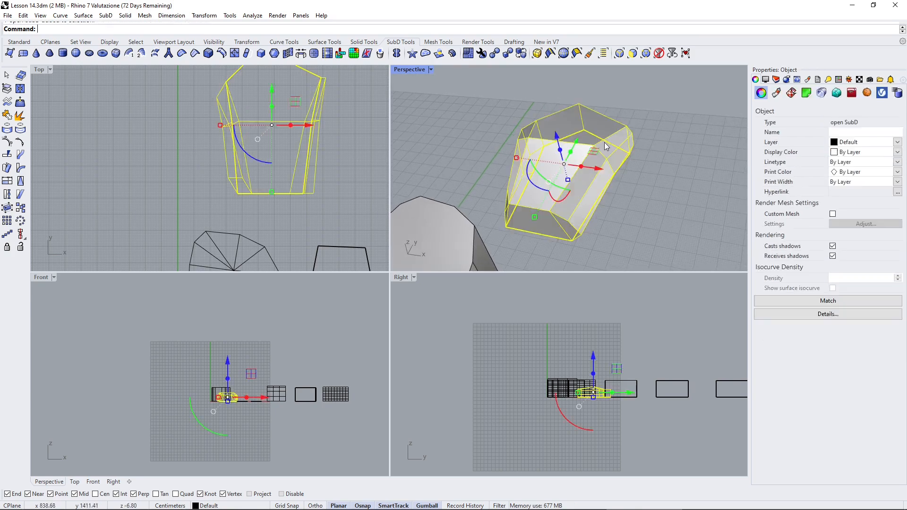
pyautogui.click(519, 55)
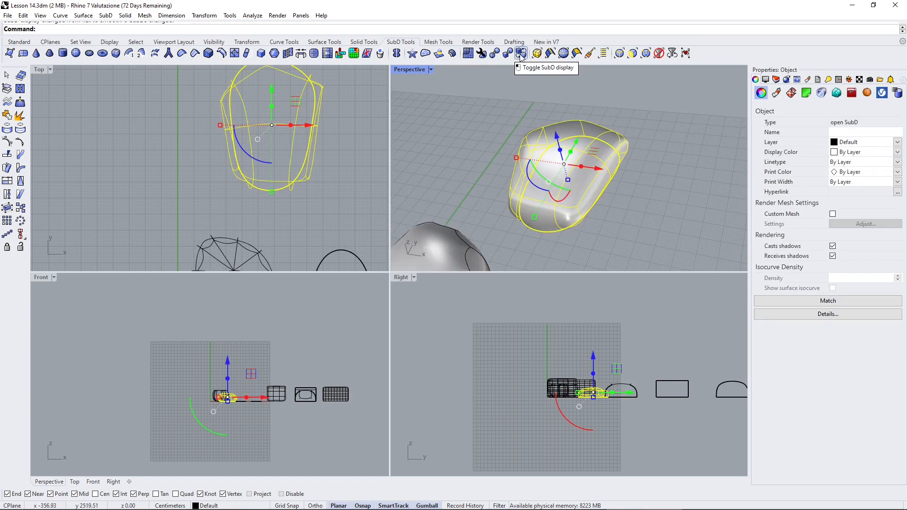
pyautogui.click(529, 99)
pyautogui.moveTo(529, 99); pyautogui.dragTo(582, 169, button='right')
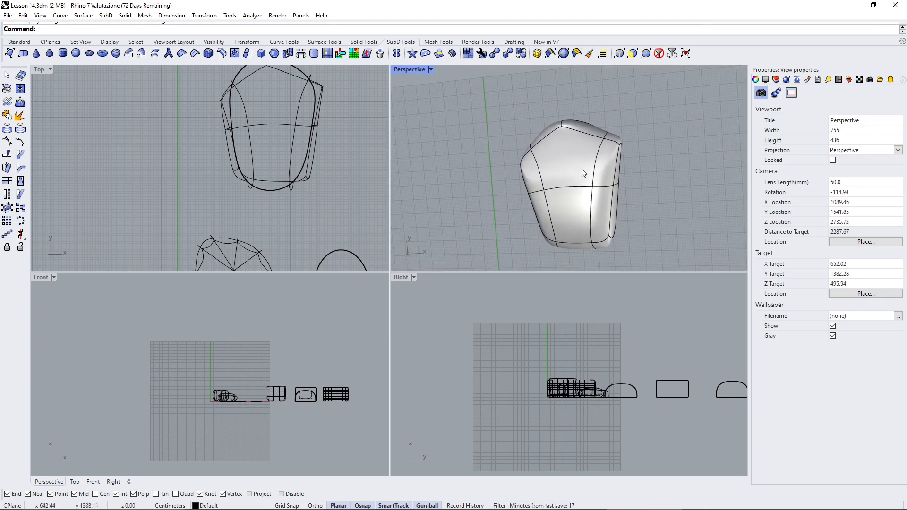
# Step: Move the +X face of the body's pointed rear end slightly outward along Y
pyautogui.click(585, 129)
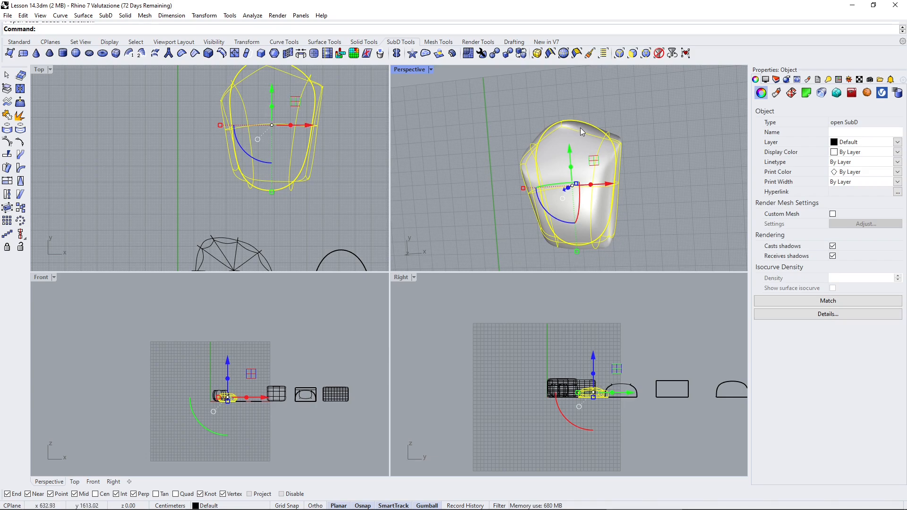
pyautogui.press('Escape')
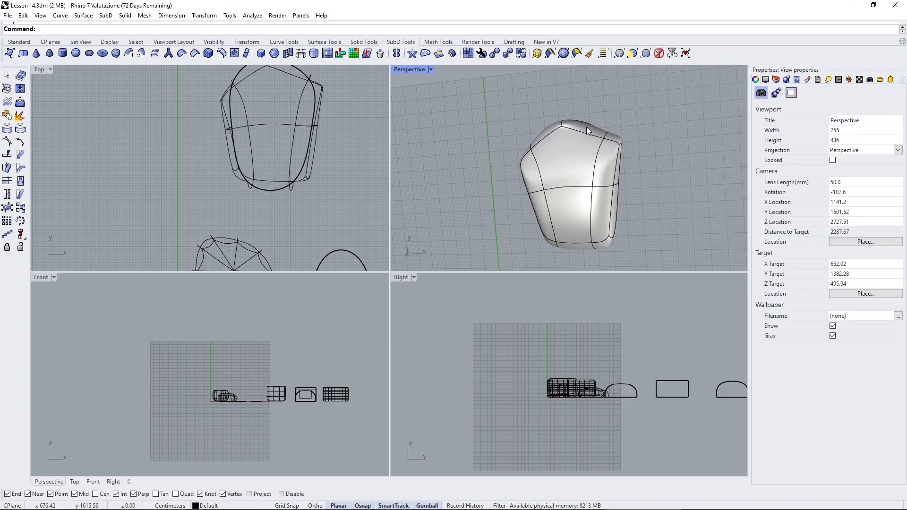
pyautogui.keyDown('ctrl'); pyautogui.keyDown('shift'); pyautogui.click(584, 126); pyautogui.keyUp('shift'); pyautogui.keyUp('ctrl')
pyautogui.click(565, 113)
pyautogui.keyDown('ctrl'); pyautogui.keyDown('shift'); pyautogui.click(574, 120); pyautogui.keyUp('shift'); pyautogui.keyUp('ctrl')
pyautogui.click(574, 112)
pyautogui.keyDown('ctrl'); pyautogui.keyDown('shift'); pyautogui.click(579, 125); pyautogui.keyUp('shift'); pyautogui.keyUp('ctrl')
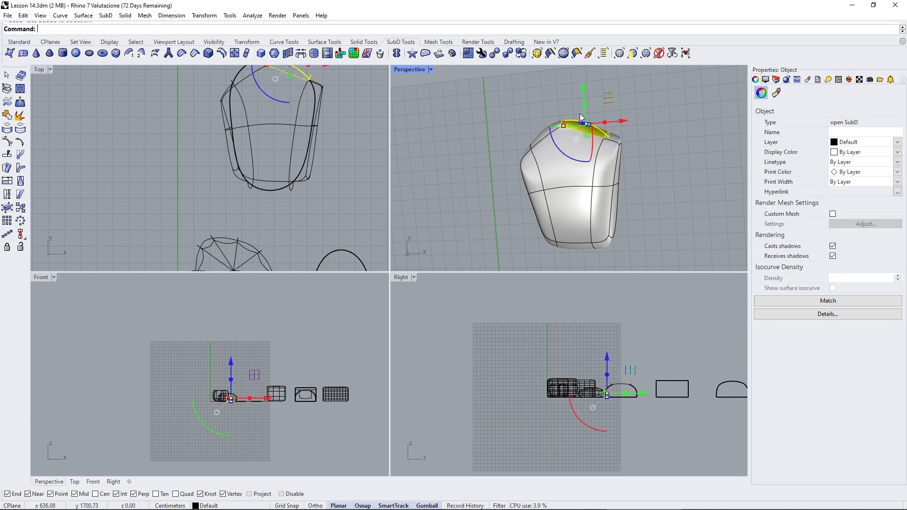
pyautogui.moveTo(583, 94); pyautogui.dragTo(585, 88)
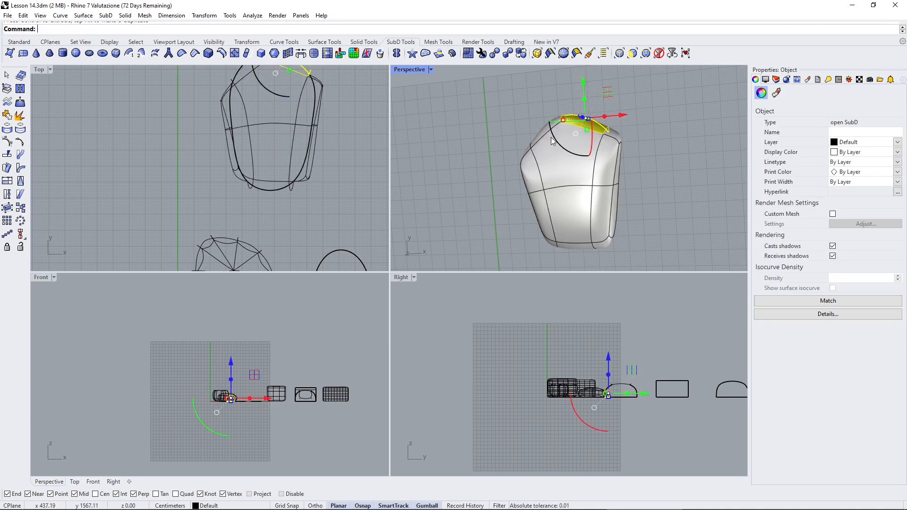
# Step: Reposition the -X face of the body's pointed rear end along X and outward along Y
pyautogui.click(544, 134)
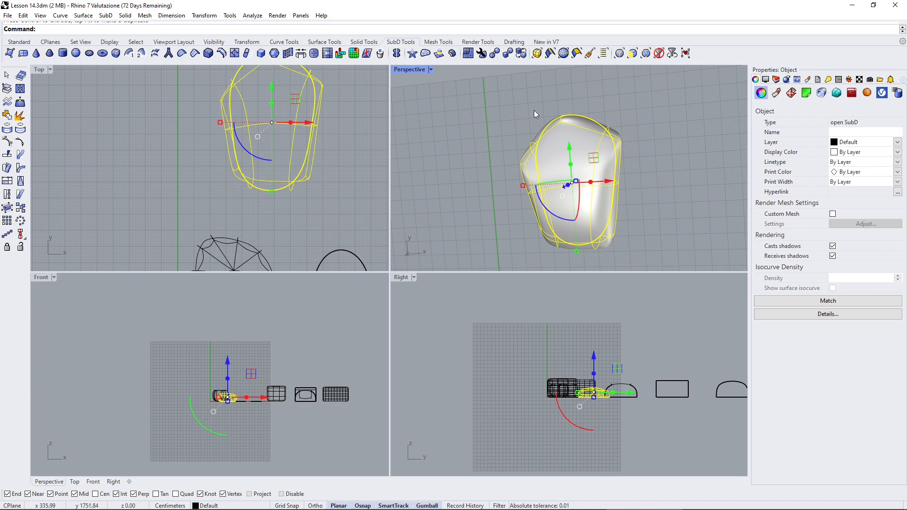
pyautogui.click(534, 110)
pyautogui.keyDown('ctrl'); pyautogui.keyDown('shift'); pyautogui.click(545, 130); pyautogui.keyUp('shift'); pyautogui.keyUp('ctrl')
pyautogui.moveTo(547, 160); pyautogui.dragTo(551, 142, button='right')
pyautogui.click(624, 78)
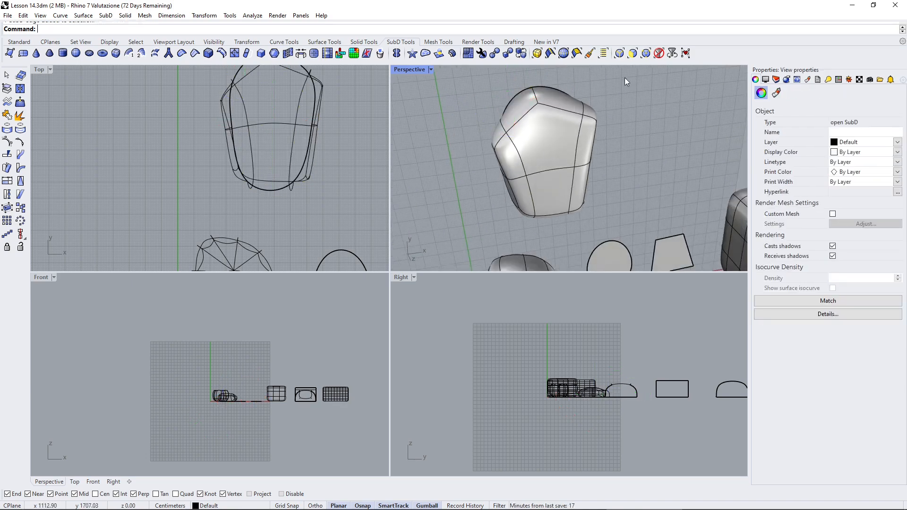
pyautogui.keyDown('ctrl'); pyautogui.keyDown('shift'); pyautogui.click(520, 107); pyautogui.keyUp('shift'); pyautogui.keyUp('ctrl')
pyautogui.moveTo(551, 106); pyautogui.dragTo(520, 112)
pyautogui.moveTo(520, 112); pyautogui.dragTo(527, 330, button='right')
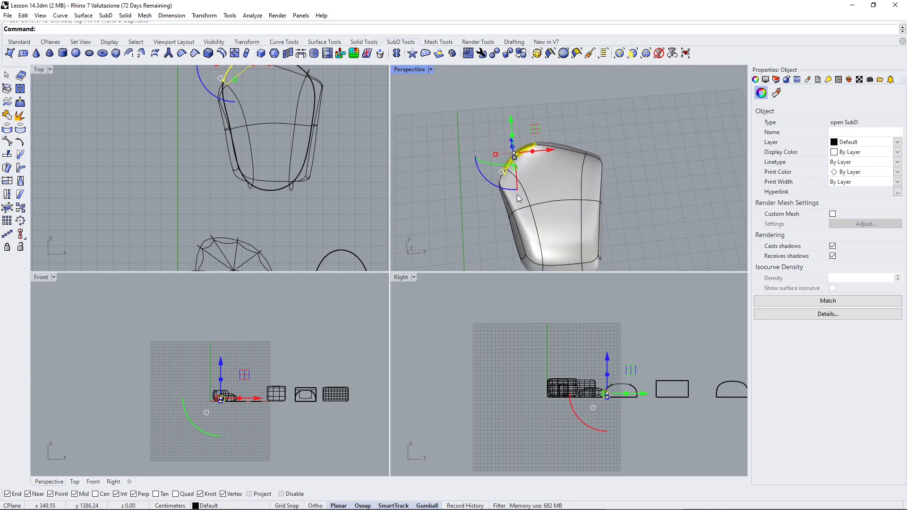
pyautogui.moveTo(535, 129); pyautogui.dragTo(541, 117)
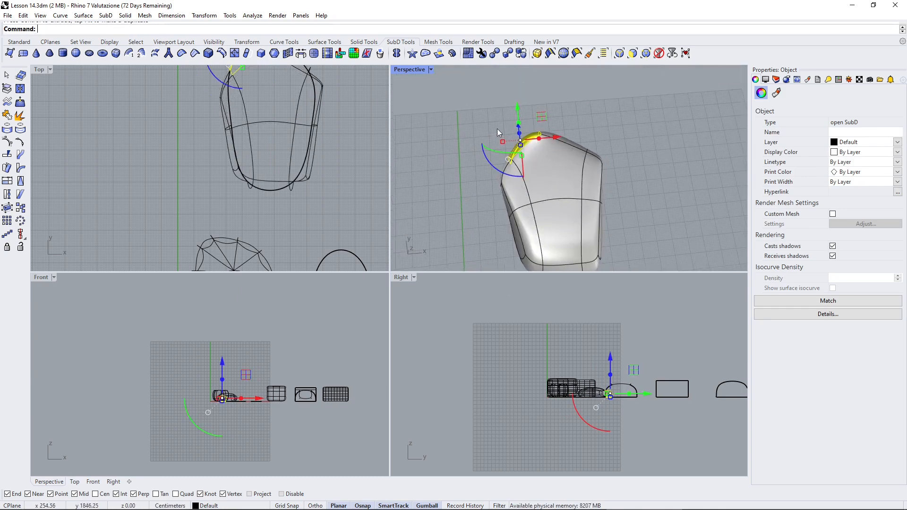
# Step: Lower the selected top faces at the front half of the smooth body along Z
pyautogui.moveTo(594, 208); pyautogui.dragTo(612, 219, button='right')
pyautogui.scroll(5, 267, 406)
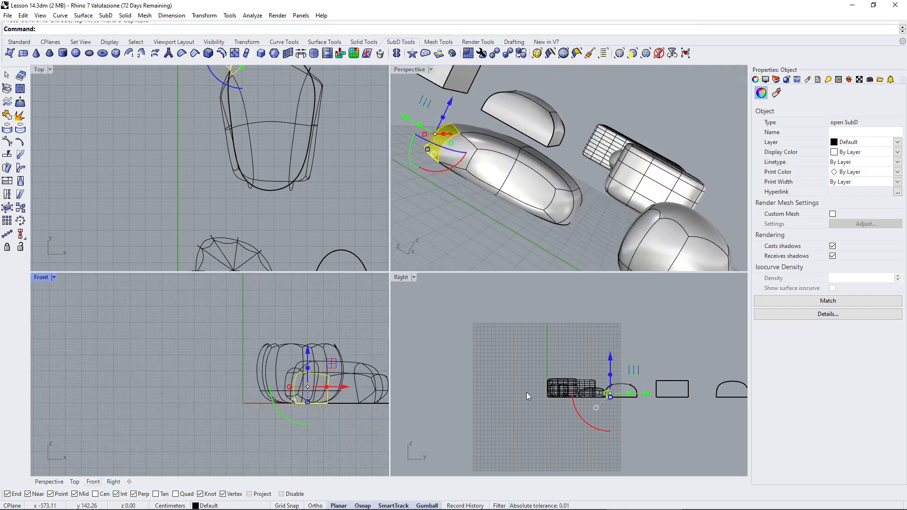
pyautogui.scroll(3, 622, 413)
pyautogui.scroll(4, 619, 430)
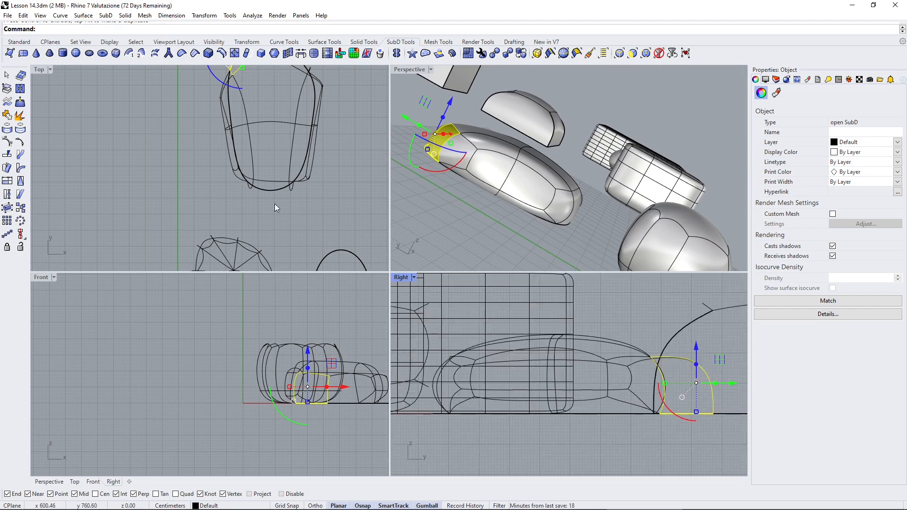
pyautogui.click(549, 172)
pyautogui.moveTo(551, 173); pyautogui.dragTo(569, 211, button='right')
pyautogui.click(605, 147)
pyautogui.keyDown('ctrl'); pyautogui.keyDown('shift'); pyautogui.click(544, 172); pyautogui.keyUp('shift'); pyautogui.keyUp('ctrl')
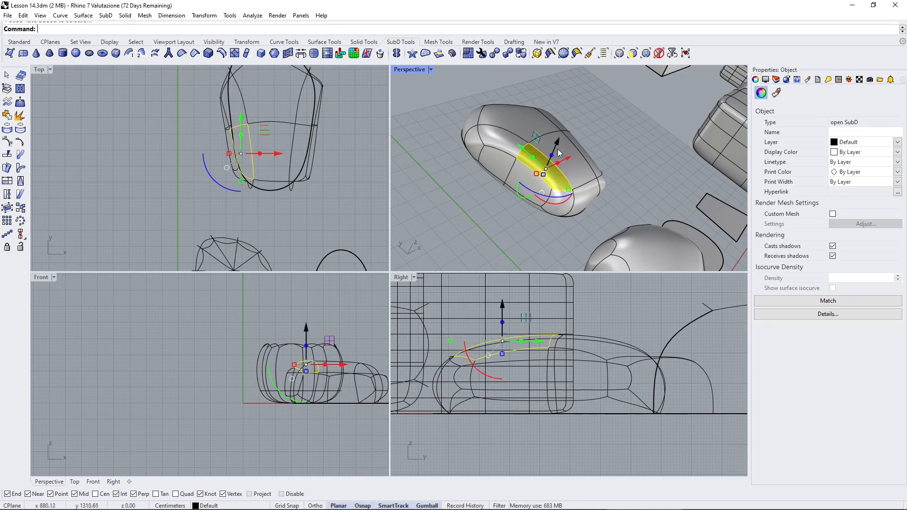
pyautogui.keyDown('ctrl'); pyautogui.keyDown('shift'); pyautogui.click(558, 149); pyautogui.keyUp('shift'); pyautogui.keyUp('ctrl')
pyautogui.moveTo(581, 158)
pyautogui.mouseDown(button='right')
pyautogui.moveTo(605, 136)
pyautogui.moveTo(586, 144)
pyautogui.mouseUp(button='right')
pyautogui.moveTo(584, 143); pyautogui.dragTo(589, 153)
pyautogui.click(606, 136)
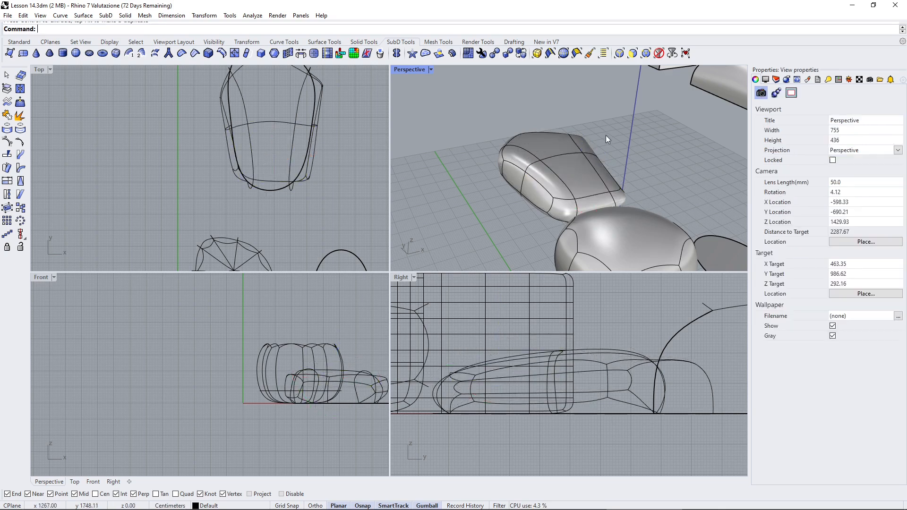
# Step: Raise the middle of the smooth body's top along Z in two moves to build a higher arch
pyautogui.click(572, 176)
pyautogui.press('Escape')
pyautogui.keyDown('ctrl'); pyautogui.keyDown('shift'); pyautogui.click(590, 161); pyautogui.keyUp('shift'); pyautogui.keyUp('ctrl')
pyautogui.moveTo(580, 146); pyautogui.dragTo(582, 137)
pyautogui.moveTo(572, 163); pyautogui.dragTo(514, 128, button='right')
pyautogui.click(562, 196)
pyautogui.click(542, 214)
pyautogui.keyDown('ctrl'); pyautogui.keyDown('shift'); pyautogui.click(509, 127); pyautogui.keyUp('shift'); pyautogui.keyUp('ctrl')
pyautogui.moveTo(504, 97); pyautogui.dragTo(502, 89)
pyautogui.click(515, 184)
pyautogui.moveTo(512, 192); pyautogui.dragTo(544, 147, button='right')
# Step: Duplicate the closed SubD box with the three-by-three top faces along +Y
pyautogui.click(466, 204)
pyautogui.moveTo(467, 205); pyautogui.dragTo(501, 156, button='right')
pyautogui.scroll(-10, 582, 215)
pyautogui.scroll(8, 520, 161)
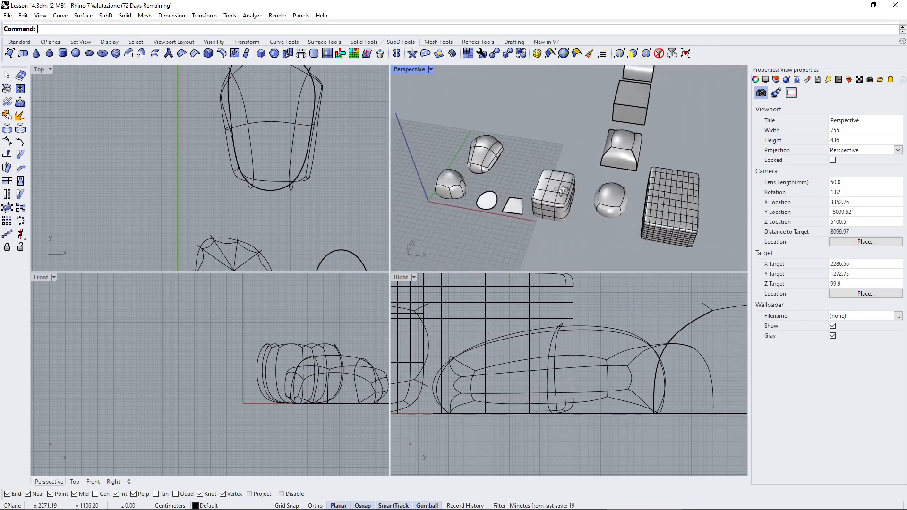
pyautogui.click(552, 208)
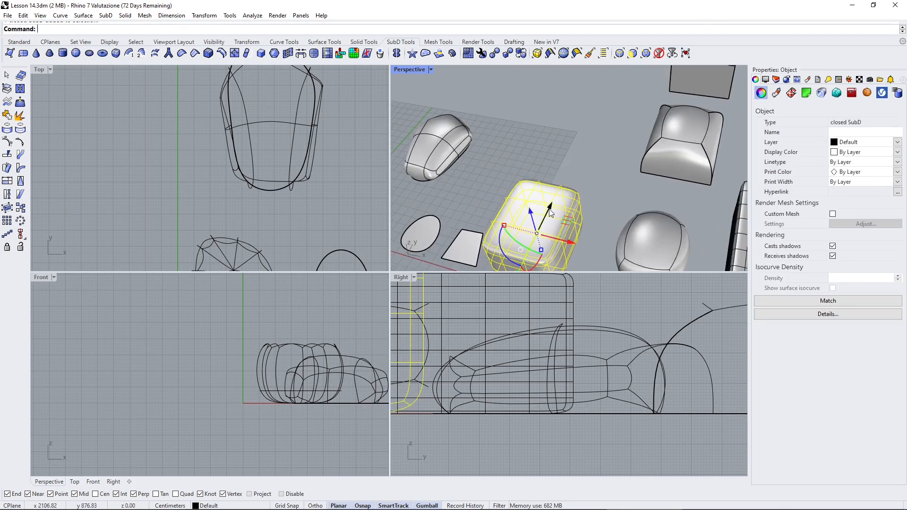
pyautogui.keyDown('alt'); pyautogui.moveTo(548, 213); pyautogui.dragTo(589, 130); pyautogui.keyUp('alt')
pyautogui.click(499, 166)
pyautogui.moveTo(499, 166); pyautogui.dragTo(520, 160, button='right')
# Step: Inset the nine top faces of the duplicated SubD box individually using Single mode
pyautogui.click(524, 183)
pyautogui.scroll(3, 522, 182)
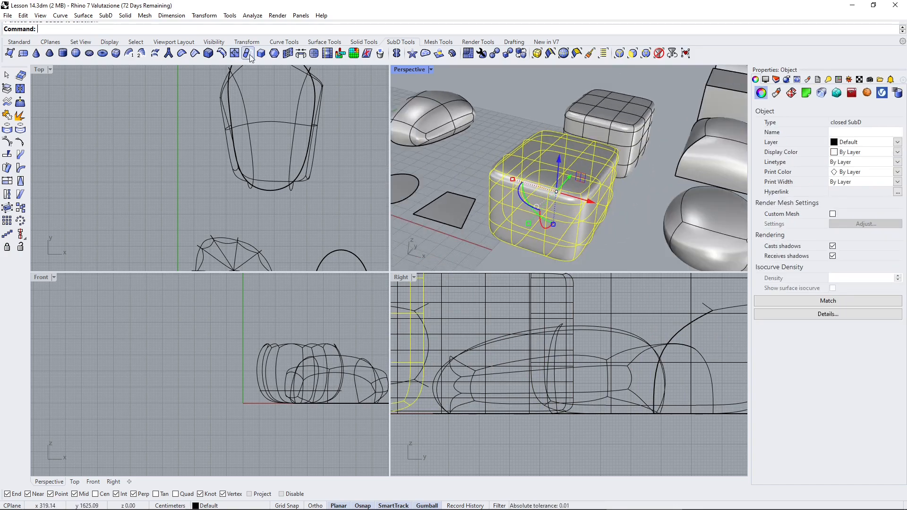
pyautogui.click(275, 53)
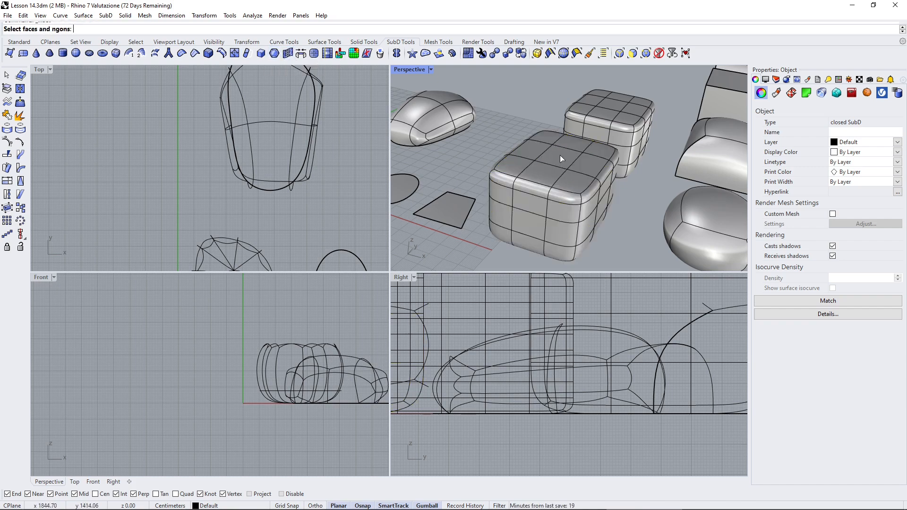
pyautogui.moveTo(559, 154); pyautogui.dragTo(563, 172, button='right')
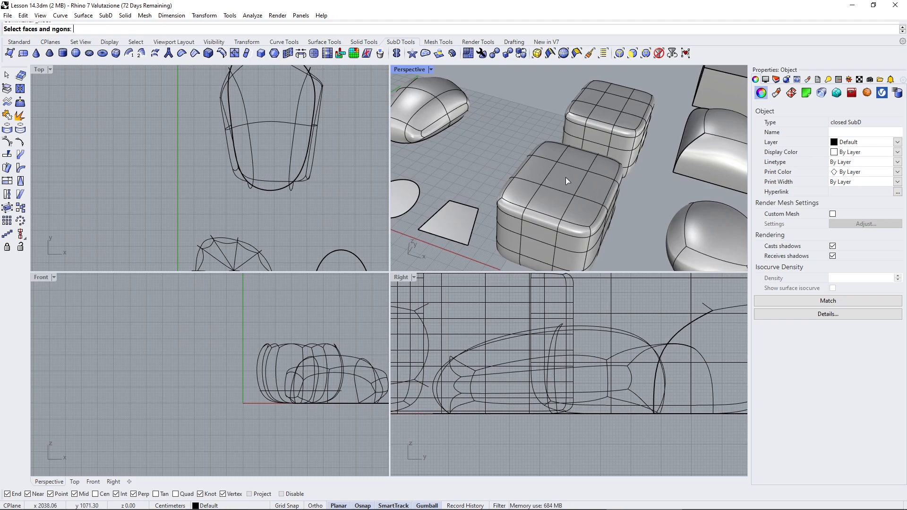
pyautogui.click(532, 191)
pyautogui.click(544, 204)
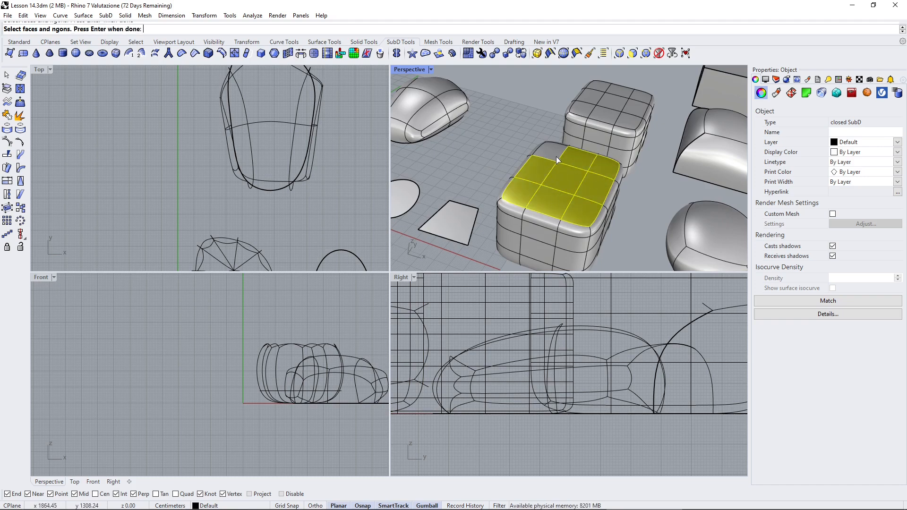
pyautogui.press('Return')
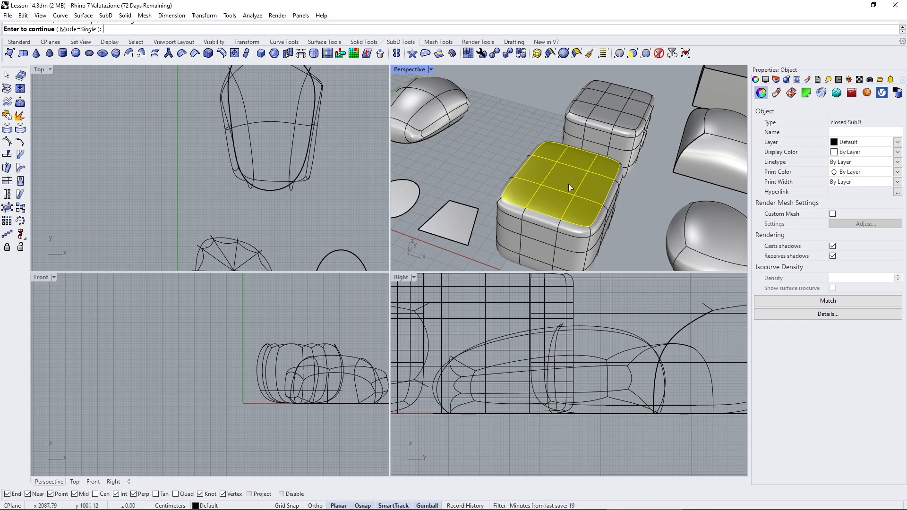
pyautogui.press('Return')
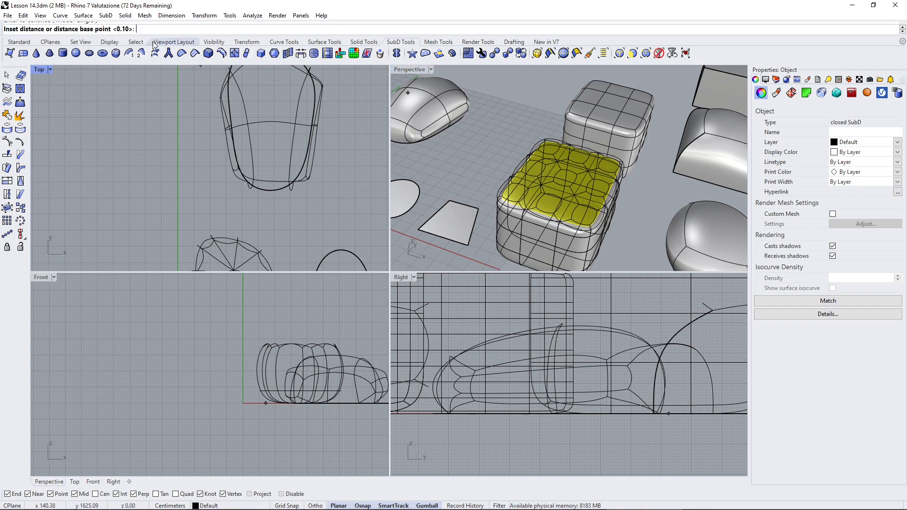
pyautogui.click(559, 152)
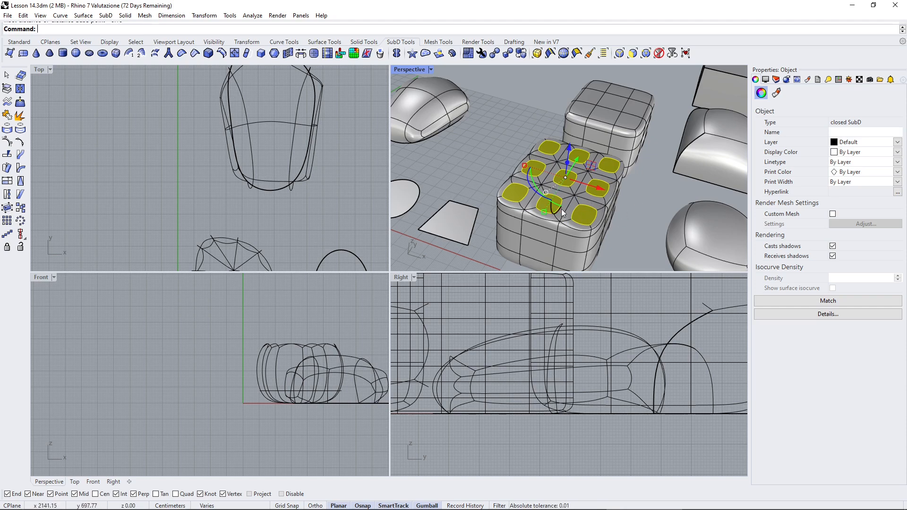
# Step: Raise the nine inset faces along Z into rounded columns, and extrude them back down along Z into the box
pyautogui.moveTo(571, 155)
pyautogui.mouseDown()
pyautogui.moveTo(558, 139)
pyautogui.moveTo(548, 89)
pyautogui.moveTo(561, 141)
pyautogui.mouseUp()
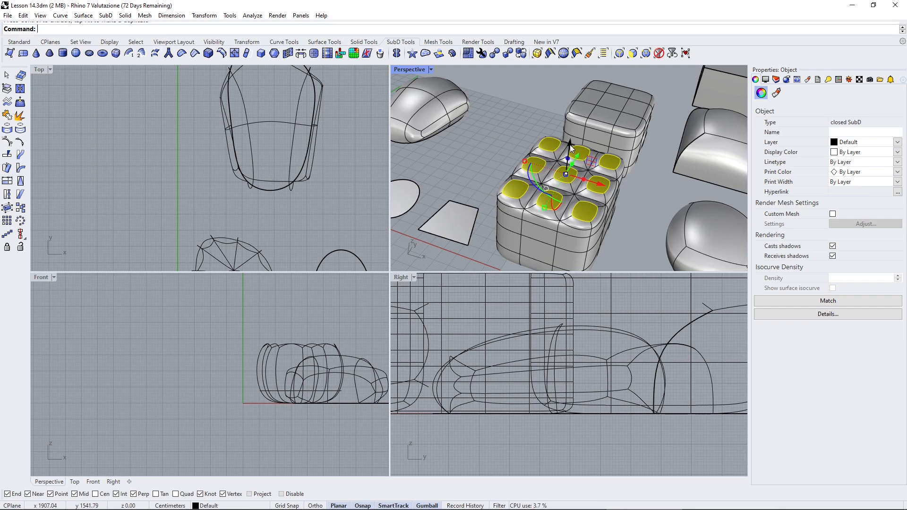
pyautogui.moveTo(571, 148)
pyautogui.mouseDown()
pyautogui.moveTo(568, 169)
pyautogui.moveTo(562, 145)
pyautogui.moveTo(568, 195)
pyautogui.moveTo(570, 134)
pyautogui.mouseUp()
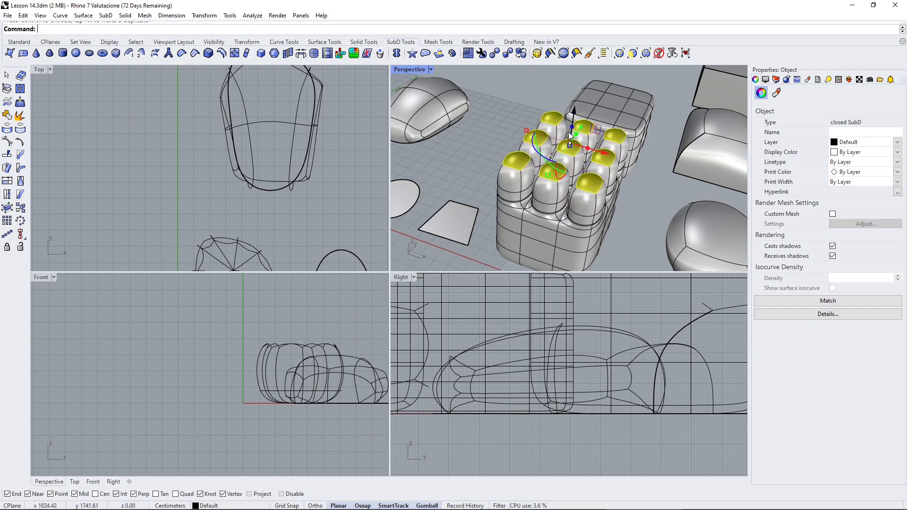
pyautogui.moveTo(580, 134); pyautogui.dragTo(561, 130, button='right')
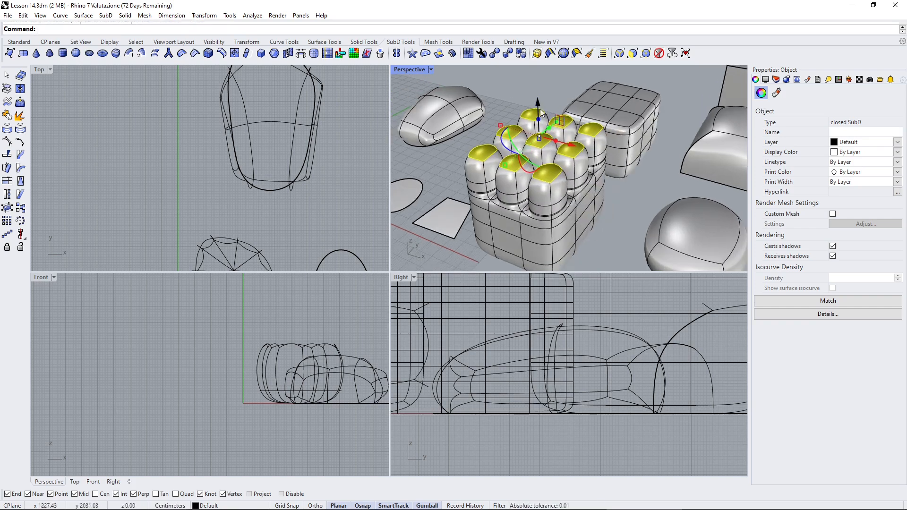
pyautogui.keyDown('ctrl'); pyautogui.moveTo(537, 100); pyautogui.dragTo(563, 212); pyautogui.keyUp('ctrl')
pyautogui.moveTo(500, 147); pyautogui.dragTo(528, 140, button='right')
# Step: Select the upper rim edges and vertices of the nine hollow columns in the Front view and lower them along Z deep into the box
pyautogui.scroll(-6, 222, 387)
pyautogui.scroll(-9, 155, 373)
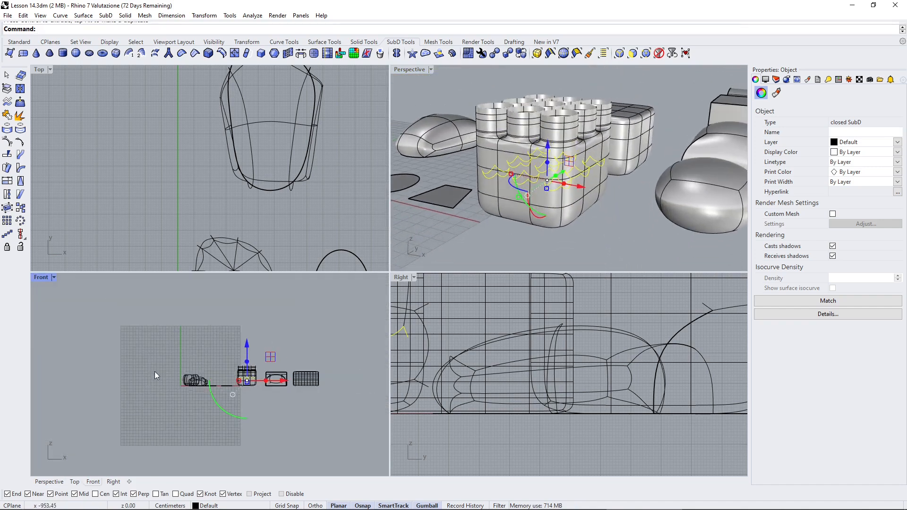
pyautogui.scroll(20, 248, 381)
pyautogui.scroll(-4, 175, 325)
pyautogui.moveTo(142, 293); pyautogui.dragTo(316, 325)
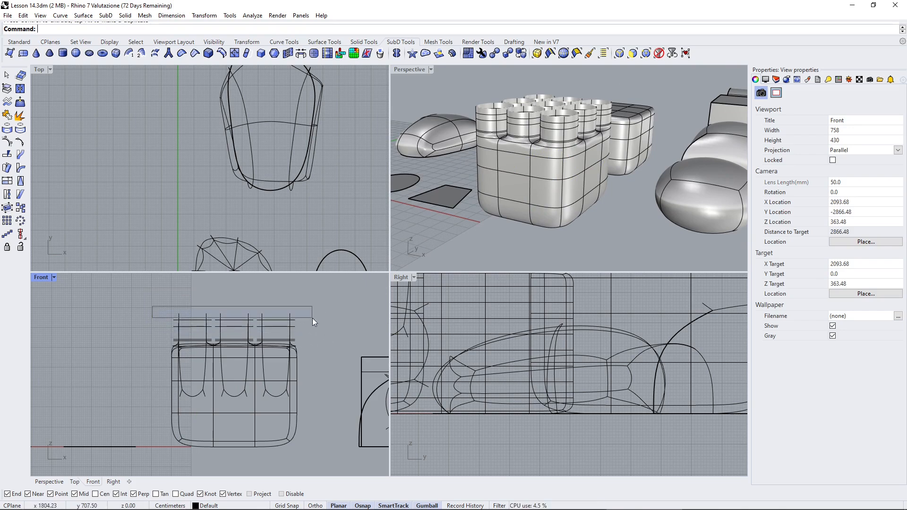
pyautogui.moveTo(313, 319); pyautogui.dragTo(316, 321)
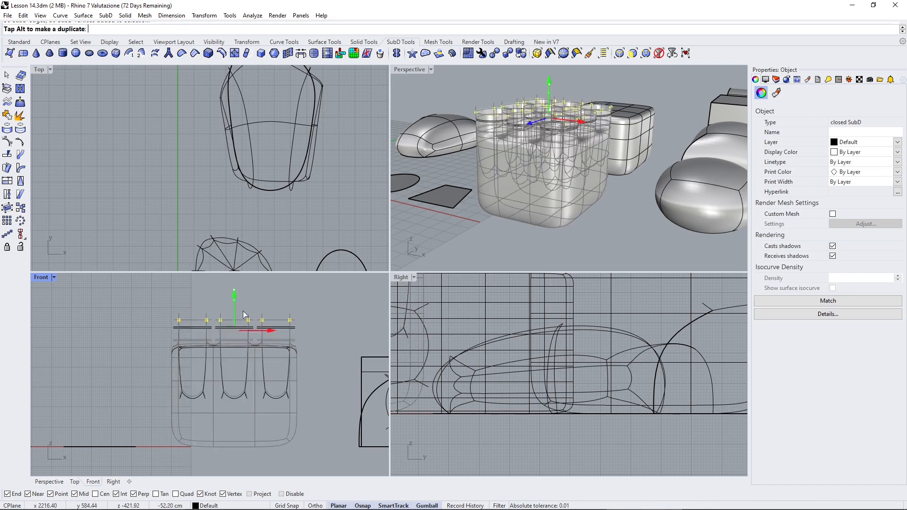
pyautogui.moveTo(244, 315); pyautogui.dragTo(259, 410)
pyautogui.moveTo(478, 184); pyautogui.dragTo(485, 211, button='right')
pyautogui.moveTo(515, 156); pyautogui.dragTo(513, 126, button='right')
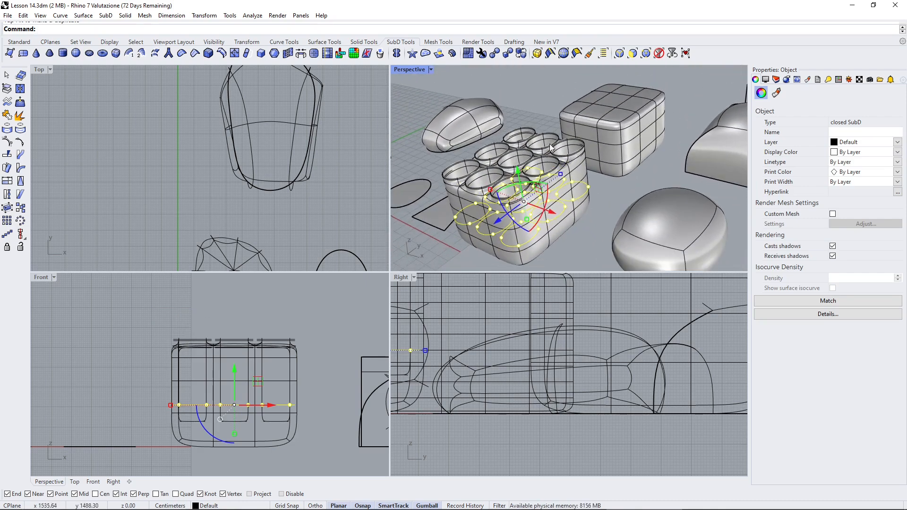
# Step: Undo the individual insets and extrusions on the front SubD box to restore its plain top faces
pyautogui.hotkey('ctrl', 'z')
pyautogui.hotkey('ctrl', 'z')
pyautogui.hotkey('ctrl', 'z')
pyautogui.hotkey('ctrl', 'z')
pyautogui.hotkey('ctrl', 'z')
pyautogui.hotkey('ctrl', 'z')
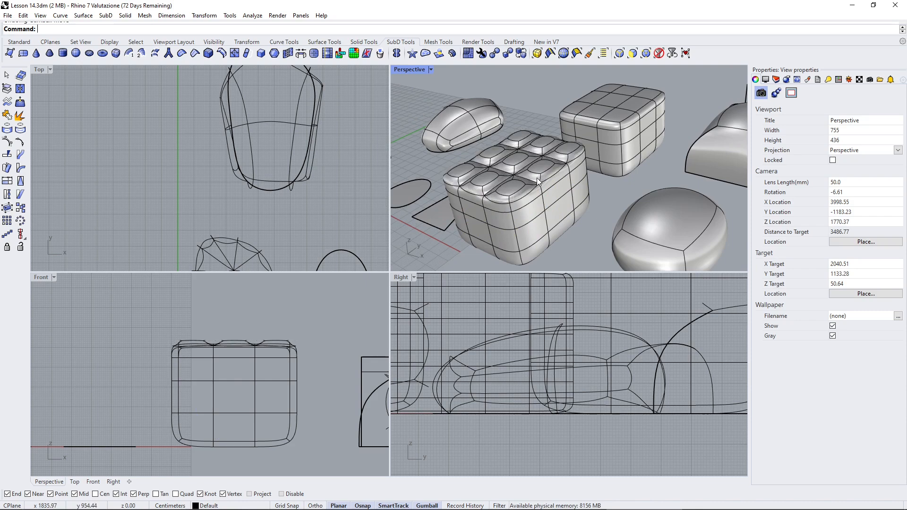
pyautogui.moveTo(526, 190)
pyautogui.mouseDown(button='right')
pyautogui.moveTo(566, 169)
pyautogui.moveTo(531, 183)
pyautogui.mouseUp(button='right')
pyautogui.keyDown('ctrl'); pyautogui.keyDown('shift'); pyautogui.click(528, 193); pyautogui.keyUp('shift'); pyautogui.keyUp('ctrl')
pyautogui.keyDown('ctrl'); pyautogui.keyDown('shift'); pyautogui.click(552, 207); pyautogui.keyUp('shift'); pyautogui.keyUp('ctrl')
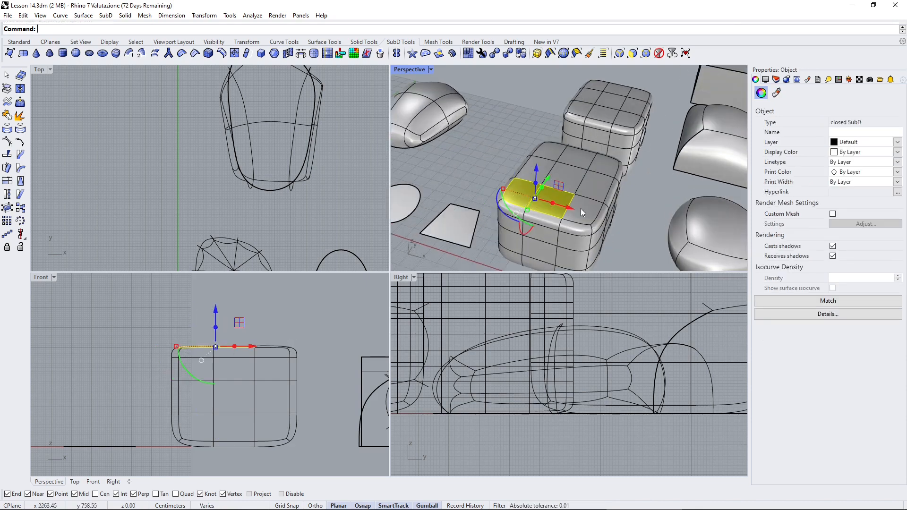
pyautogui.keyDown('ctrl'); pyautogui.keyDown('shift'); pyautogui.click(581, 208); pyautogui.keyUp('shift'); pyautogui.keyUp('ctrl')
pyautogui.keyDown('ctrl'); pyautogui.keyDown('shift'); pyautogui.click(594, 183); pyautogui.keyUp('shift'); pyautogui.keyUp('ctrl')
pyautogui.keyDown('ctrl'); pyautogui.keyDown('shift'); pyautogui.click(551, 153); pyautogui.keyUp('shift'); pyautogui.keyUp('ctrl')
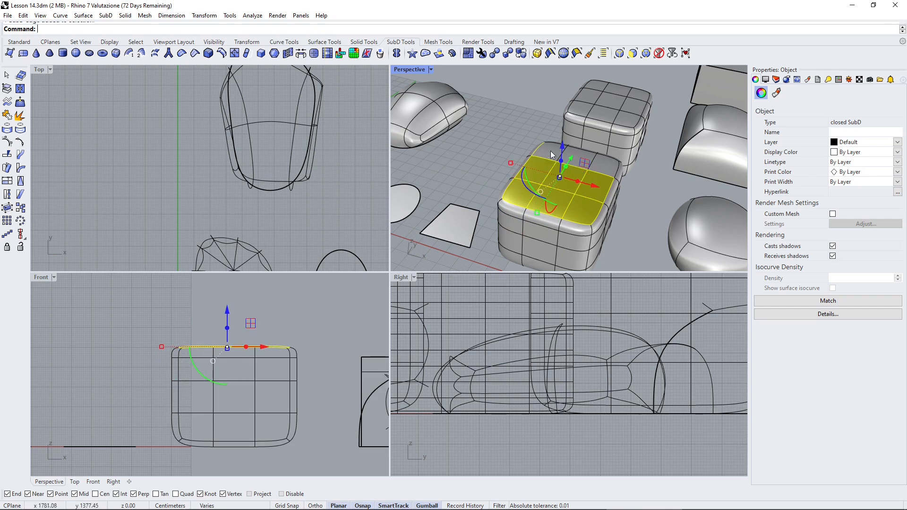
pyautogui.click(557, 174)
pyautogui.click(504, 152)
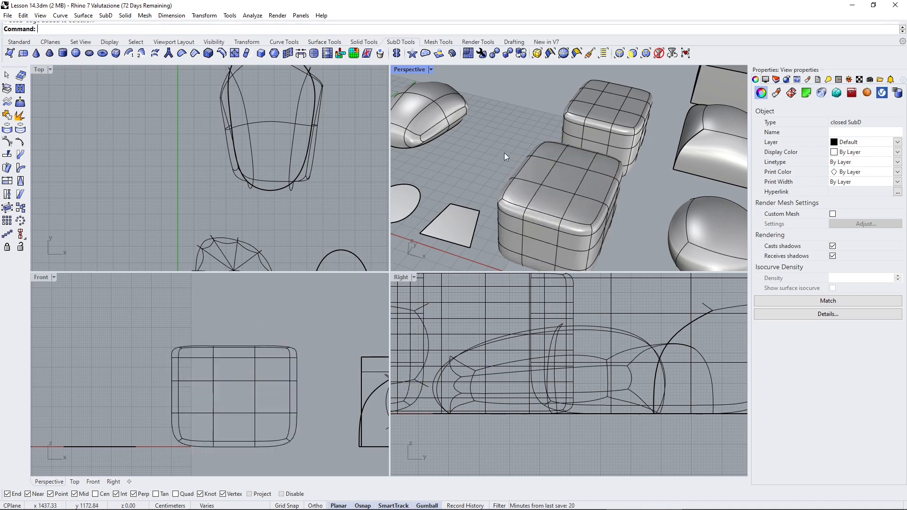
# Step: Select all nine top faces of the front SubD box
pyautogui.keyDown('ctrl'); pyautogui.keyDown('shift'); pyautogui.click(550, 155); pyautogui.keyUp('shift'); pyautogui.keyUp('ctrl')
pyautogui.keyDown('ctrl'); pyautogui.keyDown('shift'); pyautogui.click(538, 168); pyautogui.keyUp('shift'); pyautogui.keyUp('ctrl')
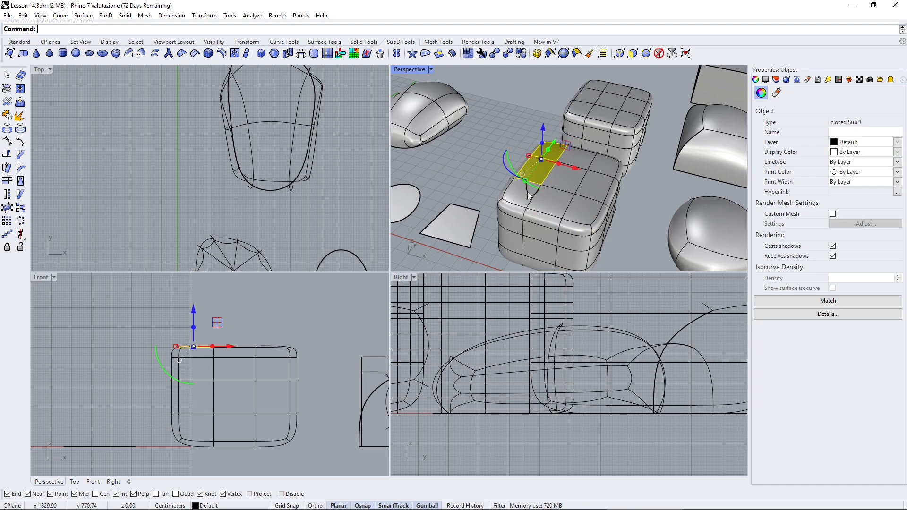
pyautogui.keyDown('ctrl'); pyautogui.keyDown('shift'); pyautogui.click(528, 186); pyautogui.keyUp('shift'); pyautogui.keyUp('ctrl')
pyautogui.keyDown('ctrl'); pyautogui.keyDown('shift'); pyautogui.click(551, 194); pyautogui.keyUp('shift'); pyautogui.keyUp('ctrl')
pyautogui.keyDown('ctrl'); pyautogui.keyDown('shift'); pyautogui.click(569, 173); pyautogui.keyUp('shift'); pyautogui.keyUp('ctrl')
pyautogui.keyDown('ctrl'); pyautogui.keyDown('shift'); pyautogui.click(575, 160); pyautogui.keyUp('shift'); pyautogui.keyUp('ctrl')
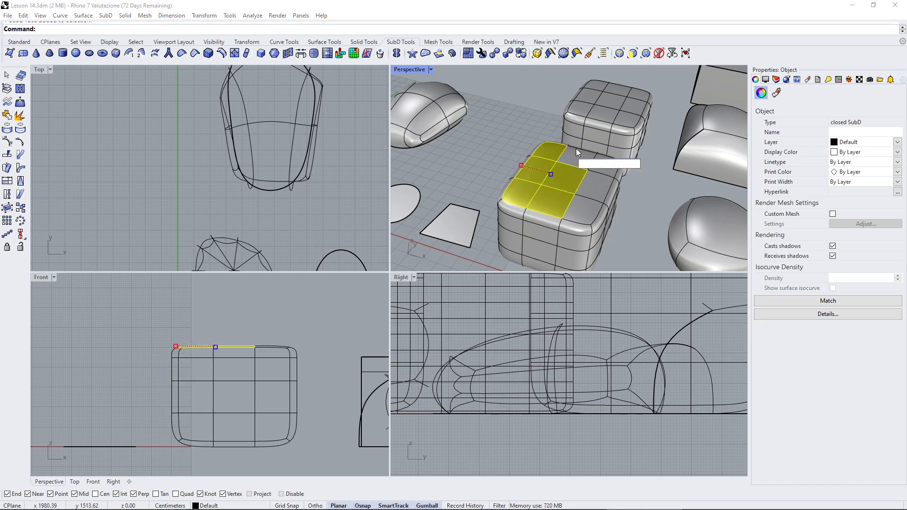
pyautogui.click(602, 162)
pyautogui.keyDown('ctrl'); pyautogui.keyDown('shift'); pyautogui.click(591, 152); pyautogui.keyUp('shift'); pyautogui.keyUp('ctrl')
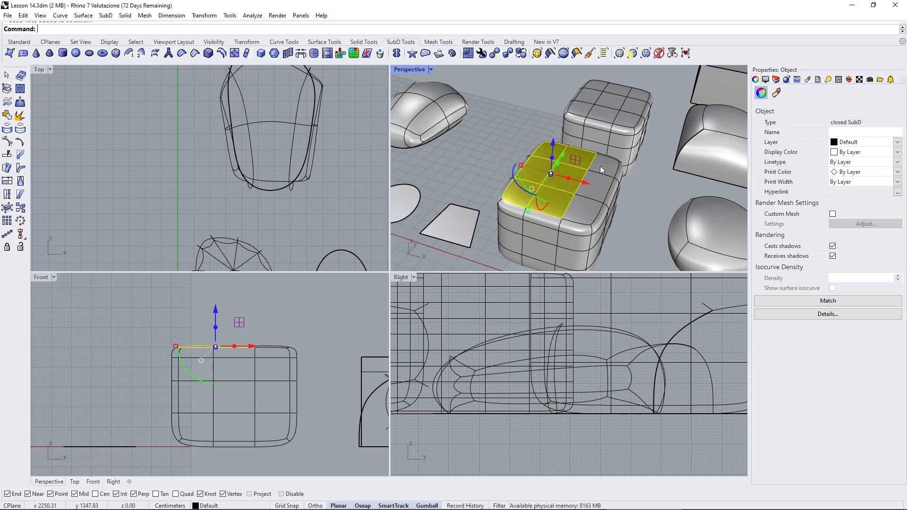
pyautogui.keyDown('ctrl'); pyautogui.keyDown('shift'); pyautogui.click(600, 166); pyautogui.keyUp('shift'); pyautogui.keyUp('ctrl')
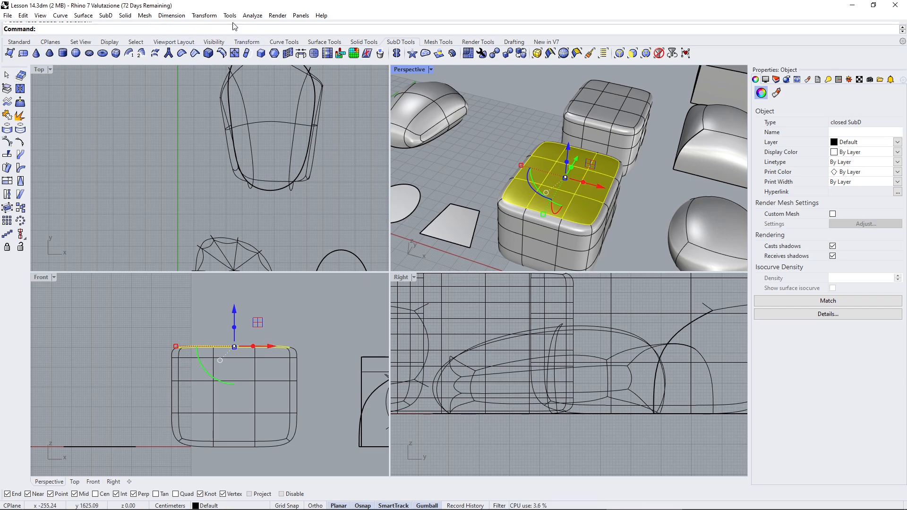
# Step: Inset the nine selected top faces together in Group mode with a distance of 1
pyautogui.click(276, 54)
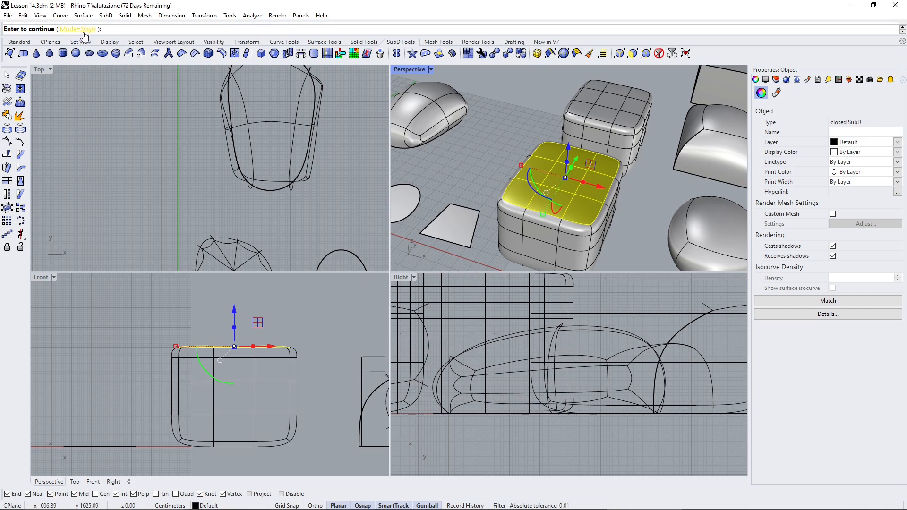
pyautogui.press('Return')
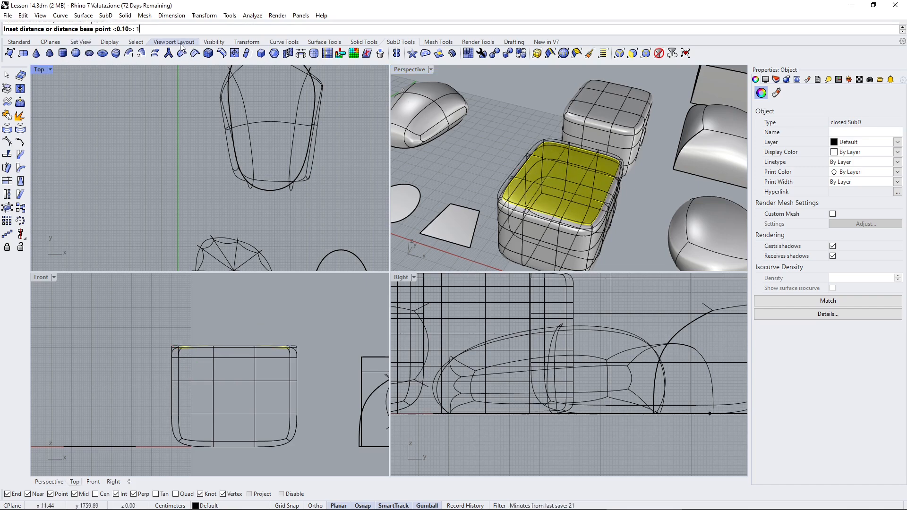
pyautogui.press('Return')
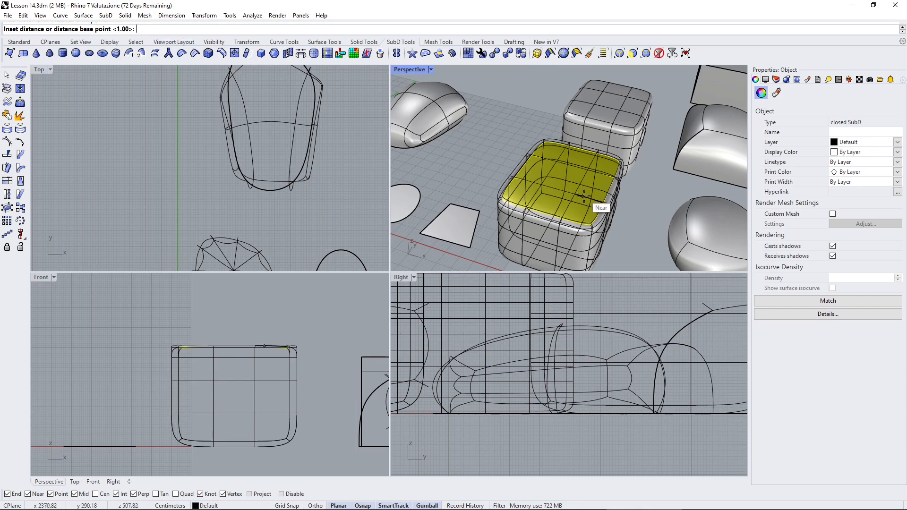
pyautogui.press('Return')
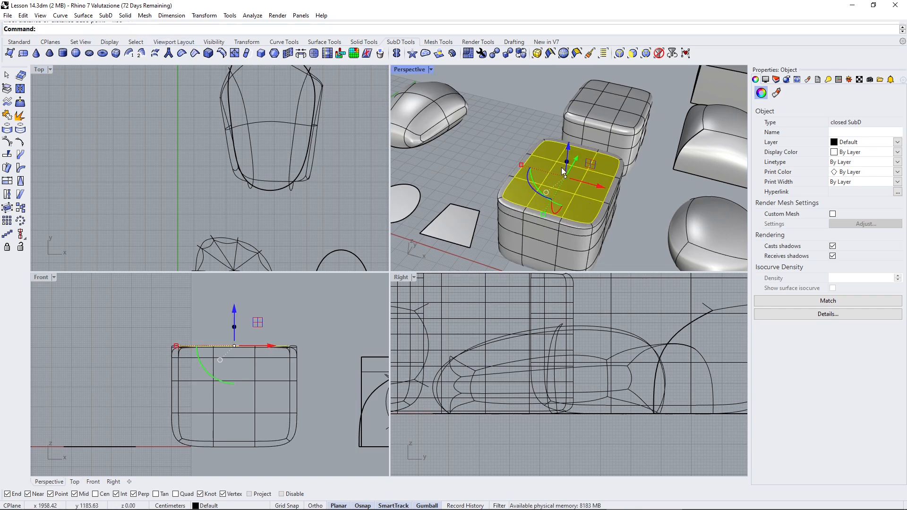
# Step: Show the SubD objects in flat display and scale the inset top faces slightly inward in both horizontal directions
pyautogui.click(521, 53)
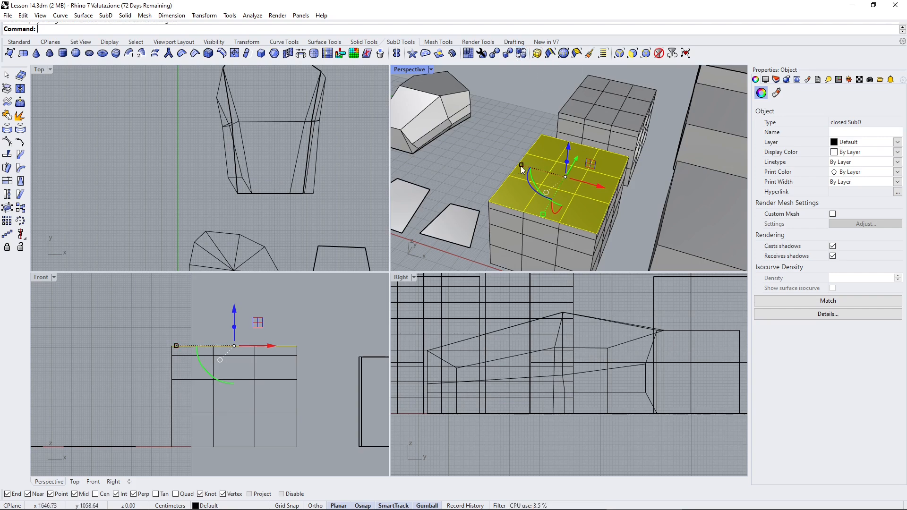
pyautogui.moveTo(521, 166); pyautogui.dragTo(526, 171)
pyautogui.moveTo(541, 216); pyautogui.dragTo(547, 211)
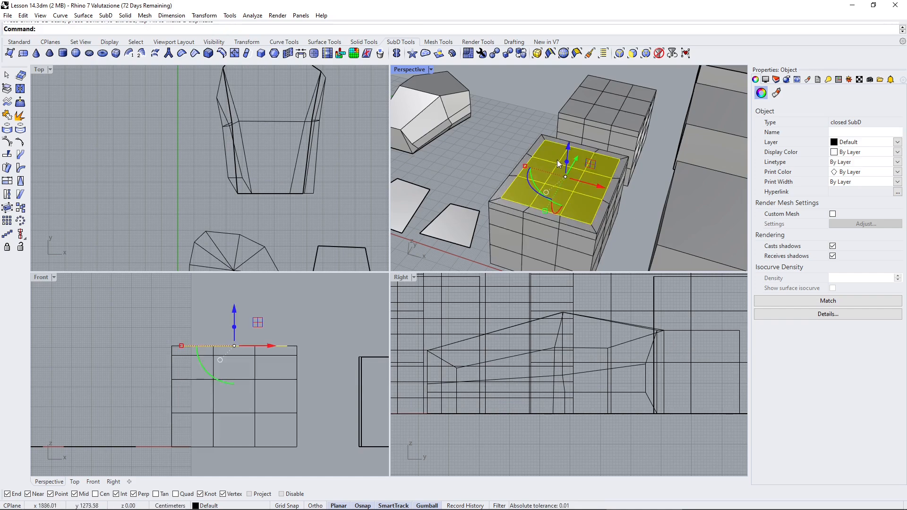
# Step: Extrude the inset faces down to just above the box's base to hollow it, and restore the smooth SubD display
pyautogui.press('ctrl')
pyautogui.moveTo(568, 149); pyautogui.dragTo(566, 209)
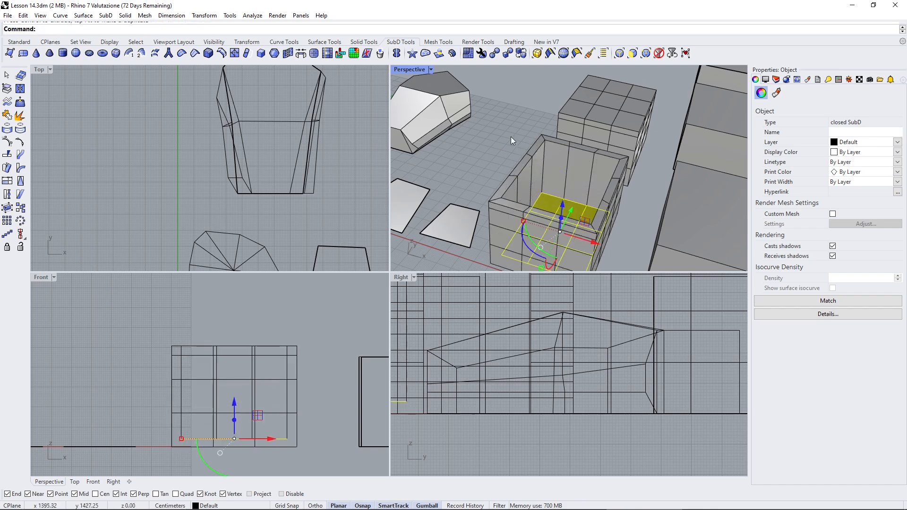
pyautogui.moveTo(511, 137); pyautogui.dragTo(537, 161, button='right')
pyautogui.click(515, 124)
pyautogui.click(521, 53)
pyautogui.scroll(-4, 530, 151)
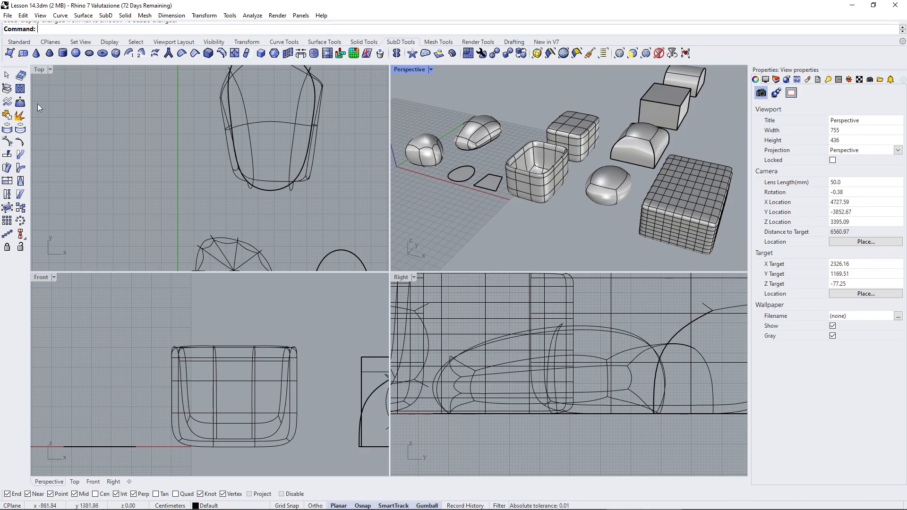
# Step: Create a horizontal SubD cylinder beside the open box, drawing its circle in the Front view with the radius reaching the ground line
pyautogui.moveTo(403, 142); pyautogui.dragTo(577, 162, button='right')
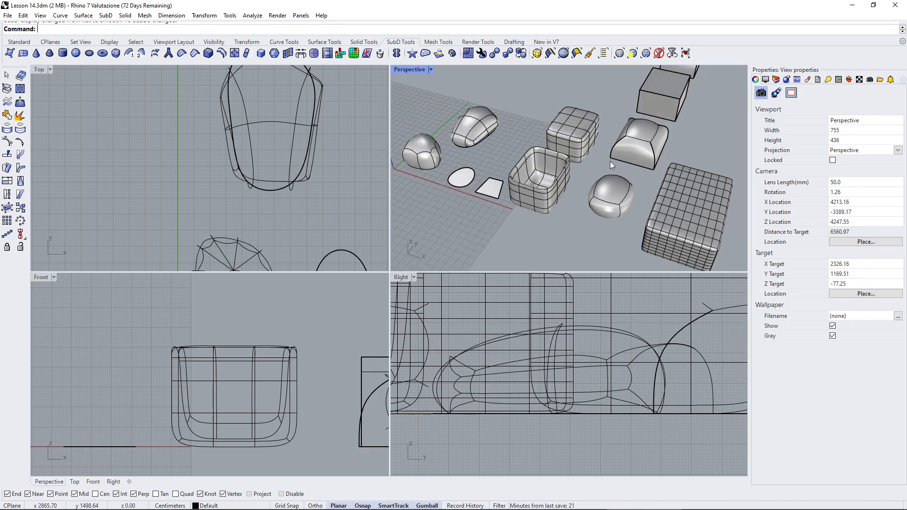
pyautogui.moveTo(497, 216); pyautogui.dragTo(465, 207, button='right')
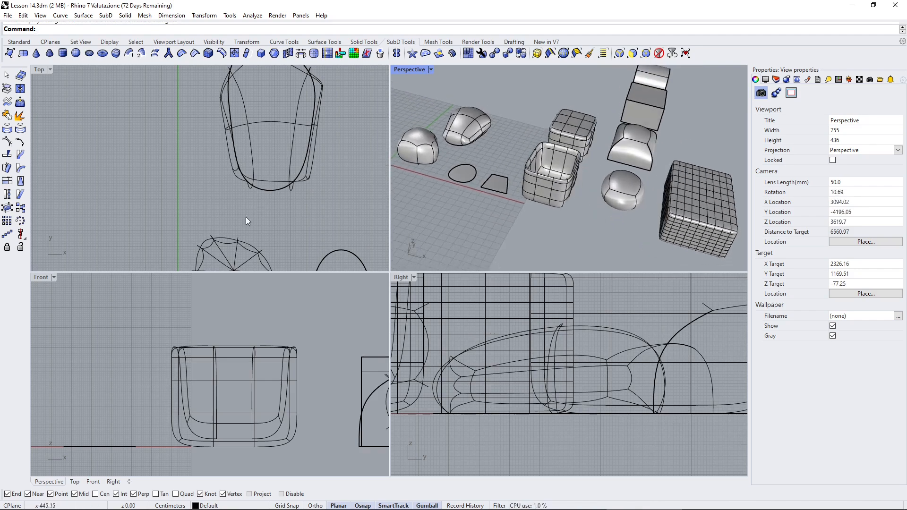
pyautogui.scroll(-14, 189, 364)
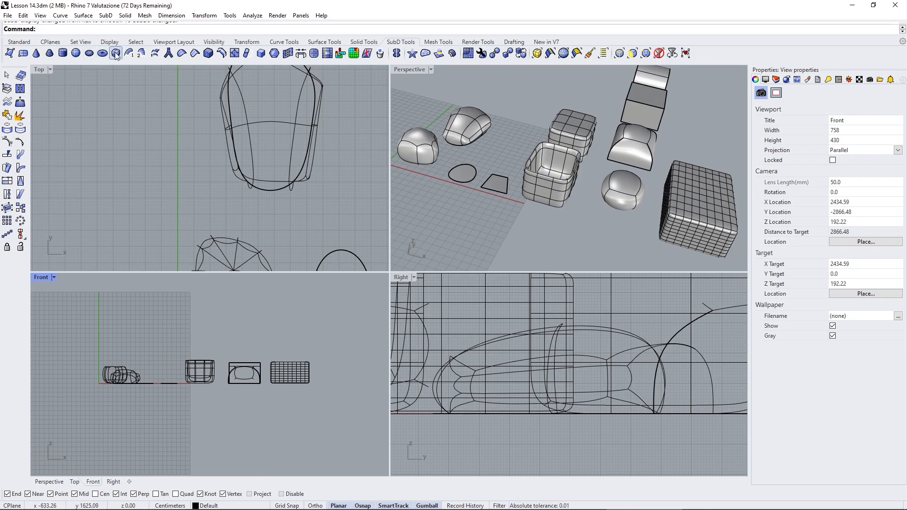
pyautogui.click(63, 54)
pyautogui.scroll(3, 147, 375)
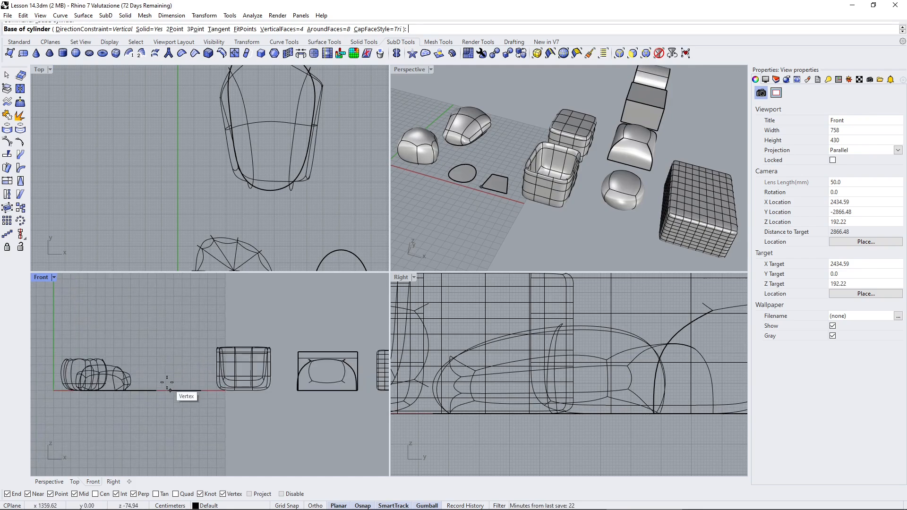
pyautogui.click(171, 367)
pyautogui.click(170, 391)
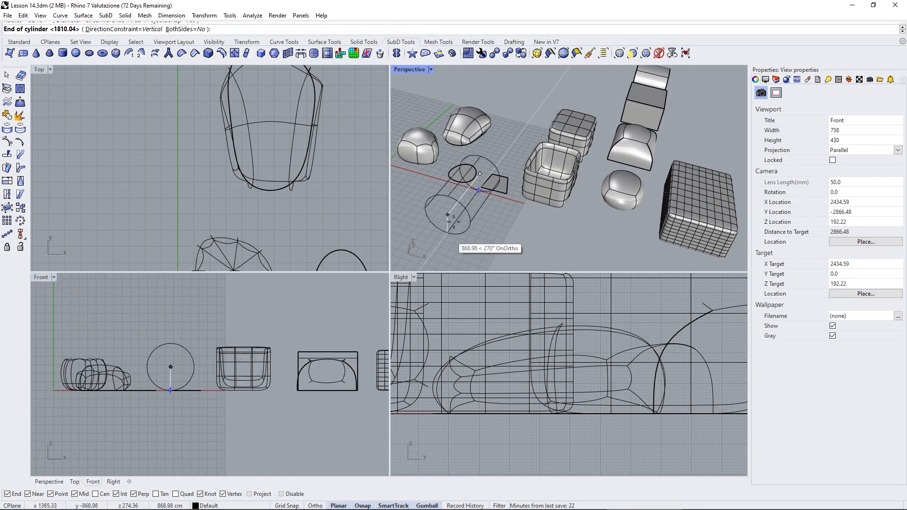
pyautogui.click(484, 206)
# Step: Shorten the cylinder along its axis into a wheel-like disc and move it back along Y, clear of the other objects
pyautogui.scroll(5, 484, 205)
pyautogui.click(486, 200)
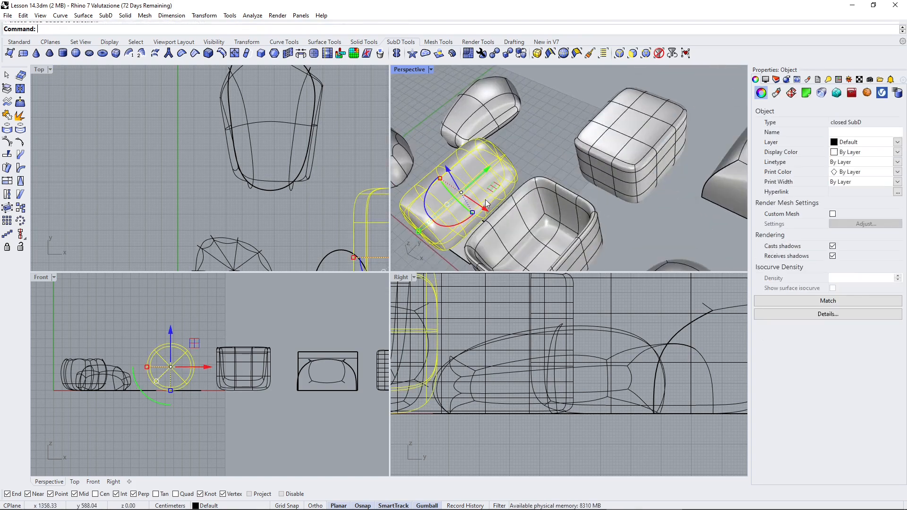
pyautogui.moveTo(419, 236); pyautogui.dragTo(470, 215)
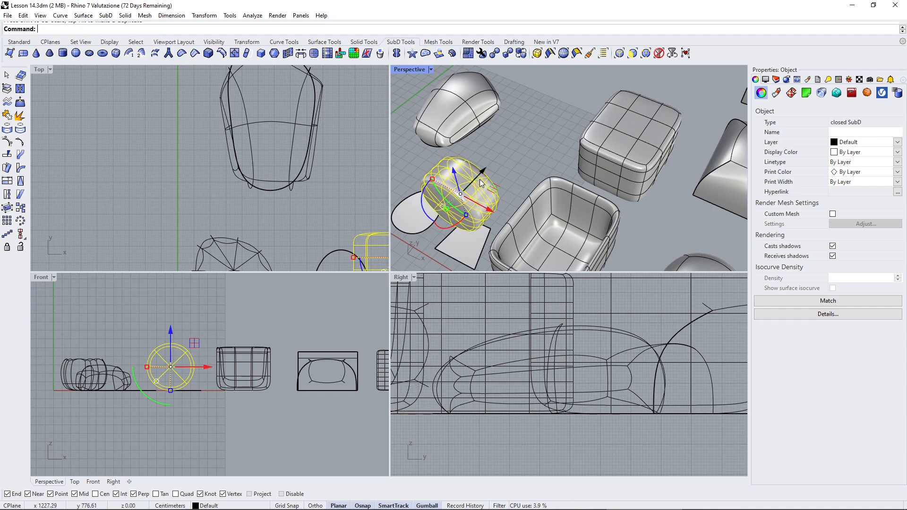
pyautogui.moveTo(478, 177); pyautogui.dragTo(584, 92)
pyautogui.scroll(-4, 570, 107)
pyautogui.scroll(4, 554, 92)
pyautogui.click(548, 165)
pyautogui.scroll(4, 548, 166)
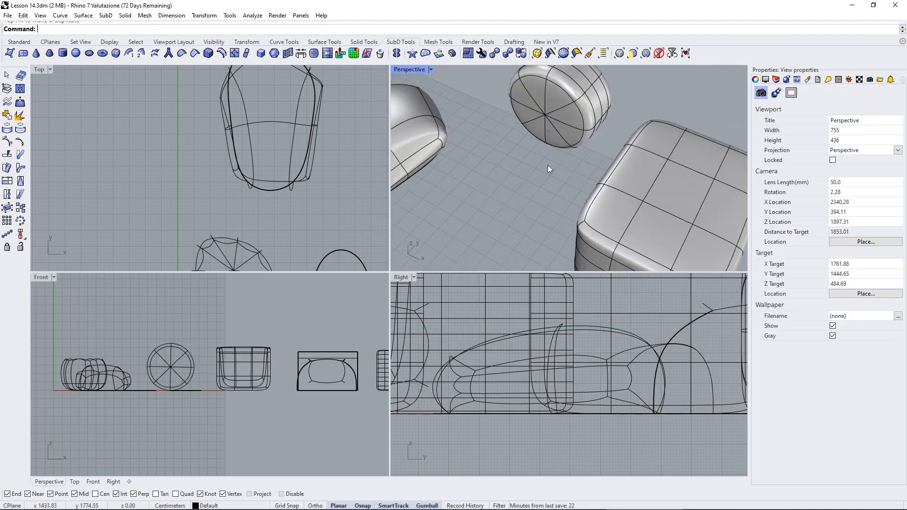
pyautogui.moveTo(549, 167); pyautogui.dragTo(552, 165, button='right')
# Step: Inset all the front cap faces of the cylinder together in Group mode with a distance of 1
pyautogui.click(530, 132)
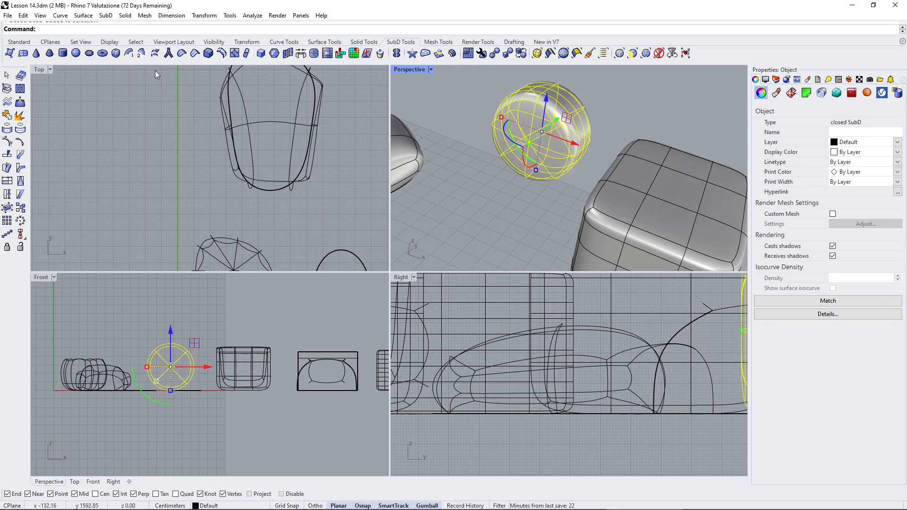
pyautogui.click(274, 53)
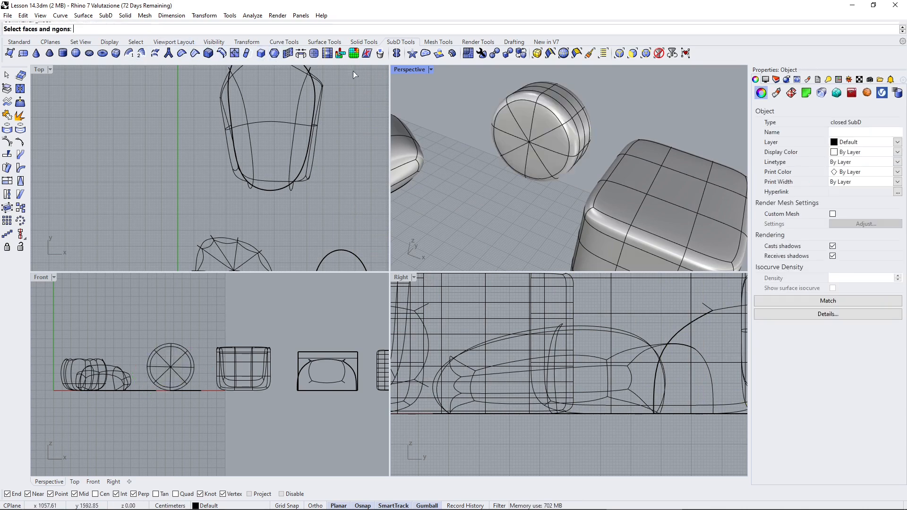
pyautogui.click(545, 123)
pyautogui.click(541, 166)
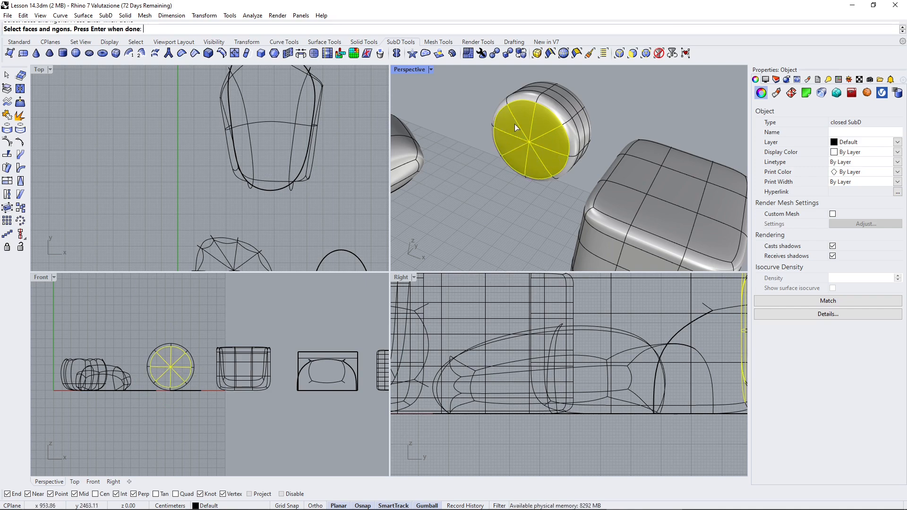
pyautogui.press('Return')
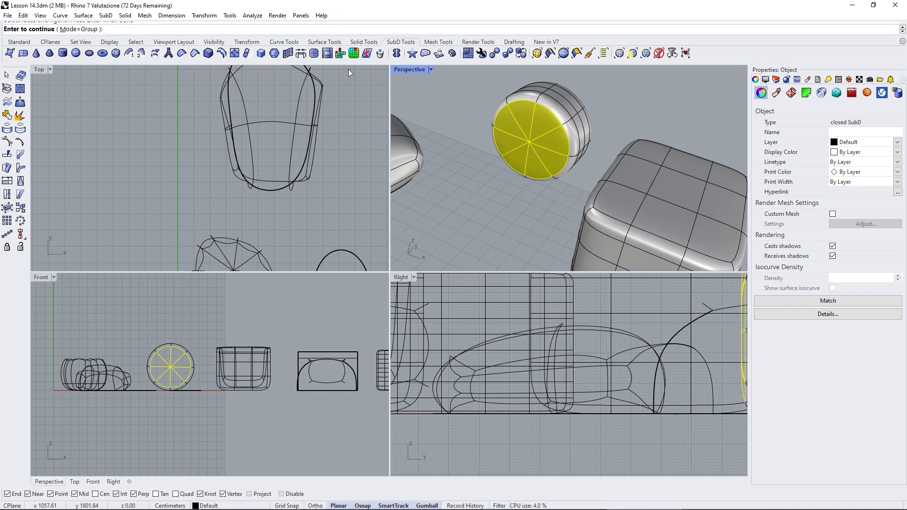
pyautogui.press('Return')
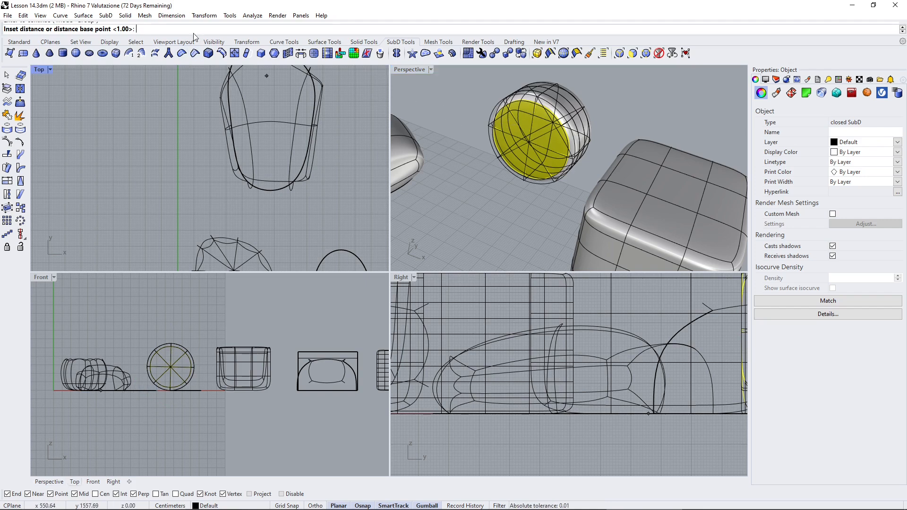
pyautogui.press('Return')
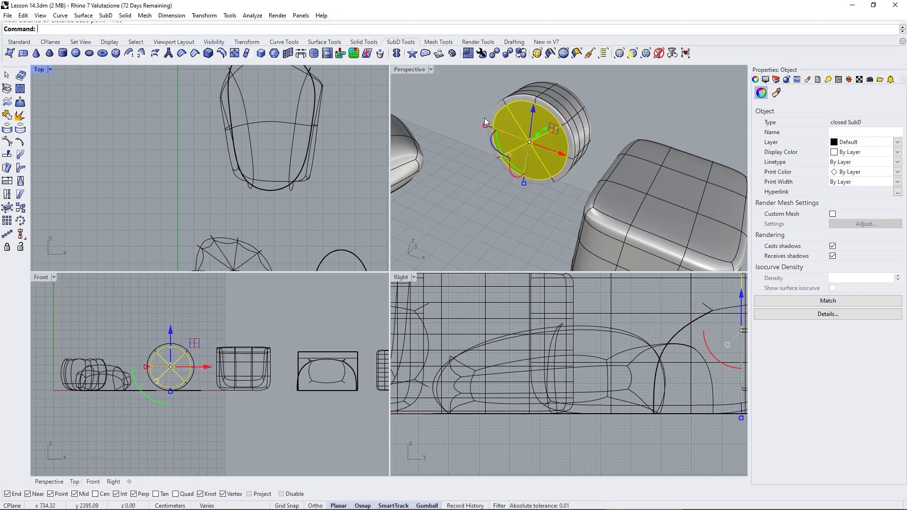
# Step: Scale the inset cap faces uniformly inward to form a smaller concentric circle, and clear the selection
pyautogui.keyDown('shift'); pyautogui.moveTo(487, 124); pyautogui.dragTo(505, 155); pyautogui.keyUp('shift')
pyautogui.scroll(-2, 570, 105)
pyautogui.press('Escape')
# Step: Mirror a copy of the cylinder in the Top view across a line parallel to the X axis, between it and the flat shapes
pyautogui.click(581, 134)
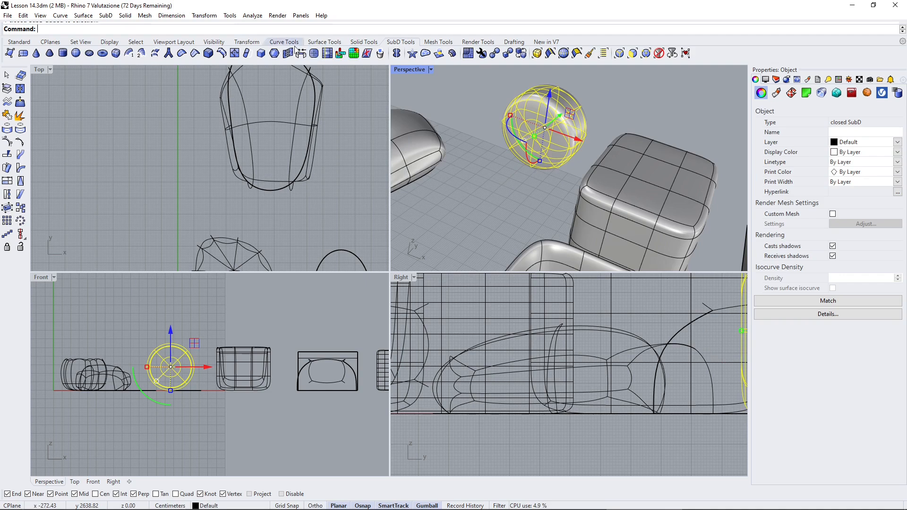
pyautogui.click(247, 42)
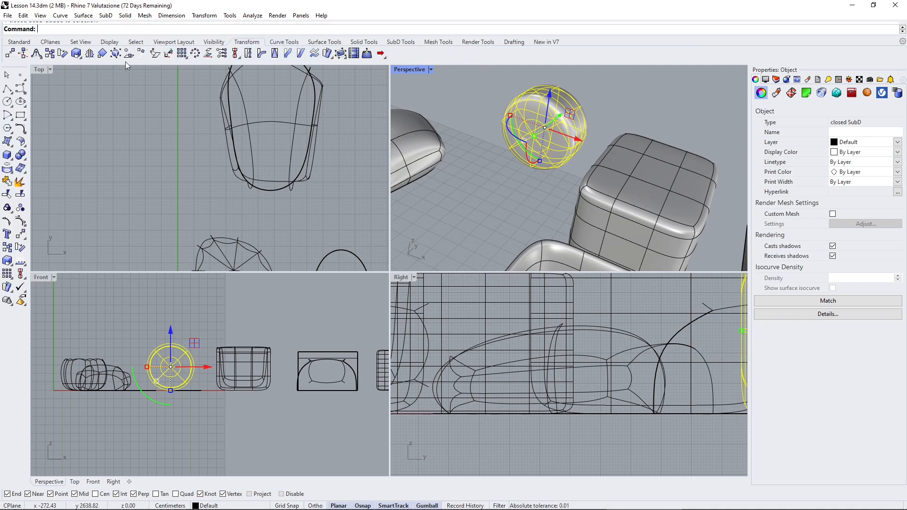
pyautogui.click(89, 55)
pyautogui.scroll(-10, 159, 139)
pyautogui.scroll(6, 229, 130)
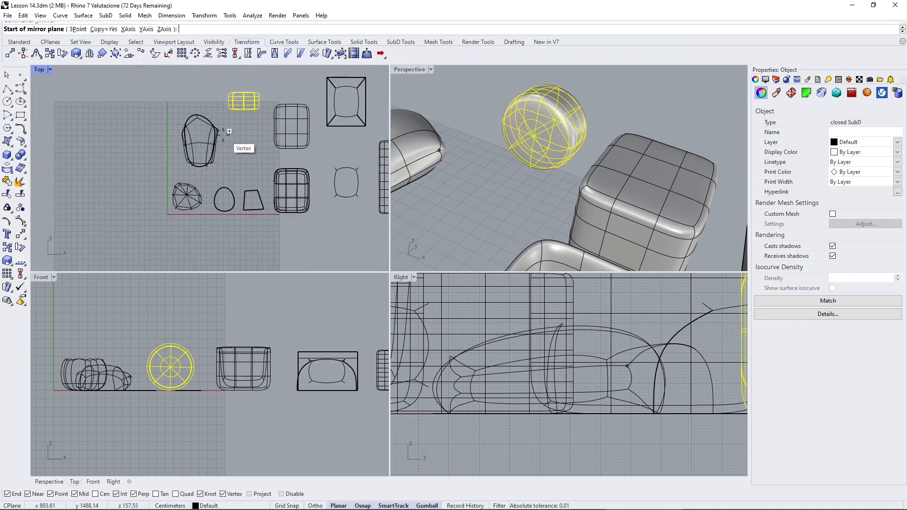
pyautogui.click(234, 120)
pyautogui.press('shift')
pyautogui.click(296, 120)
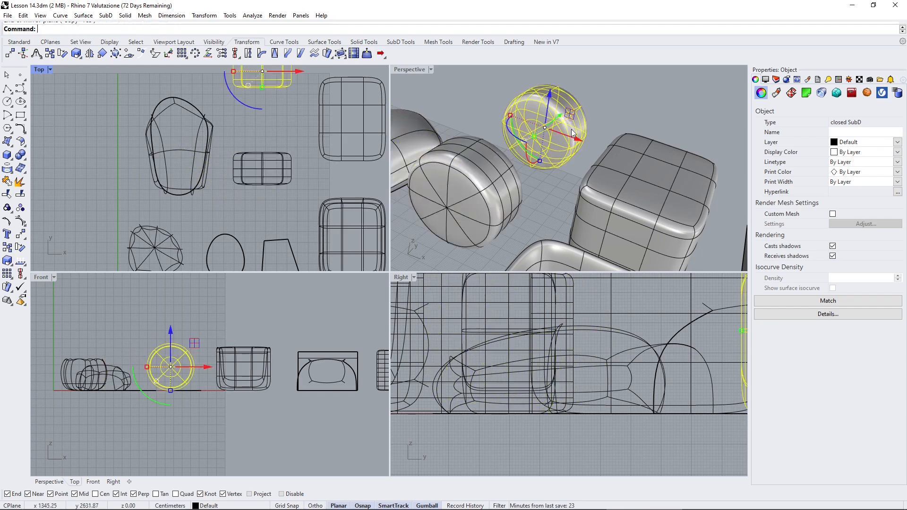
pyautogui.click(614, 113)
pyautogui.moveTo(615, 114); pyautogui.dragTo(472, 126, button='right')
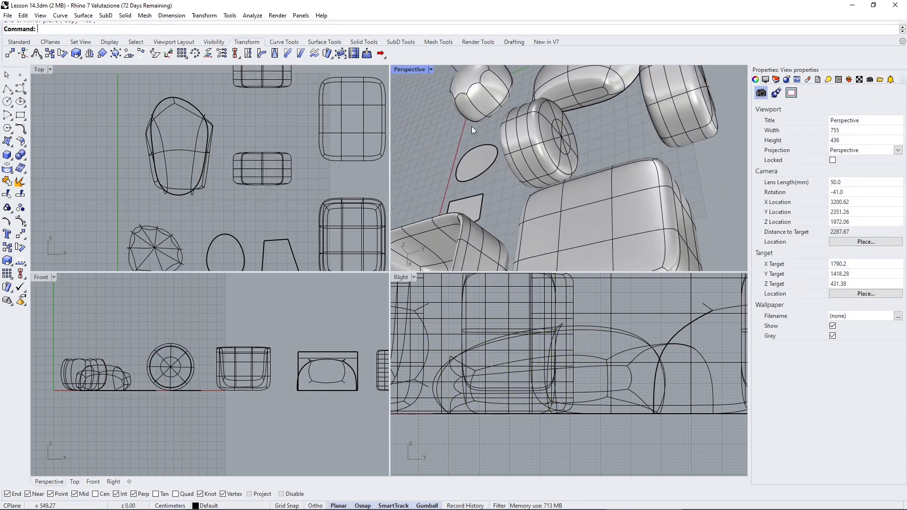
# Step: Start a SubD Bridge and select all the faces in the inner circle of the first wheel's cap as the first set
pyautogui.scroll(5, 575, 143)
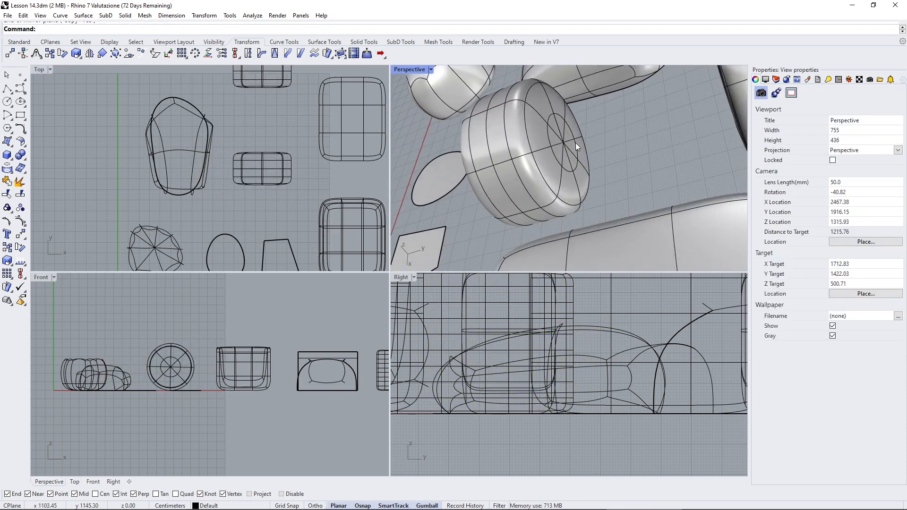
pyautogui.click(393, 43)
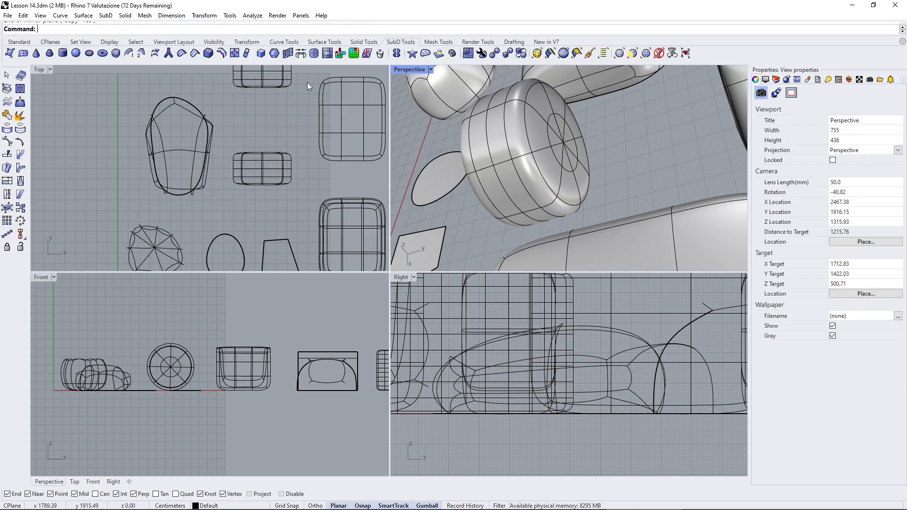
pyautogui.click(305, 55)
pyautogui.scroll(-3, 478, 156)
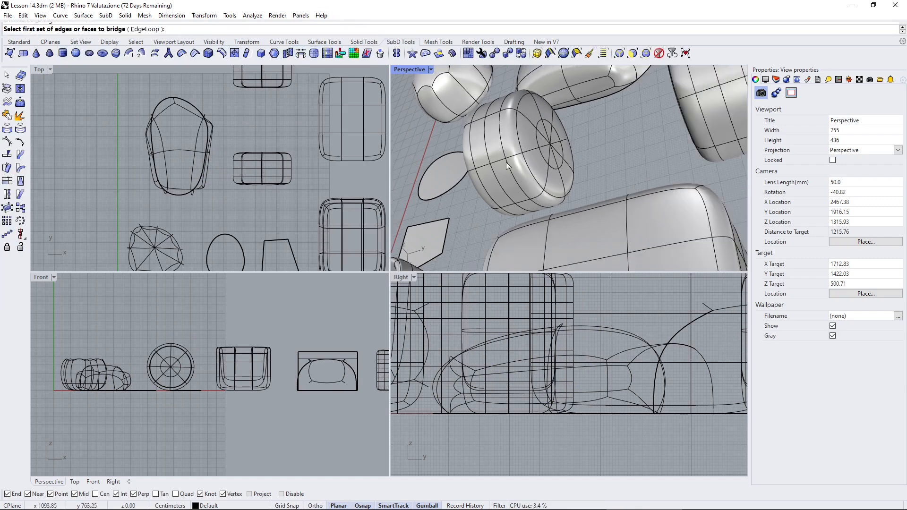
pyautogui.scroll(4, 605, 147)
pyautogui.moveTo(605, 150); pyautogui.dragTo(528, 157, button='right')
pyautogui.click(508, 150)
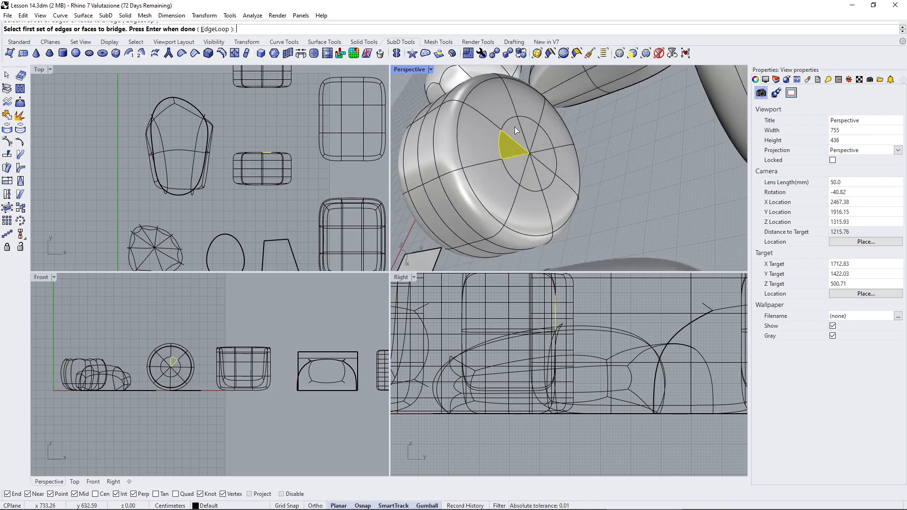
pyautogui.click(550, 156)
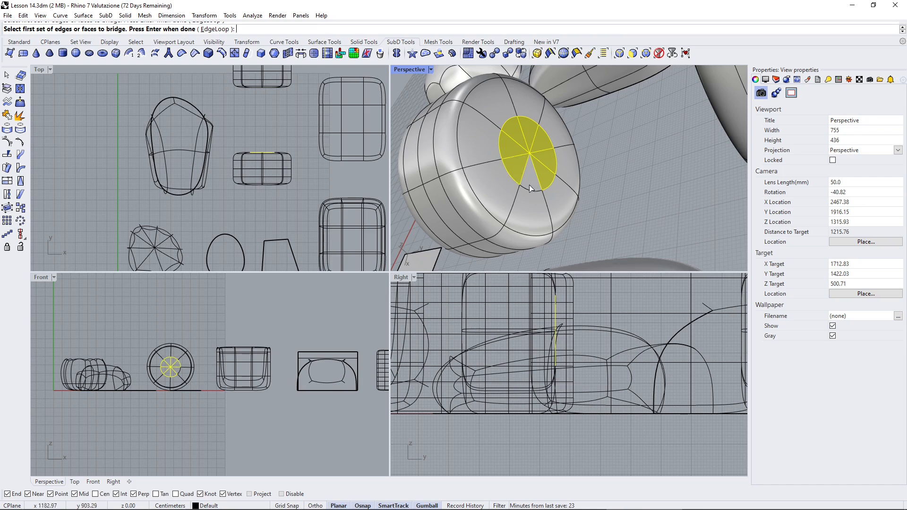
pyautogui.press('Return')
# Step: Select all the inner circle faces on the mirrored wheel's facing cap as the second set to bridge
pyautogui.moveTo(529, 177); pyautogui.dragTo(591, 107, button='right')
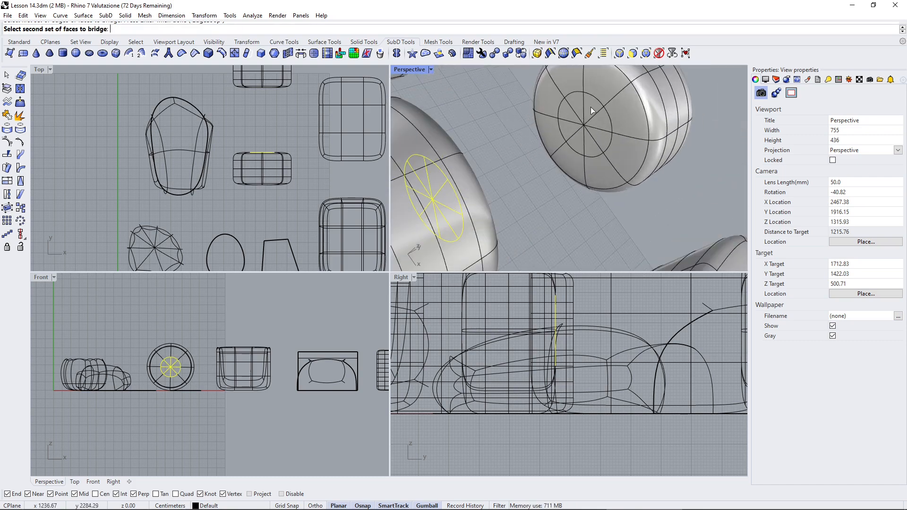
pyautogui.click(591, 106)
pyautogui.click(606, 134)
pyautogui.click(594, 150)
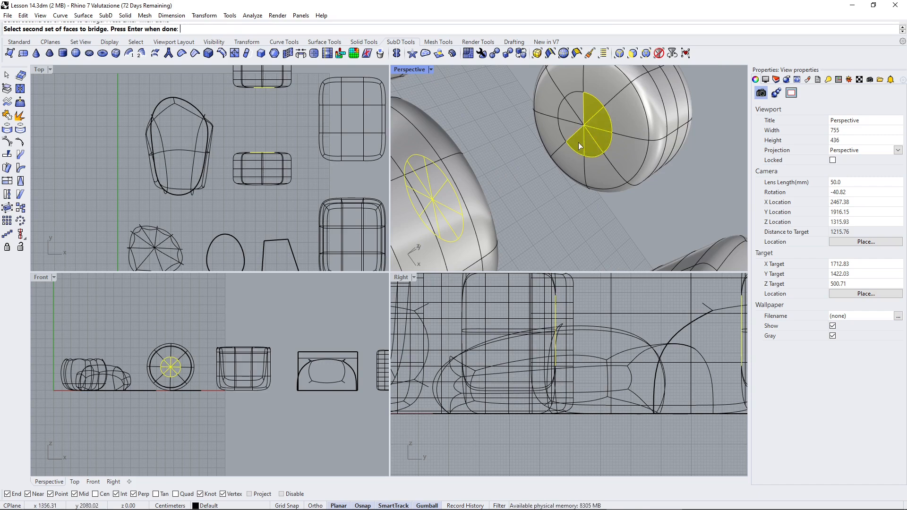
pyautogui.click(577, 108)
pyautogui.press('Return')
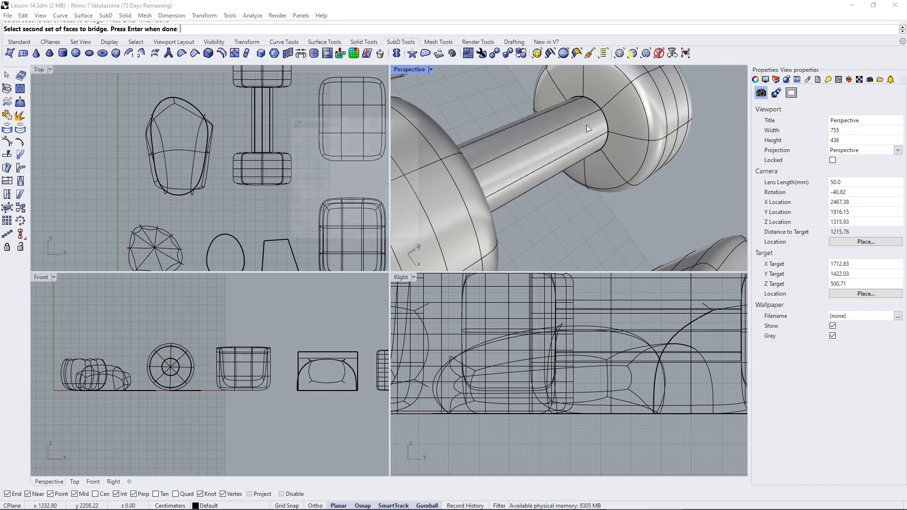
# Step: Try toggling the bridge's Crease and Join options, leaving Join on and Crease off
pyautogui.scroll(-8, 584, 165)
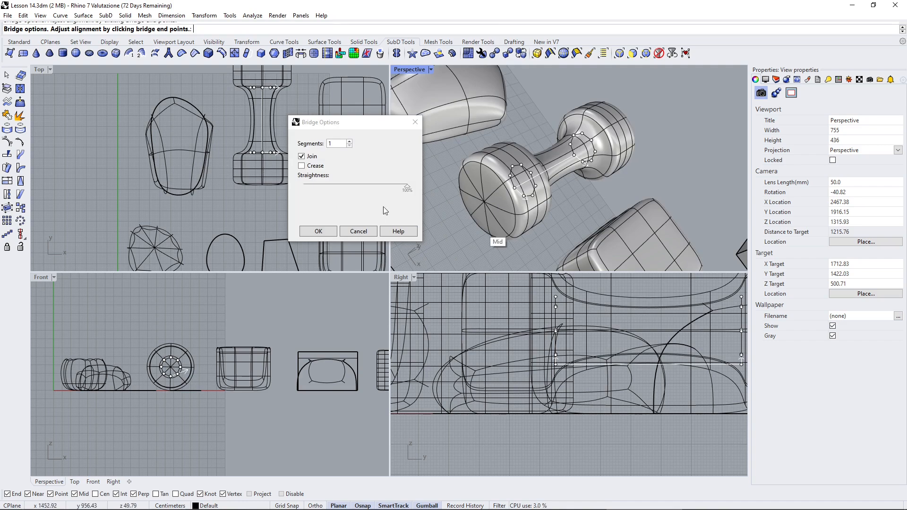
pyautogui.click(315, 166)
pyautogui.click(315, 166)
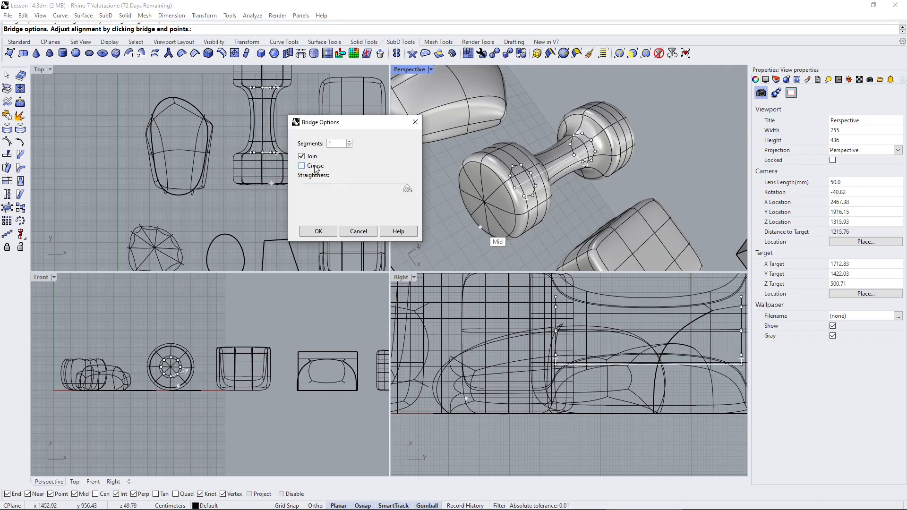
pyautogui.click(302, 166)
pyautogui.click(311, 158)
pyautogui.click(311, 158)
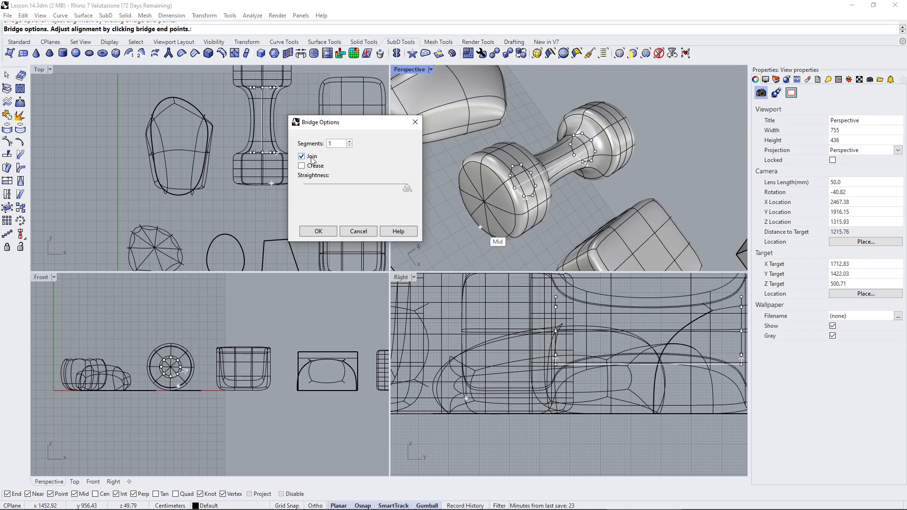
# Step: Set the bridge to 6 segments, lower its straightness, and create the bar joining the two wheels
pyautogui.click(349, 142)
pyautogui.click(349, 143)
pyautogui.click(349, 142)
pyautogui.click(349, 142)
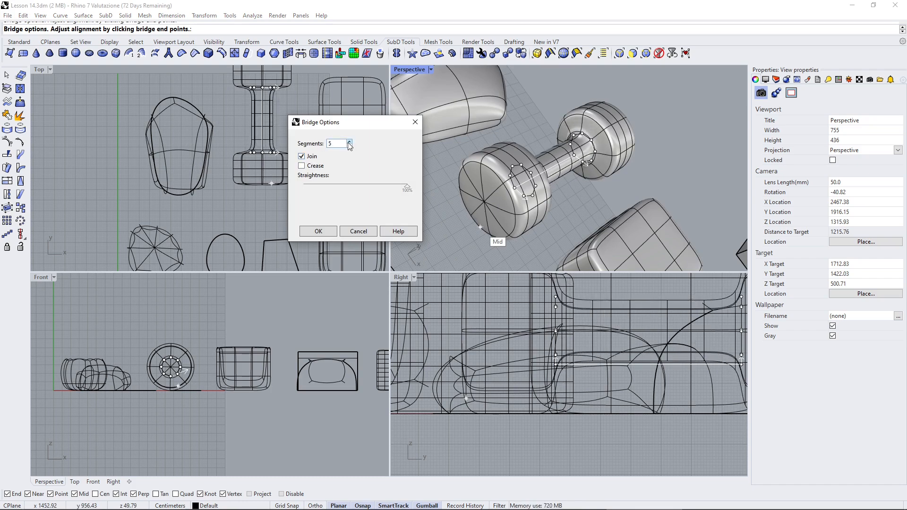
pyautogui.click(349, 142)
pyautogui.click(349, 142)
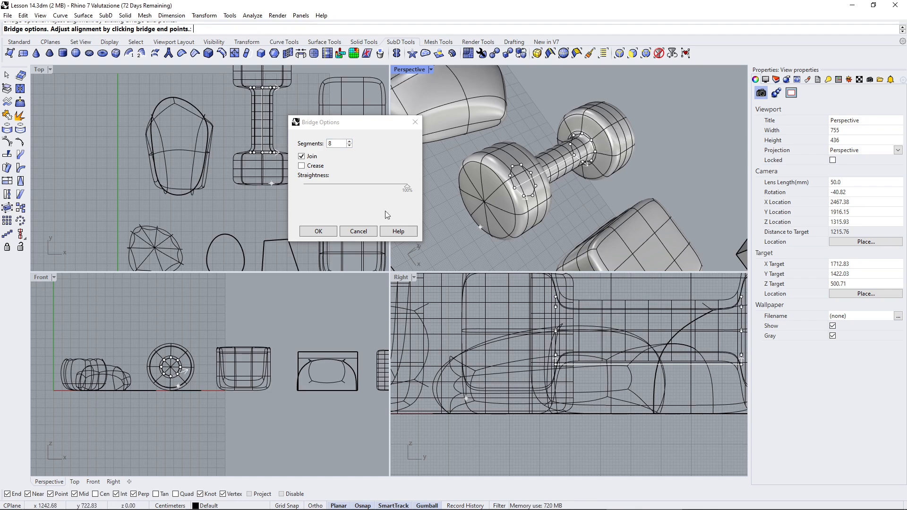
pyautogui.click(350, 145)
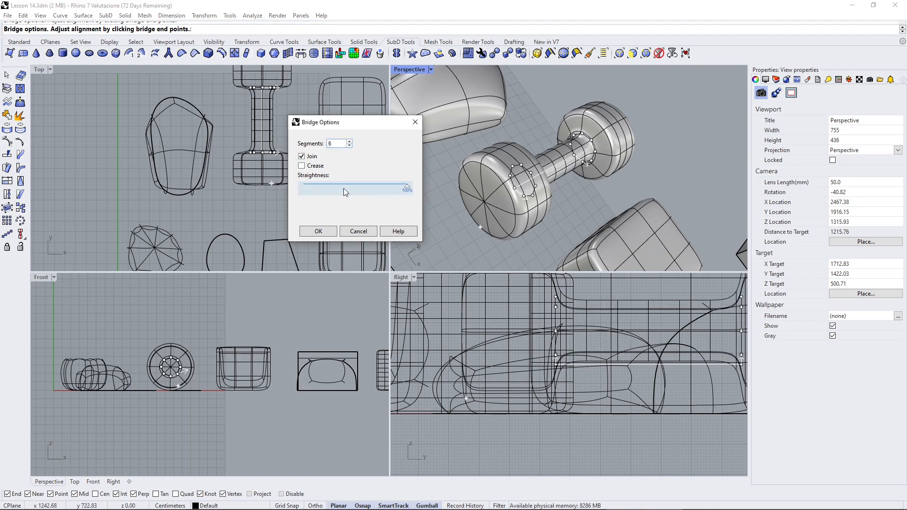
pyautogui.moveTo(404, 190); pyautogui.dragTo(344, 216)
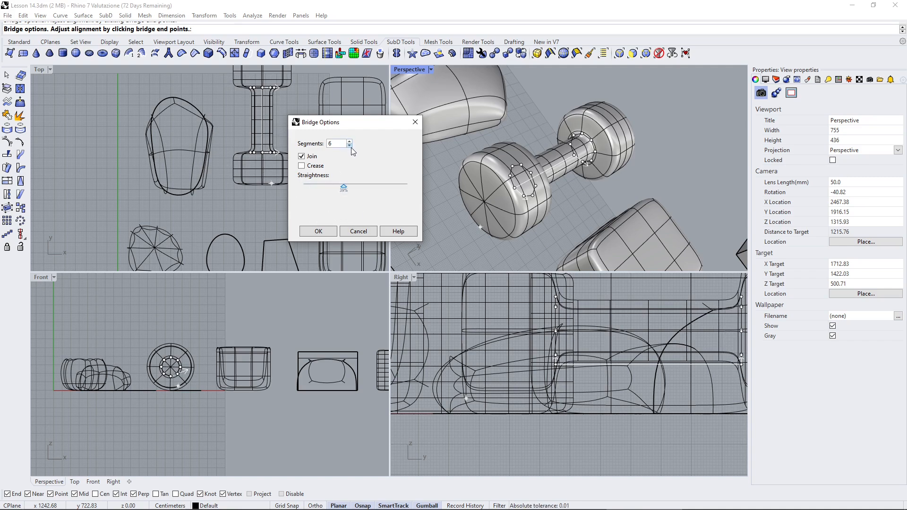
pyautogui.click(328, 232)
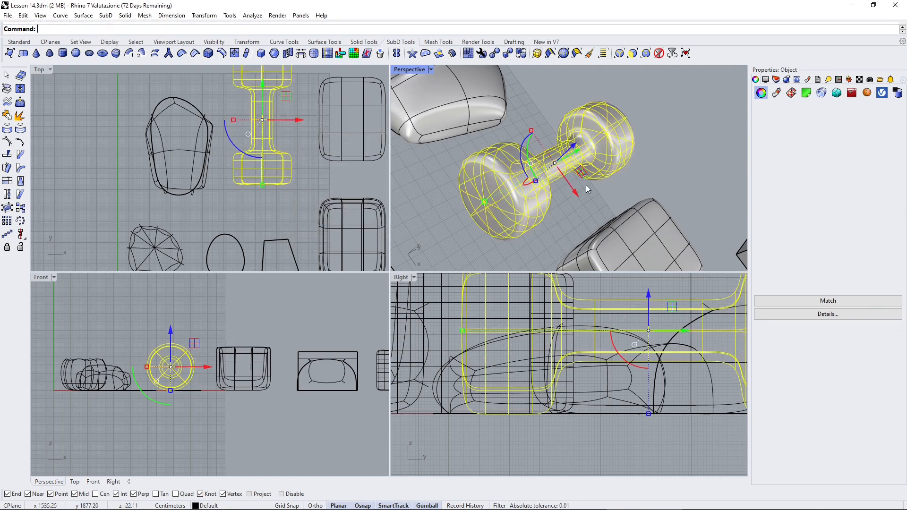
# Step: Duplicate the closed rounded box farther along the Y axis, behind the original, and clear the selection
pyautogui.scroll(-7, 586, 182)
pyautogui.click(622, 126)
pyautogui.moveTo(622, 127); pyautogui.dragTo(617, 150, button='right')
pyautogui.click(616, 143)
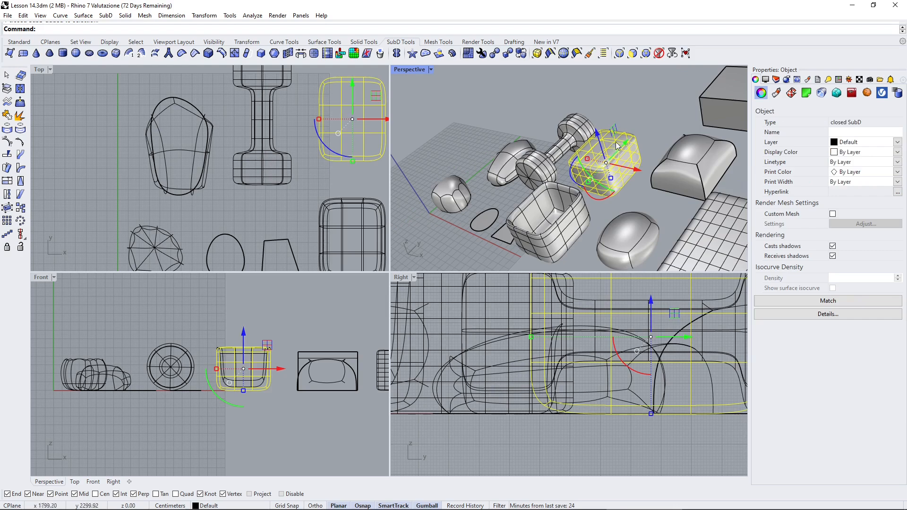
pyautogui.keyDown('alt'); pyautogui.moveTo(624, 143); pyautogui.dragTo(667, 91); pyautogui.keyUp('alt')
pyautogui.click(618, 95)
# Step: Duplicate the dumbbell farther along the Y axis, beside the copied rounded box, and clear the selection
pyautogui.moveTo(618, 95); pyautogui.dragTo(643, 154, button='right')
pyautogui.scroll(4, 687, 81)
pyautogui.click(508, 201)
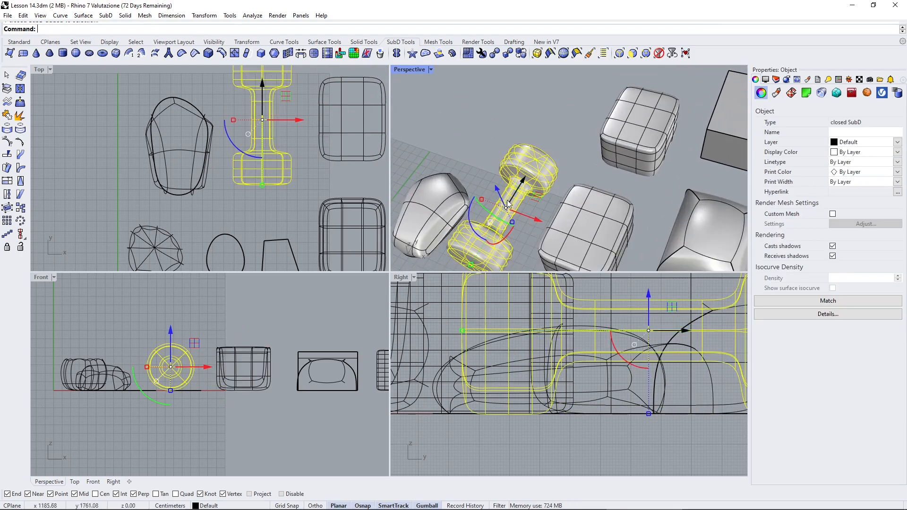
pyautogui.keyDown('alt'); pyautogui.moveTo(520, 185); pyautogui.dragTo(585, 86); pyautogui.keyUp('alt')
pyautogui.click(514, 115)
pyautogui.scroll(-3, 523, 150)
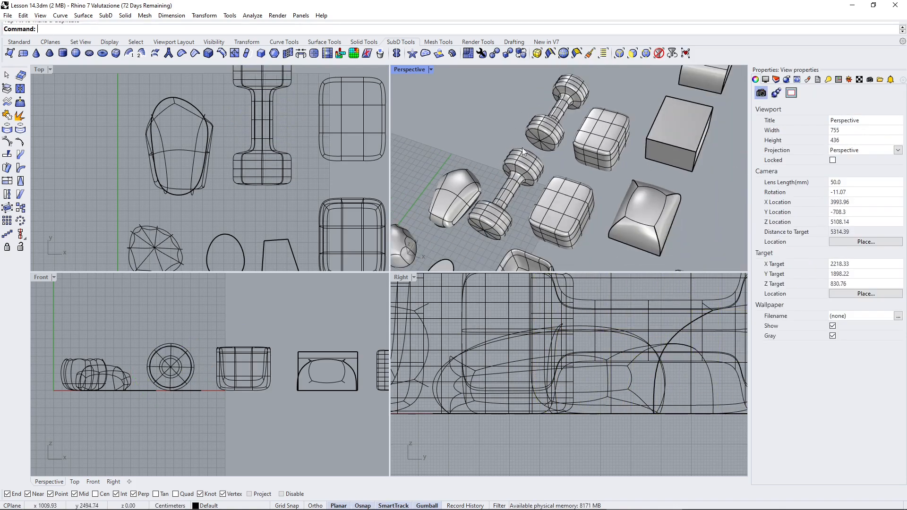
# Step: Try subdividing all the faces of the copied rounded box, undo the subdivision, and clear the selection
pyautogui.scroll(1, 574, 122)
pyautogui.click(574, 122)
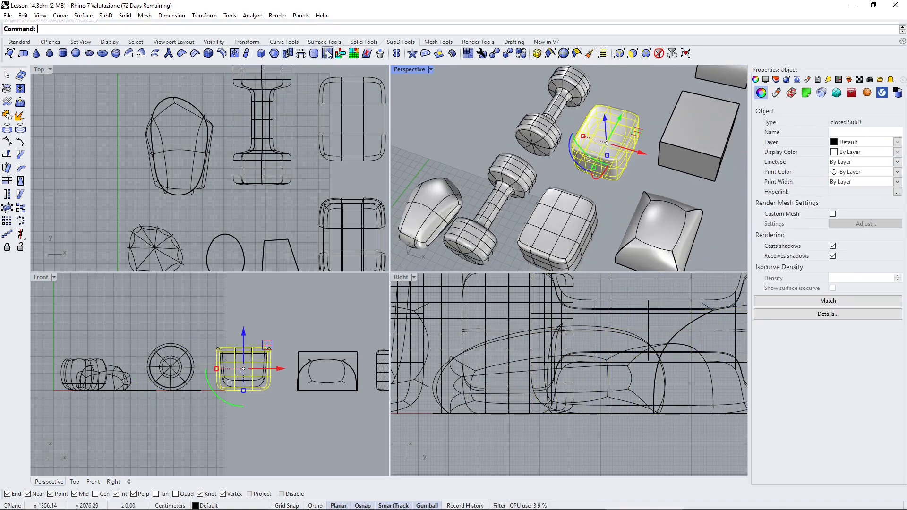
pyautogui.click(315, 54)
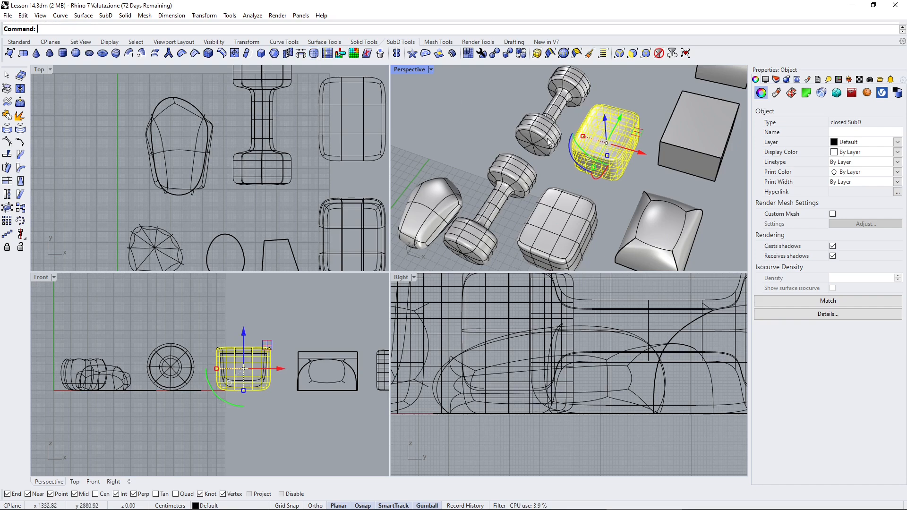
pyautogui.moveTo(569, 165)
pyautogui.mouseDown(button='right')
pyautogui.moveTo(560, 125)
pyautogui.moveTo(570, 159)
pyautogui.mouseUp(button='right')
pyautogui.click(527, 140)
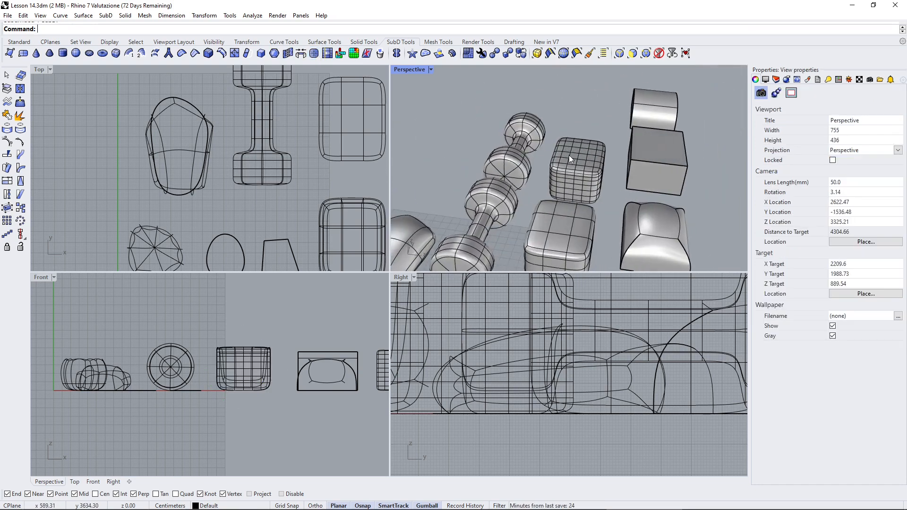
pyautogui.click(553, 160)
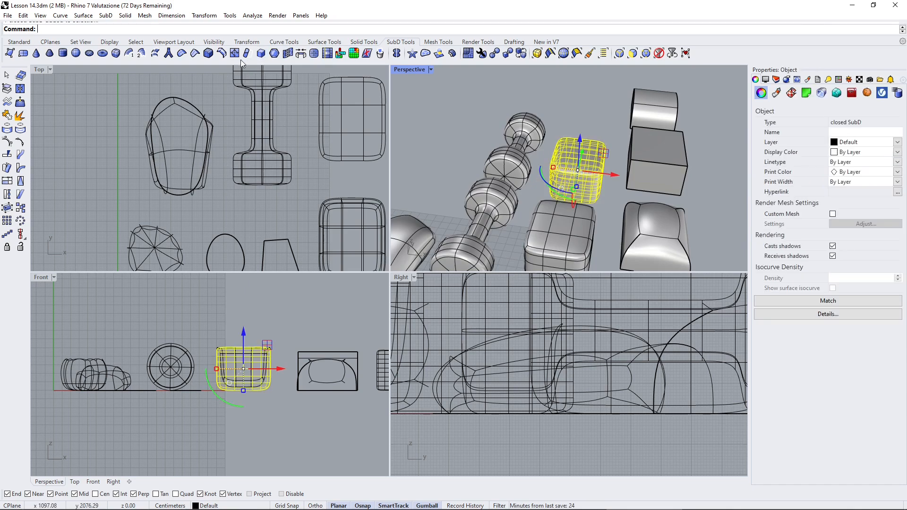
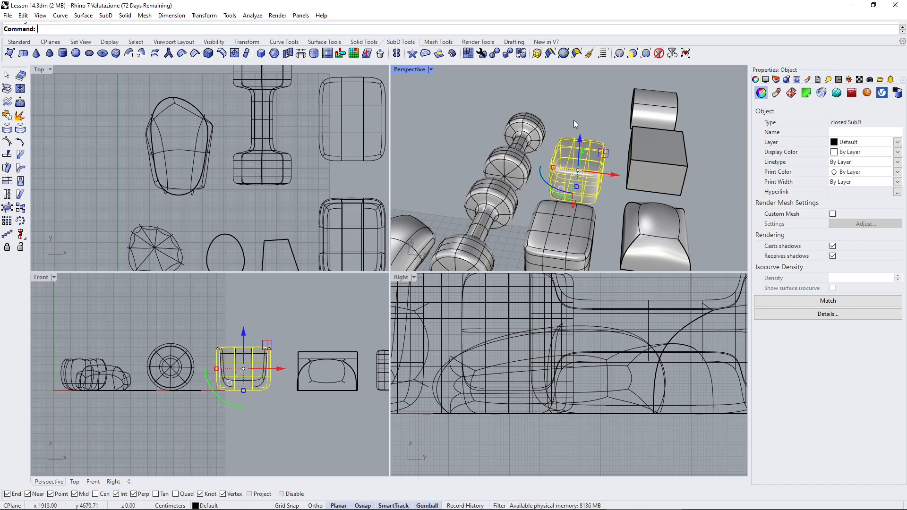
pyautogui.click(574, 120)
# Step: Subdivide all the faces of the copied dumbbell into a denser SubD mesh
pyautogui.click(512, 147)
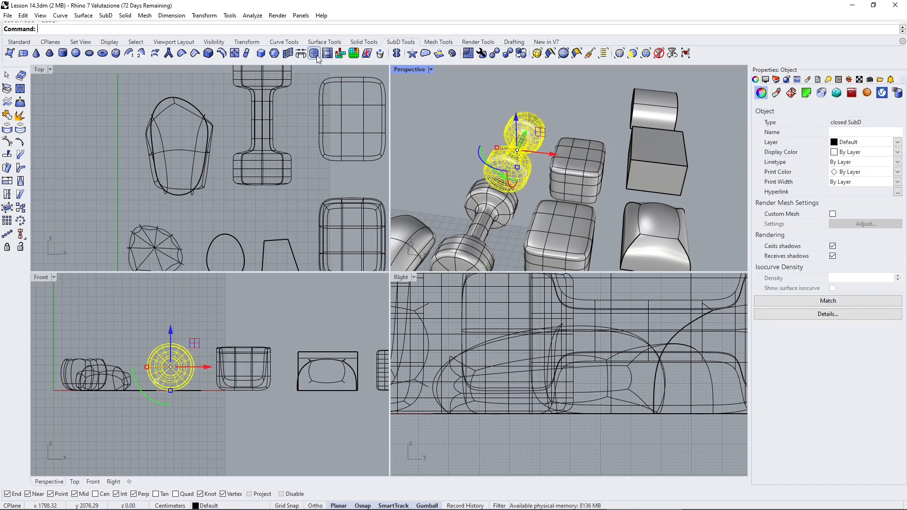
pyautogui.click(321, 56)
pyautogui.moveTo(451, 114); pyautogui.dragTo(597, 157, button='right')
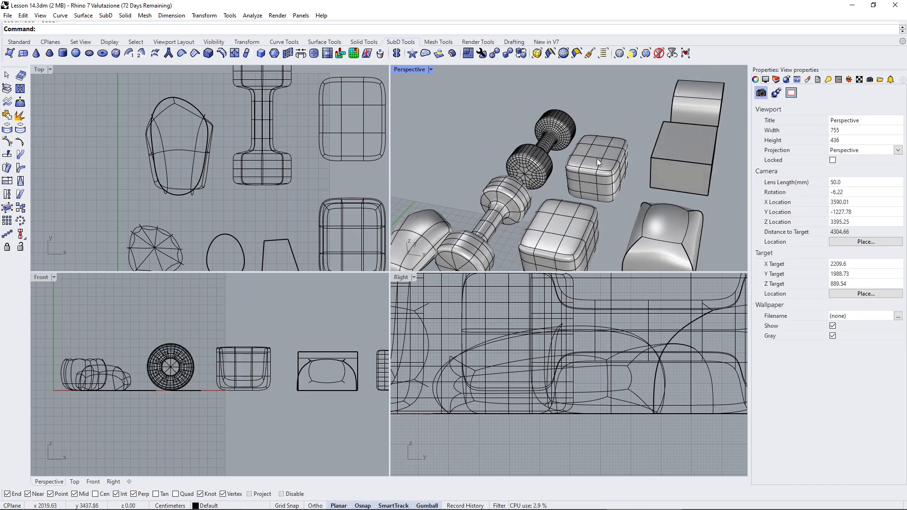
# Step: Try beveling the front upper edge of the copied rounded box with 8 segments and Absolute offset, and undo the bevel
pyautogui.click(596, 157)
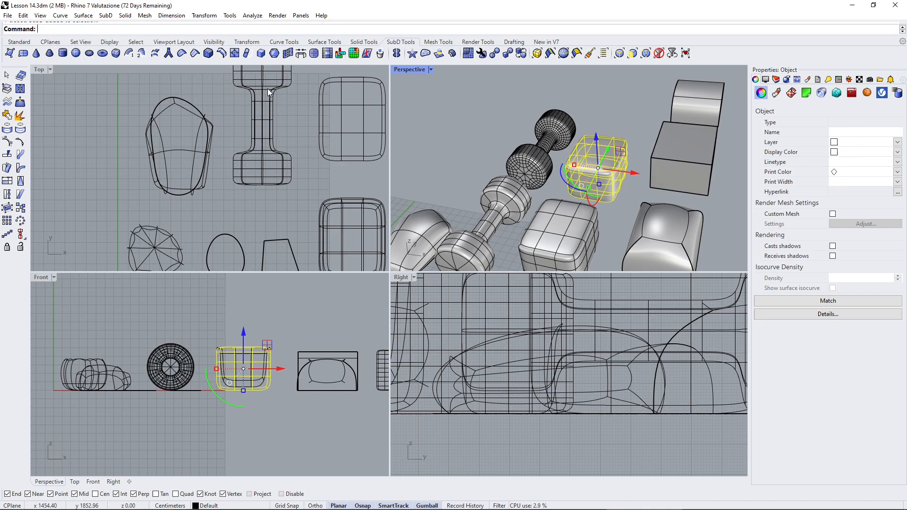
pyautogui.click(208, 54)
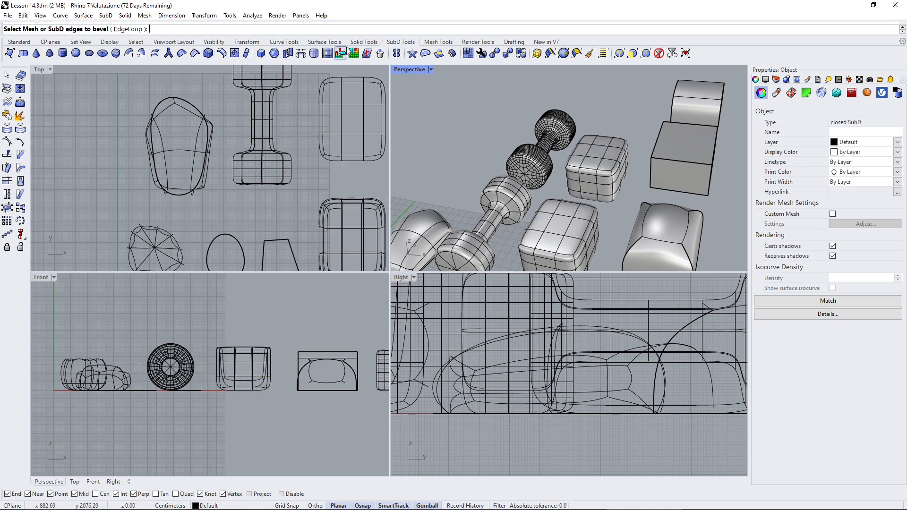
pyautogui.scroll(4, 619, 163)
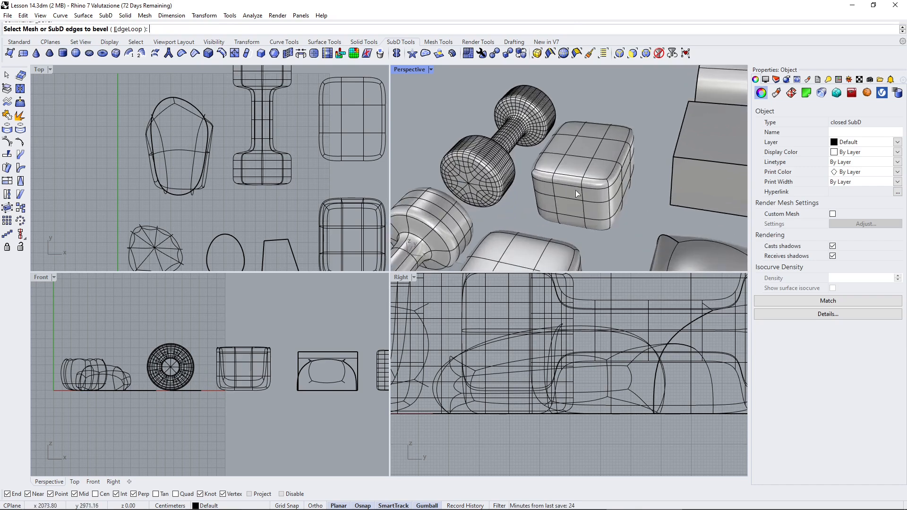
pyautogui.click(546, 175)
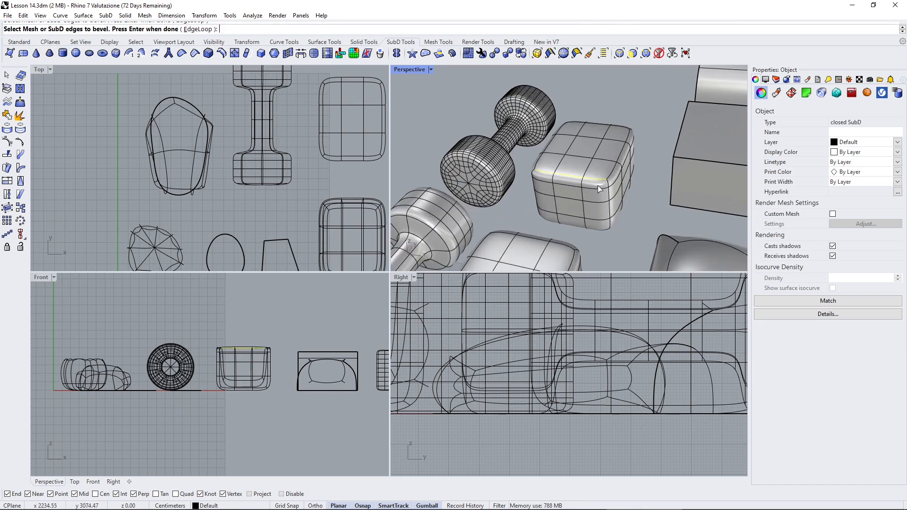
pyautogui.press('Return')
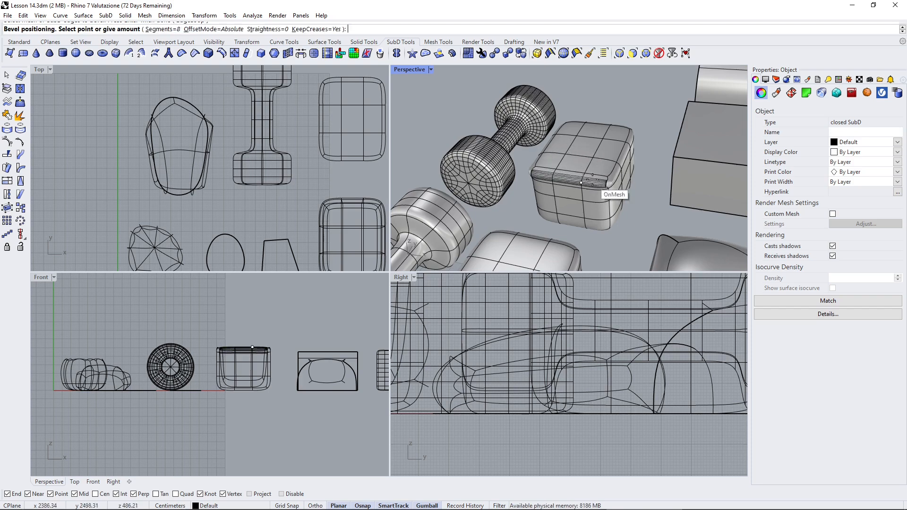
pyautogui.scroll(1, 552, 187)
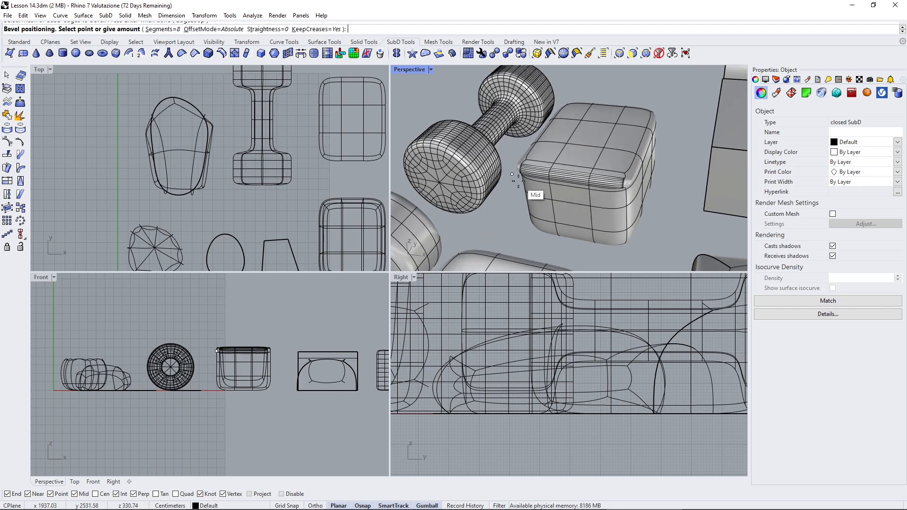
pyautogui.click(524, 214)
pyautogui.moveTo(524, 214); pyautogui.dragTo(656, 185, button='right')
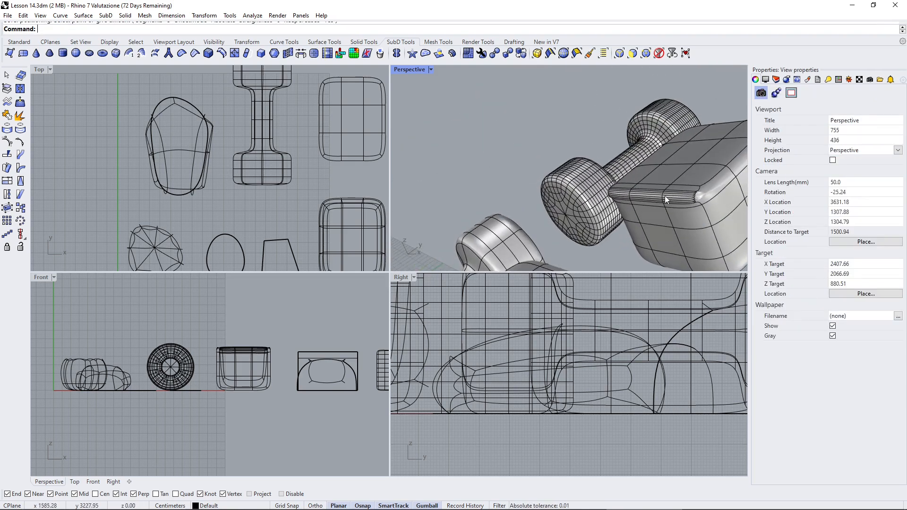
pyautogui.scroll(-5, 652, 188)
pyautogui.scroll(5, 665, 215)
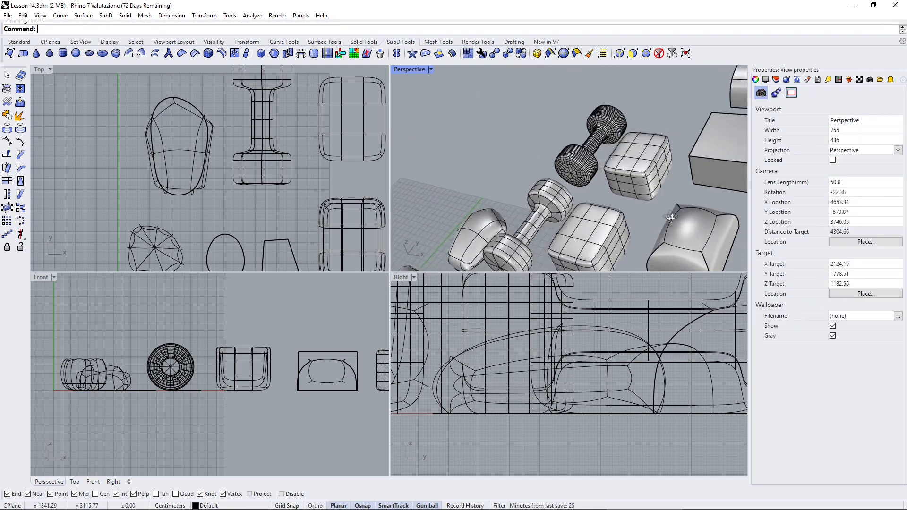
# Step: Bevel the front vertical corner edge of the copied rounded box with 8 segments, Absolute offset mode and straightness 0
pyautogui.click(636, 194)
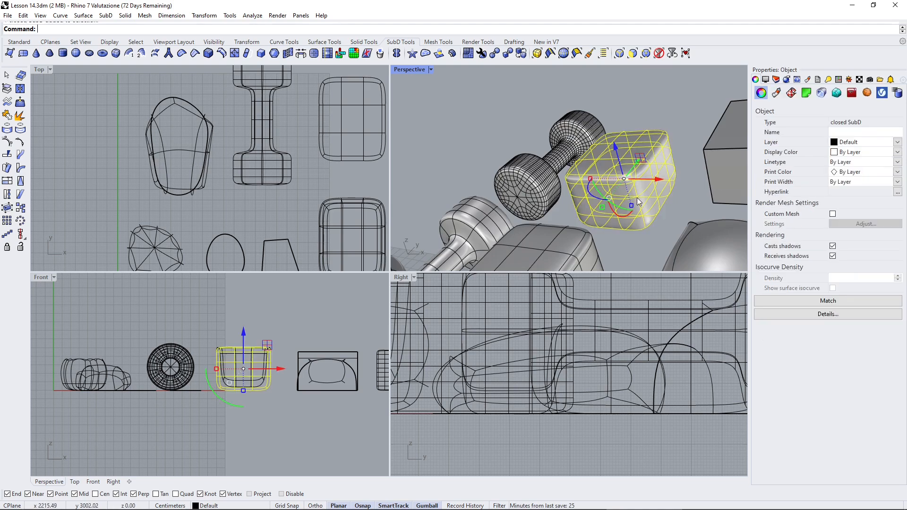
pyautogui.click(671, 211)
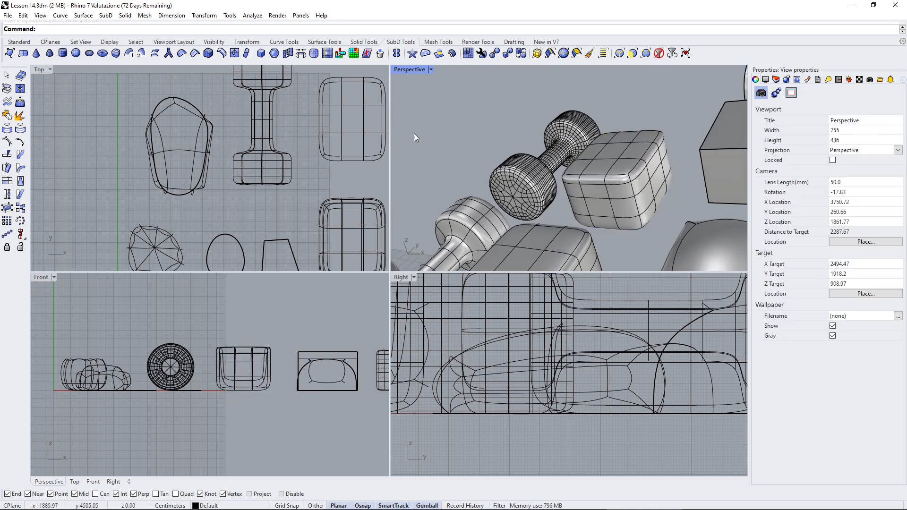
pyautogui.click(233, 58)
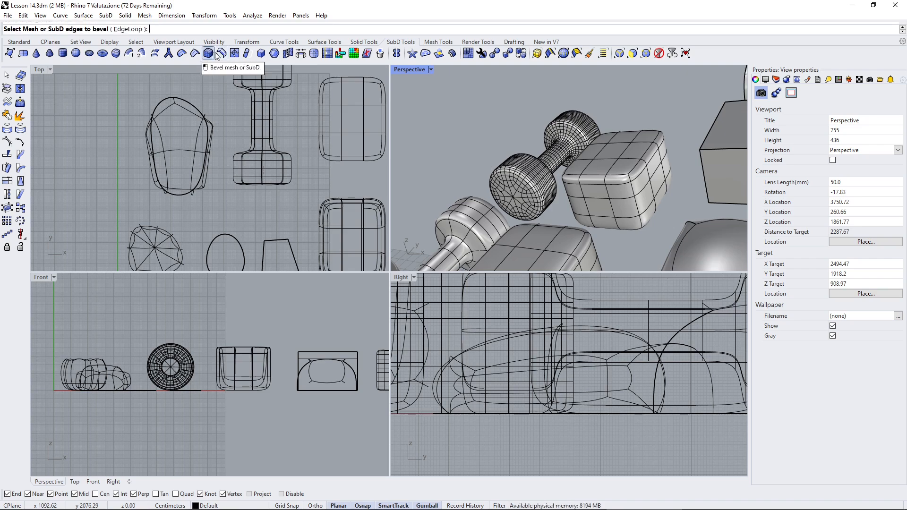
pyautogui.click(641, 224)
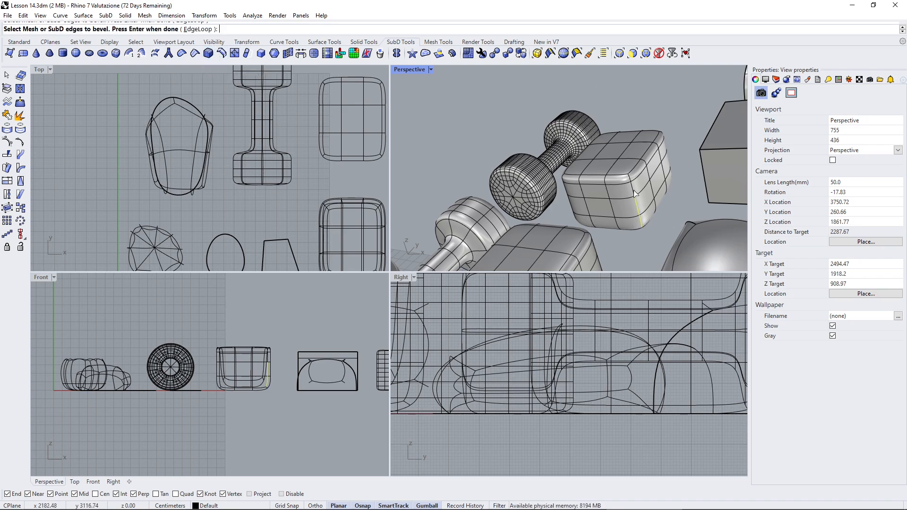
pyautogui.press('Return')
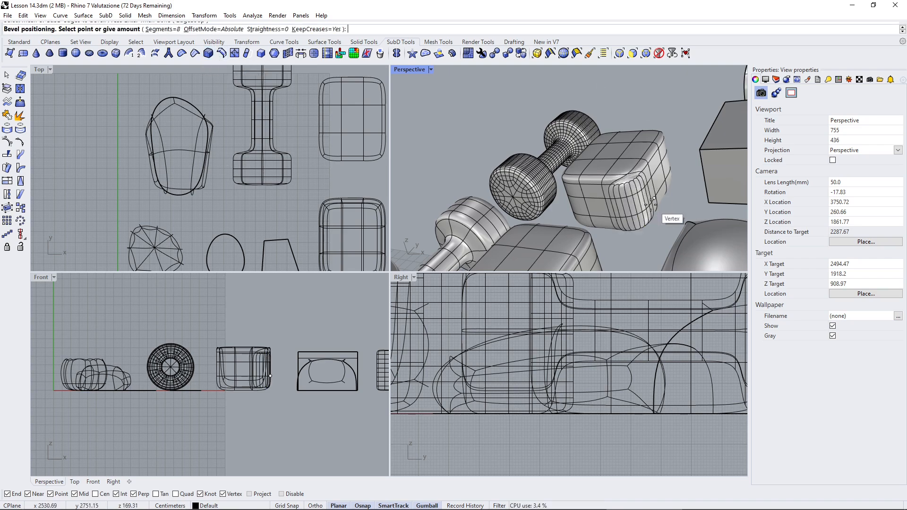
pyautogui.click(670, 173)
pyautogui.moveTo(644, 171); pyautogui.dragTo(685, 189, button='right')
pyautogui.scroll(-4, 613, 168)
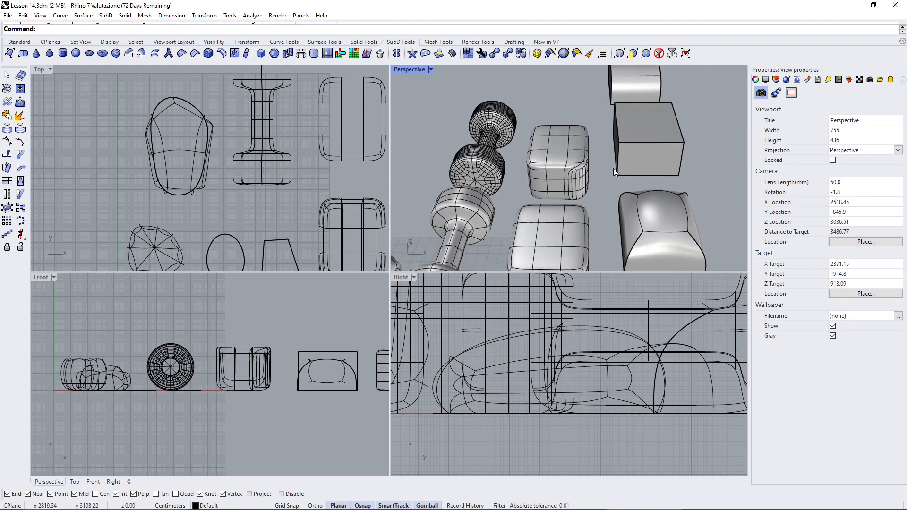
pyautogui.moveTo(603, 83); pyautogui.dragTo(549, 158, button='right')
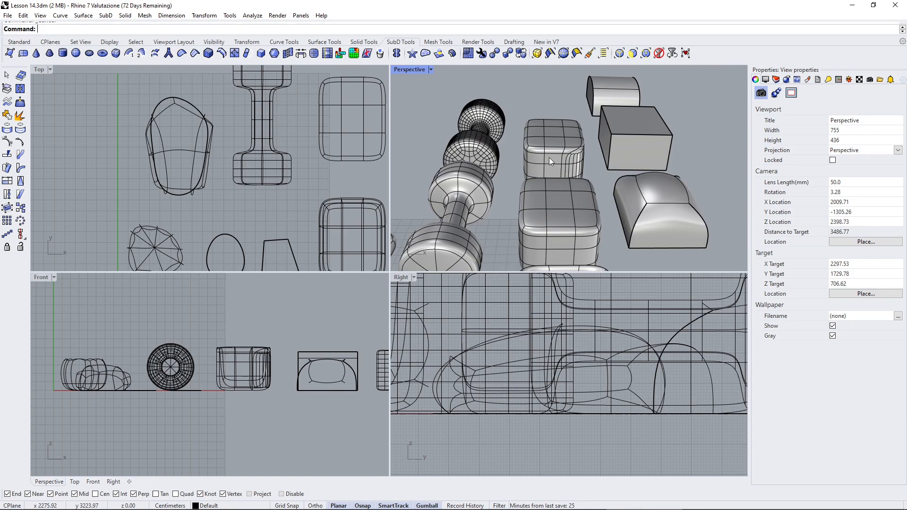
# Step: Extrude the three rear top faces of the copied rounded box vertically upward into a backrest, with Ortho on
pyautogui.click(439, 55)
pyautogui.scroll(5, 579, 172)
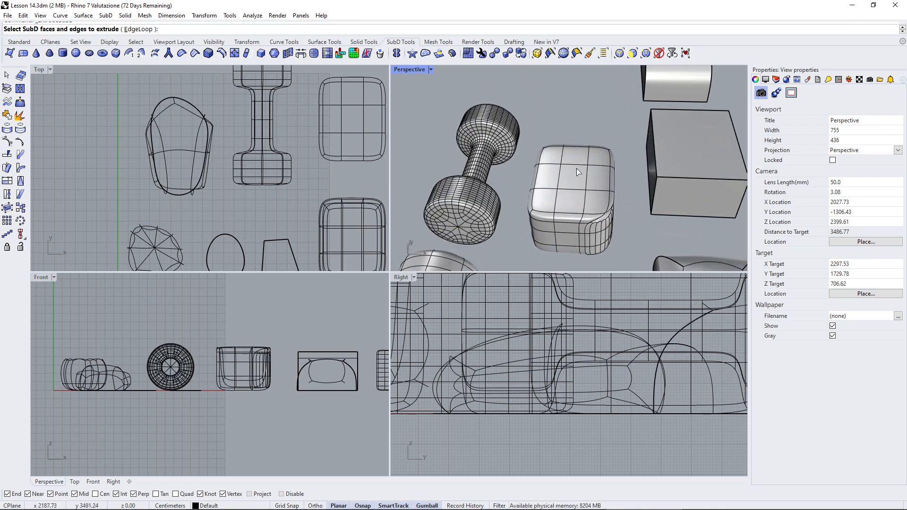
pyautogui.click(557, 162)
pyautogui.click(575, 162)
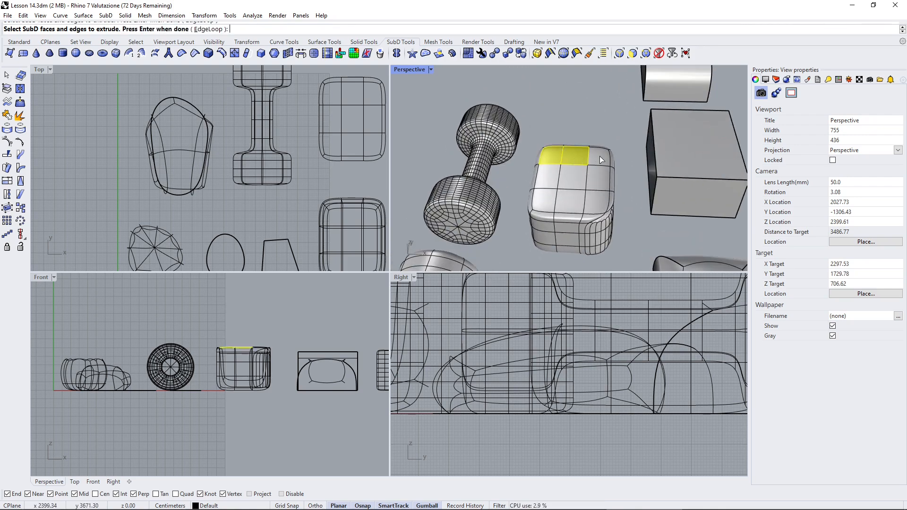
pyautogui.press('Return')
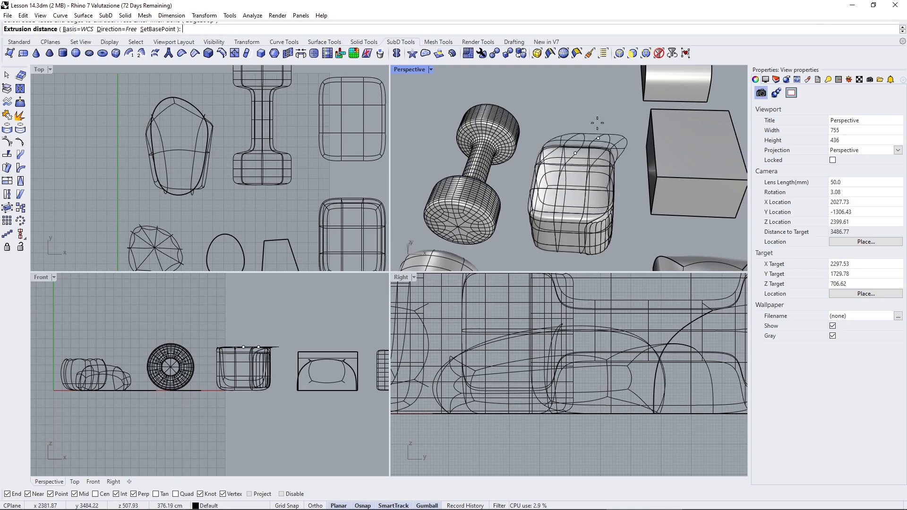
pyautogui.scroll(-2, 286, 383)
pyautogui.press('F8')
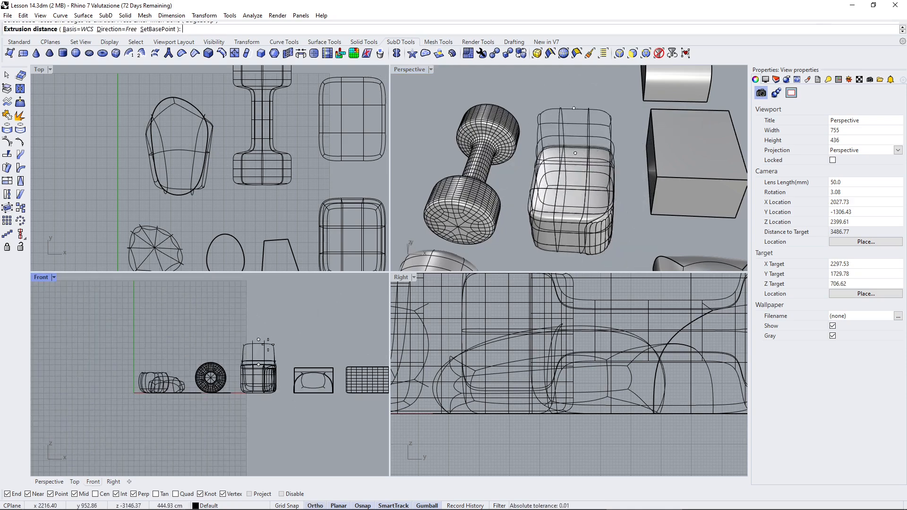
pyautogui.keyDown('shift'); pyautogui.click(269, 323); pyautogui.keyUp('shift')
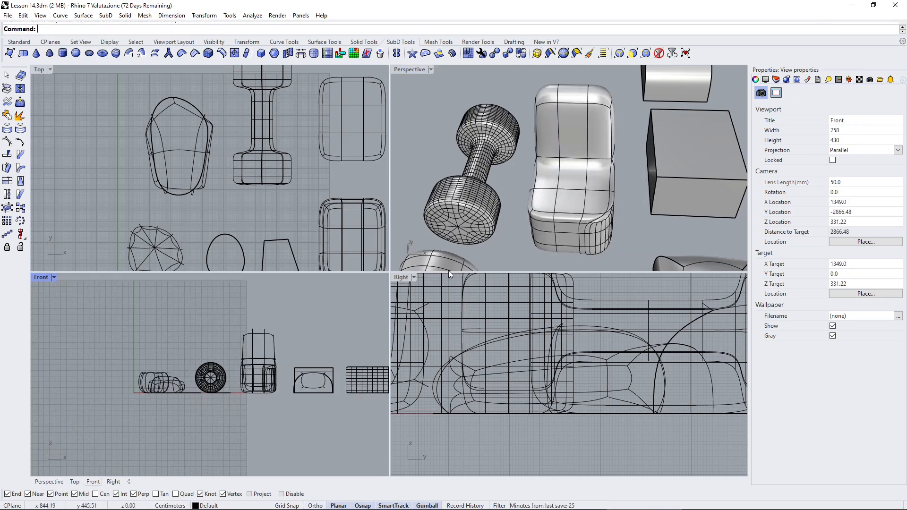
# Step: Raise the lower points of the three rounded boxes in the Front view to thin the seat, and clear the selection
pyautogui.moveTo(558, 194); pyautogui.dragTo(489, 327, button='right')
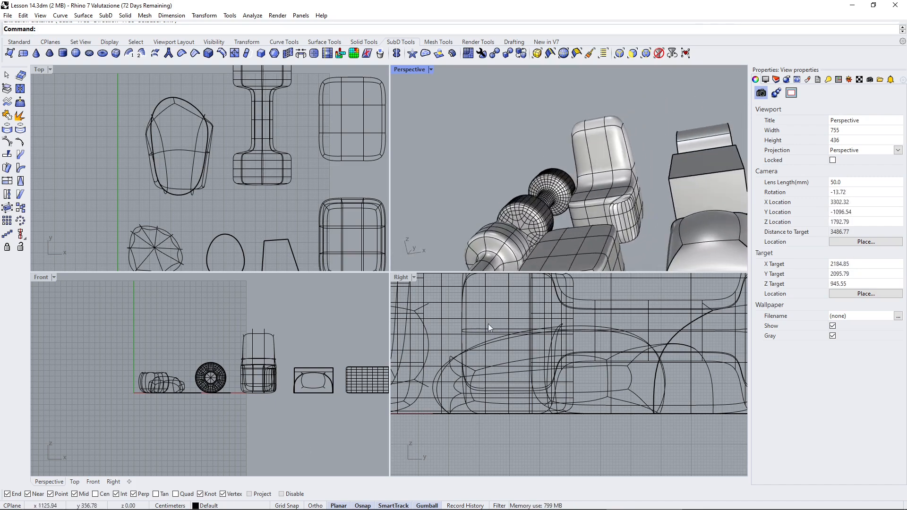
pyautogui.scroll(5, 241, 401)
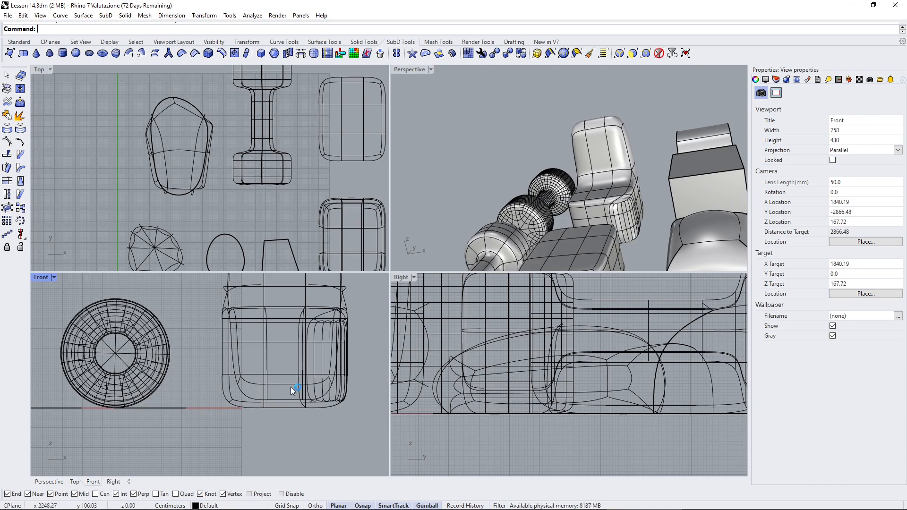
pyautogui.moveTo(614, 183); pyautogui.dragTo(649, 207, button='right')
pyautogui.moveTo(185, 370); pyautogui.dragTo(348, 435)
pyautogui.moveTo(271, 361); pyautogui.dragTo(273, 302)
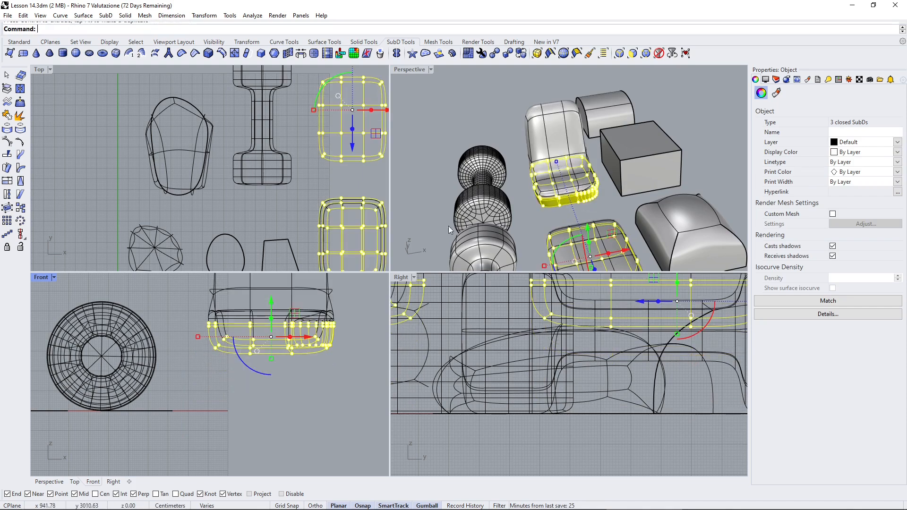
pyautogui.click(547, 211)
pyautogui.moveTo(547, 210); pyautogui.dragTo(574, 135, button='right')
pyautogui.click(569, 196)
pyautogui.click(491, 120)
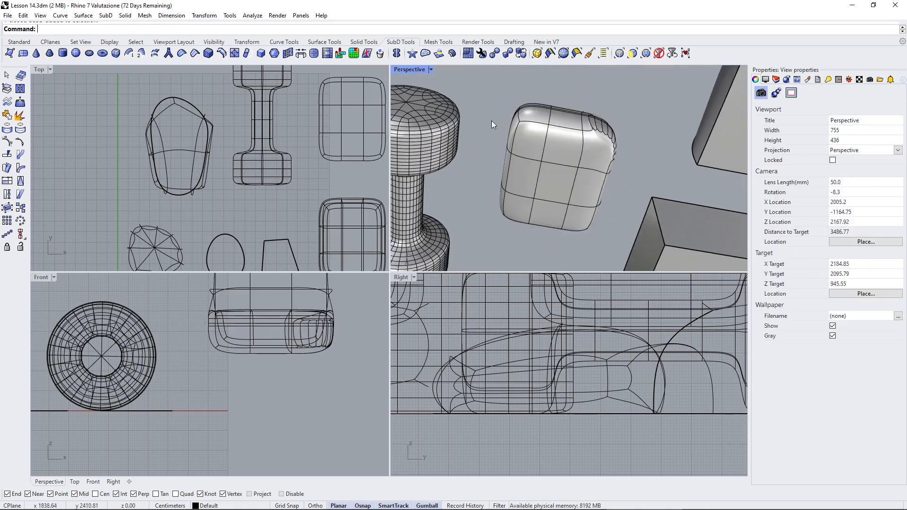
pyautogui.click(528, 144)
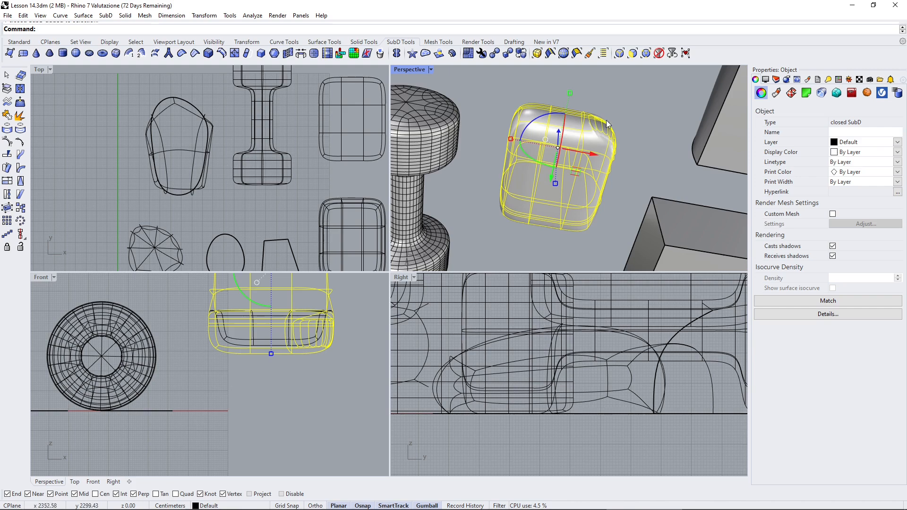
pyautogui.click(497, 126)
pyautogui.keyDown('ctrl'); pyautogui.keyDown('shift'); pyautogui.click(523, 145); pyautogui.keyUp('shift'); pyautogui.keyUp('ctrl')
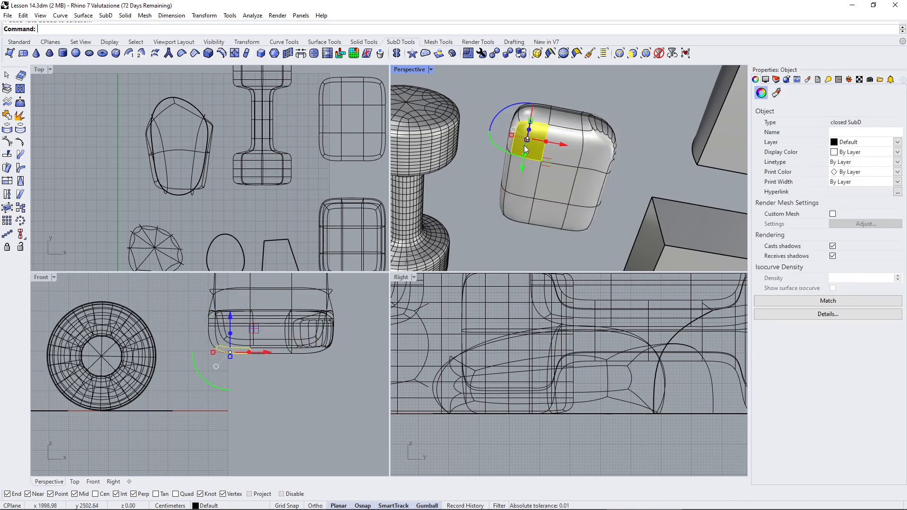
pyautogui.keyDown('ctrl'); pyautogui.keyDown('shift'); pyautogui.click(513, 208); pyautogui.keyUp('shift'); pyautogui.keyUp('ctrl')
pyautogui.keyDown('ctrl'); pyautogui.keyDown('shift'); pyautogui.click(571, 219); pyautogui.keyUp('shift'); pyautogui.keyUp('ctrl')
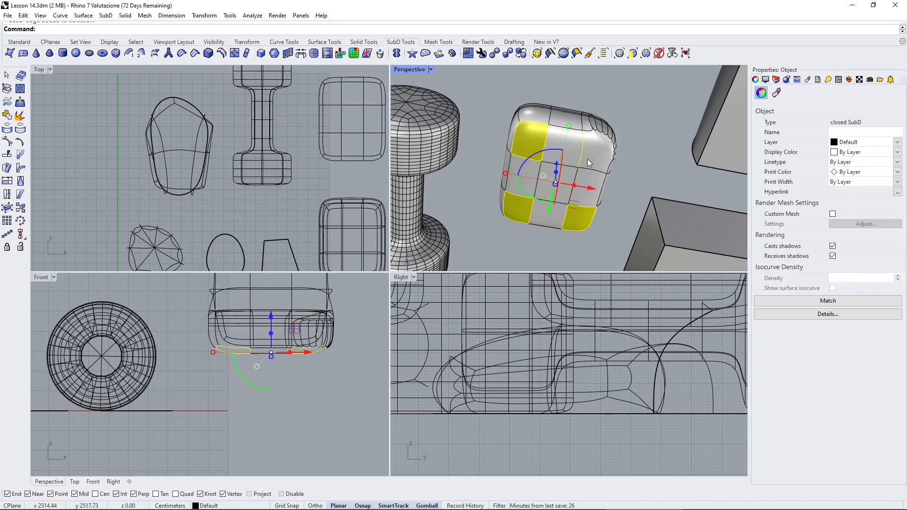
pyautogui.click(548, 174)
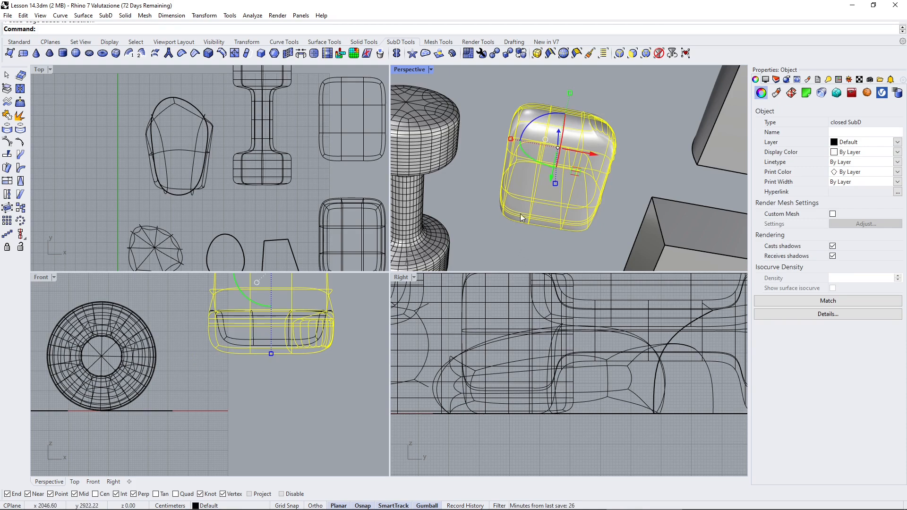
pyautogui.click(488, 182)
# Step: Inset the four corner faces on the underside of the chair seat by 4 in Group mode
pyautogui.keyDown('ctrl'); pyautogui.keyDown('shift'); pyautogui.click(522, 215); pyautogui.keyUp('shift'); pyautogui.keyUp('ctrl')
pyautogui.keyDown('ctrl'); pyautogui.keyDown('shift'); pyautogui.click(578, 215); pyautogui.keyUp('shift'); pyautogui.keyUp('ctrl')
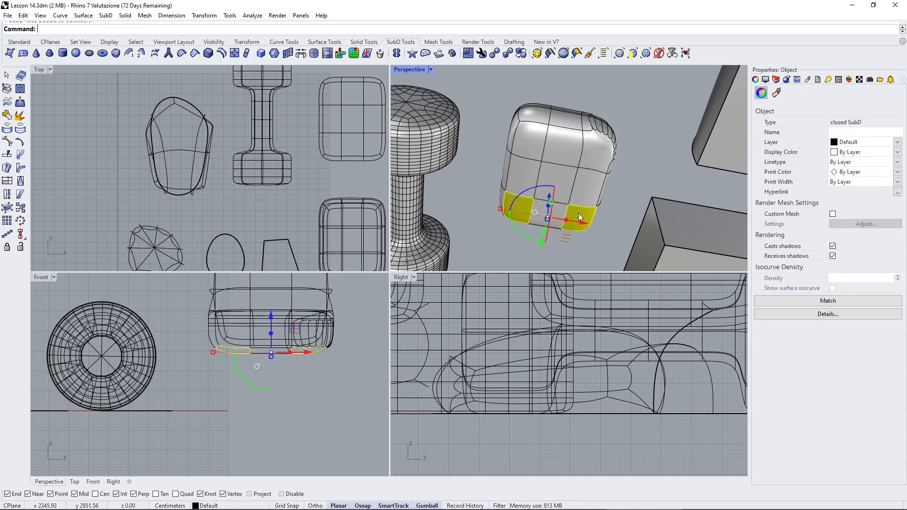
pyautogui.keyDown('ctrl'); pyautogui.keyDown('shift'); pyautogui.click(600, 153); pyautogui.keyUp('shift'); pyautogui.keyUp('ctrl')
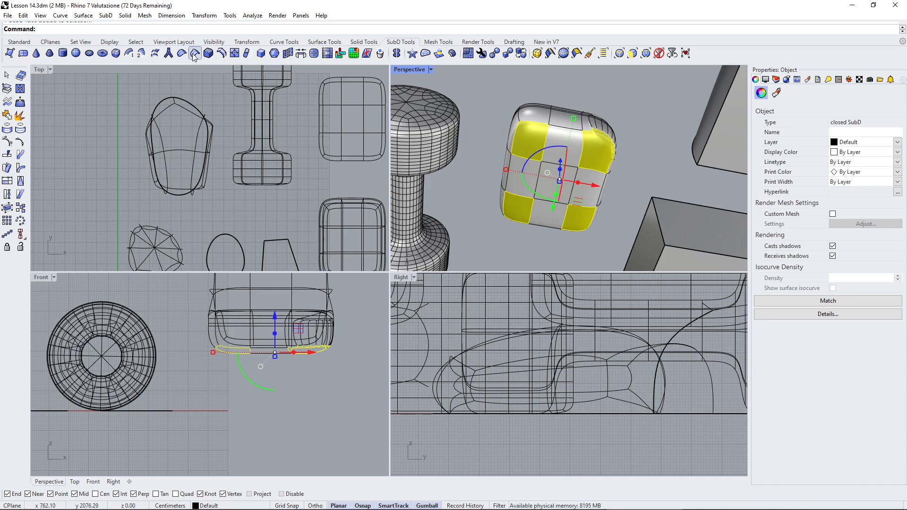
pyautogui.click(287, 54)
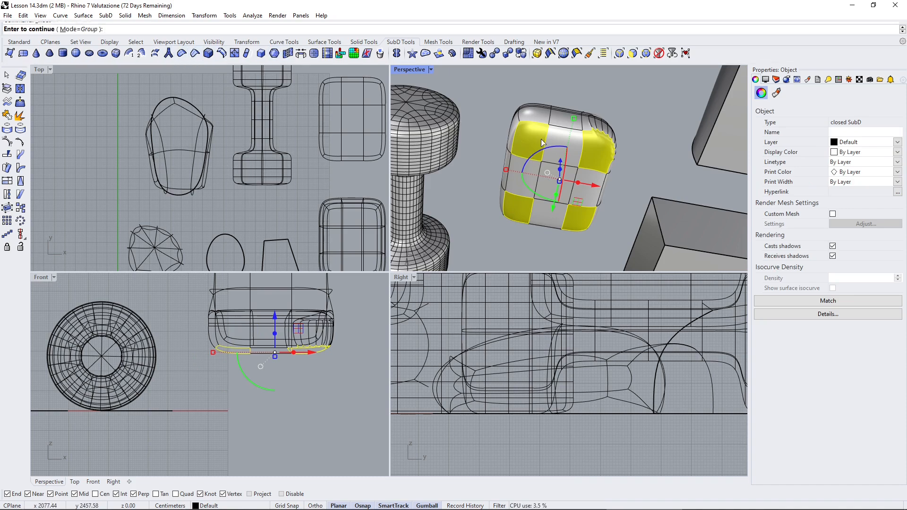
pyautogui.press('Return')
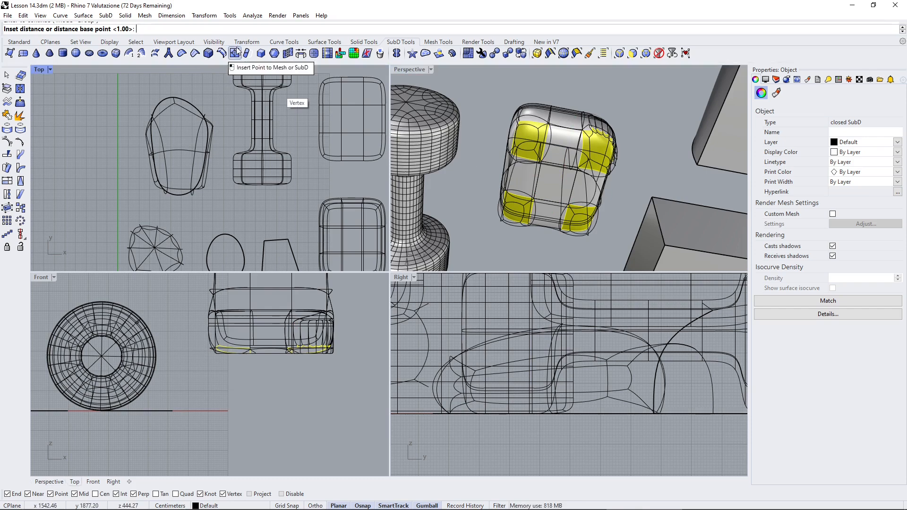
pyautogui.write('4')
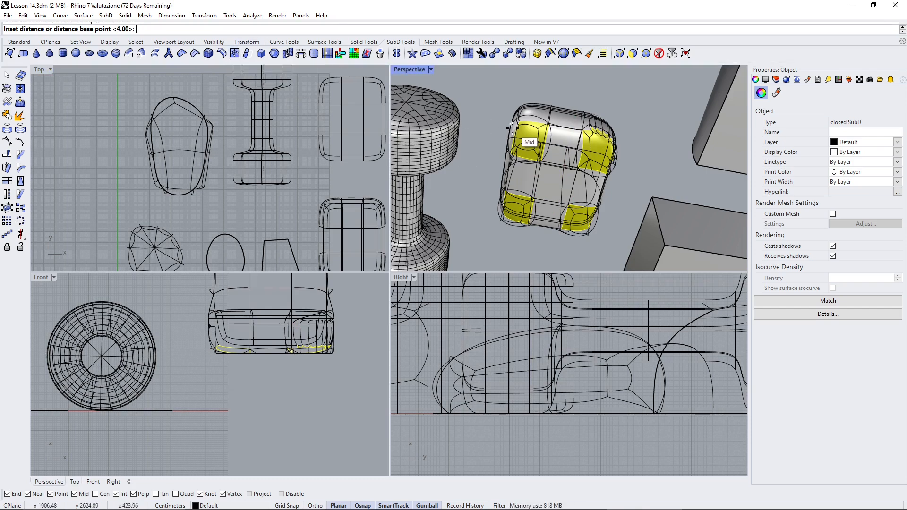
pyautogui.press('Return')
# Step: Extrude the four inset faces downward from the seat into long chair legs
pyautogui.moveTo(559, 161); pyautogui.dragTo(570, 194, button='right')
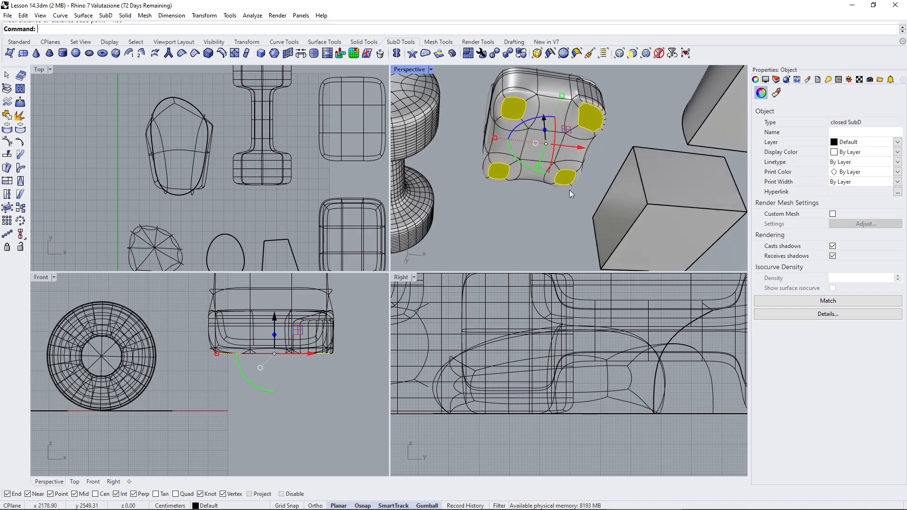
pyautogui.moveTo(545, 123); pyautogui.dragTo(546, 143)
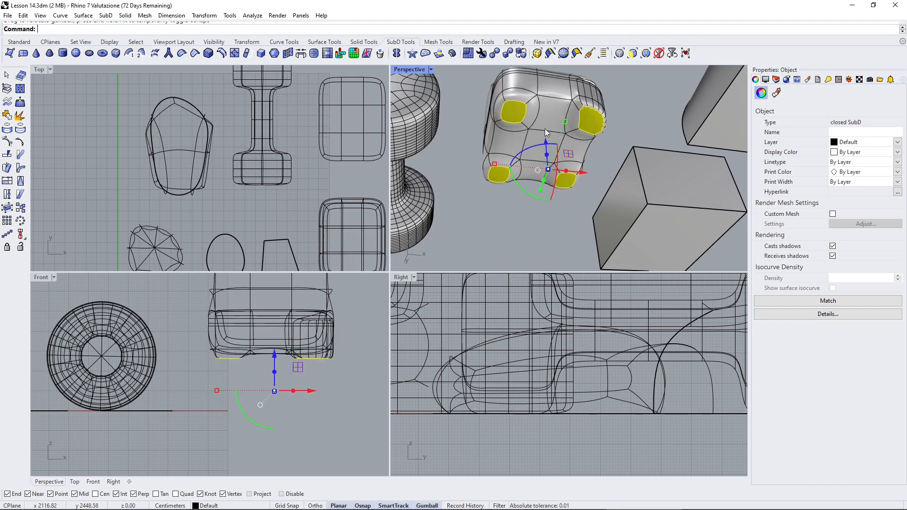
pyautogui.moveTo(547, 144); pyautogui.dragTo(548, 158, button='right')
pyautogui.moveTo(547, 118); pyautogui.dragTo(559, 240)
pyautogui.scroll(-3, 560, 184)
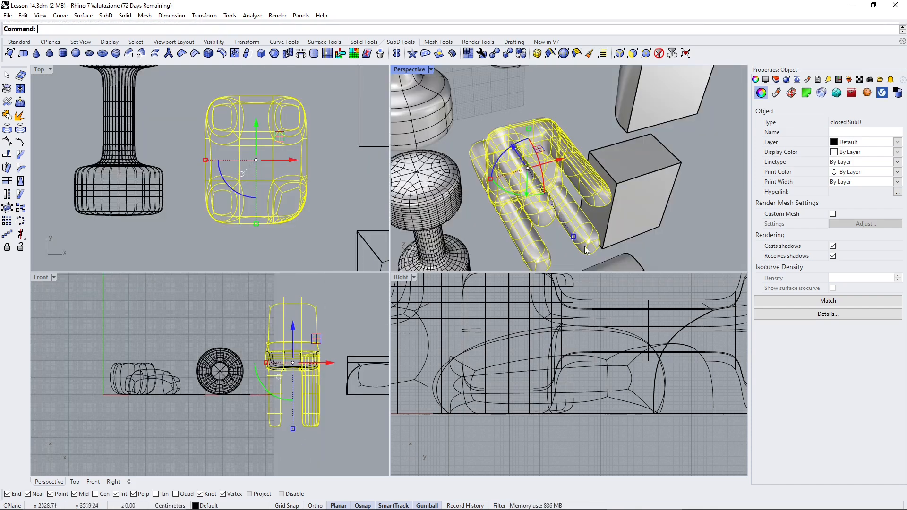
# Step: Crease the edges and vertices at the lower ends of the four chair legs, and clear the selection
pyautogui.scroll(6, 314, 423)
pyautogui.moveTo(307, 445); pyautogui.dragTo(281, 411, button='right')
pyautogui.click(181, 412)
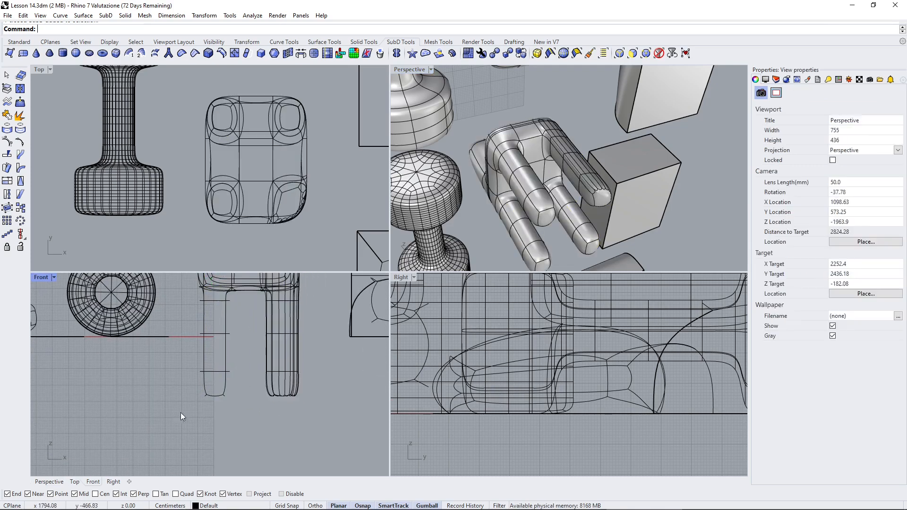
pyautogui.keyDown('ctrl'); pyautogui.keyDown('shift'); pyautogui.moveTo(173, 390); pyautogui.dragTo(336, 419); pyautogui.keyUp('shift'); pyautogui.keyUp('ctrl')
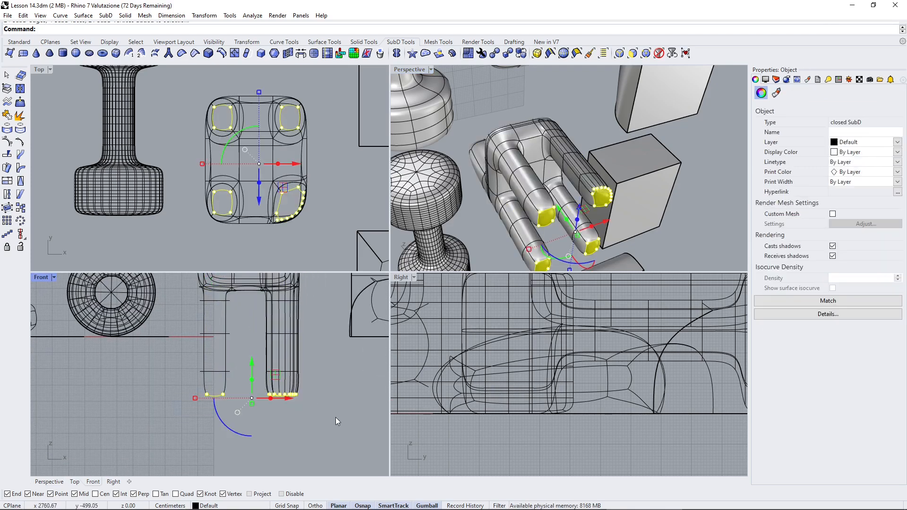
pyautogui.click(184, 53)
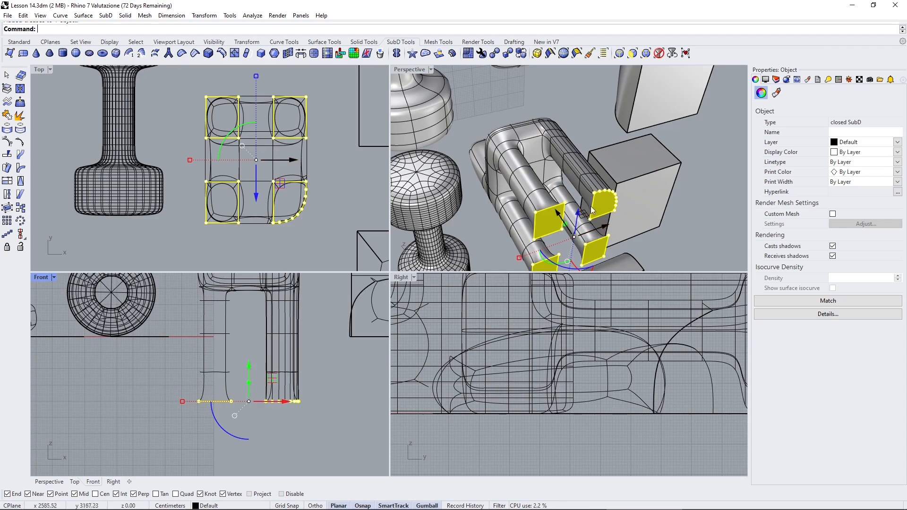
pyautogui.click(590, 113)
# Step: Examine the chair among the other models and check the underside of the neighbouring domed SubD
pyautogui.moveTo(589, 118); pyautogui.dragTo(505, 282, button='right')
pyautogui.scroll(-6, 505, 282)
pyautogui.scroll(-10, 533, 200)
pyautogui.moveTo(534, 200); pyautogui.dragTo(560, 217, button='right')
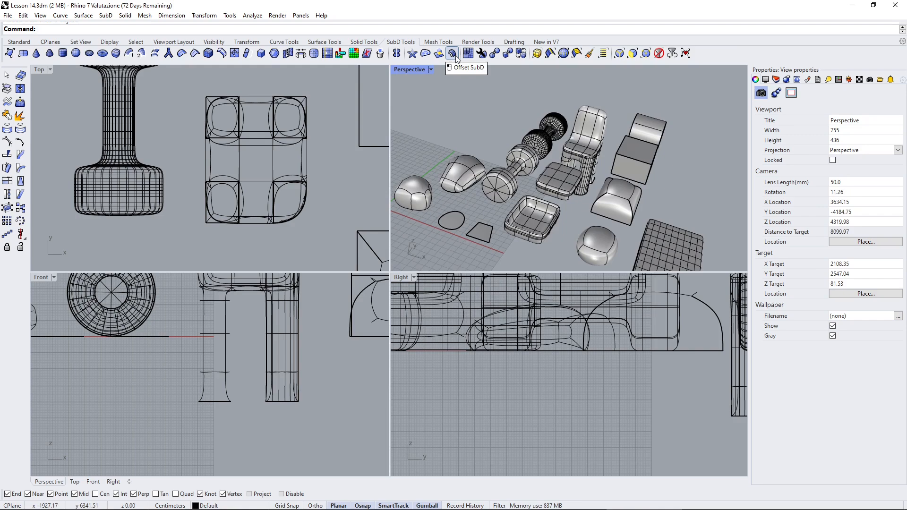
pyautogui.scroll(-4, 526, 125)
pyautogui.scroll(6, 654, 219)
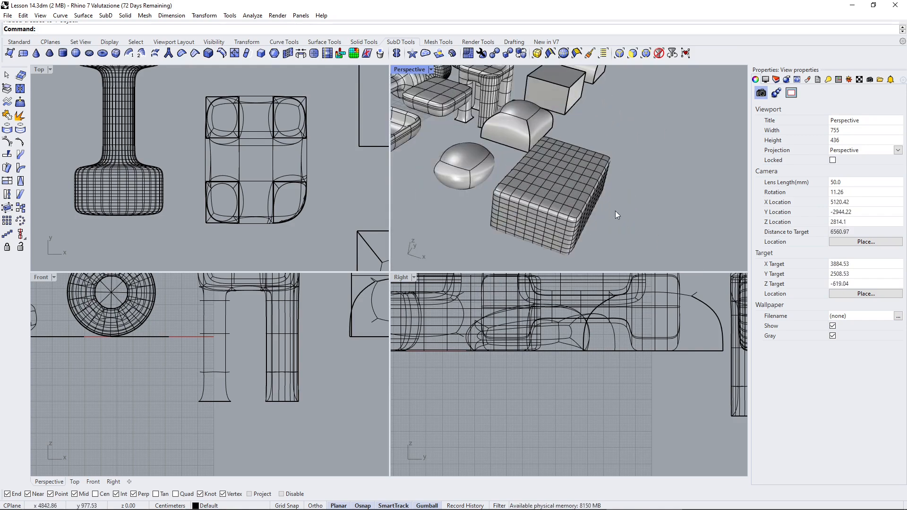
pyautogui.moveTo(616, 215); pyautogui.dragTo(510, 157, button='right')
pyautogui.click(509, 157)
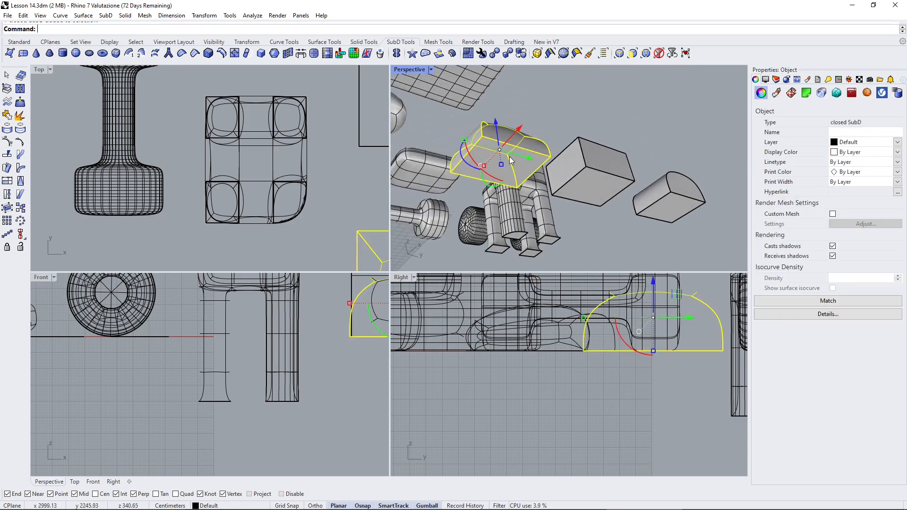
pyautogui.click(562, 120)
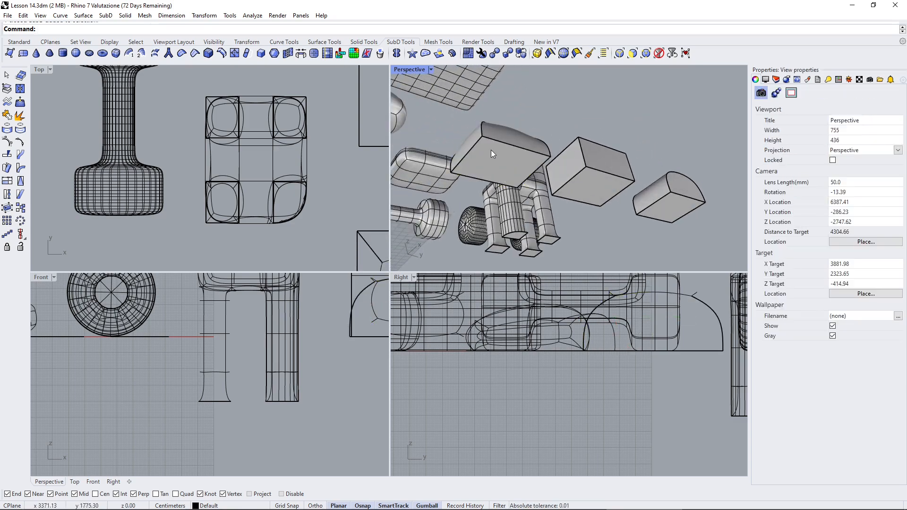
# Step: Delete the top face of the plain SubD box beside the chair to leave it open
pyautogui.moveTo(494, 148); pyautogui.dragTo(582, 168, button='right')
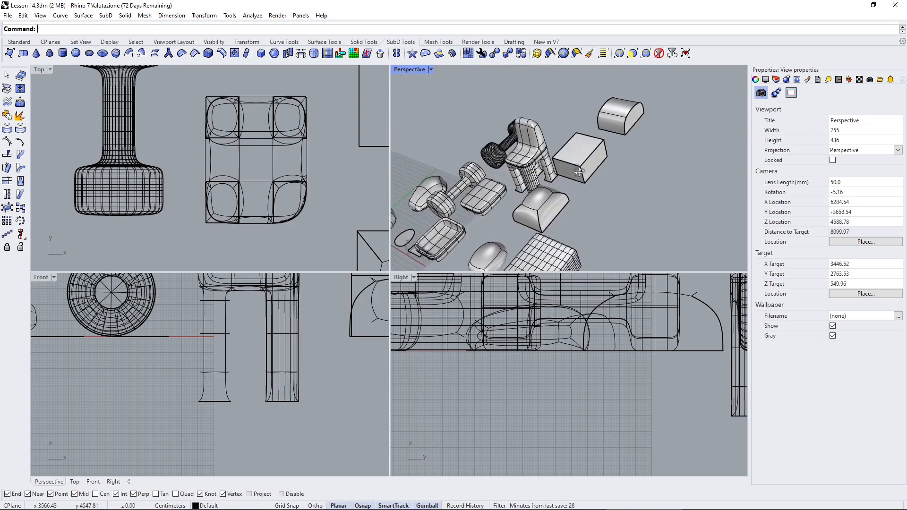
pyautogui.scroll(4, 580, 172)
pyautogui.scroll(2, 579, 170)
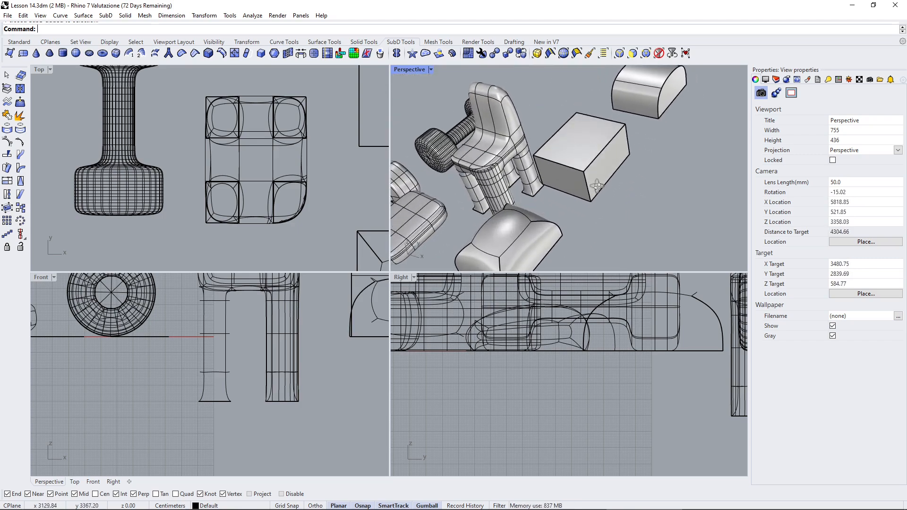
pyautogui.keyDown('ctrl'); pyautogui.keyDown('shift'); pyautogui.click(583, 135); pyautogui.keyUp('shift'); pyautogui.keyUp('ctrl')
pyautogui.press('Delete')
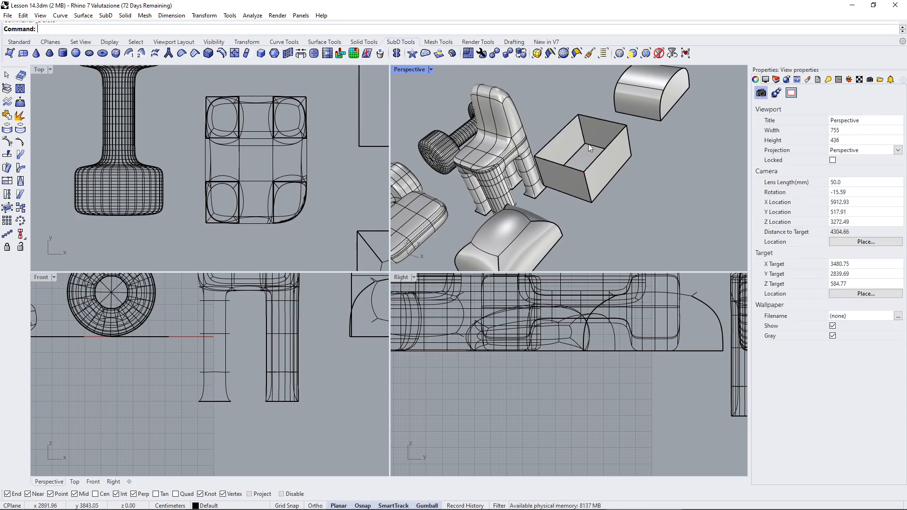
# Step: Offset the open SubD box by 5 as a solid, keeping the input object
pyautogui.moveTo(589, 144); pyautogui.dragTo(600, 140, button='right')
pyautogui.click(590, 141)
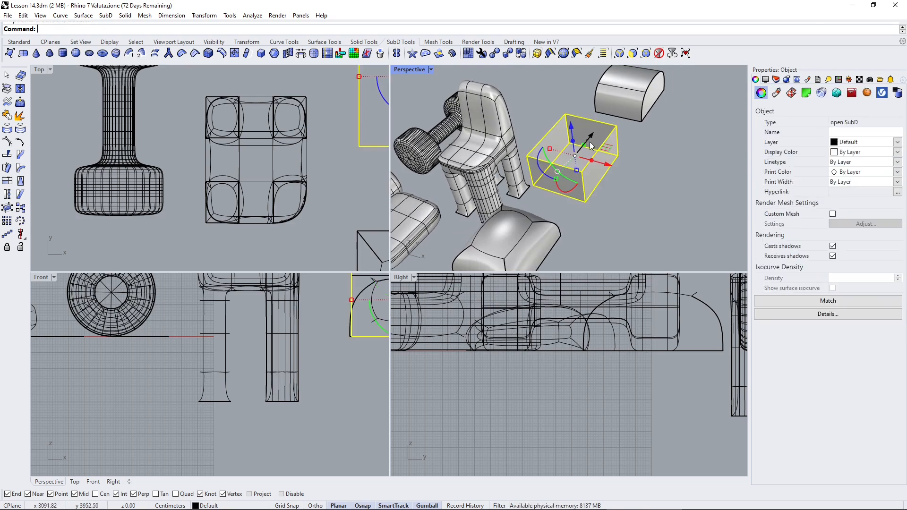
pyautogui.click(452, 53)
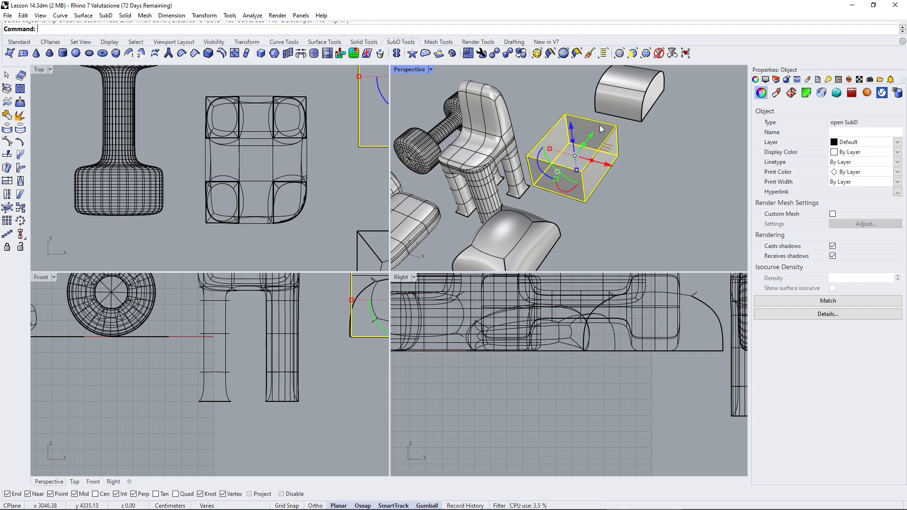
pyautogui.rightClick(600, 126)
pyautogui.rightClick(611, 138)
pyautogui.rightClick(629, 140)
pyautogui.rightClick(629, 140)
pyautogui.click(648, 144)
pyautogui.scroll(5, 648, 144)
pyautogui.scroll(6, 559, 157)
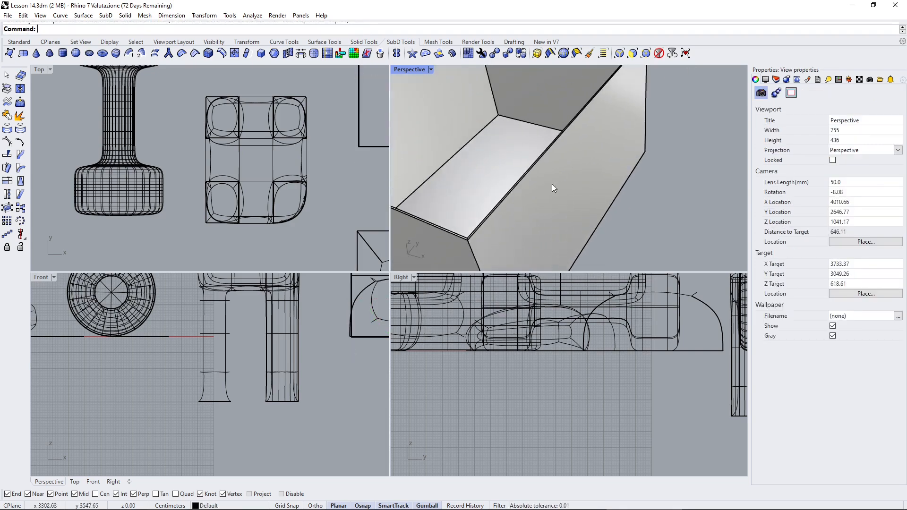
# Step: Delete the closed SubD made by the offset, and check the remaining open box by selecting and deselecting it
pyautogui.click(602, 166)
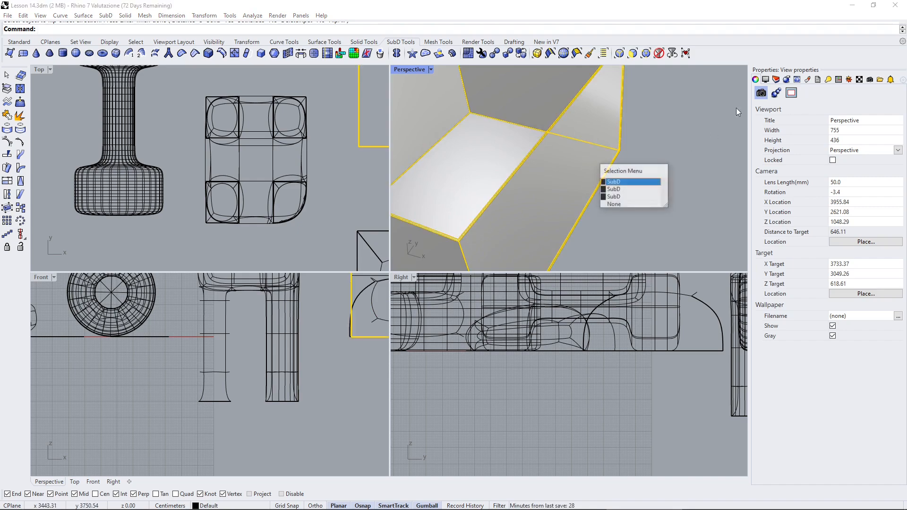
pyautogui.click(614, 189)
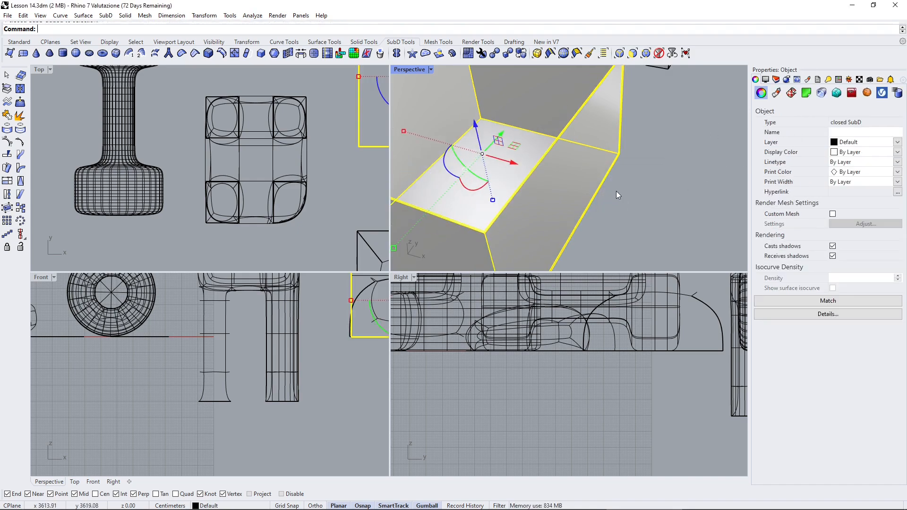
pyautogui.click(600, 154)
pyautogui.press('Delete')
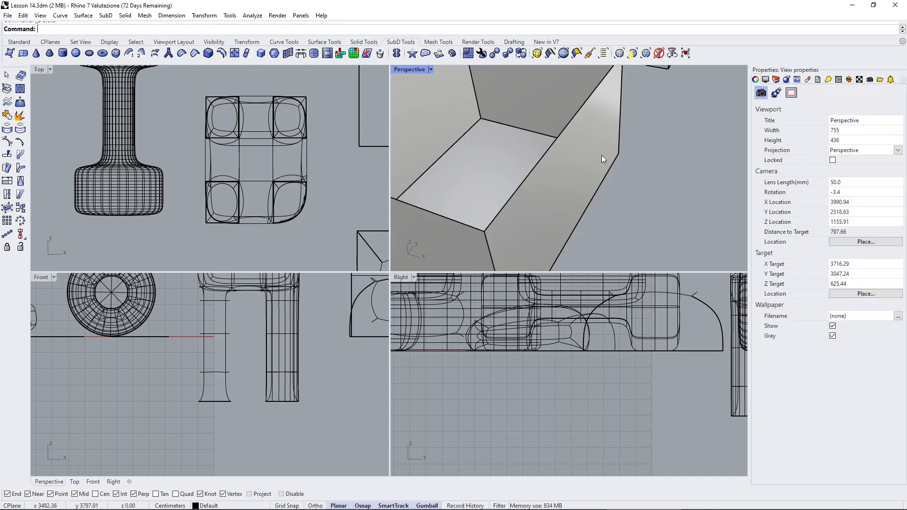
pyautogui.click(602, 156)
pyautogui.scroll(-1, 607, 159)
pyautogui.scroll(-1, 609, 163)
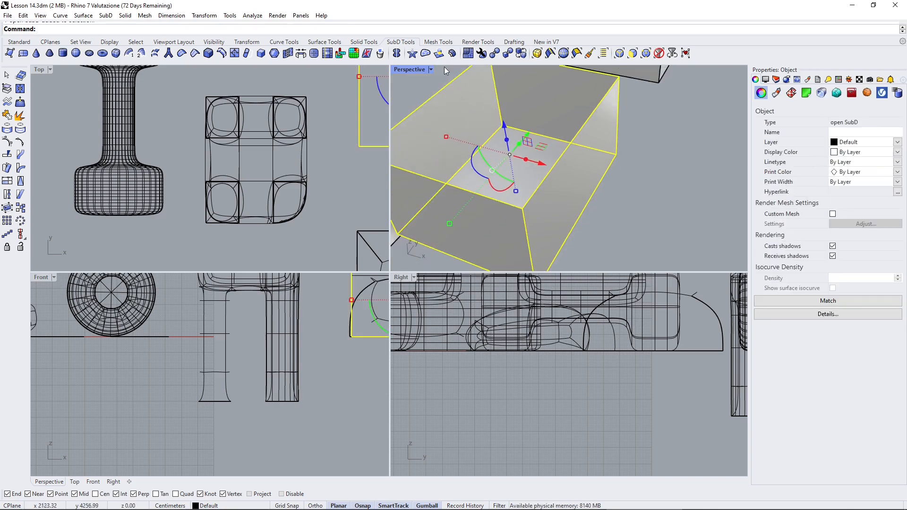
pyautogui.scroll(-2, 602, 186)
pyautogui.click(631, 186)
pyautogui.scroll(-1, 631, 187)
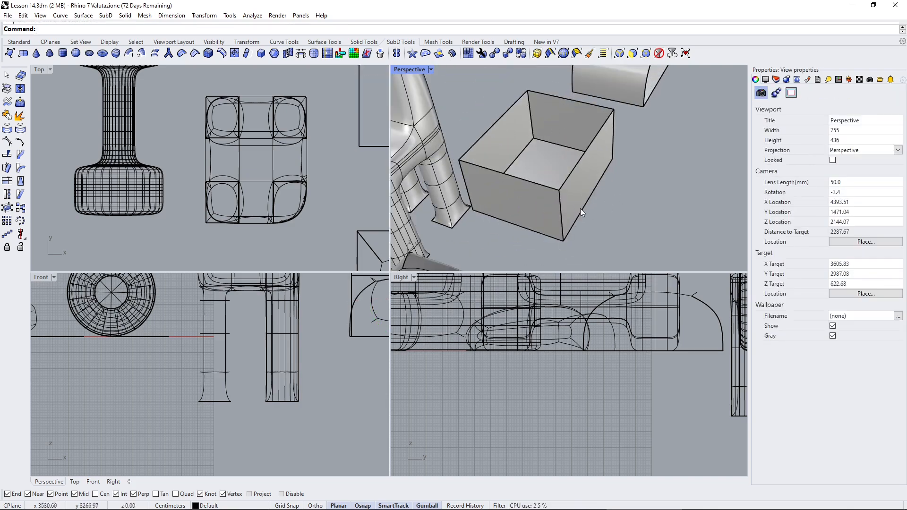
# Step: Remove the creases from the four bottom edges of the open SubD box
pyautogui.moveTo(581, 208); pyautogui.dragTo(574, 183, button='right')
pyautogui.scroll(-3, 563, 163)
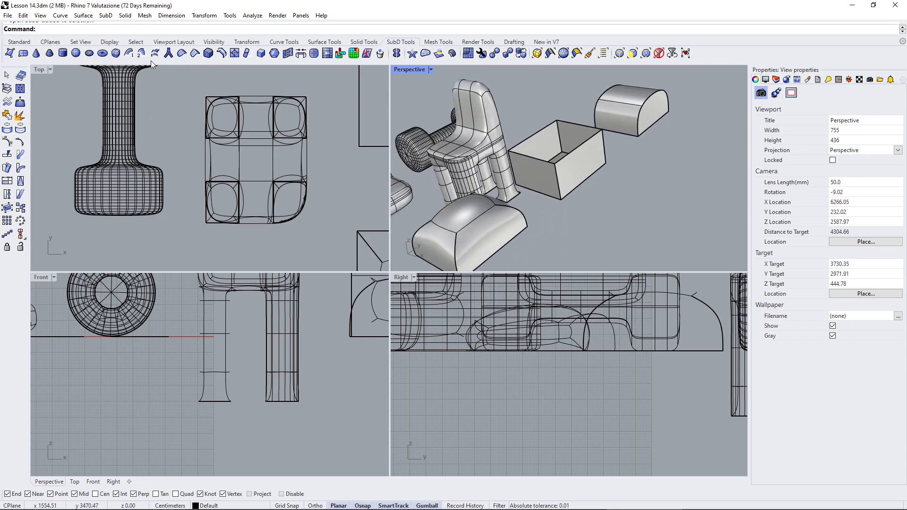
pyautogui.click(181, 53)
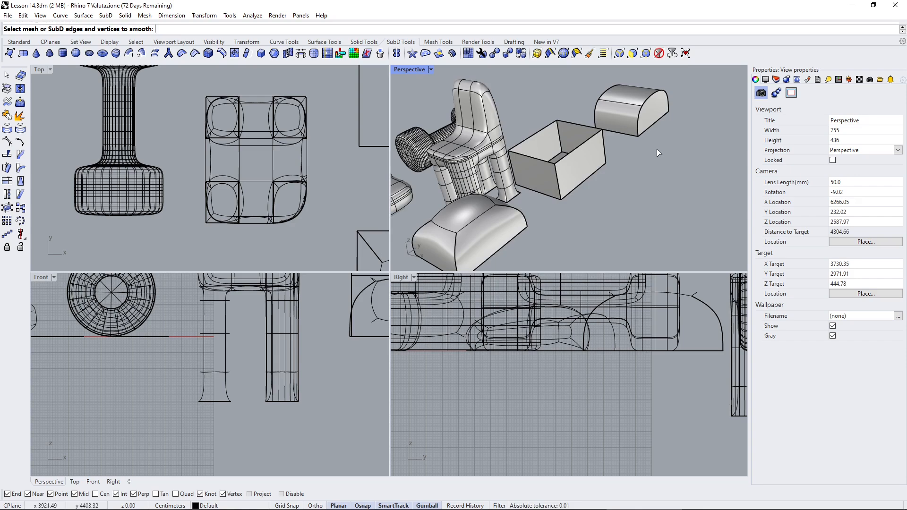
pyautogui.click(584, 183)
pyautogui.moveTo(580, 189); pyautogui.dragTo(559, 107, button='right')
pyautogui.click(566, 219)
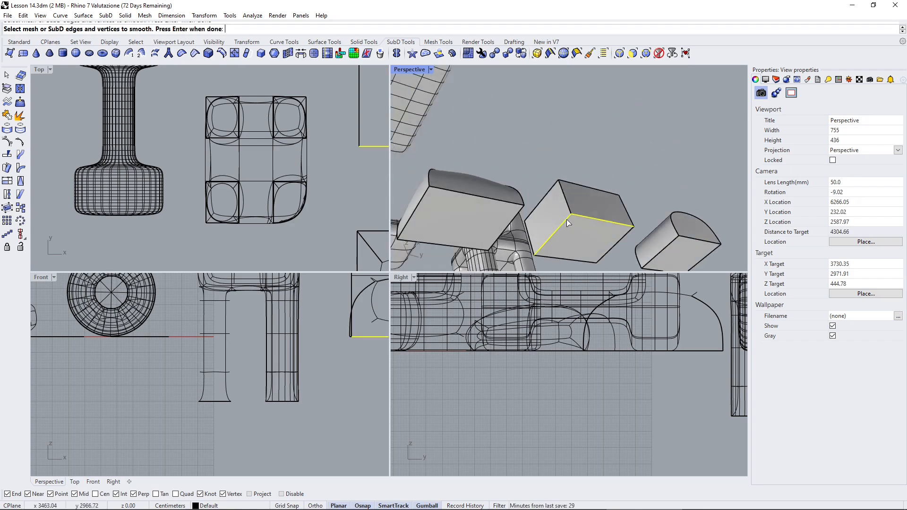
pyautogui.click(590, 256)
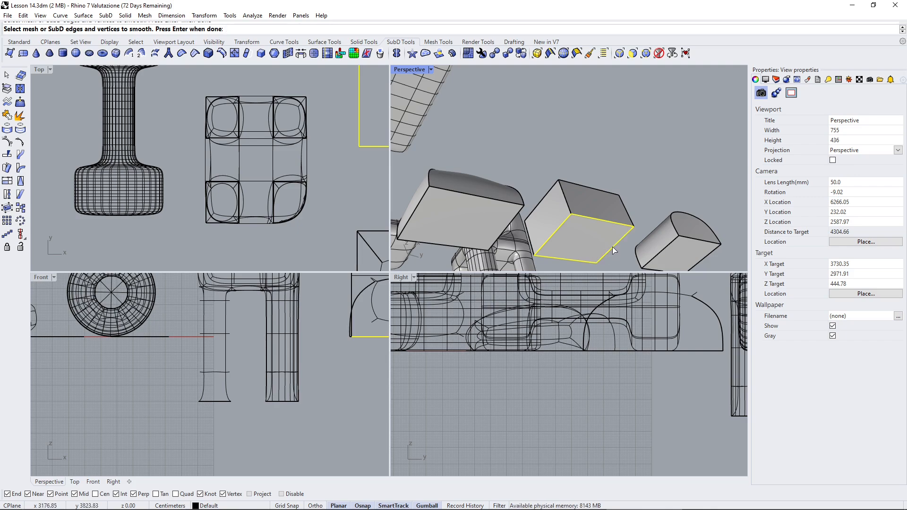
pyautogui.press('Return')
# Step: Offset the rounded open SubD box by 10 as a solid, keeping the input object
pyautogui.moveTo(603, 211); pyautogui.dragTo(620, 201, button='right')
pyautogui.scroll(5, 580, 166)
pyautogui.click(581, 168)
pyautogui.moveTo(574, 171); pyautogui.dragTo(489, 120, button='right')
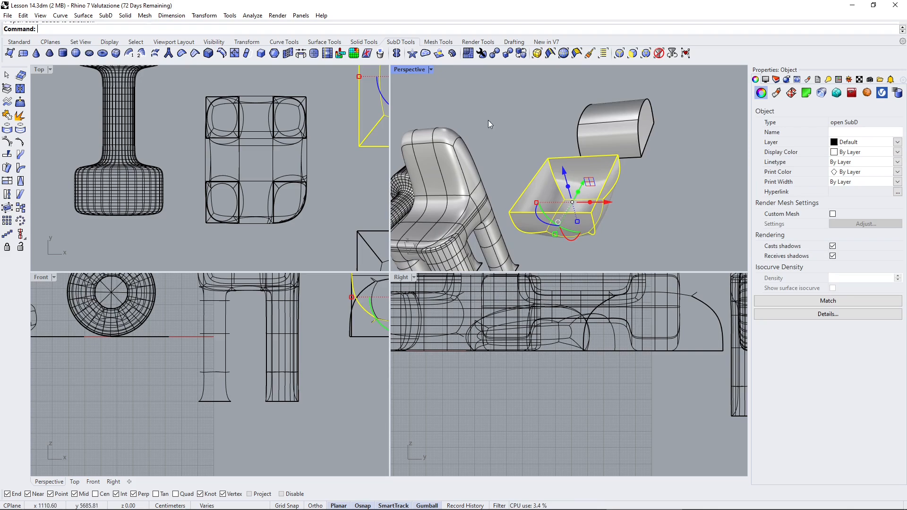
pyautogui.click(449, 54)
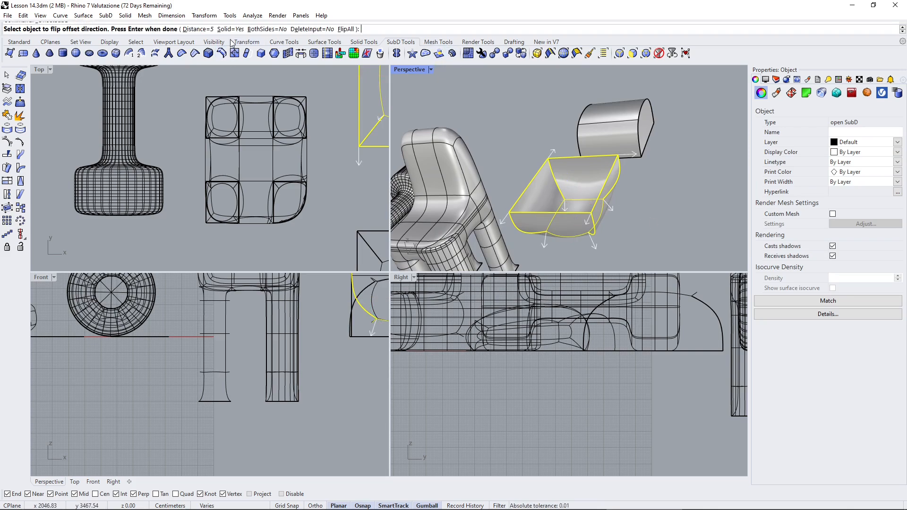
pyautogui.write('10')
pyautogui.press('Return')
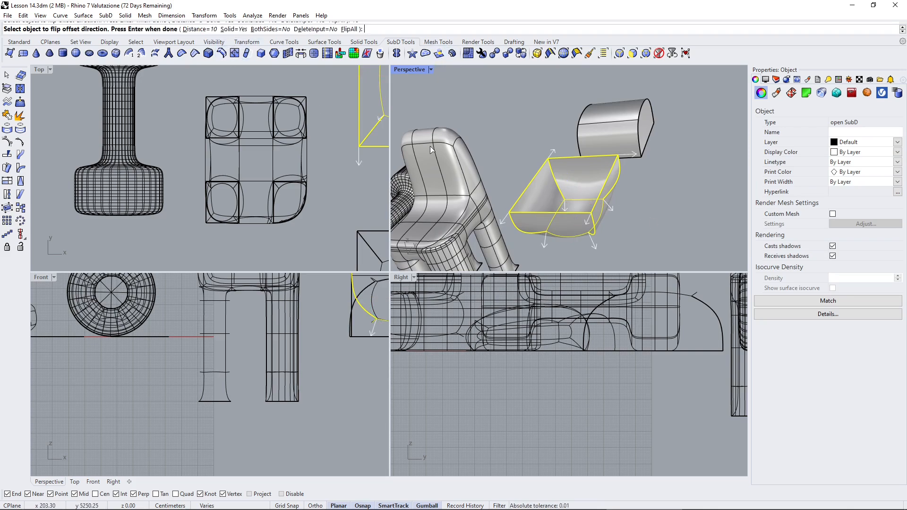
pyautogui.rightClick(476, 155)
pyautogui.click(665, 225)
pyautogui.scroll(6, 609, 216)
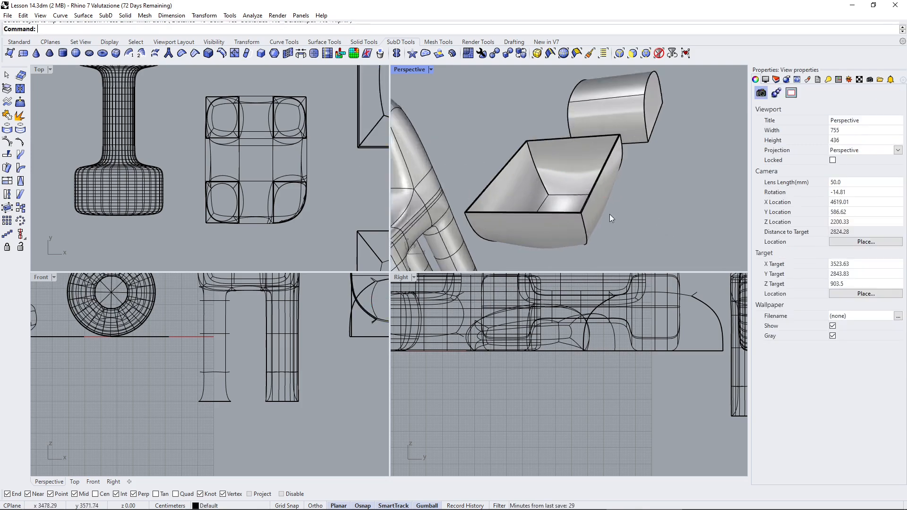
pyautogui.moveTo(609, 160); pyautogui.dragTo(634, 163, button='right')
pyautogui.scroll(-12, 583, 205)
pyautogui.moveTo(571, 201); pyautogui.dragTo(508, 175, button='right')
pyautogui.keyDown('shift'); pyautogui.moveTo(508, 174); pyautogui.dragTo(556, 192, button='right'); pyautogui.keyUp('shift')
pyautogui.moveTo(556, 192); pyautogui.dragTo(522, 221, button='right')
pyautogui.scroll(-6, 567, 194)
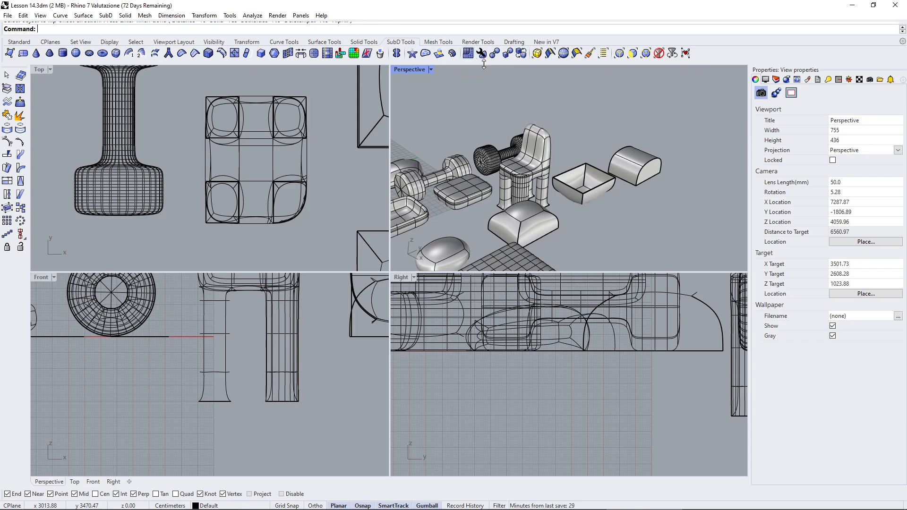
pyautogui.click(579, 187)
pyautogui.click(467, 54)
pyautogui.click(467, 55)
pyautogui.click(588, 189)
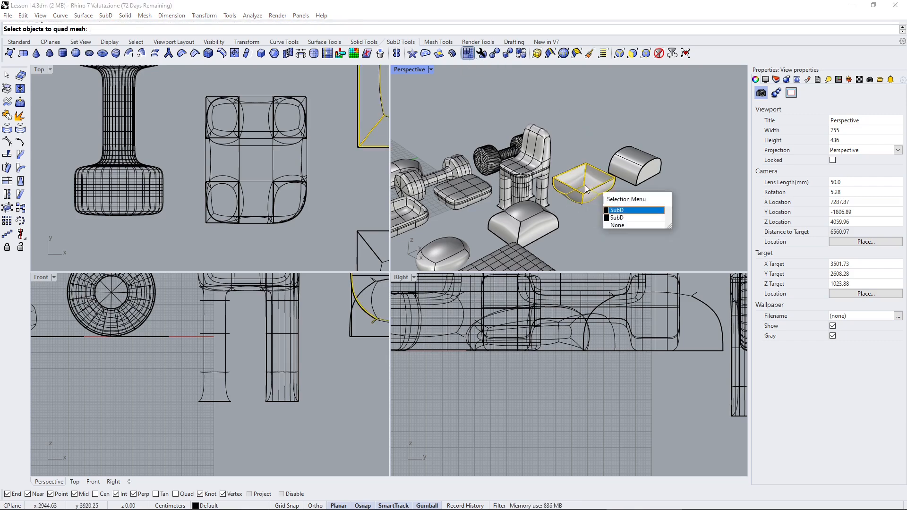
pyautogui.click(615, 211)
pyautogui.press('Return')
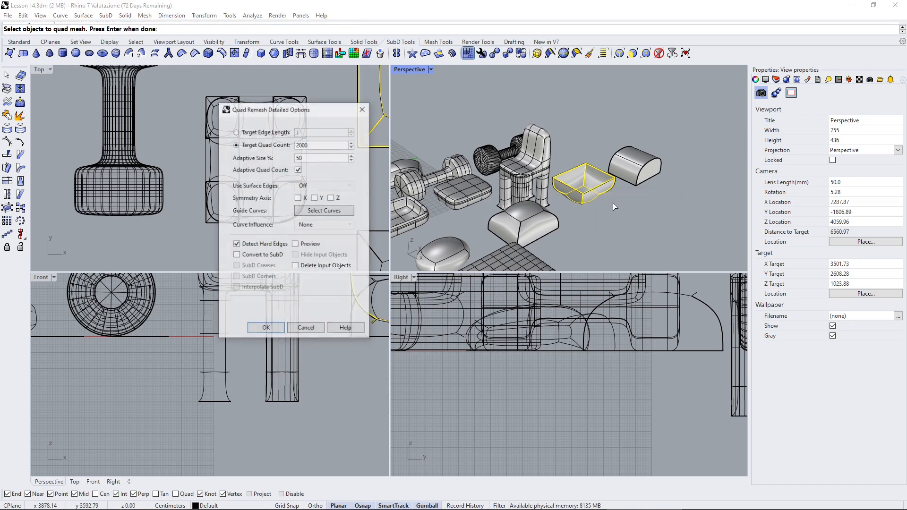
pyautogui.click(363, 109)
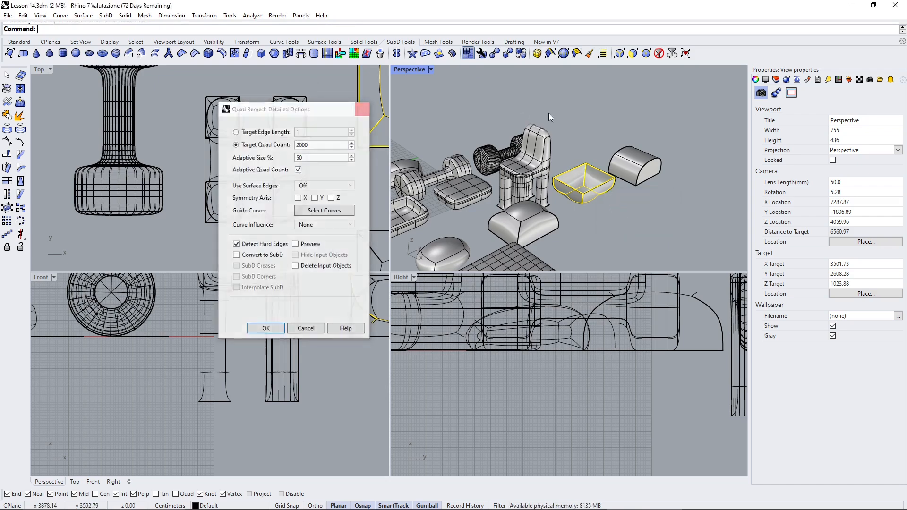
# Step: Move the thickened closed SubD box along the X axis until it stands clear of the open one, and deselect it
pyautogui.click(596, 200)
pyautogui.moveTo(609, 200); pyautogui.dragTo(678, 236)
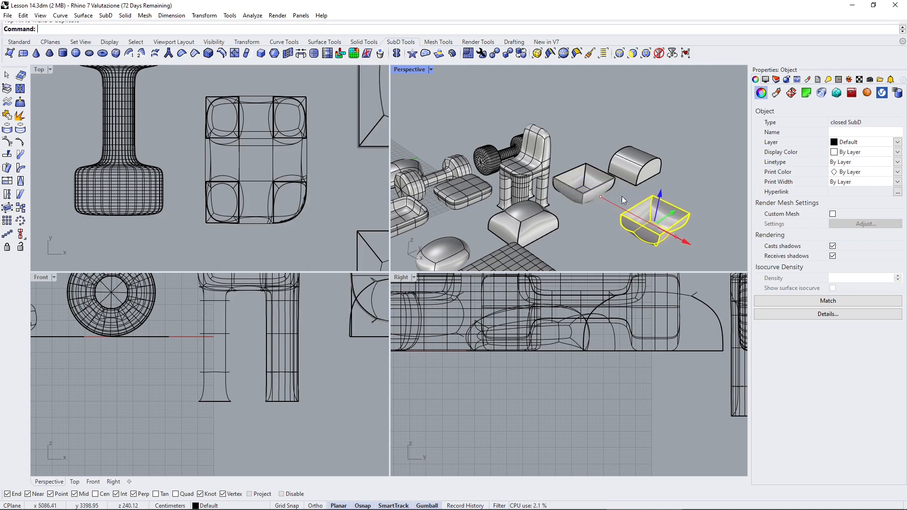
pyautogui.click(622, 197)
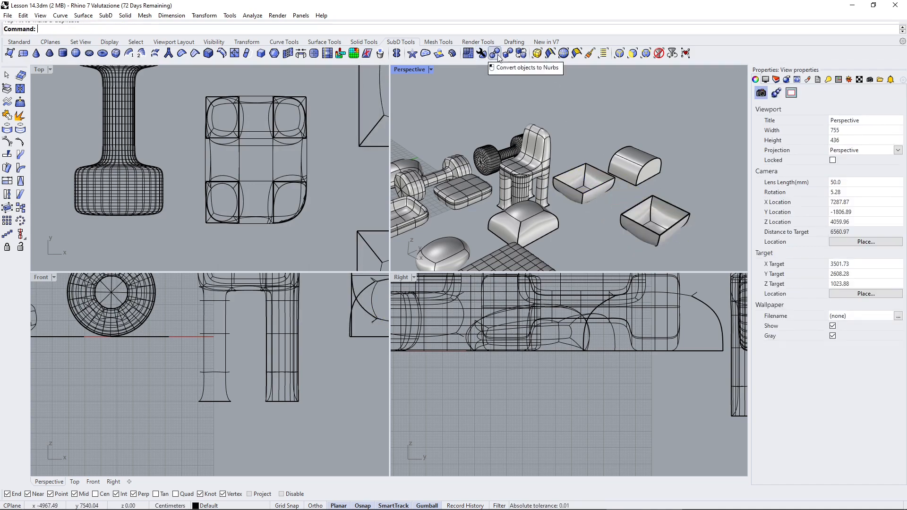
# Step: Convert the thin open SubD box to NURBS without deleting the input, and check the object type of the gridded result
pyautogui.click(582, 184)
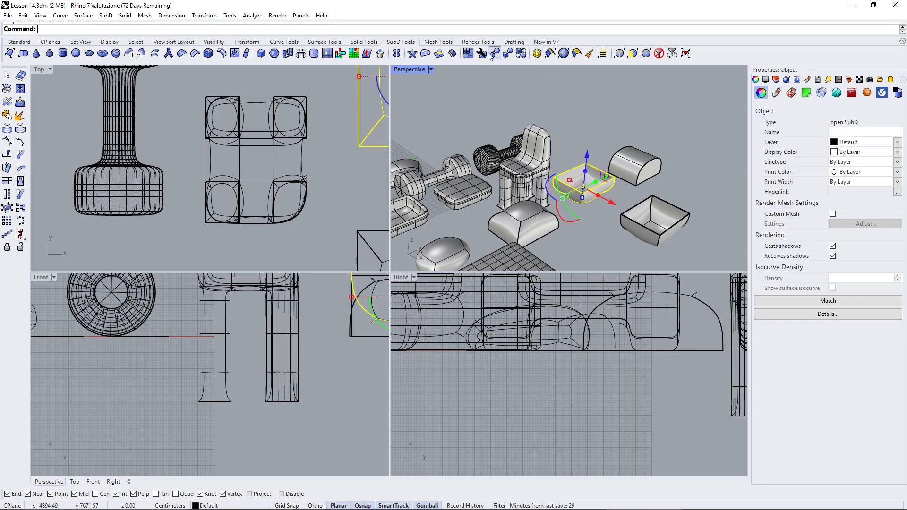
pyautogui.click(494, 53)
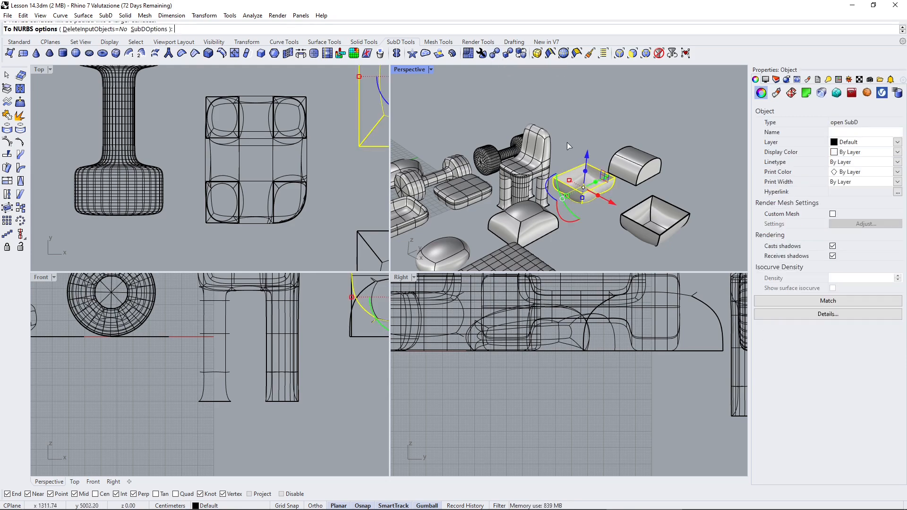
pyautogui.rightClick(550, 108)
pyautogui.click(577, 125)
pyautogui.scroll(5, 581, 191)
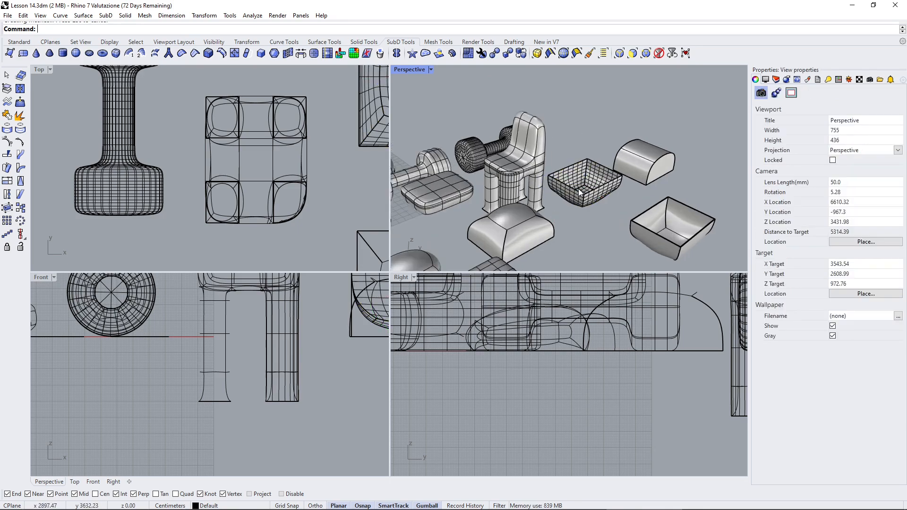
pyautogui.click(586, 206)
pyautogui.click(571, 135)
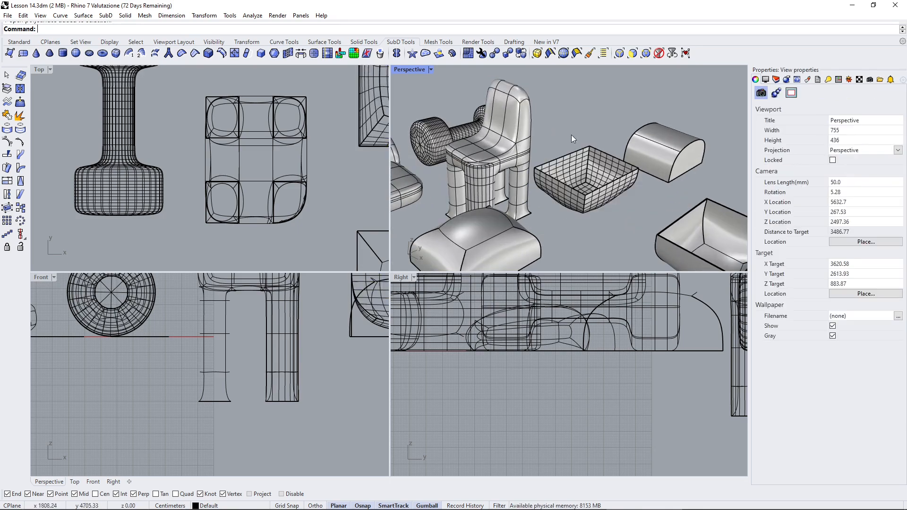
pyautogui.click(604, 170)
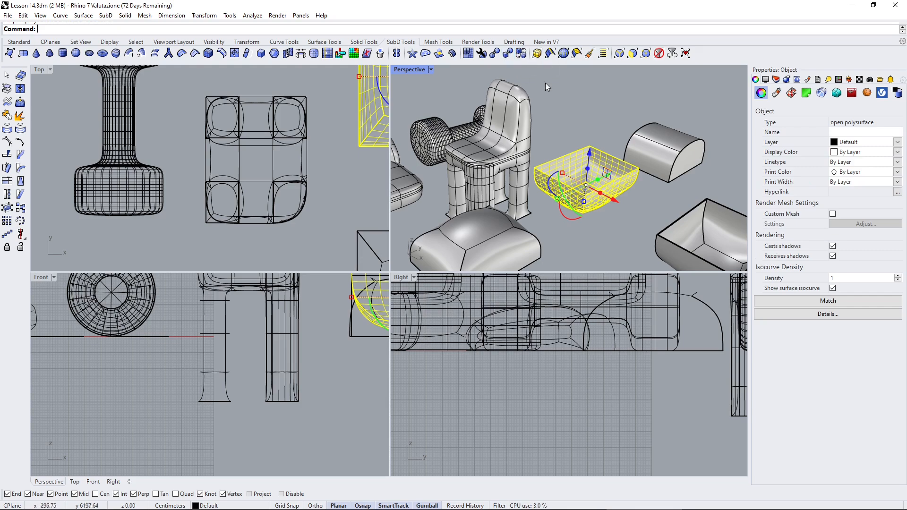
pyautogui.click(565, 100)
pyautogui.scroll(-6, 597, 143)
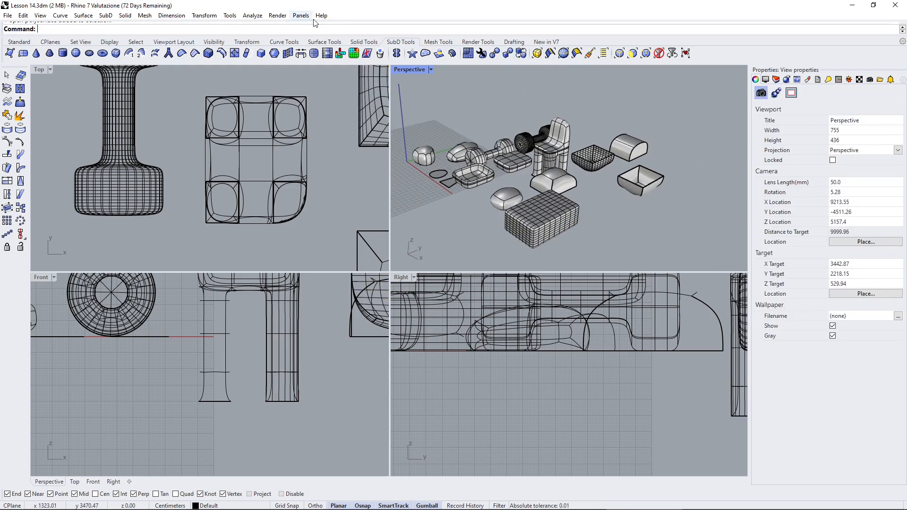
# Step: Draw a single-face Ngon mesh polygon on the ground plane in front of the large gridded block
pyautogui.click(440, 42)
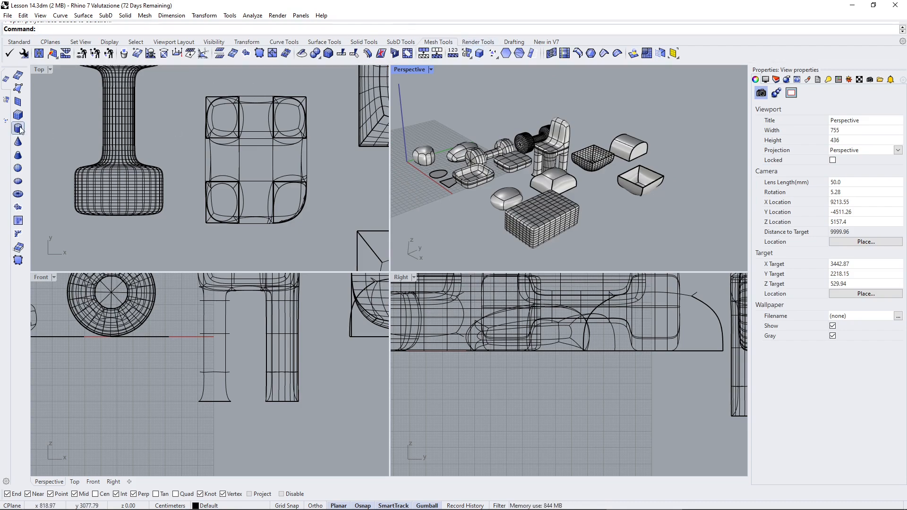
pyautogui.click(18, 88)
pyautogui.scroll(-3, 468, 147)
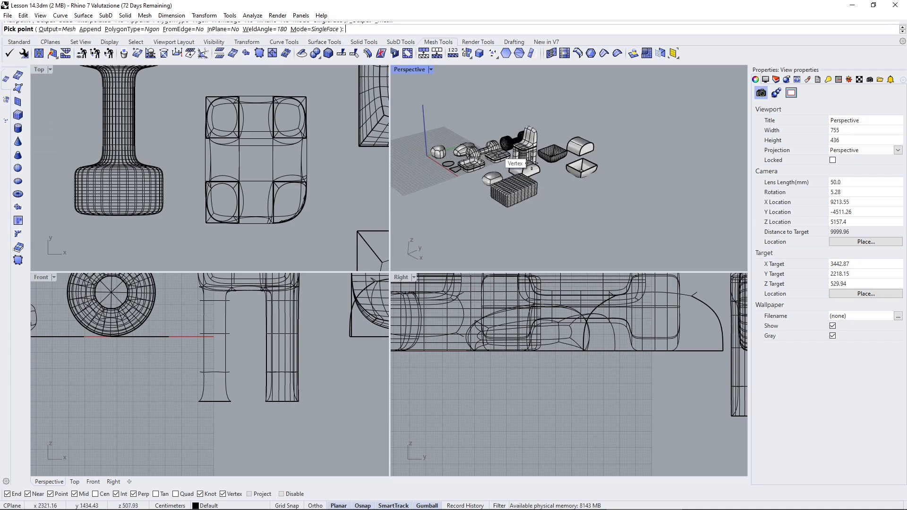
pyautogui.click(535, 214)
pyautogui.click(553, 231)
pyautogui.click(577, 221)
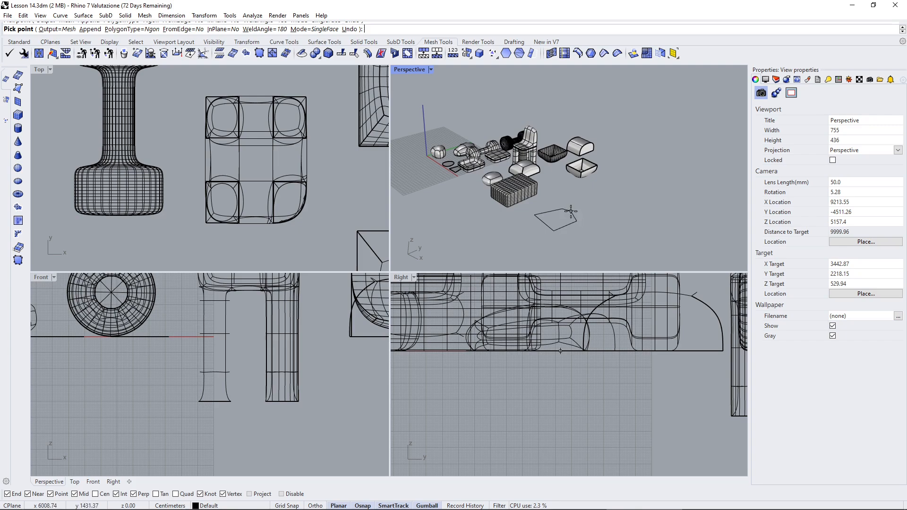
pyautogui.click(594, 207)
pyautogui.press('Return')
pyautogui.scroll(3, 571, 226)
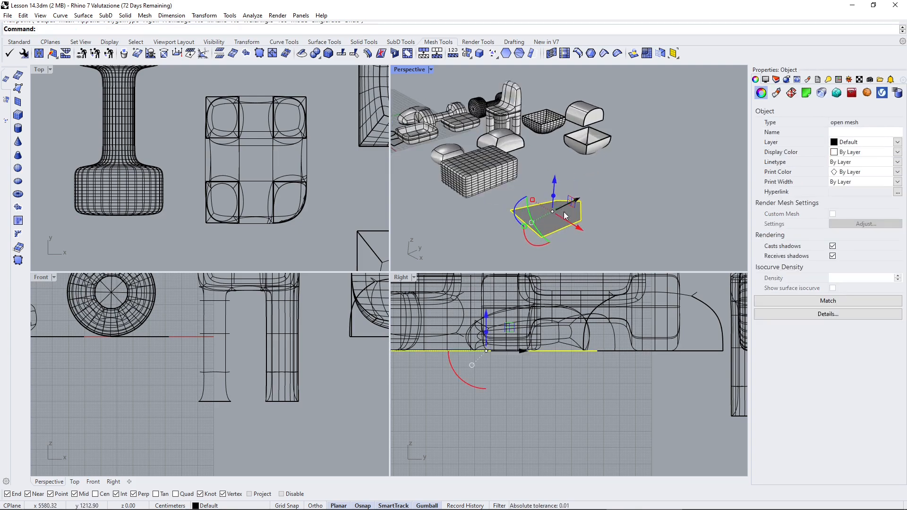
# Step: Extrude the Ngon mesh face upward along Z into a closed mesh block and deselect it
pyautogui.keyDown('ctrl'); pyautogui.moveTo(554, 184); pyautogui.dragTo(544, 163); pyautogui.keyUp('ctrl')
pyautogui.click(594, 190)
pyautogui.scroll(6, 595, 190)
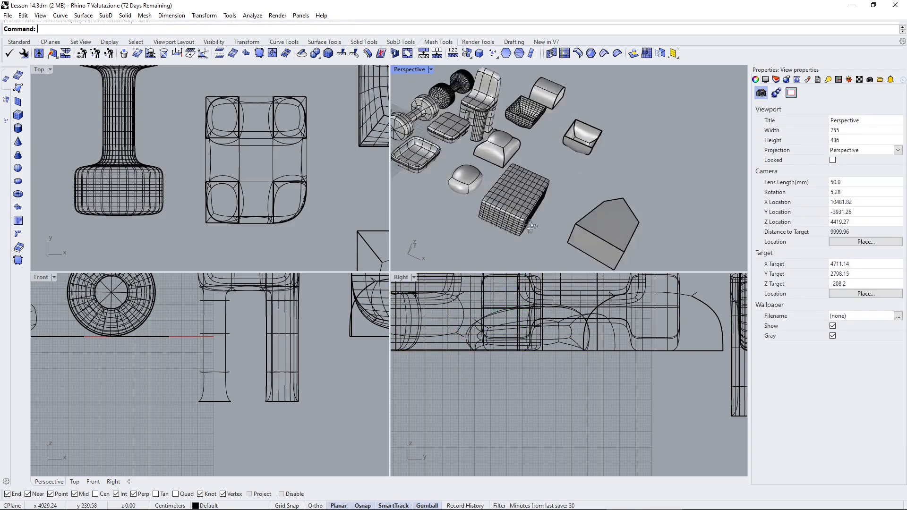
# Step: Convert the extruded closed mesh to a SubD using its control points, without creases or corners, keeping the input mesh
pyautogui.click(596, 177)
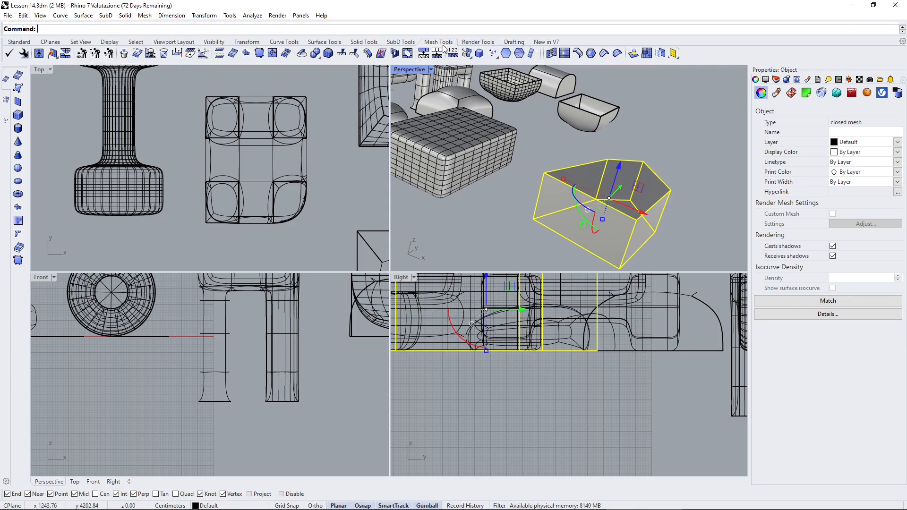
pyautogui.click(400, 42)
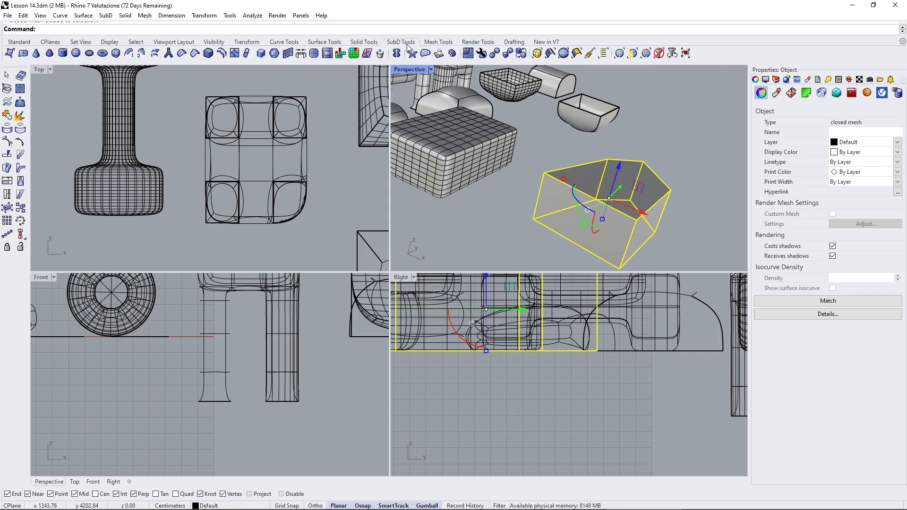
pyautogui.click(521, 54)
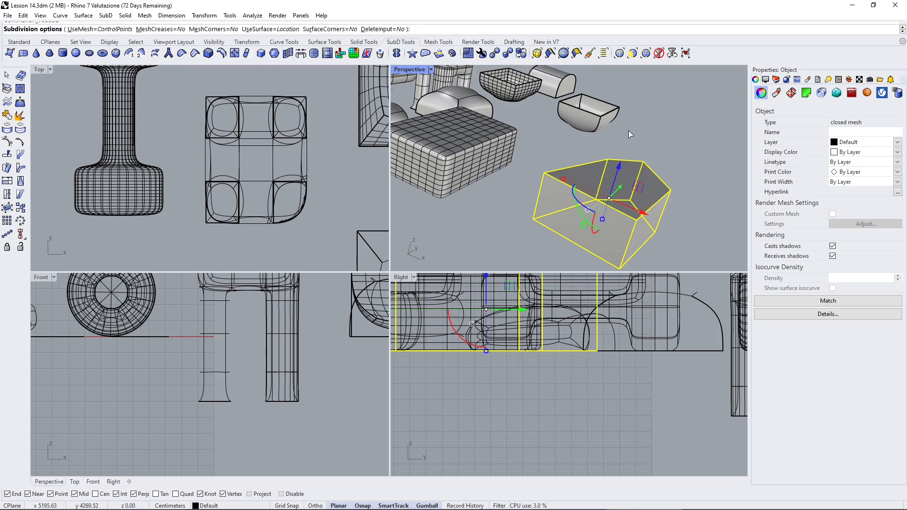
pyautogui.press('Return')
pyautogui.scroll(-2, 628, 129)
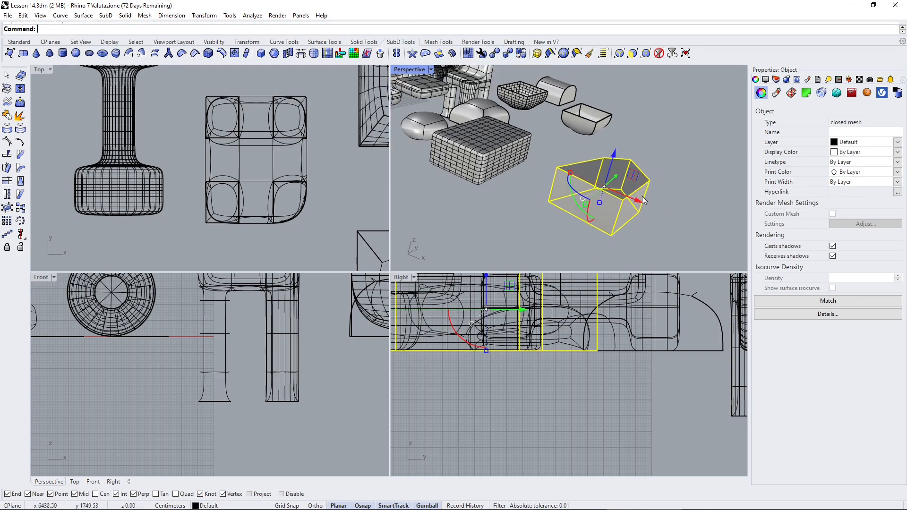
# Step: Move the closed mesh block along the X axis clear of the rounded SubD, and check the SubD's object type
pyautogui.moveTo(642, 197); pyautogui.dragTo(746, 243)
pyautogui.click(566, 188)
pyautogui.click(603, 192)
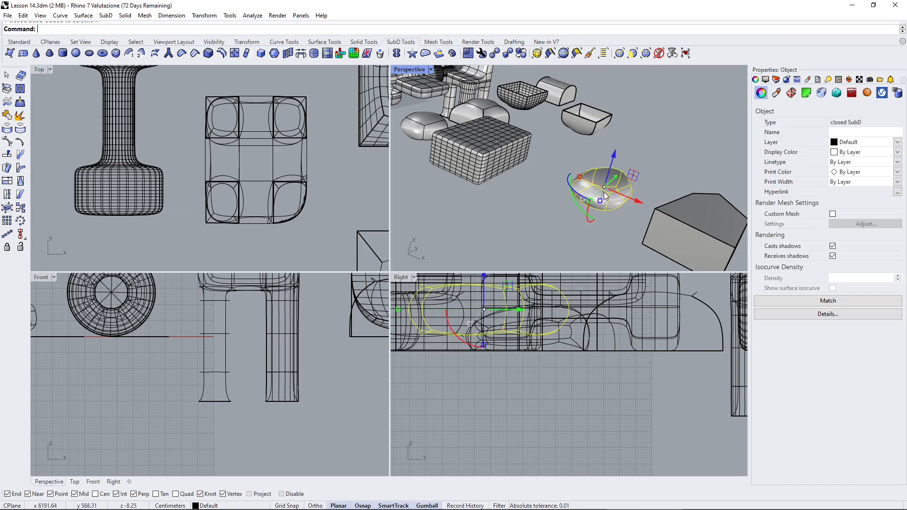
pyautogui.scroll(-2, 604, 192)
pyautogui.click(687, 194)
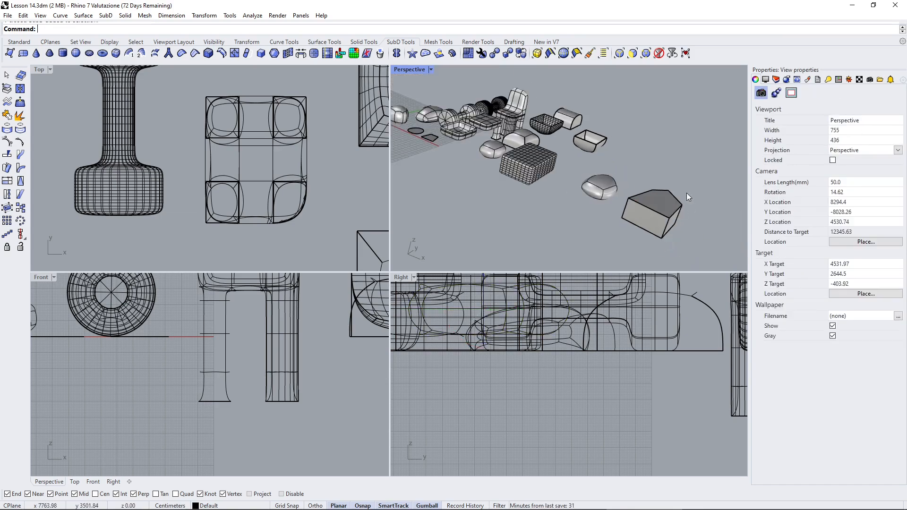
# Step: Compare the faceted mesh block with its rounded SubD version from several viewing angles
pyautogui.scroll(4, 658, 217)
pyautogui.moveTo(659, 217); pyautogui.dragTo(604, 191, button='right')
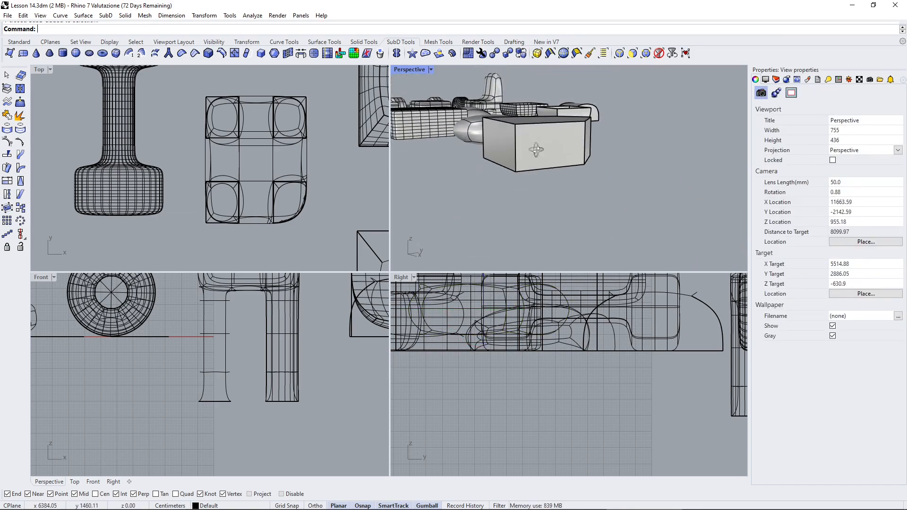
pyautogui.moveTo(536, 150); pyautogui.dragTo(604, 174, button='right')
pyautogui.click(603, 175)
pyautogui.click(541, 169)
pyautogui.scroll(-4, 544, 176)
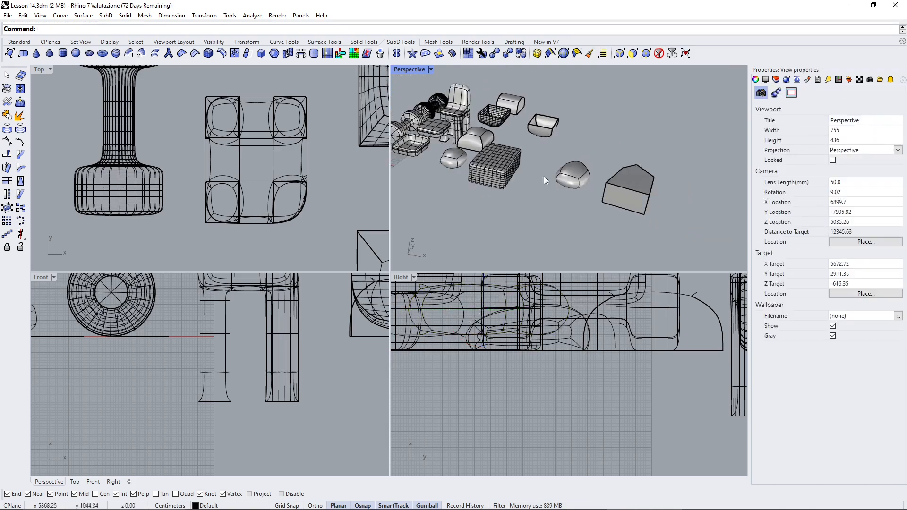
pyautogui.keyDown('shift'); pyautogui.moveTo(504, 175); pyautogui.dragTo(532, 185, button='right'); pyautogui.keyUp('shift')
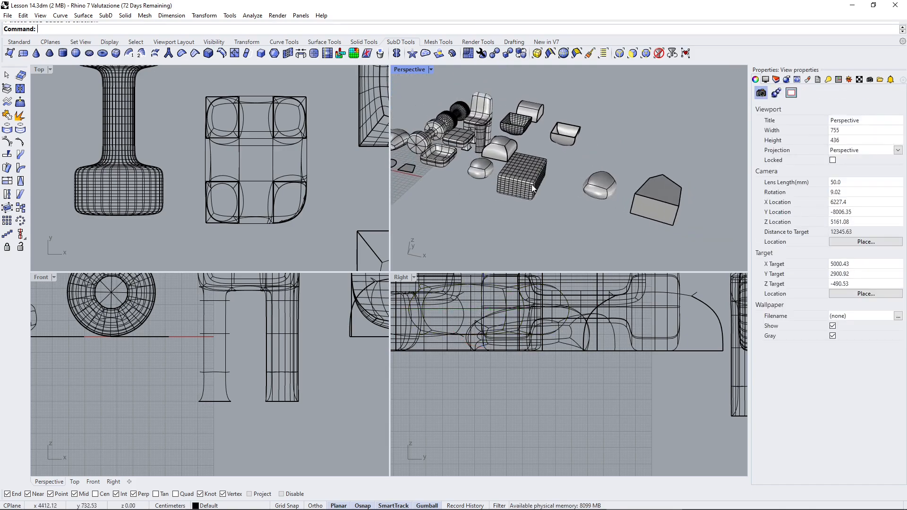
# Step: Try SubD object selection, pick edge loops across the whole rounded SubD with Select Edge Loop, and clear the selection
pyautogui.click(537, 54)
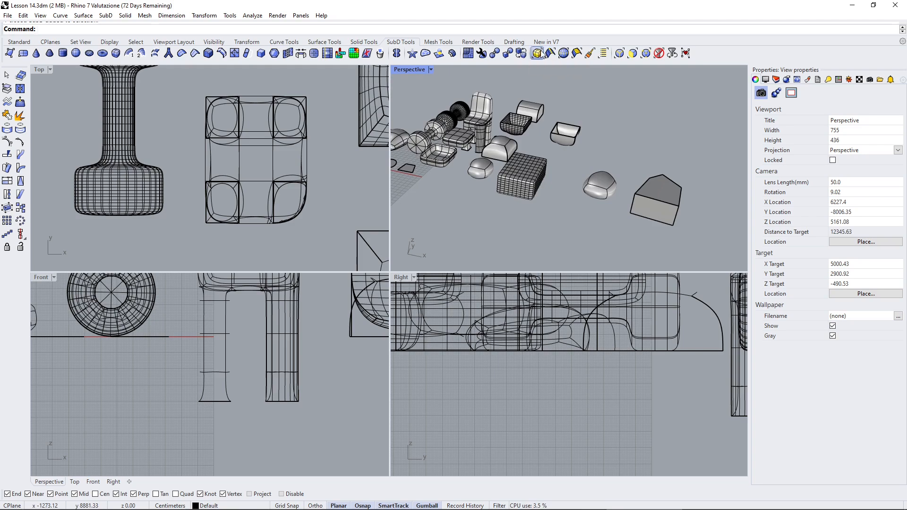
pyautogui.click(594, 90)
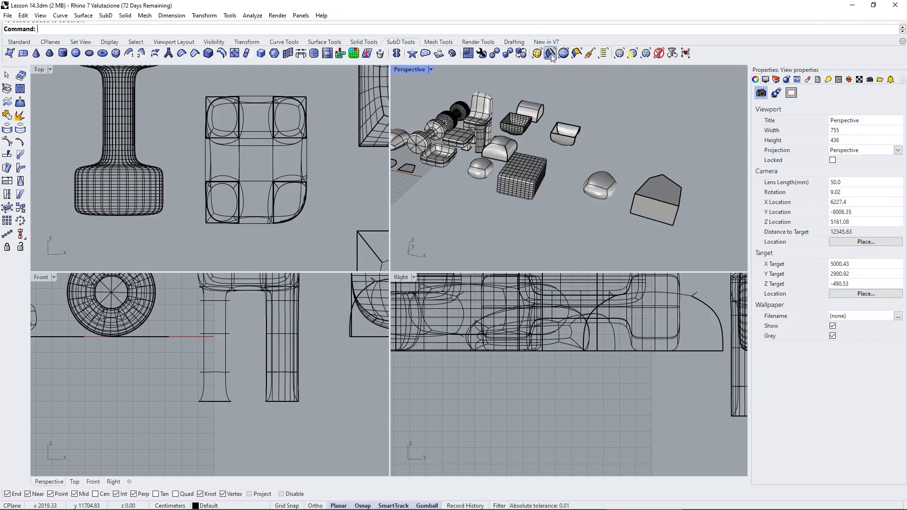
pyautogui.click(550, 53)
pyautogui.scroll(1, 591, 169)
pyautogui.click(608, 201)
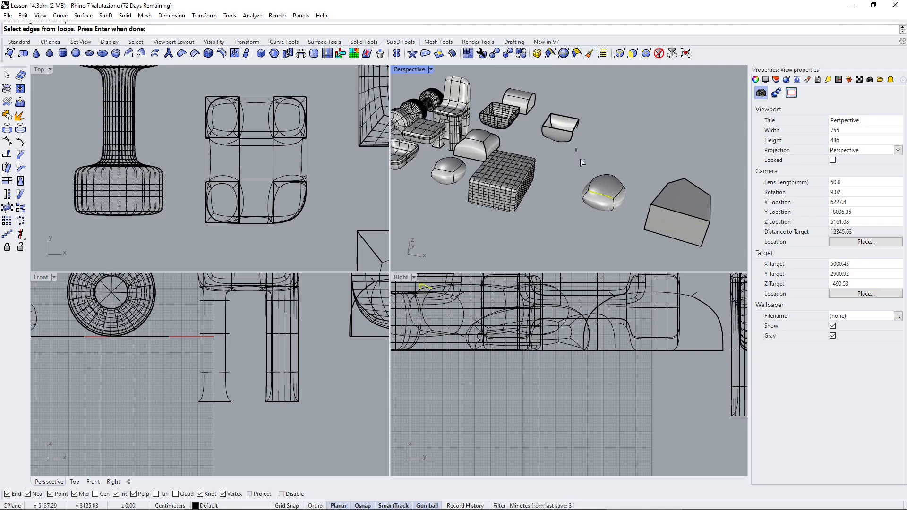
pyautogui.moveTo(580, 159); pyautogui.dragTo(623, 217)
pyautogui.click(564, 59)
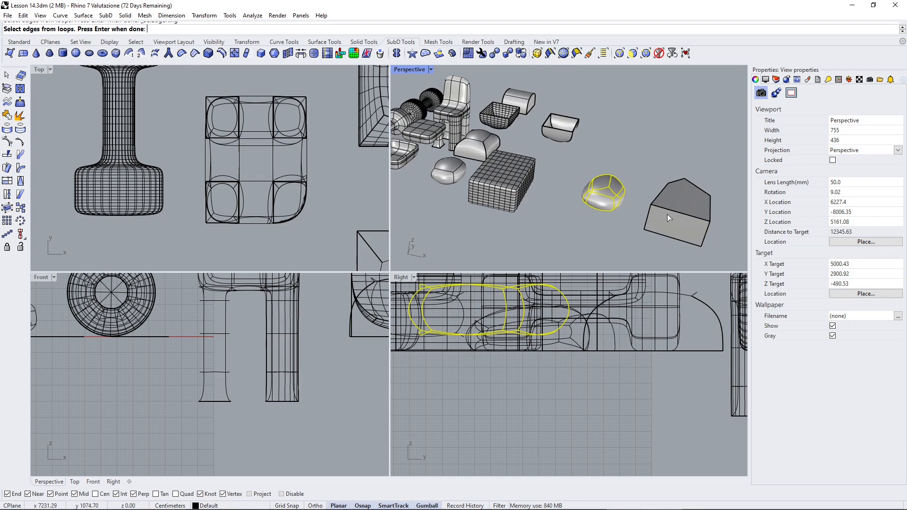
pyautogui.press('Escape')
# Step: Try edge loop selection on the front side of the extruded mesh block, and cancel it
pyautogui.click(550, 54)
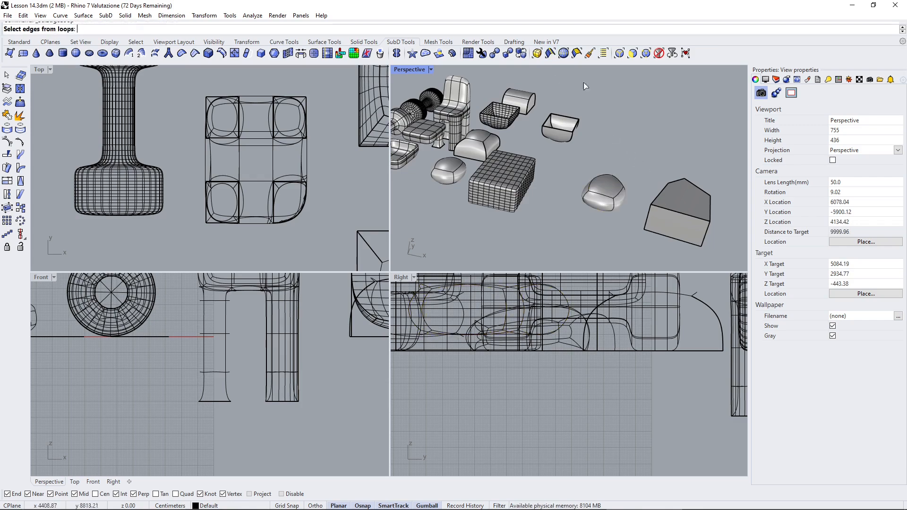
pyautogui.click(679, 213)
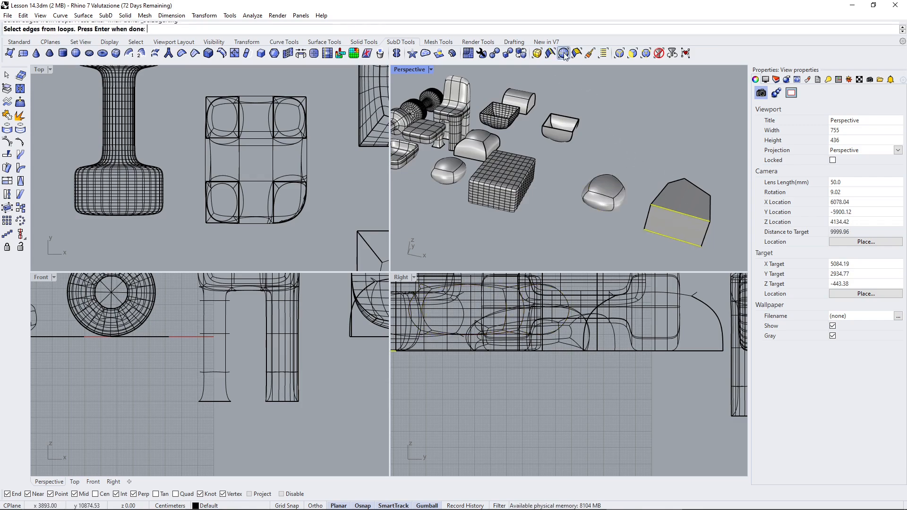
pyautogui.moveTo(632, 184); pyautogui.dragTo(598, 161, button='right')
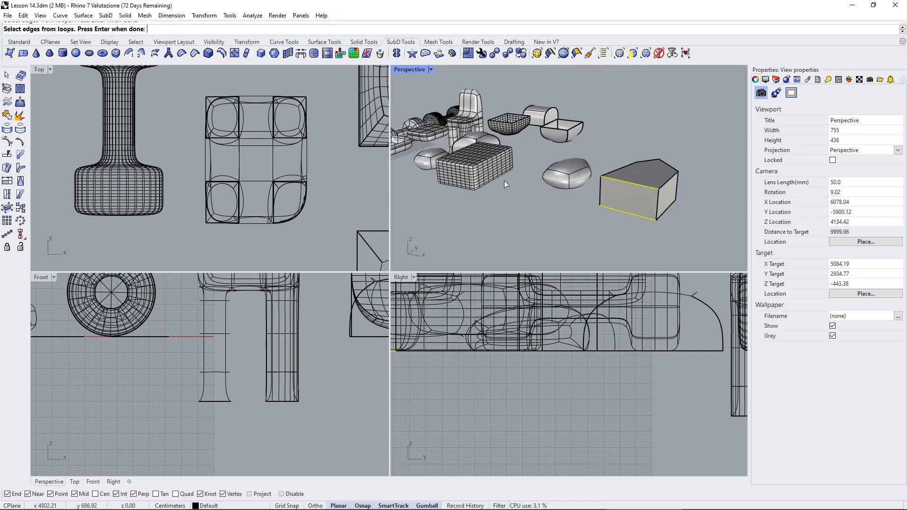
pyautogui.scroll(2, 496, 177)
pyautogui.press('Escape')
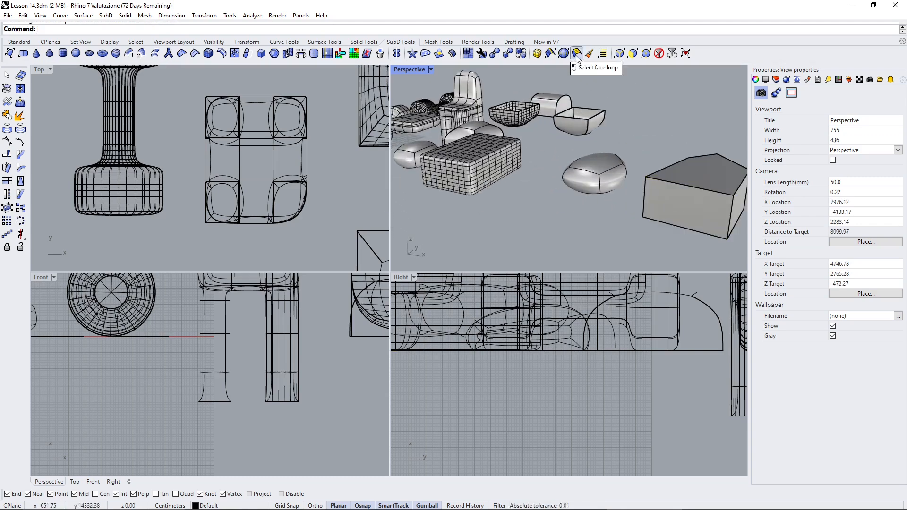
# Step: Select the polysurface from the overlapping objects at the gridded open bowl, and clear the selection
pyautogui.scroll(4, 543, 113)
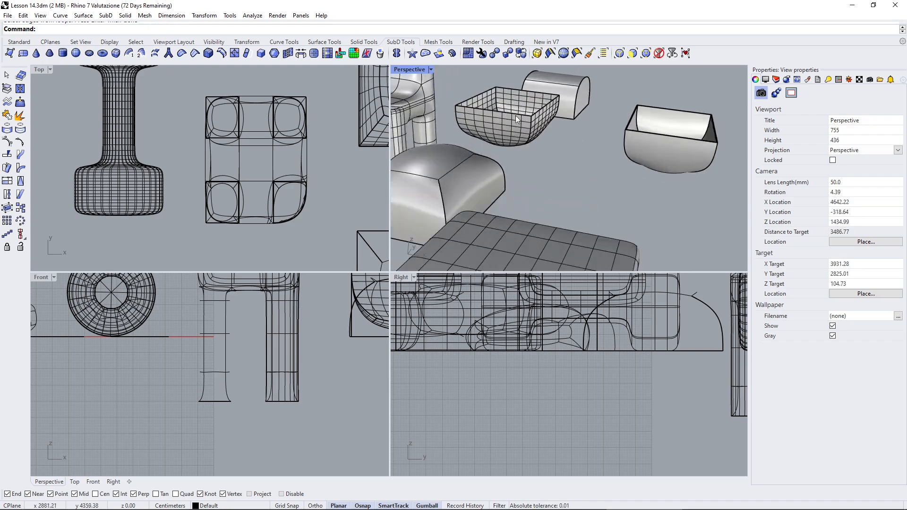
pyautogui.click(537, 121)
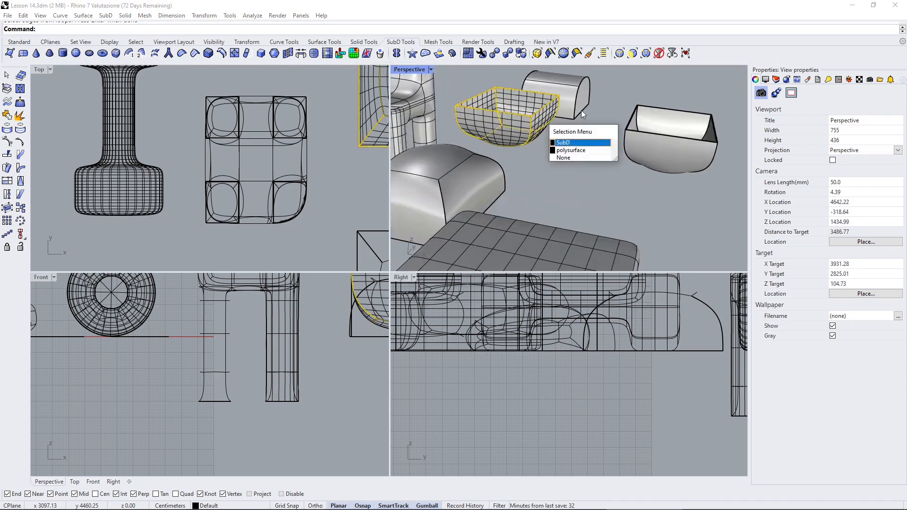
pyautogui.click(584, 149)
pyautogui.press('Escape')
pyautogui.scroll(-8, 576, 166)
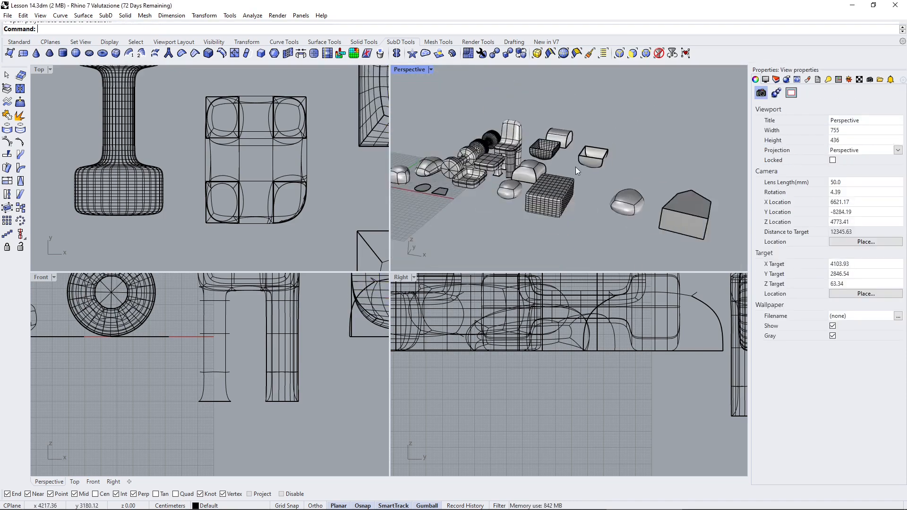
# Step: Try Select Face Loop lengthwise along the densely gridded dumbbell, and clear the selection
pyautogui.scroll(10, 520, 156)
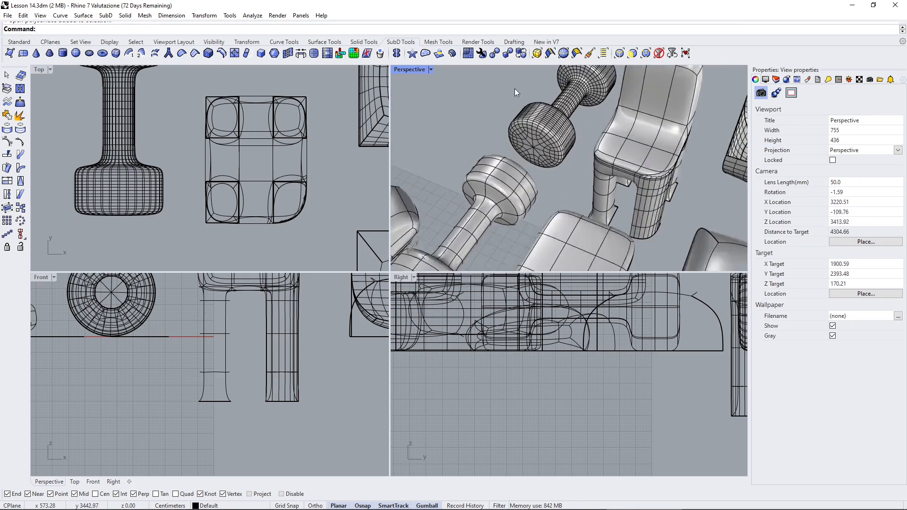
pyautogui.click(540, 124)
pyautogui.click(549, 86)
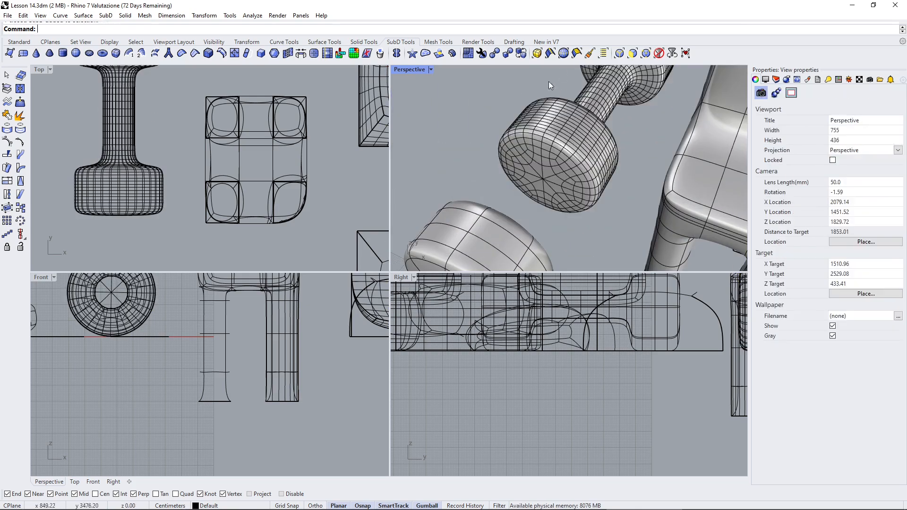
pyautogui.click(577, 53)
pyautogui.click(562, 120)
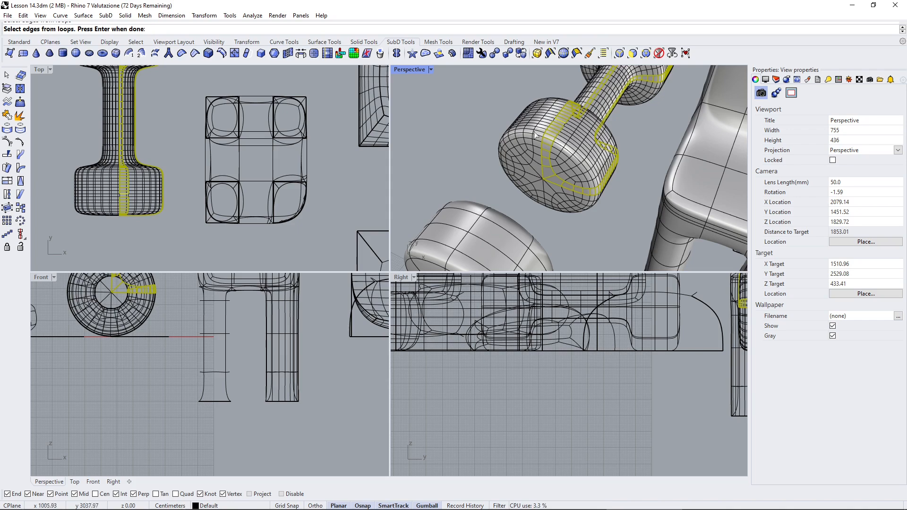
pyautogui.scroll(-6, 543, 154)
pyautogui.moveTo(543, 154); pyautogui.dragTo(545, 189, button='right')
pyautogui.press('Escape')
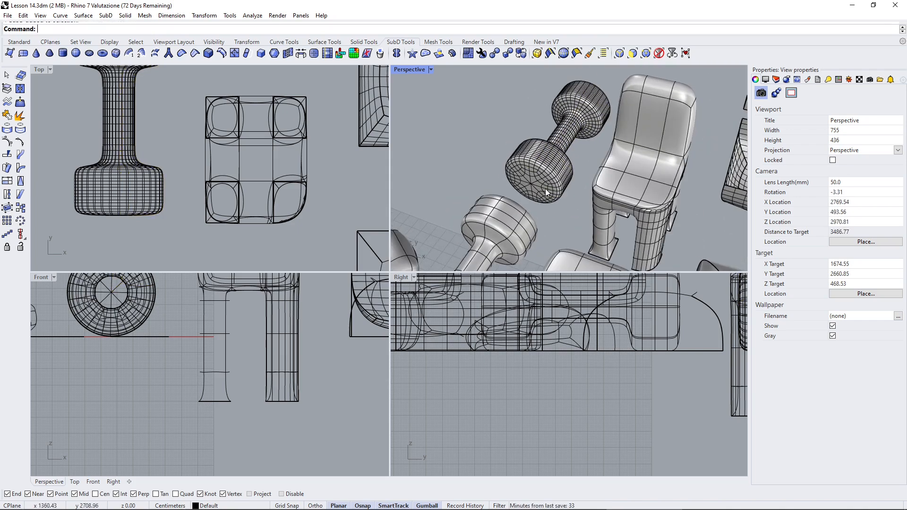
# Step: Restrict the selection filter to surfaces and faces as sub-objects, and reposition the filter window slightly
pyautogui.click(635, 54)
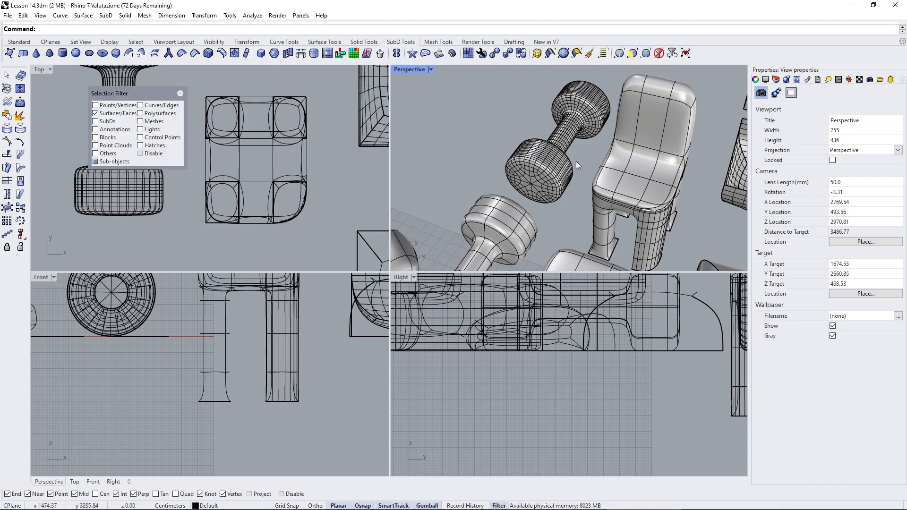
pyautogui.moveTo(113, 97); pyautogui.dragTo(113, 103)
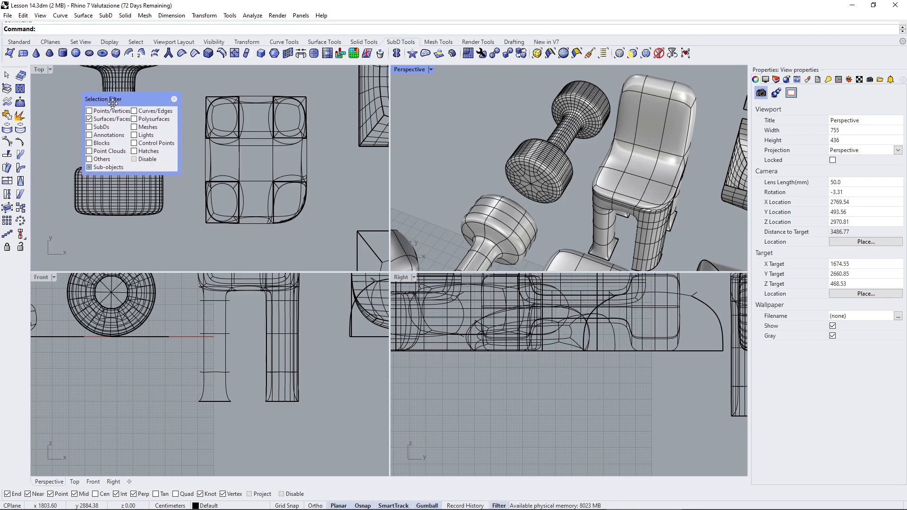
pyautogui.click(134, 159)
pyautogui.click(147, 159)
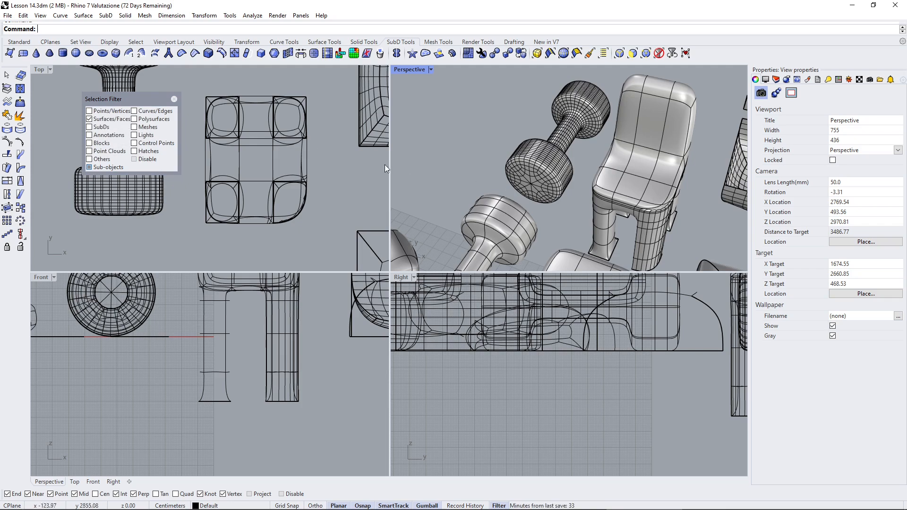
# Step: Try window-selecting faces on the dense dumbbell's near head and on its handle, clearing each selection
pyautogui.moveTo(411, 161); pyautogui.dragTo(478, 146, button='right')
pyautogui.moveTo(563, 216); pyautogui.dragTo(569, 220)
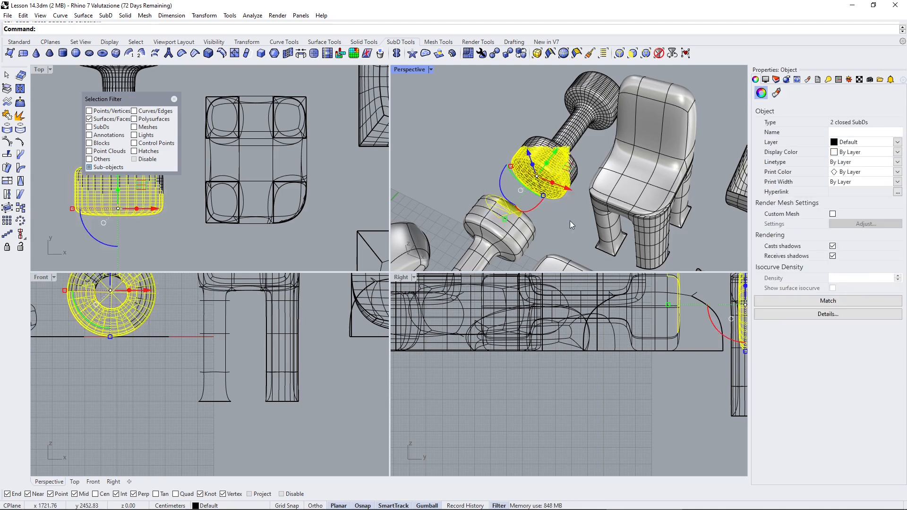
pyautogui.click(486, 175)
pyautogui.moveTo(486, 174); pyautogui.dragTo(526, 146, button='right')
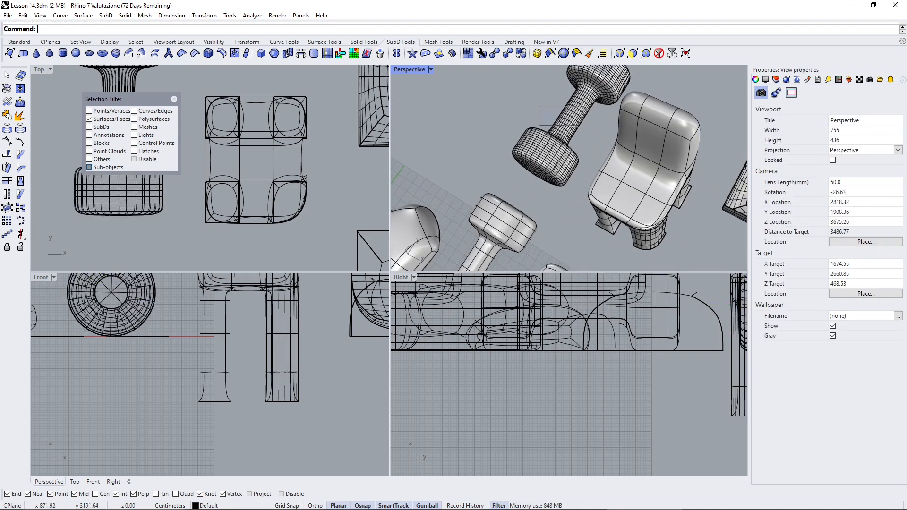
pyautogui.moveTo(568, 127); pyautogui.dragTo(576, 142)
pyautogui.click(496, 161)
# Step: Window-select the faces around the dense dumbbell's near head and save them as the named selection Selection 01
pyautogui.moveTo(540, 174); pyautogui.dragTo(540, 128, button='right')
pyautogui.moveTo(494, 150); pyautogui.dragTo(578, 232)
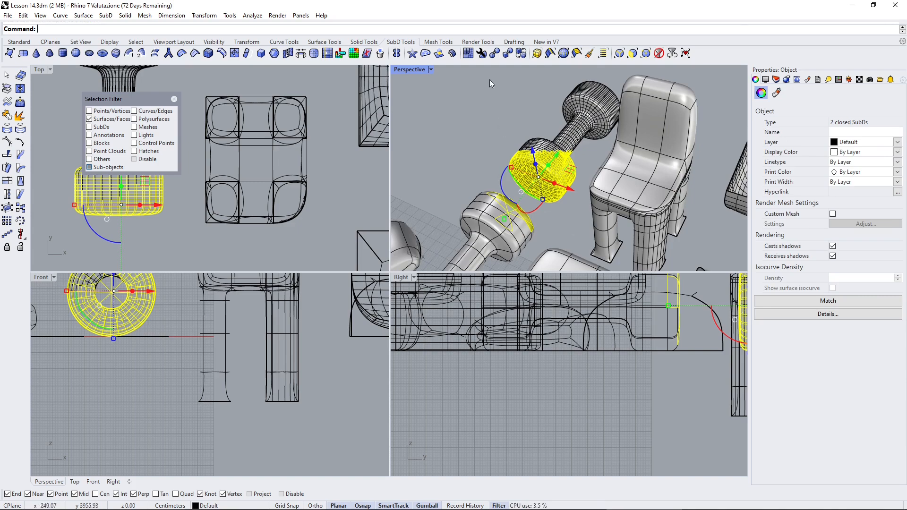
pyautogui.click(603, 53)
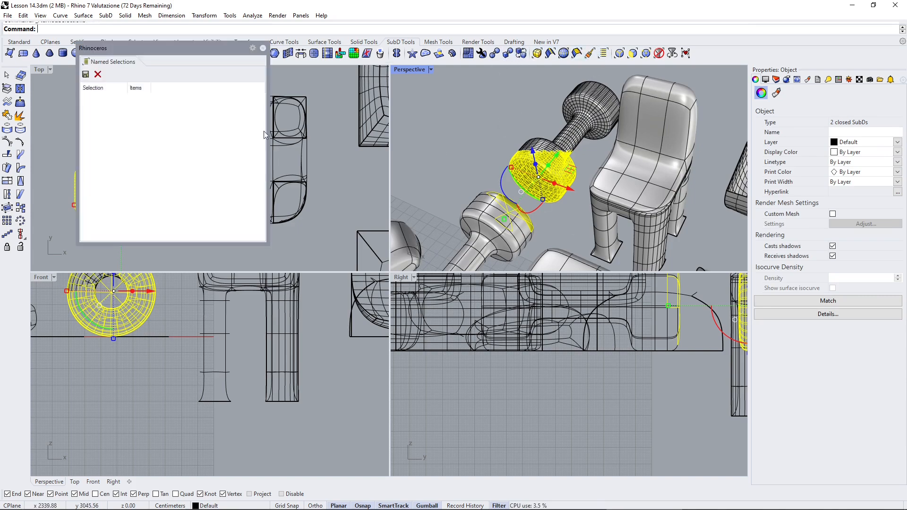
pyautogui.click(85, 75)
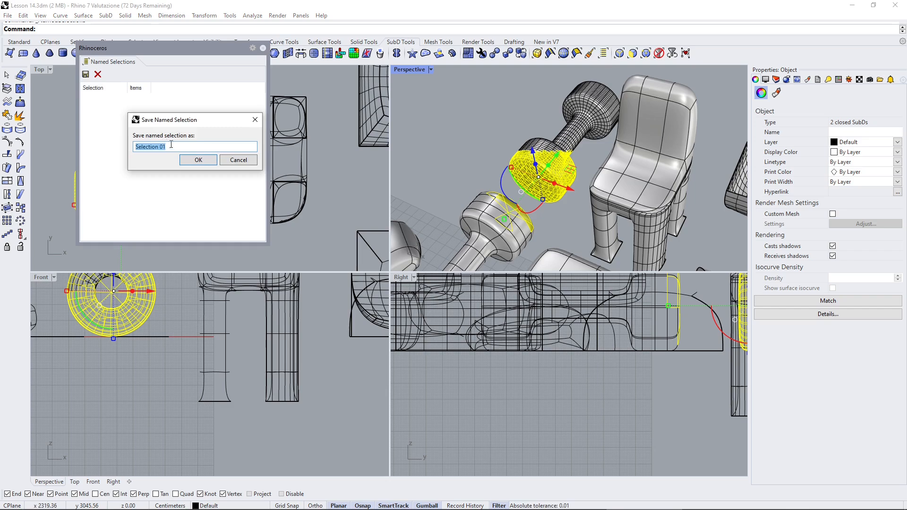
pyautogui.click(198, 159)
pyautogui.click(263, 49)
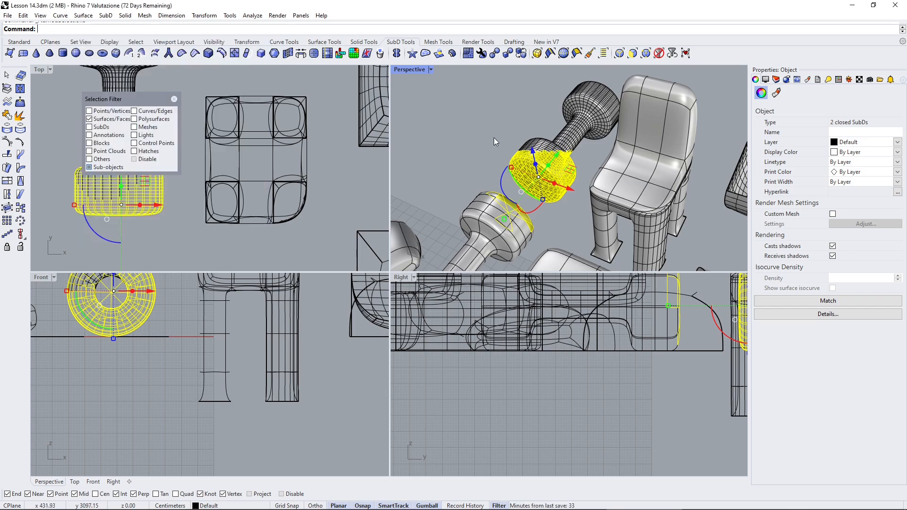
# Step: Recall the named selection Selection 01 and clear it, and close the selection filter window
pyautogui.press('Escape')
pyautogui.click(603, 53)
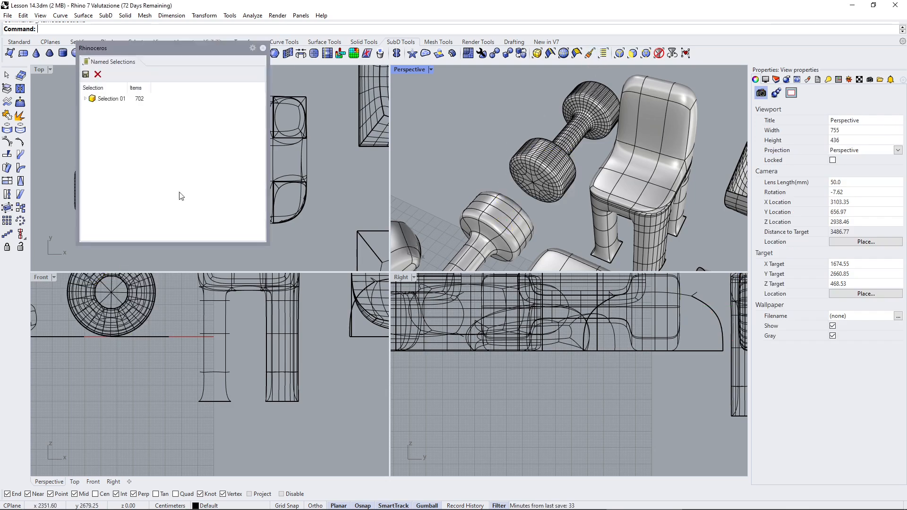
pyautogui.doubleClick(109, 98)
pyautogui.click(263, 49)
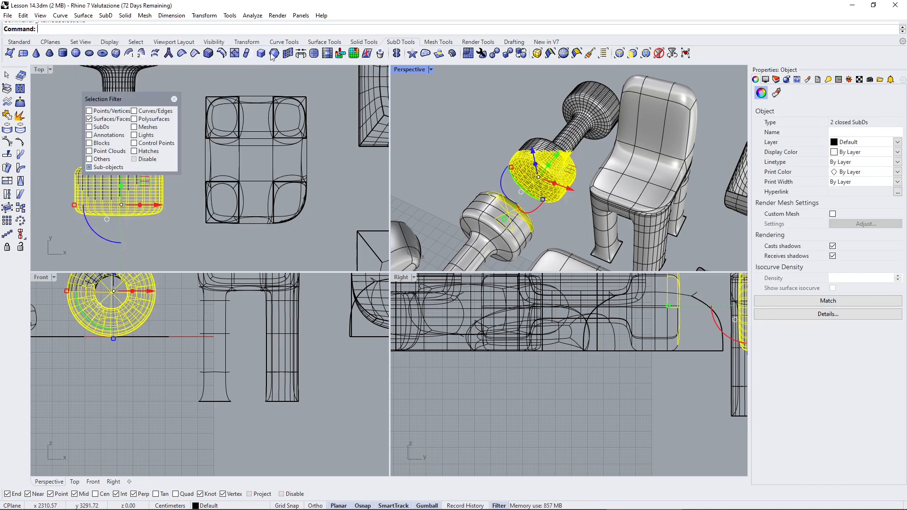
pyautogui.press('Escape')
pyautogui.moveTo(526, 129); pyautogui.dragTo(520, 142, button='right')
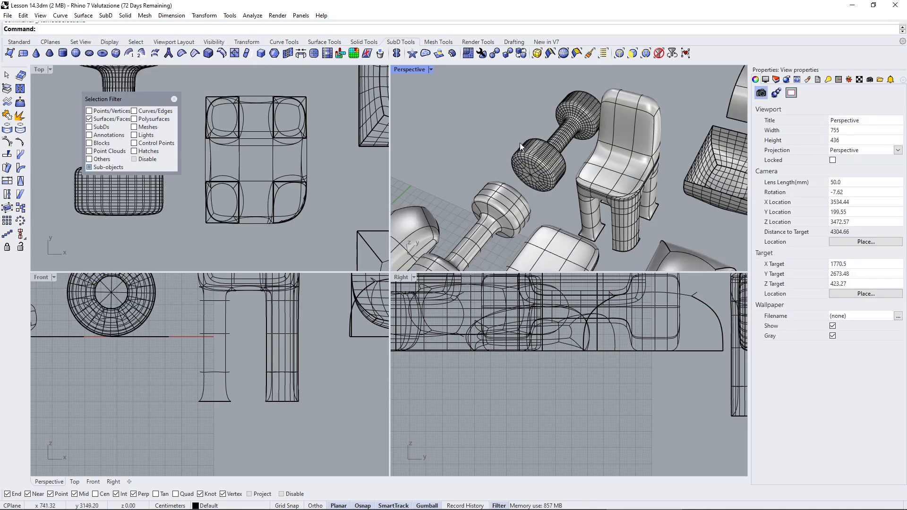
pyautogui.click(174, 99)
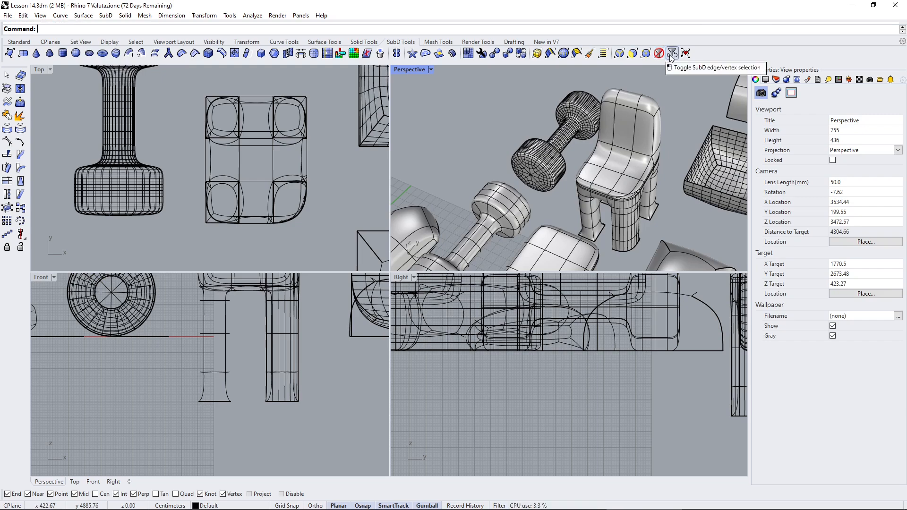
# Step: Select the whole coarse dumbbell as an object, and clear the selection
pyautogui.scroll(-4, 662, 143)
pyautogui.moveTo(637, 146); pyautogui.dragTo(594, 169, button='right')
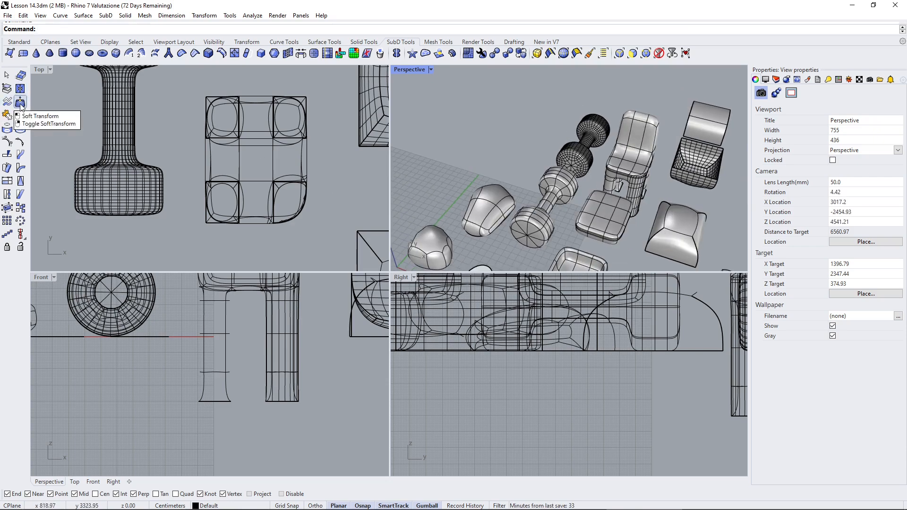
pyautogui.scroll(-6, 588, 137)
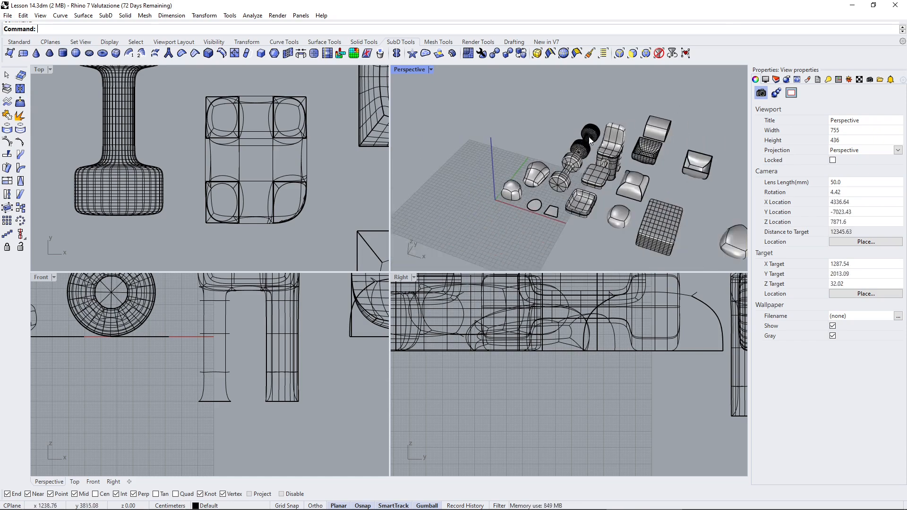
pyautogui.moveTo(570, 169); pyautogui.dragTo(586, 181, button='right')
pyautogui.scroll(8, 597, 192)
pyautogui.click(537, 168)
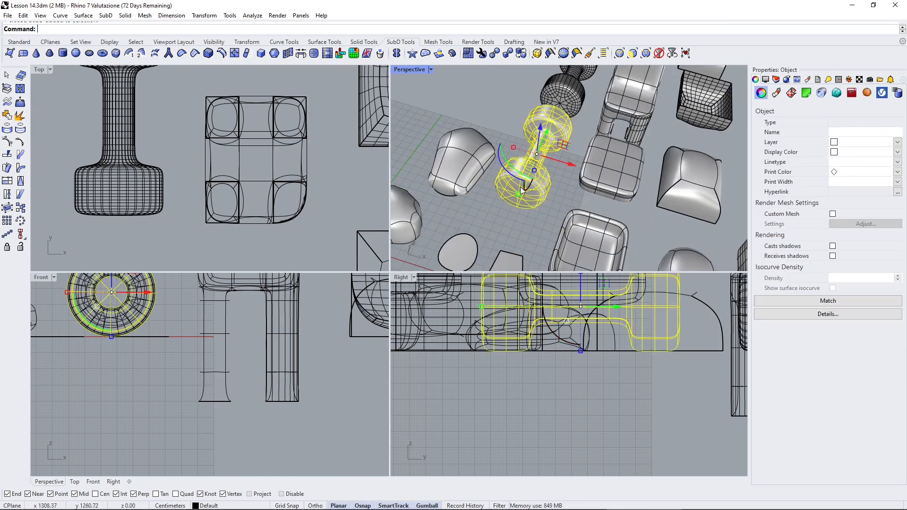
pyautogui.scroll(3, 549, 209)
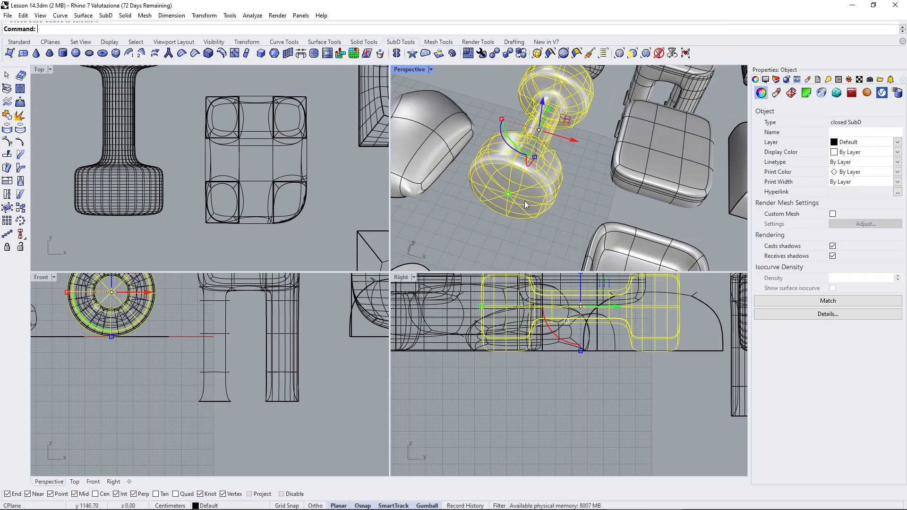
pyautogui.click(522, 236)
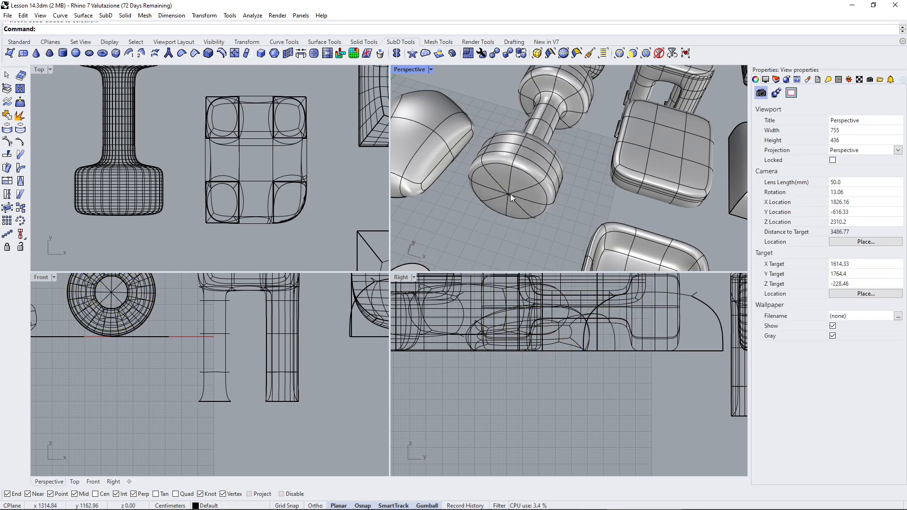
# Step: Move the centre vertices of the coarse dumbbell's two end faces slightly inward
pyautogui.click(511, 194)
pyautogui.moveTo(517, 181)
pyautogui.mouseDown()
pyautogui.moveTo(515, 210)
pyautogui.moveTo(530, 160)
pyautogui.moveTo(532, 180)
pyautogui.mouseUp()
pyautogui.click(604, 212)
pyautogui.moveTo(603, 212); pyautogui.dragTo(532, 171, button='right')
pyautogui.click(576, 135)
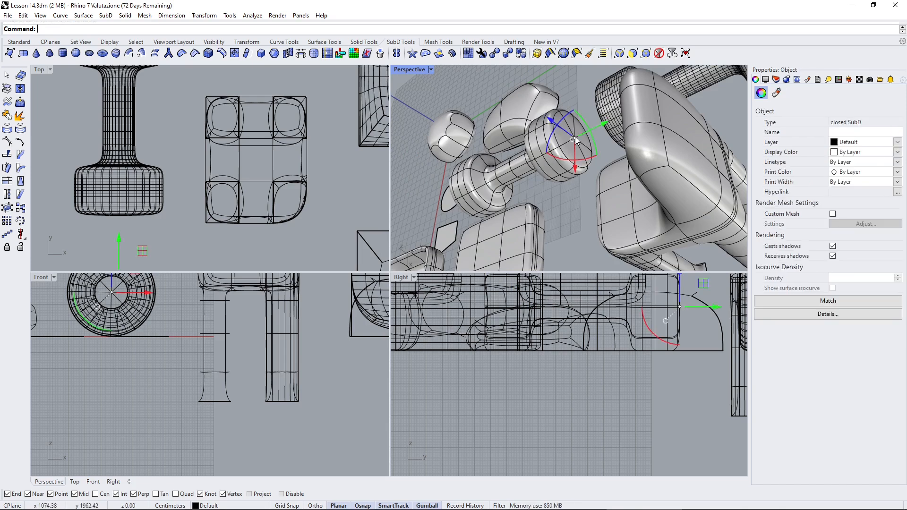
pyautogui.click(588, 114)
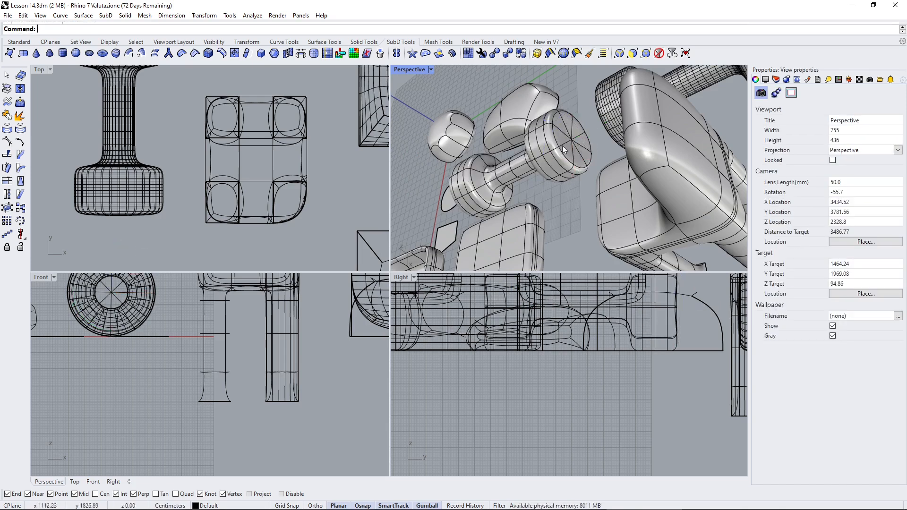
# Step: Try raising a window-selected section of the coarse dumbbell's handle with the gumball, and undo it
pyautogui.moveTo(562, 145); pyautogui.dragTo(526, 164, button='right')
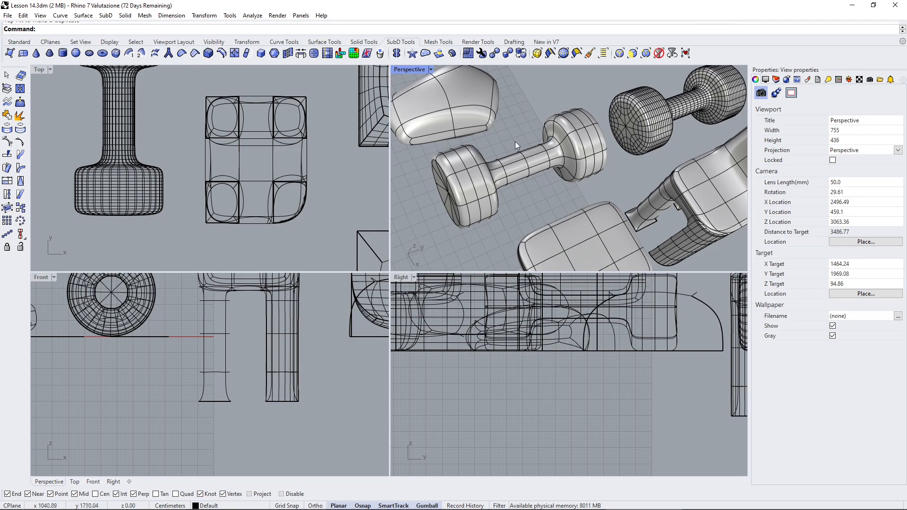
pyautogui.keyDown('ctrl'); pyautogui.keyDown('shift'); pyautogui.moveTo(515, 142); pyautogui.dragTo(542, 189); pyautogui.keyUp('shift'); pyautogui.keyUp('ctrl')
pyautogui.moveTo(562, 151); pyautogui.dragTo(539, 97)
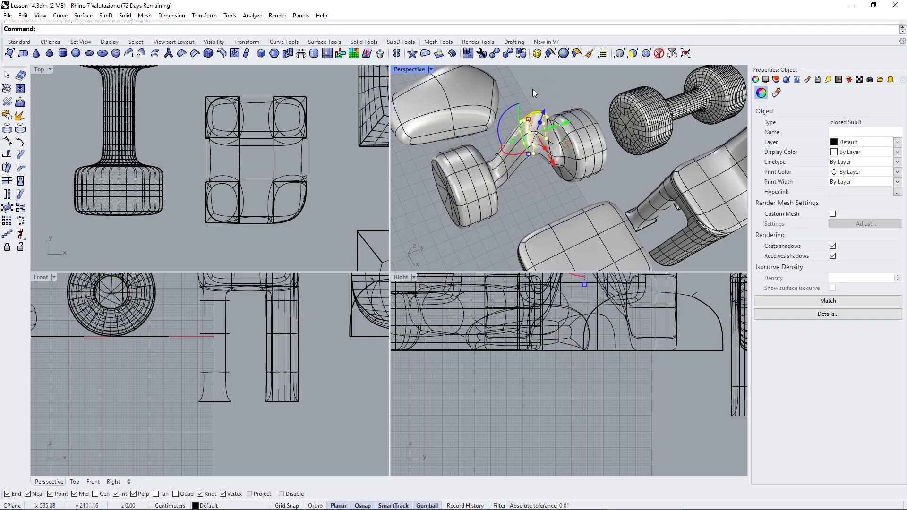
pyautogui.click(551, 106)
pyautogui.scroll(-8, 548, 110)
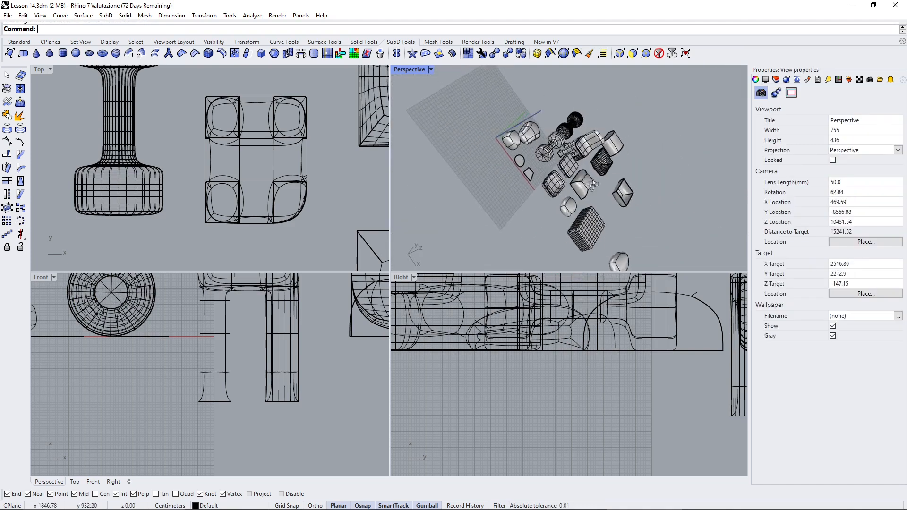
# Step: Try transforming the densely gridded box with the gumball, and undo the change
pyautogui.moveTo(593, 185); pyautogui.dragTo(612, 228, button='right')
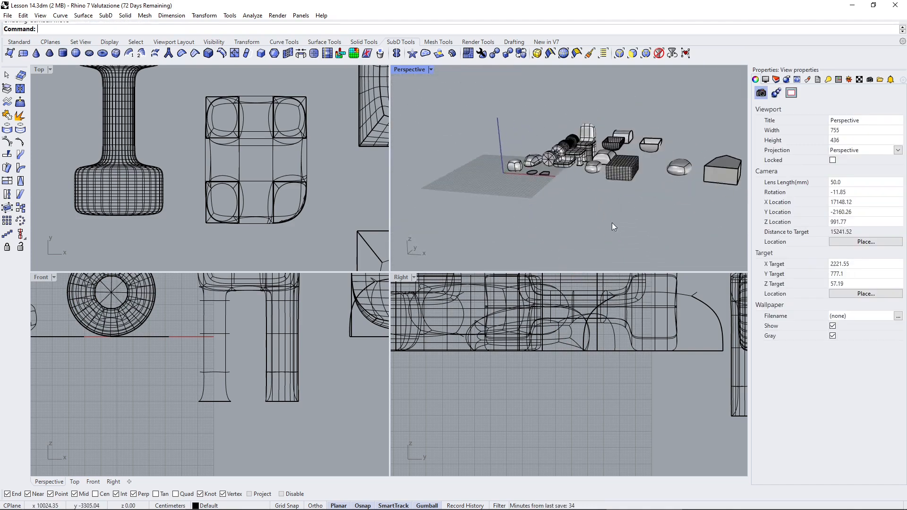
pyautogui.scroll(5, 605, 189)
pyautogui.click(576, 189)
pyautogui.moveTo(590, 199); pyautogui.dragTo(604, 176)
pyautogui.hotkey('ctrl', 'z')
pyautogui.click(656, 150)
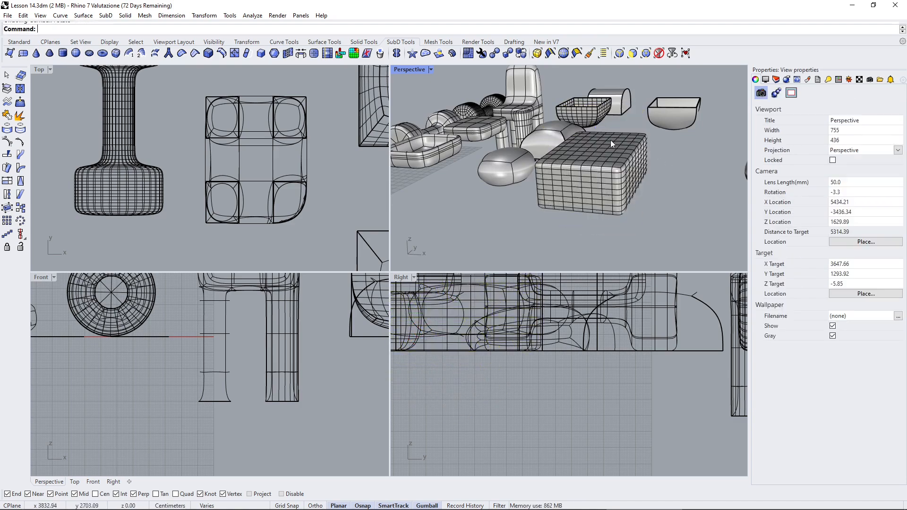
# Step: Move the densely gridded box in the positive Y direction with the gumball
pyautogui.moveTo(611, 140); pyautogui.dragTo(623, 155, button='right')
pyautogui.click(614, 161)
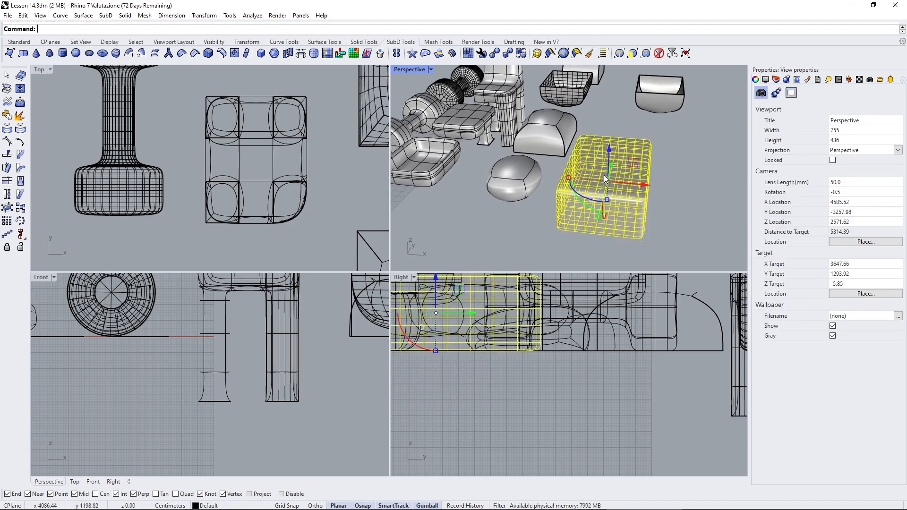
pyautogui.moveTo(635, 161); pyautogui.dragTo(599, 190, button='right')
pyautogui.moveTo(603, 194); pyautogui.dragTo(663, 177)
pyautogui.click(663, 131)
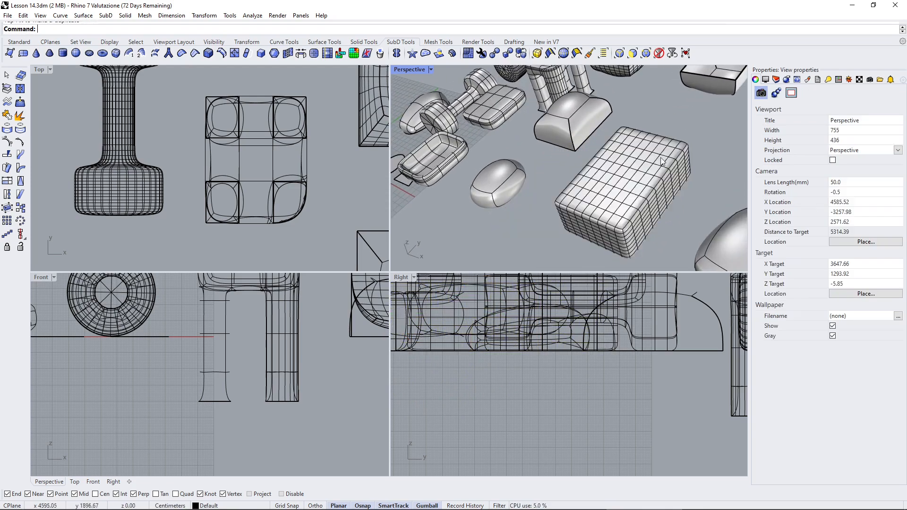
# Step: Try pulling a single vertex on the gridded box's top face straight up into a spike, and undo it
pyautogui.scroll(-9, 660, 145)
pyautogui.moveTo(658, 150); pyautogui.dragTo(653, 169, button='right')
pyautogui.scroll(12, 653, 169)
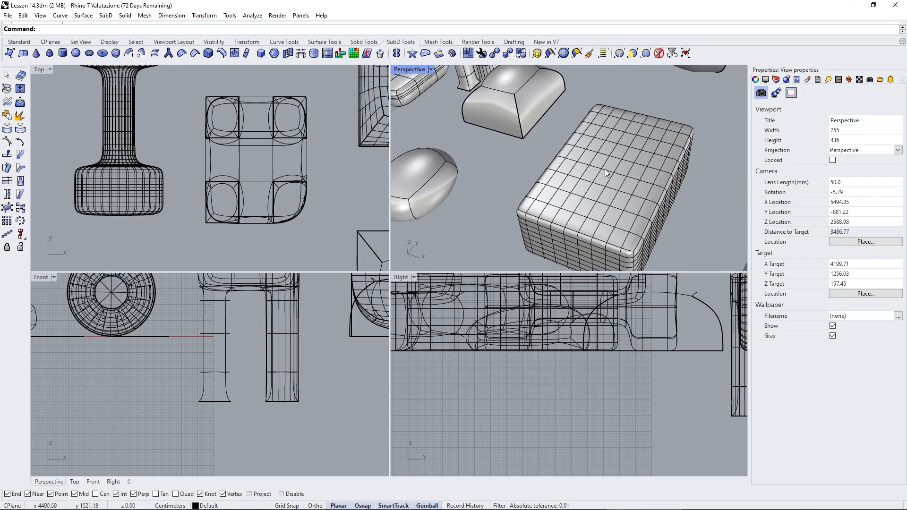
pyautogui.keyDown('ctrl'); pyautogui.keyDown('shift'); pyautogui.click(602, 170); pyautogui.keyUp('shift'); pyautogui.keyUp('ctrl')
pyautogui.moveTo(600, 160); pyautogui.dragTo(593, 88)
pyautogui.moveTo(605, 163)
pyautogui.mouseDown(button='right')
pyautogui.moveTo(610, 127)
pyautogui.moveTo(615, 154)
pyautogui.mouseUp(button='right')
pyautogui.scroll(-3, 615, 154)
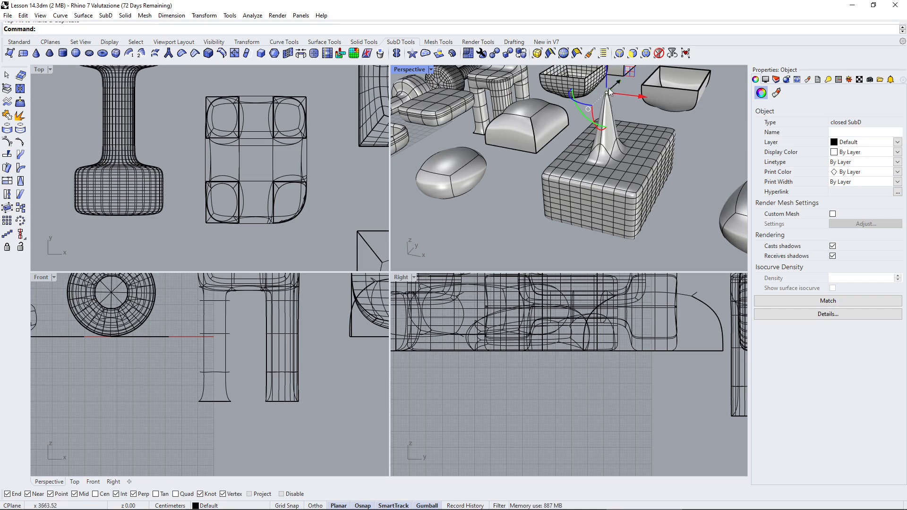
pyautogui.hotkey('ctrl', 'z')
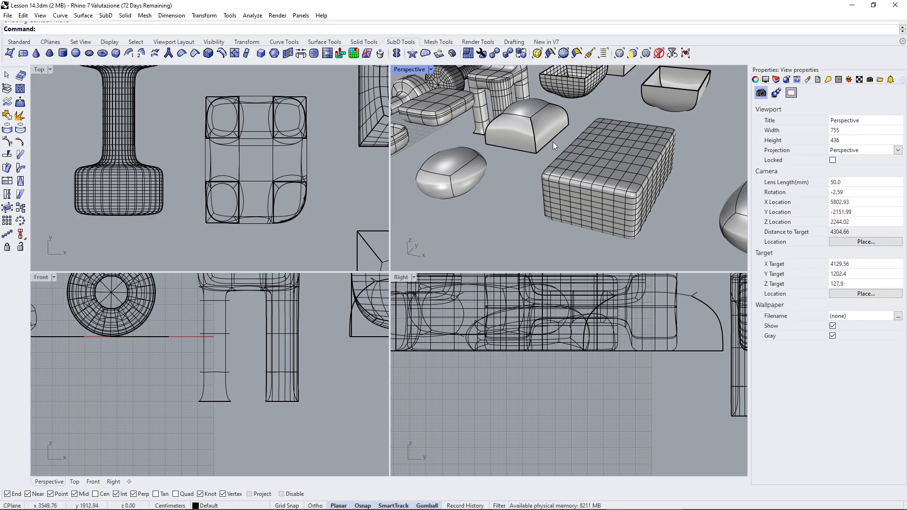
# Step: Push a vertex near the middle of the gridded box's top down using Soft Transform with a radius covering much of the top
pyautogui.keyDown('ctrl'); pyautogui.keyDown('shift'); pyautogui.click(616, 153); pyautogui.keyUp('shift'); pyautogui.keyUp('ctrl')
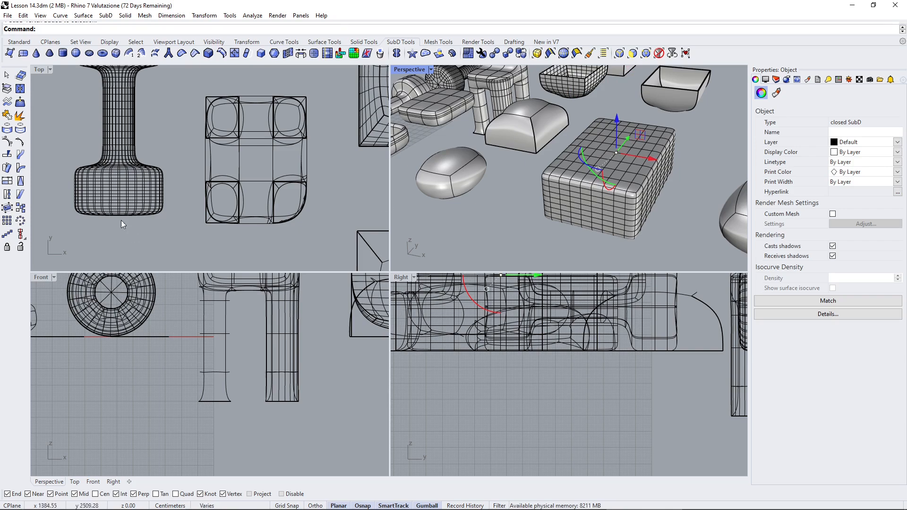
pyautogui.click(22, 104)
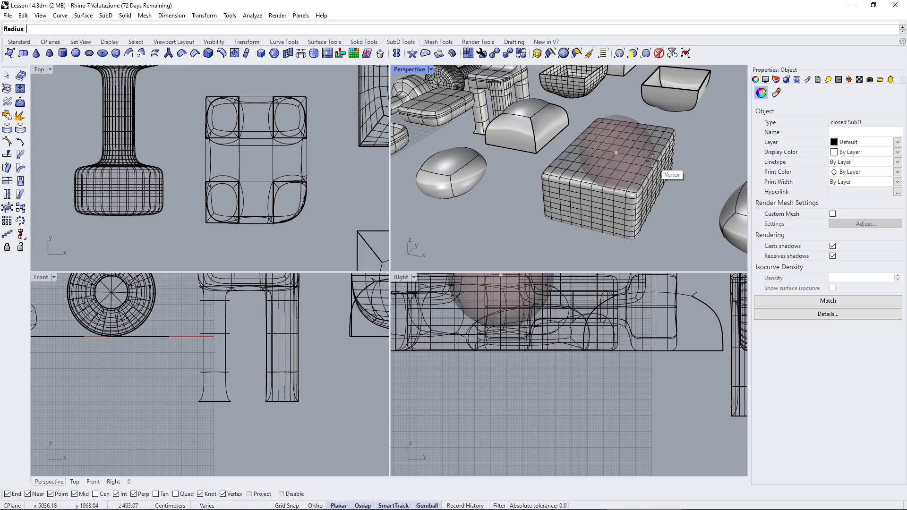
pyautogui.click(699, 172)
pyautogui.moveTo(617, 133); pyautogui.dragTo(618, 164)
pyautogui.click(698, 168)
# Step: Try selecting a single edge on the sunken top of the gridded box, and clear the selection
pyautogui.scroll(-3, 652, 171)
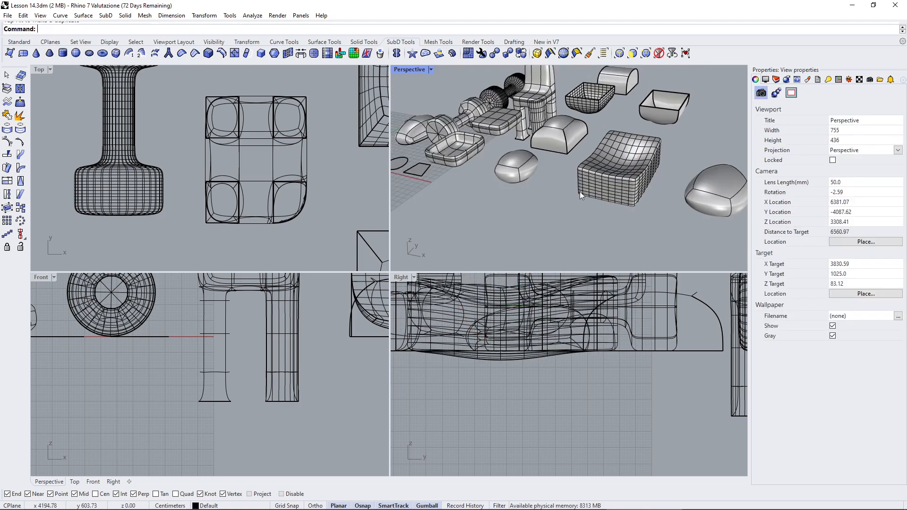
pyautogui.moveTo(580, 191); pyautogui.dragTo(593, 162, button='right')
pyautogui.scroll(3, 628, 140)
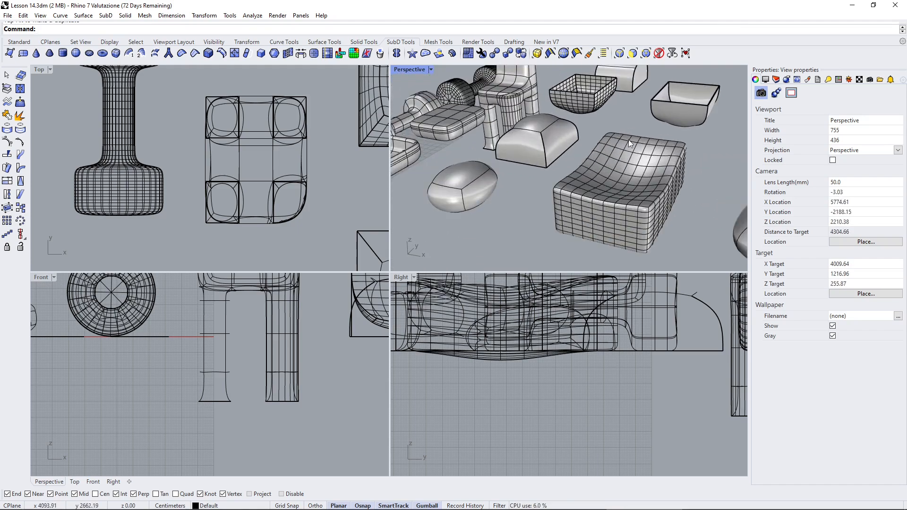
pyautogui.click(639, 143)
pyautogui.moveTo(639, 142); pyautogui.dragTo(633, 166, button='right')
pyautogui.click(645, 129)
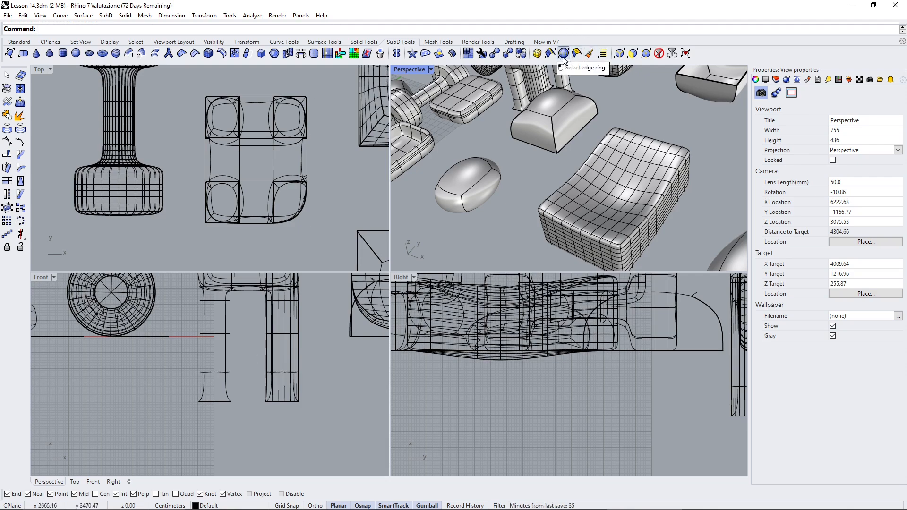
# Step: Select the edges along the box's far upper rim with Select Edge Loop and raise them into a backrest using Soft Transform
pyautogui.moveTo(609, 108); pyautogui.dragTo(646, 140, button='right')
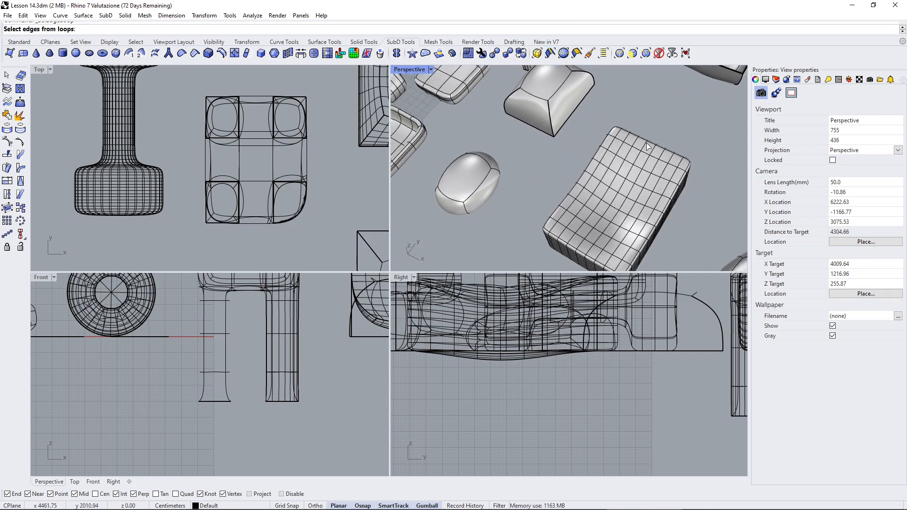
pyautogui.moveTo(643, 179); pyautogui.dragTo(476, 118, button='right')
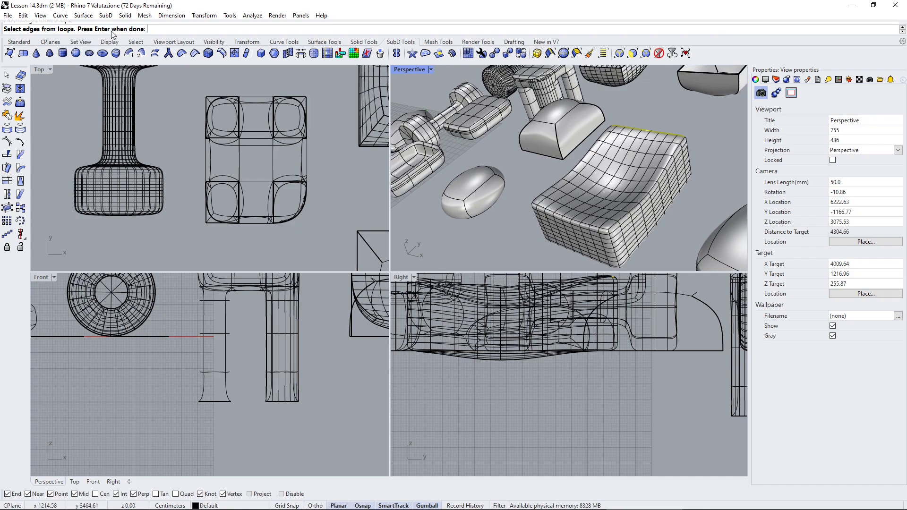
pyautogui.press('Return')
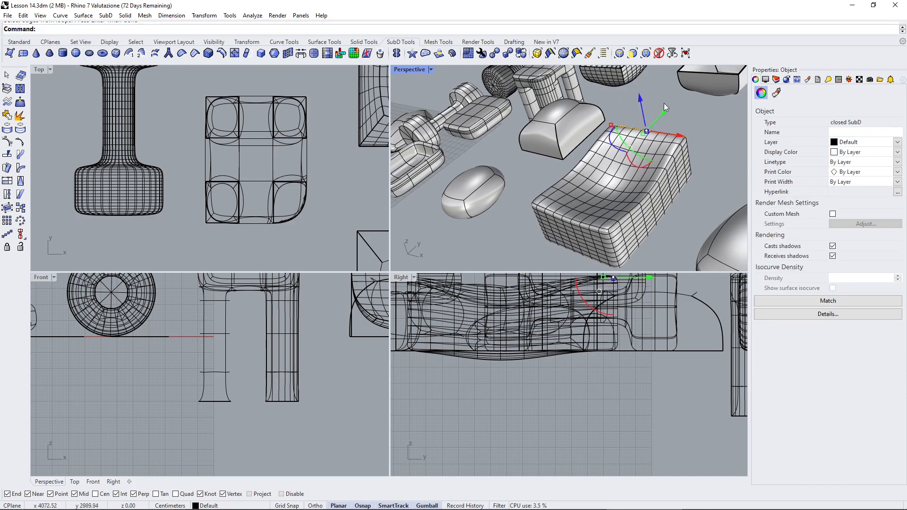
pyautogui.click(24, 102)
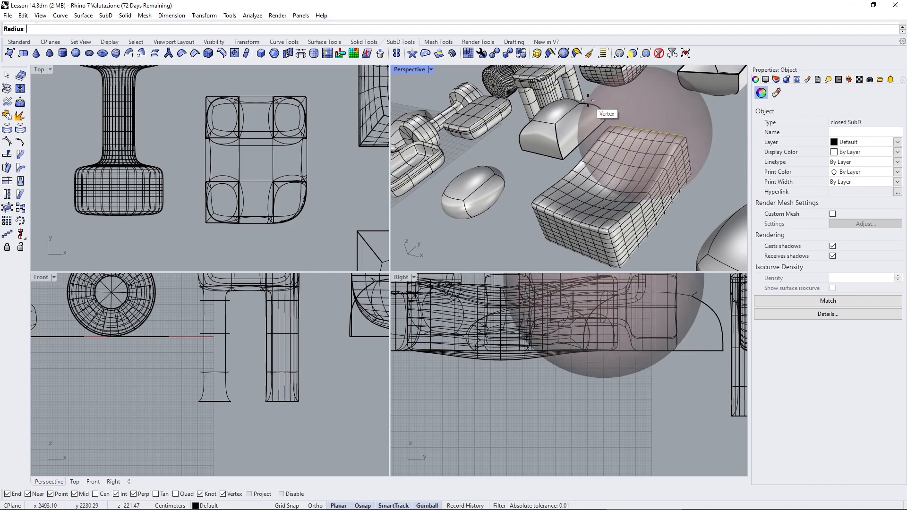
pyautogui.click(594, 105)
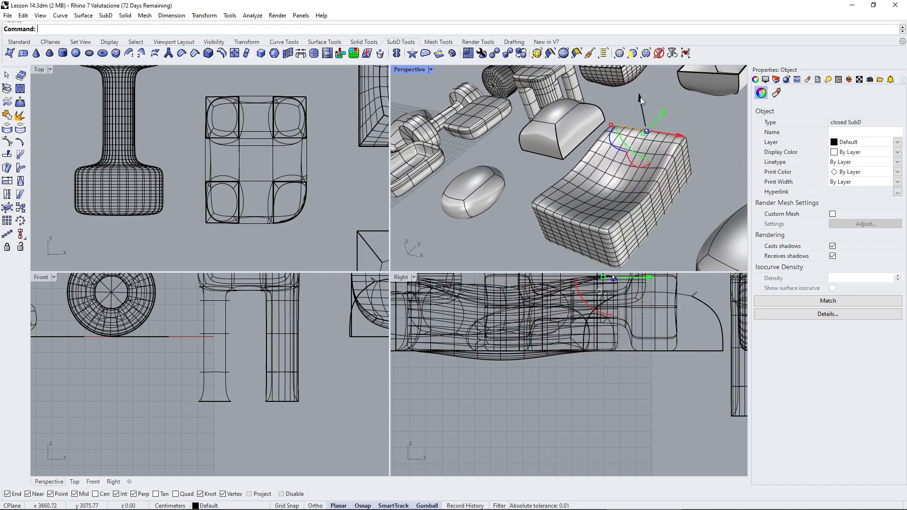
pyautogui.moveTo(641, 98); pyautogui.dragTo(582, 83)
pyautogui.scroll(-2, 621, 135)
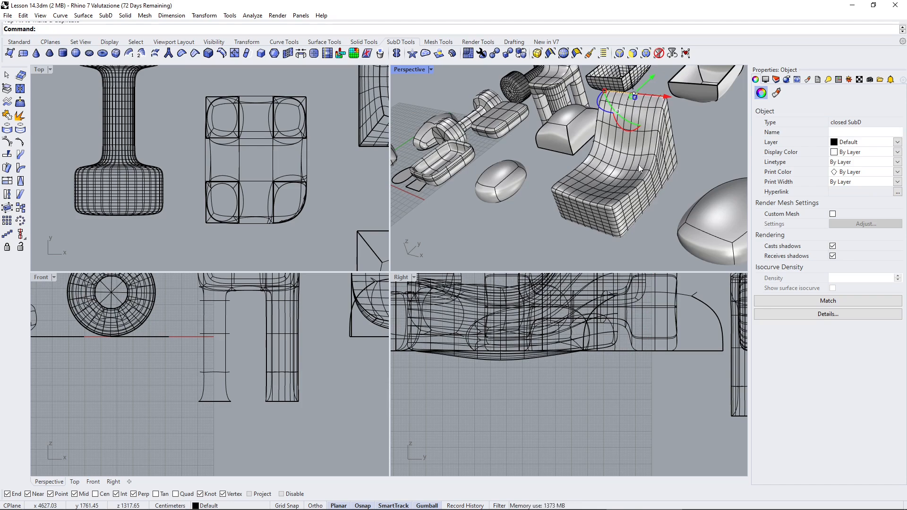
pyautogui.click(498, 142)
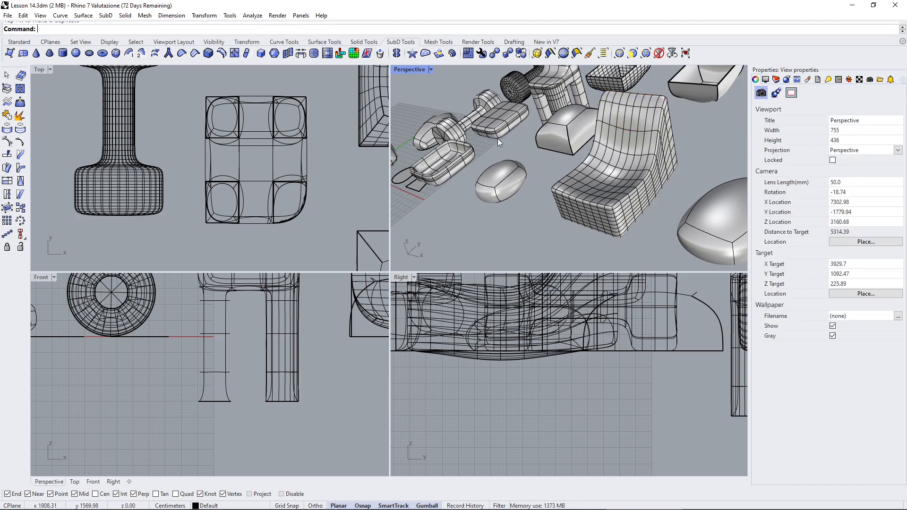
# Step: Move the closed faceted mesh at the end of the model row across the ground plane to behind its rounded SubD counterpart, and deselect it
pyautogui.scroll(-4, 610, 143)
pyautogui.moveTo(611, 142); pyautogui.dragTo(601, 181, button='right')
pyautogui.scroll(-3, 608, 176)
pyautogui.moveTo(601, 181); pyautogui.dragTo(584, 162, button='right')
pyautogui.scroll(4, 583, 163)
pyautogui.moveTo(577, 200); pyautogui.dragTo(584, 204, button='right')
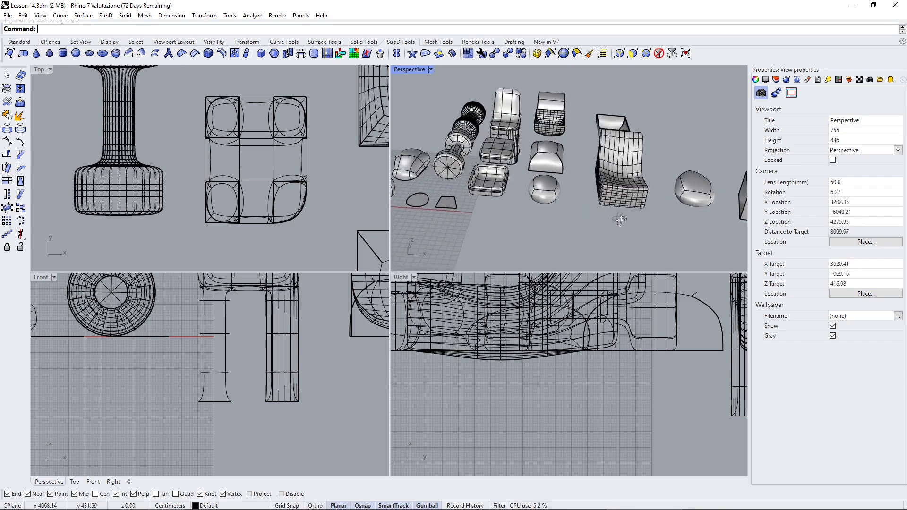
pyautogui.scroll(-4, 585, 204)
pyautogui.click(714, 200)
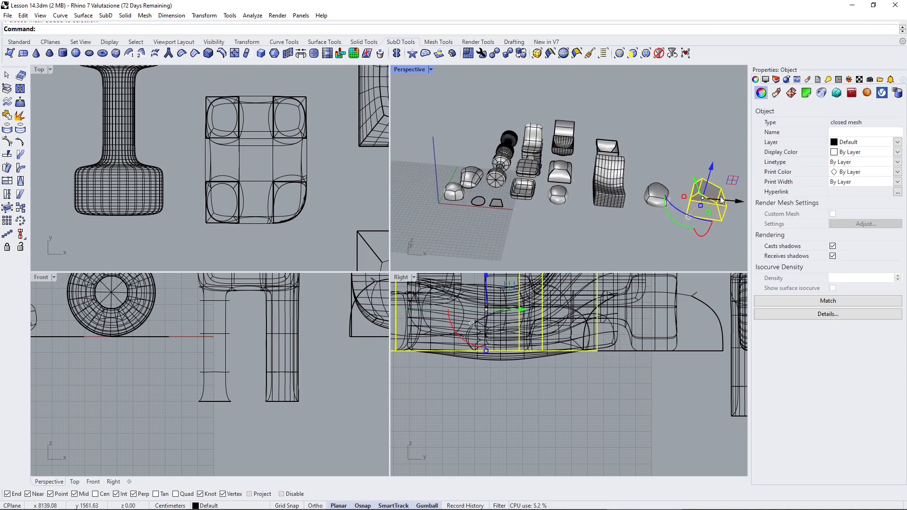
pyautogui.moveTo(721, 200); pyautogui.dragTo(689, 230, button='right')
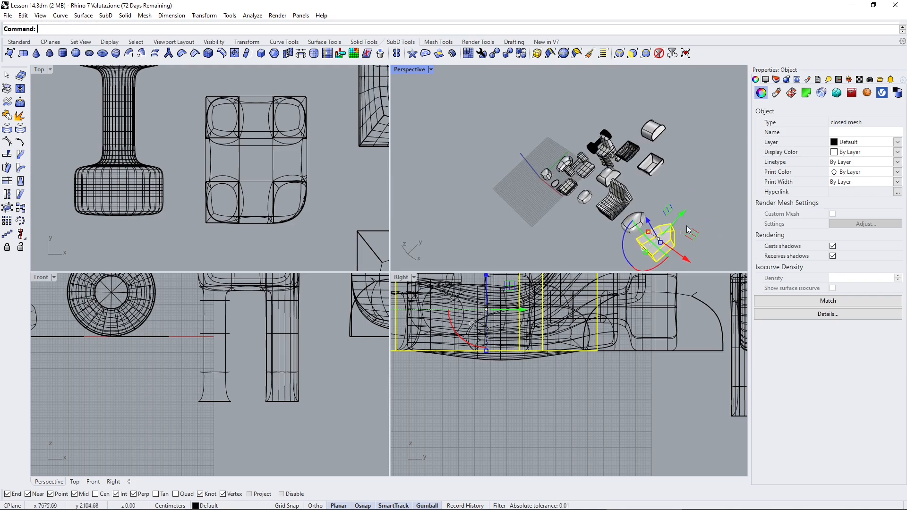
pyautogui.moveTo(690, 232); pyautogui.dragTo(694, 181)
pyautogui.click(695, 181)
pyautogui.moveTo(591, 224); pyautogui.dragTo(613, 199, button='right')
pyautogui.scroll(5, 600, 233)
pyautogui.click(600, 237)
# Step: Examine the whole collection of practice models in the Perspective, Right, Top and Front viewports
pyautogui.scroll(4, 516, 218)
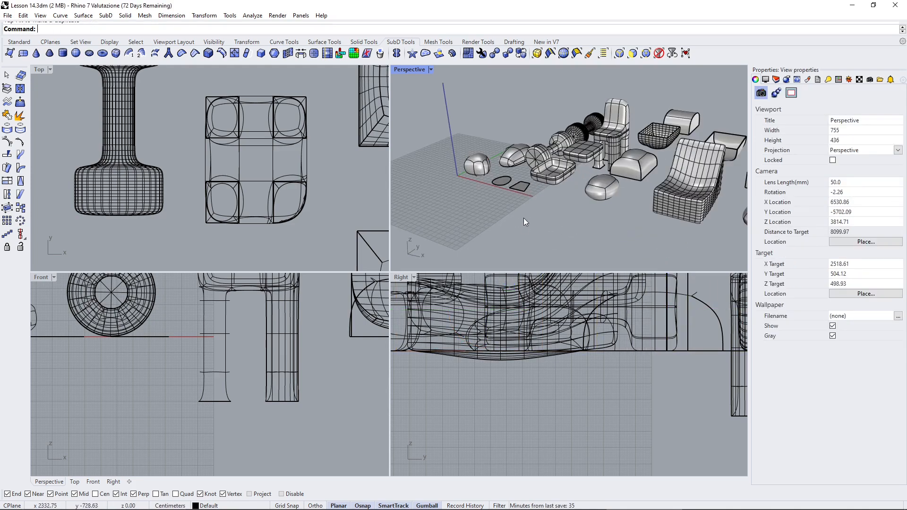
pyautogui.keyDown('shift'); pyautogui.moveTo(524, 218); pyautogui.dragTo(501, 228, button='right'); pyautogui.keyUp('shift')
pyautogui.scroll(-1, 513, 213)
pyautogui.scroll(-1, 477, 218)
pyautogui.scroll(-14, 546, 401)
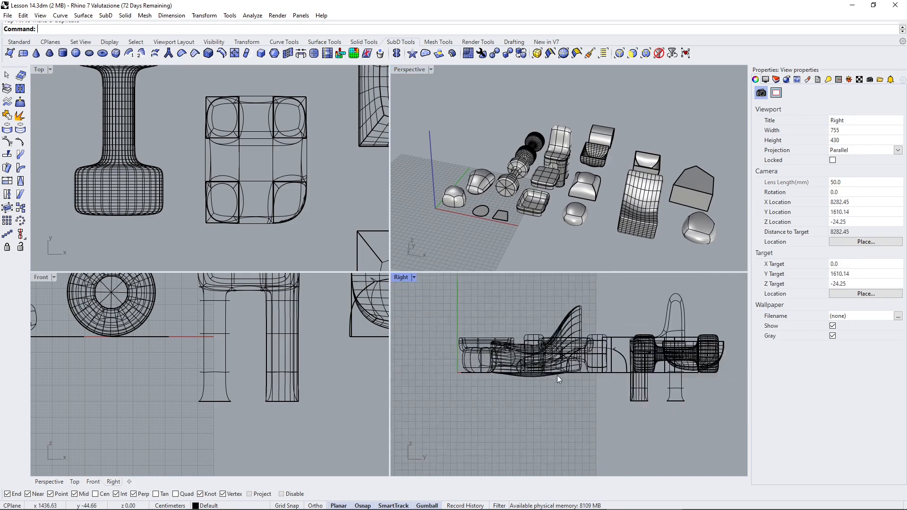
pyautogui.scroll(12, 649, 323)
pyautogui.scroll(-16, 172, 226)
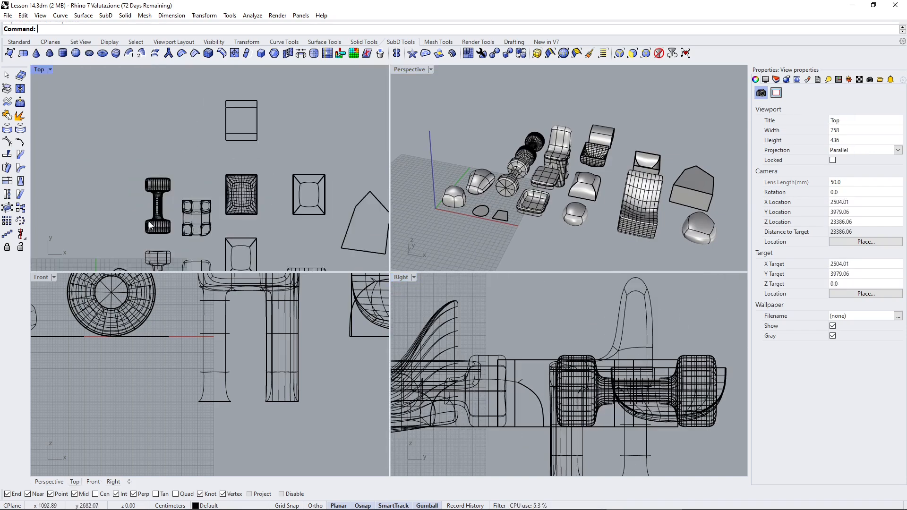
pyautogui.moveTo(254, 243); pyautogui.dragTo(266, 201, button='right')
pyautogui.scroll(6, 227, 179)
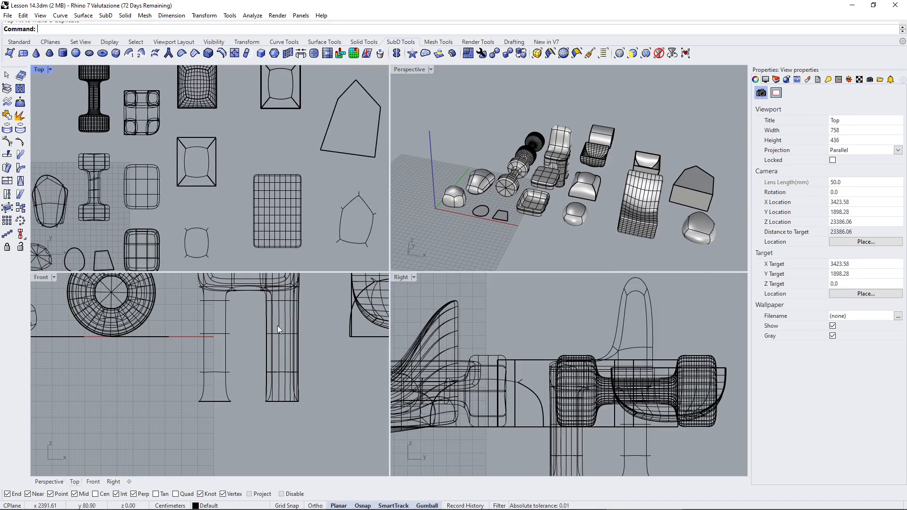
pyautogui.scroll(-10, 285, 373)
pyautogui.scroll(5, 181, 410)
pyautogui.scroll(3, 211, 418)
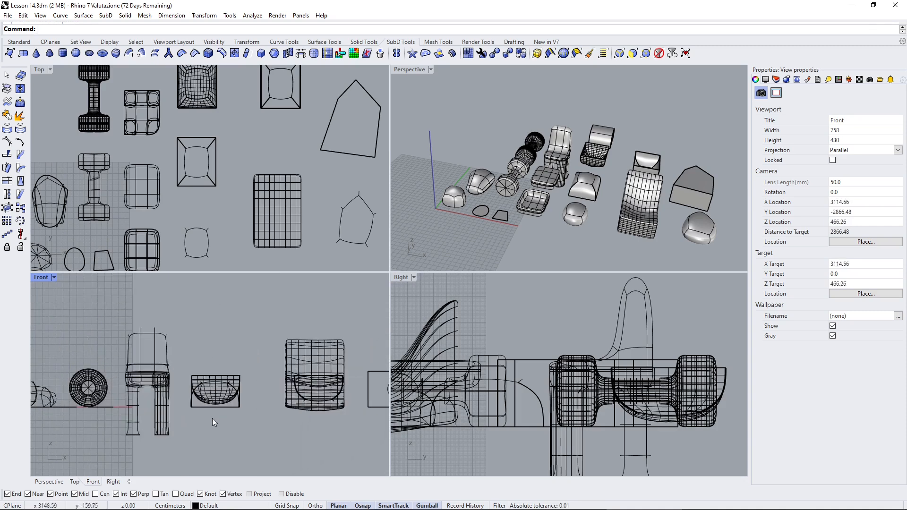
pyautogui.moveTo(211, 418); pyautogui.dragTo(238, 428, button='right')
pyautogui.scroll(4, 224, 418)
pyautogui.scroll(-4, 232, 414)
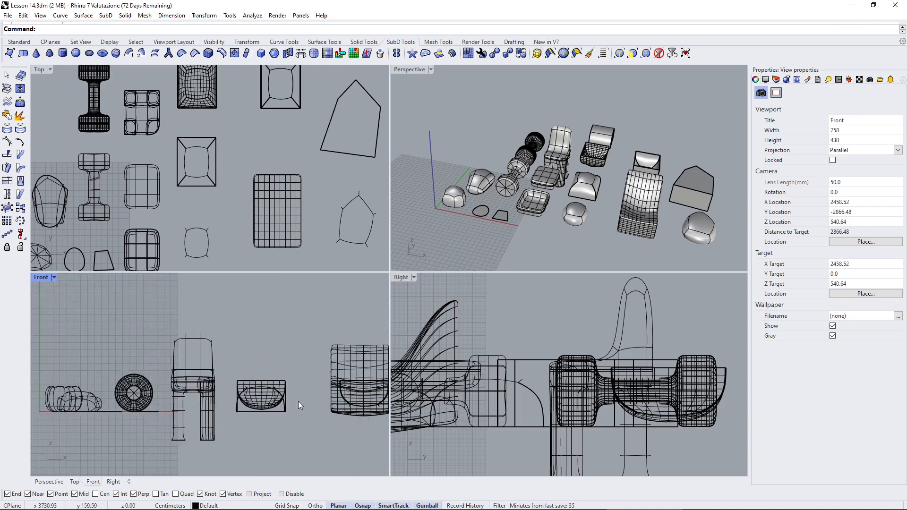
pyautogui.moveTo(299, 401); pyautogui.dragTo(58, 404, button='right')
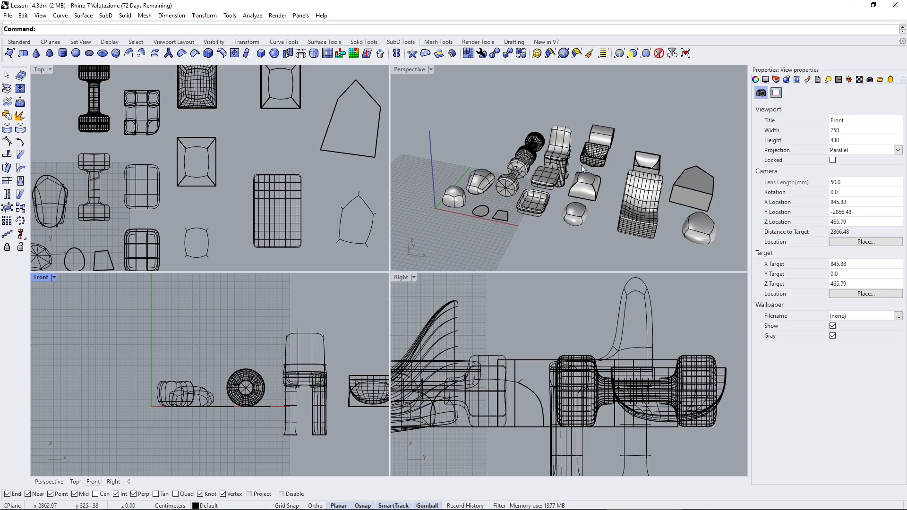
pyautogui.moveTo(581, 165); pyautogui.dragTo(534, 185, button='right')
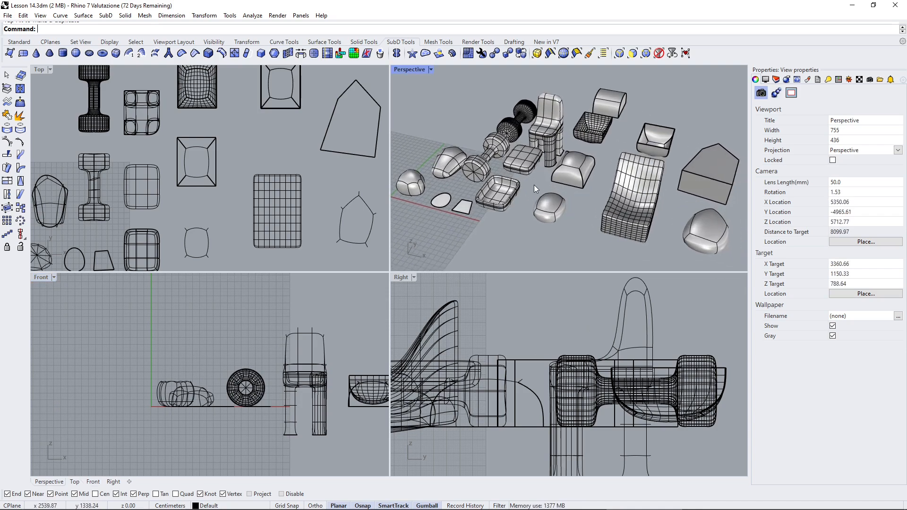